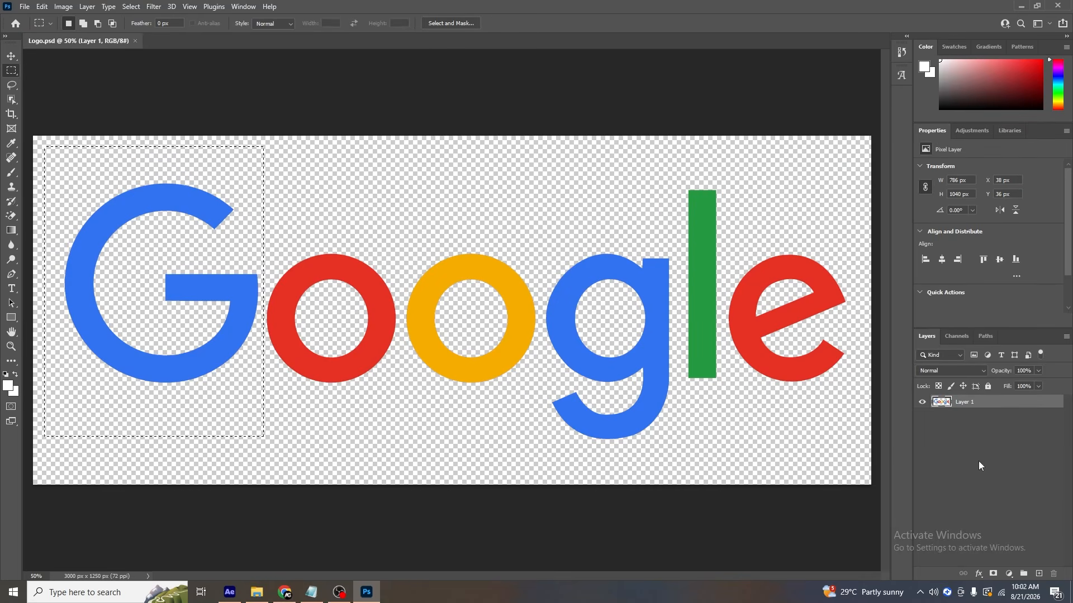
Cut the selected blue capital G onto a new layer, rename that layer G and hide it.
key(ctrl+x)
click(1039, 574)
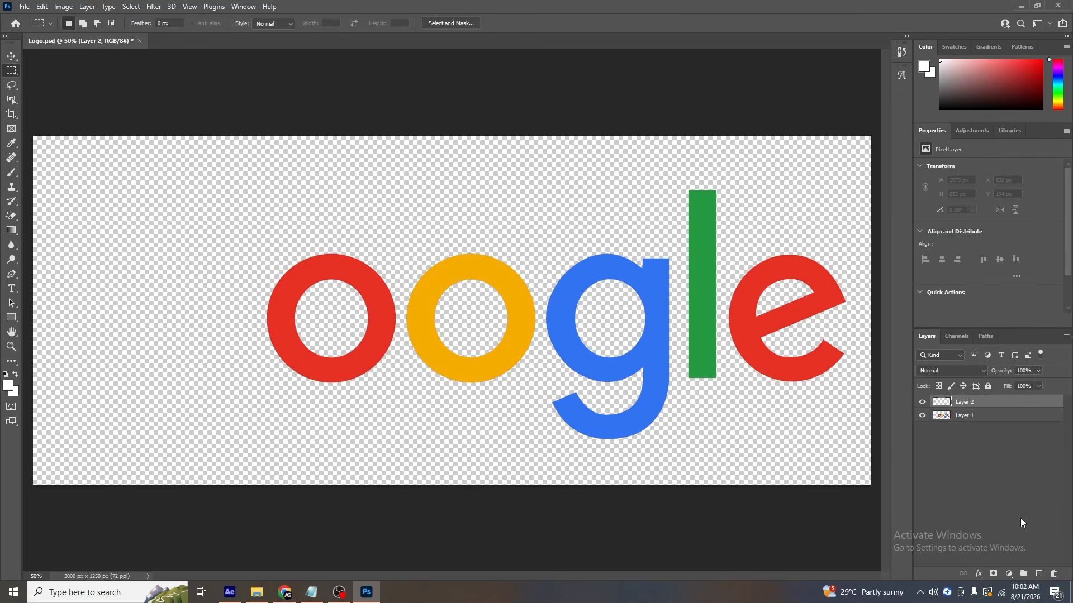
key(ctrl+v)
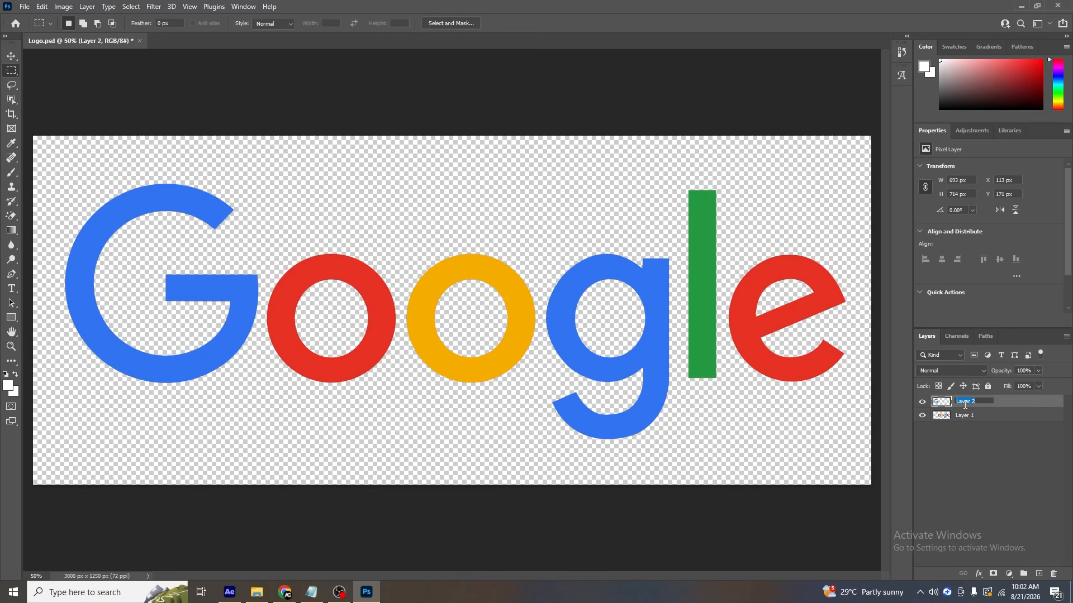
key(Return)
click(923, 402)
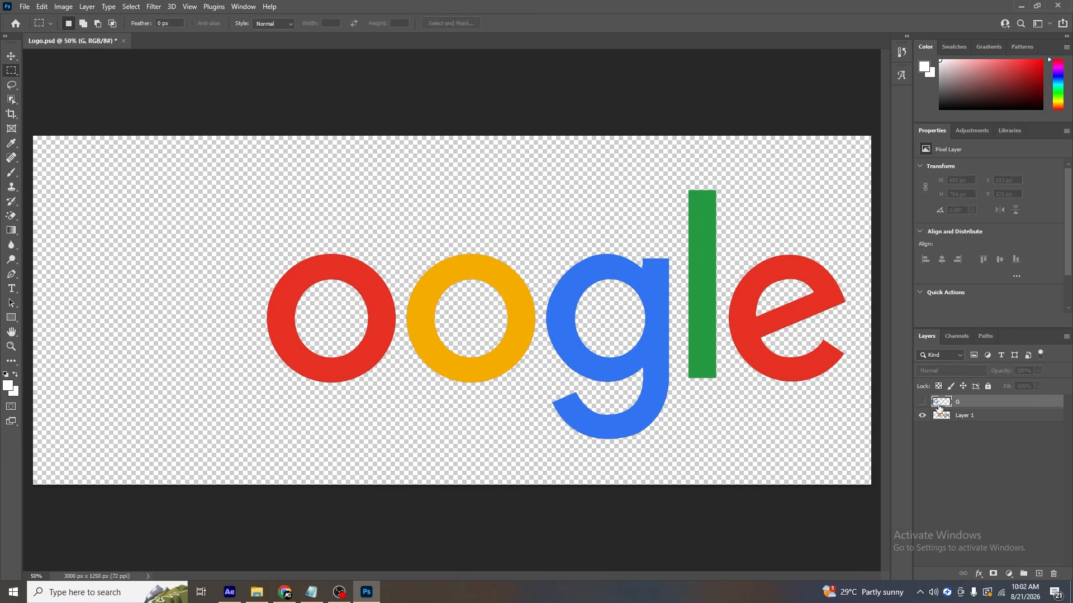
Cut the red o from Layer 1 onto a new layer, hide that layer and rename it o.
click(962, 419)
drag(224, 214, 400, 428)
key(ctrl+x)
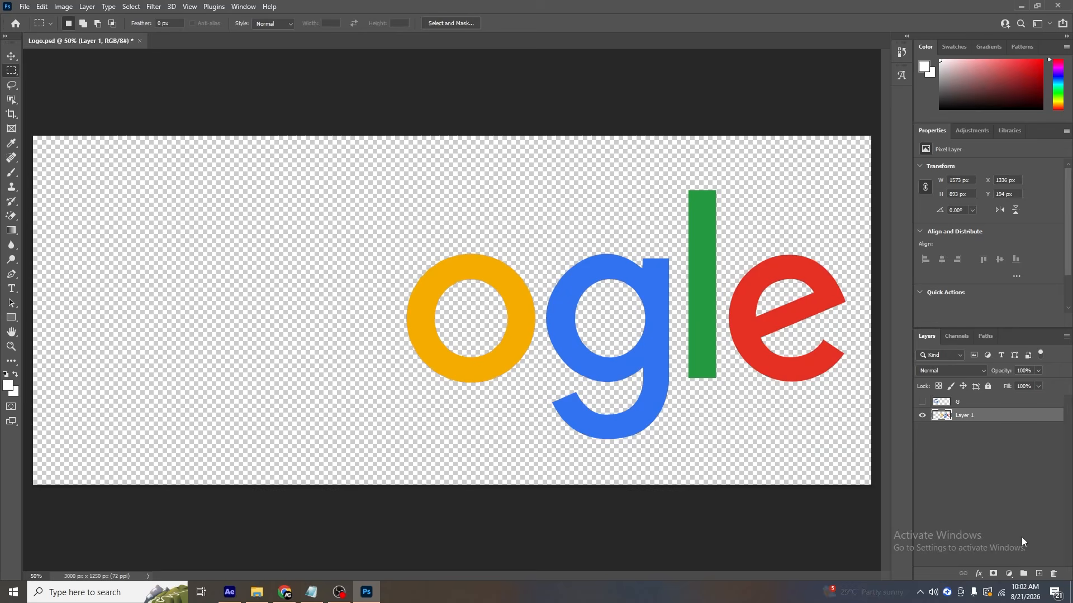
click(1039, 573)
key(ctrl+v)
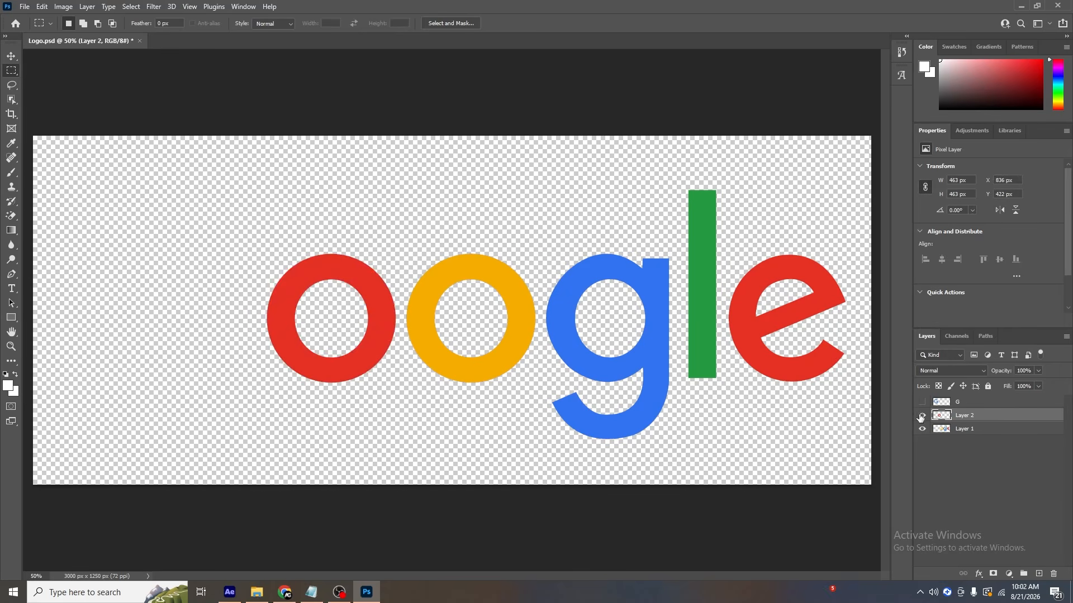
click(922, 415)
click(968, 430)
double_click(966, 416)
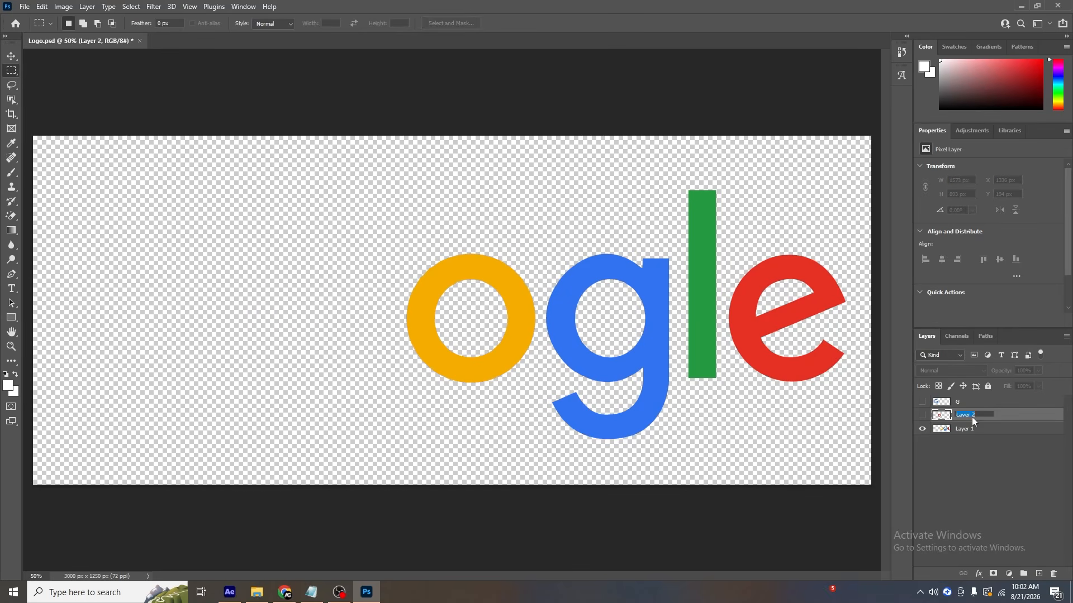
text(o)
key(Return)
Cut the yellow o from Layer 1 onto its own layer, rename that layer o and hide it.
click(955, 431)
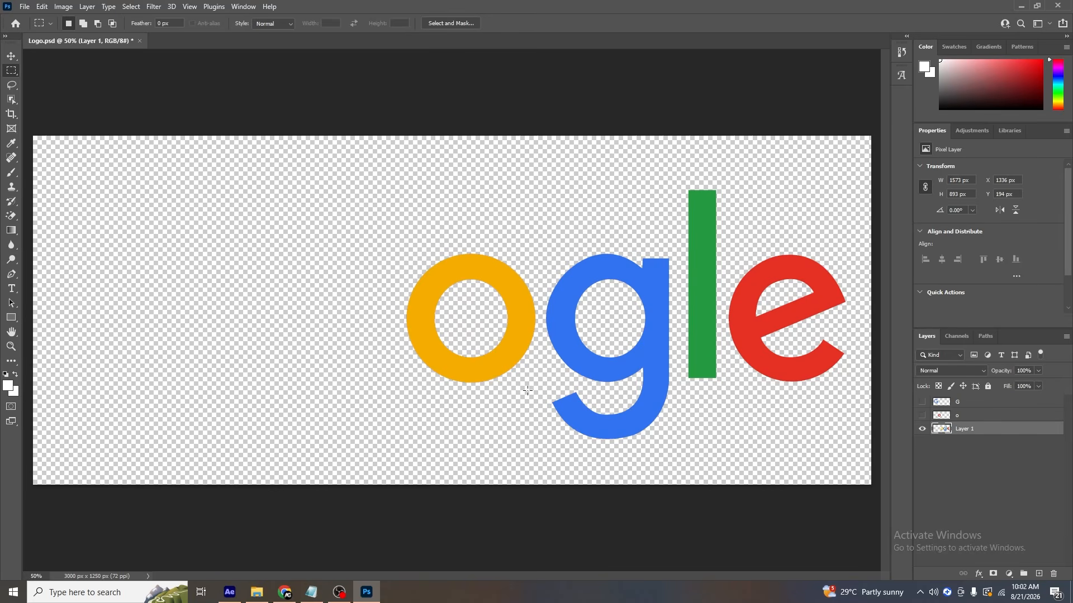
drag(373, 229, 548, 429)
key(ctrl+x)
key(ctrl+v)
double_click(964, 429)
text(o)
key(Return)
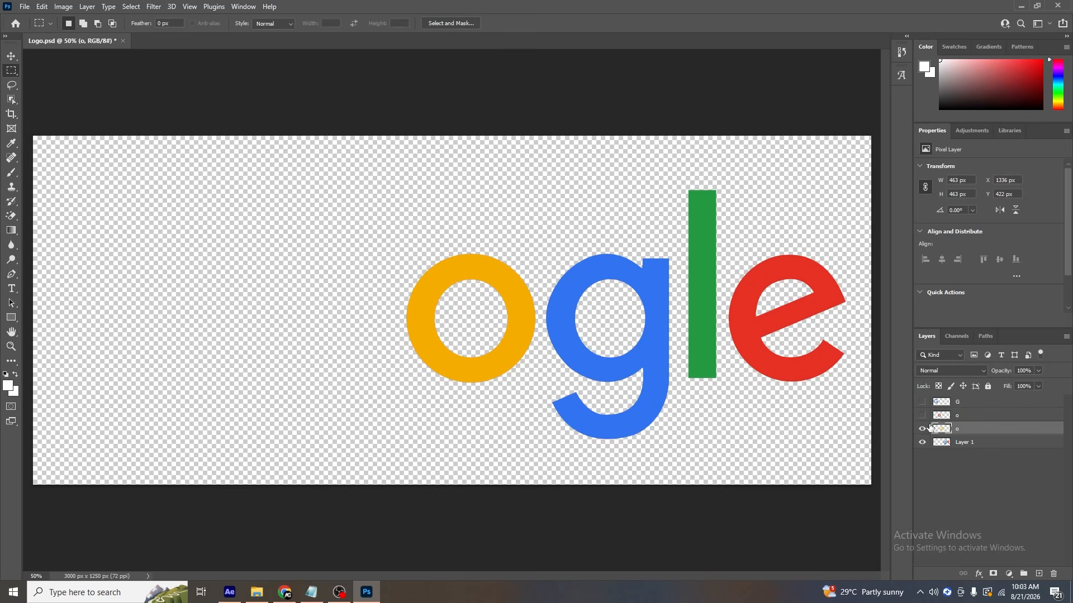
click(922, 429)
Cut the blue lowercase g from Layer 1 onto a new layer in place, rename it g and hide it.
click(969, 444)
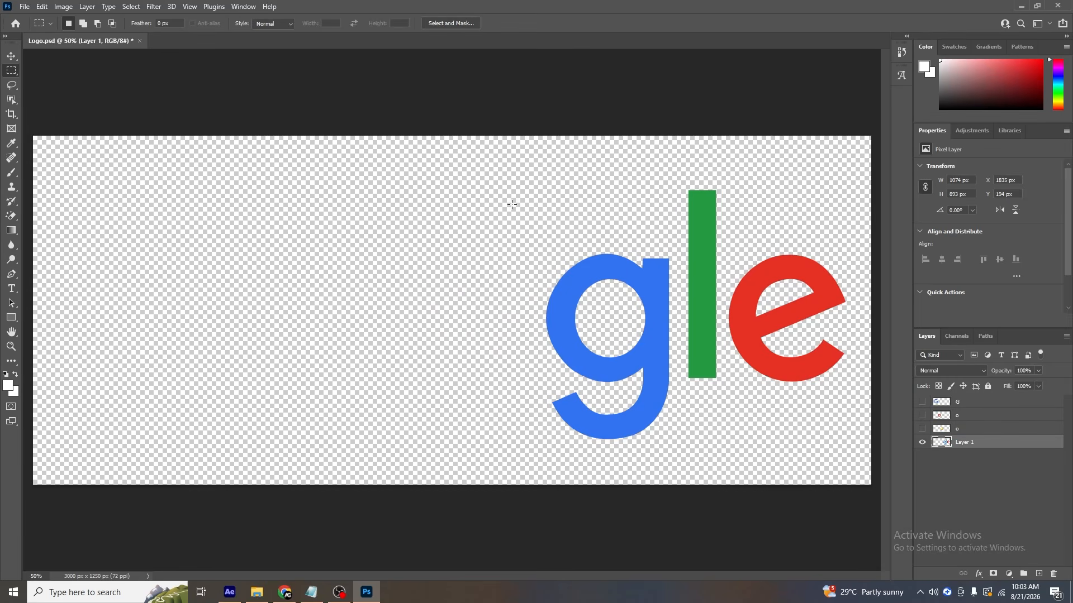
drag(512, 204, 687, 490)
key(Delete)
key(ctrl+d)
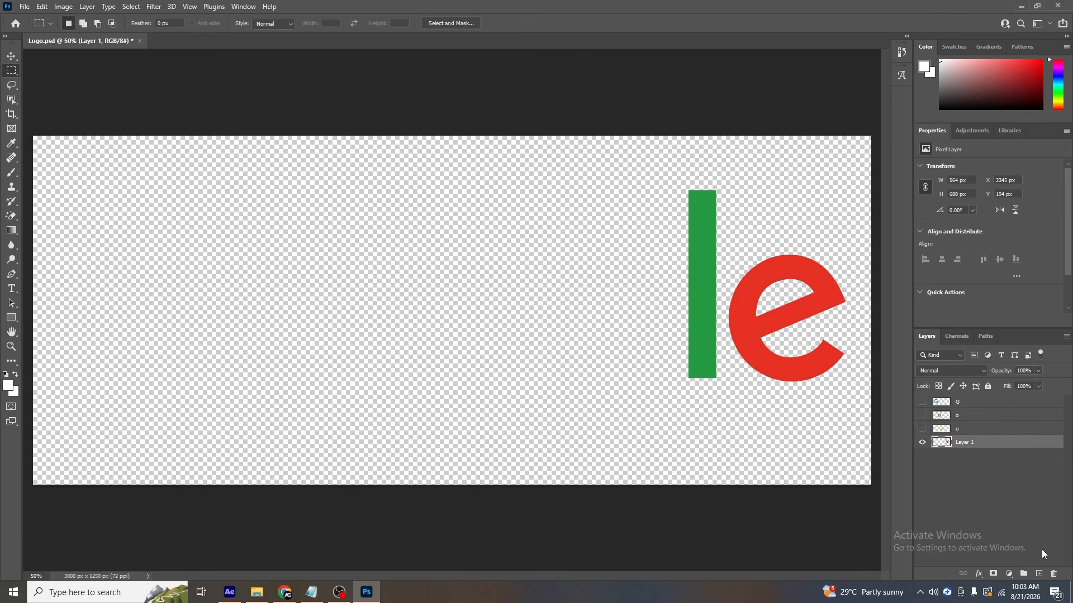
click(1038, 574)
key(ctrl+shift+v)
double_click(958, 442)
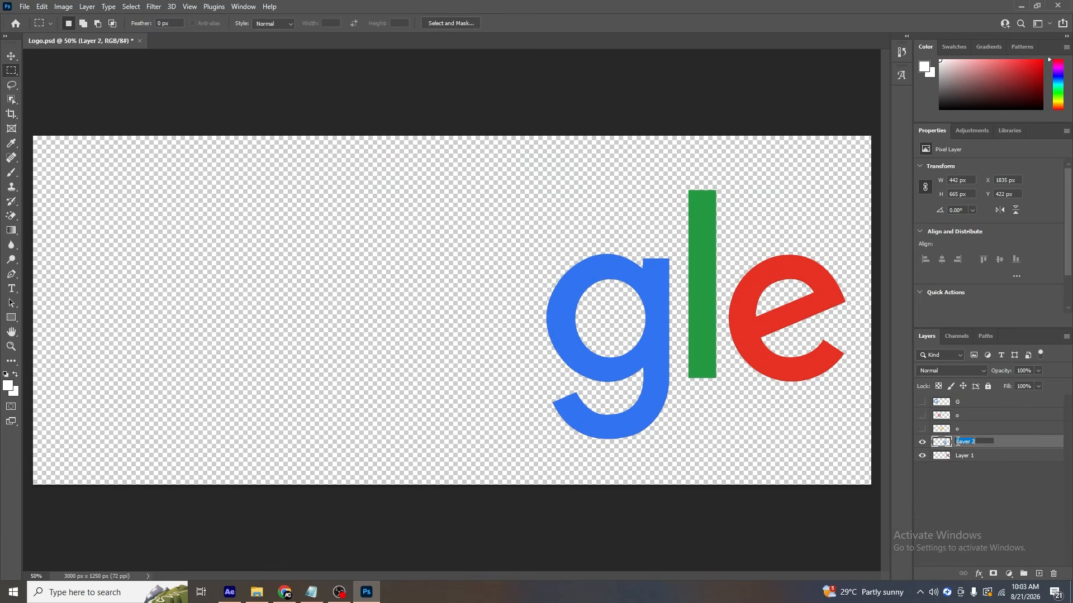
key(Return)
click(921, 443)
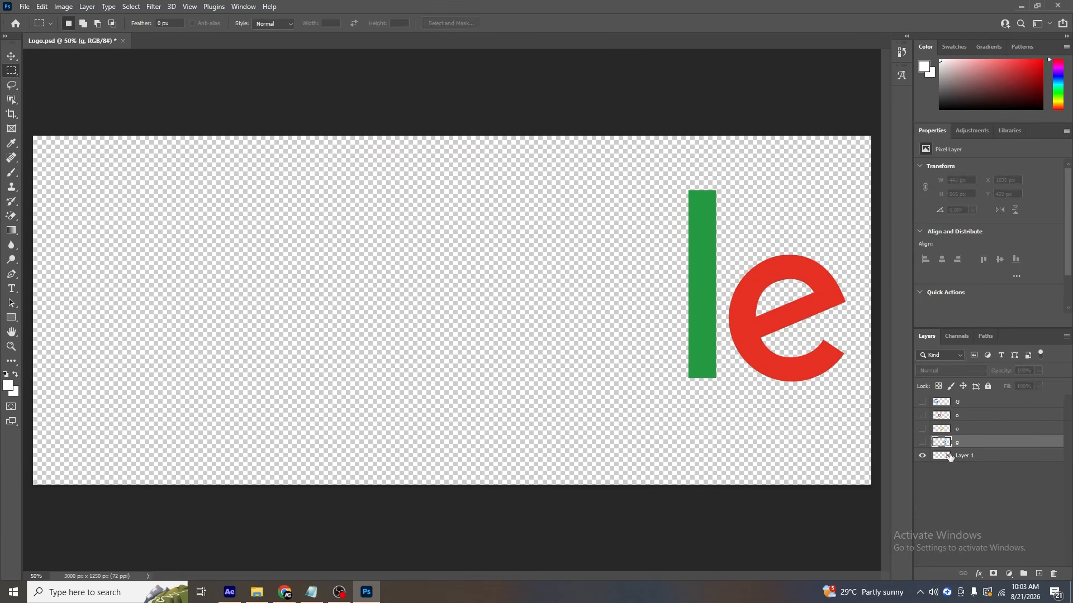
Cut the green l from Layer 1 onto a new layer in place, rename it l and hide it.
click(949, 456)
drag(677, 150, 728, 398)
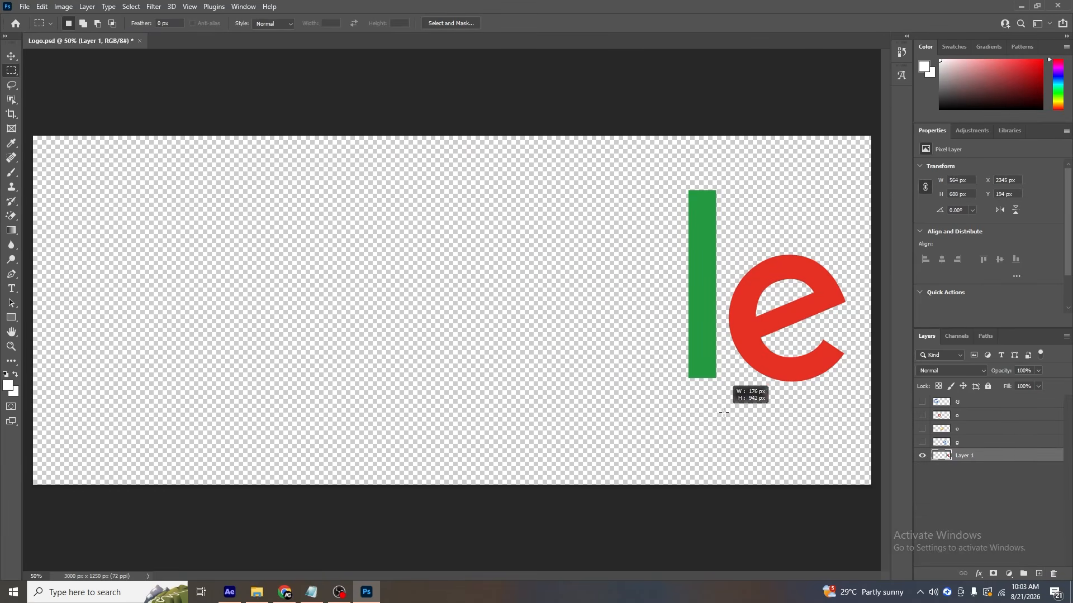
key(Delete)
click(1037, 574)
key(ctrl+shift+v)
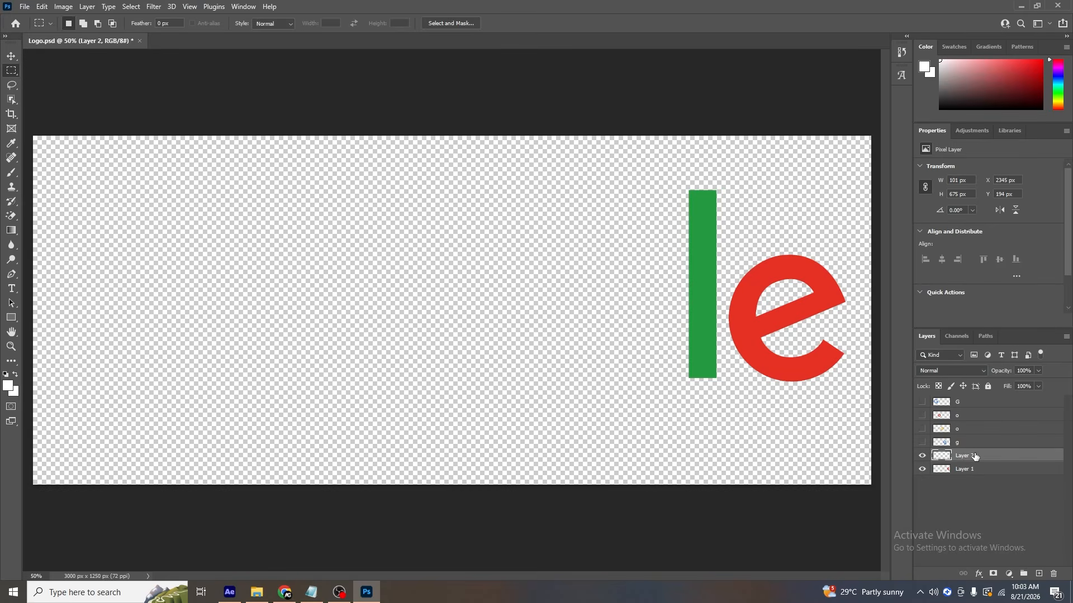
double_click(967, 456)
text(l)
key(Return)
click(923, 455)
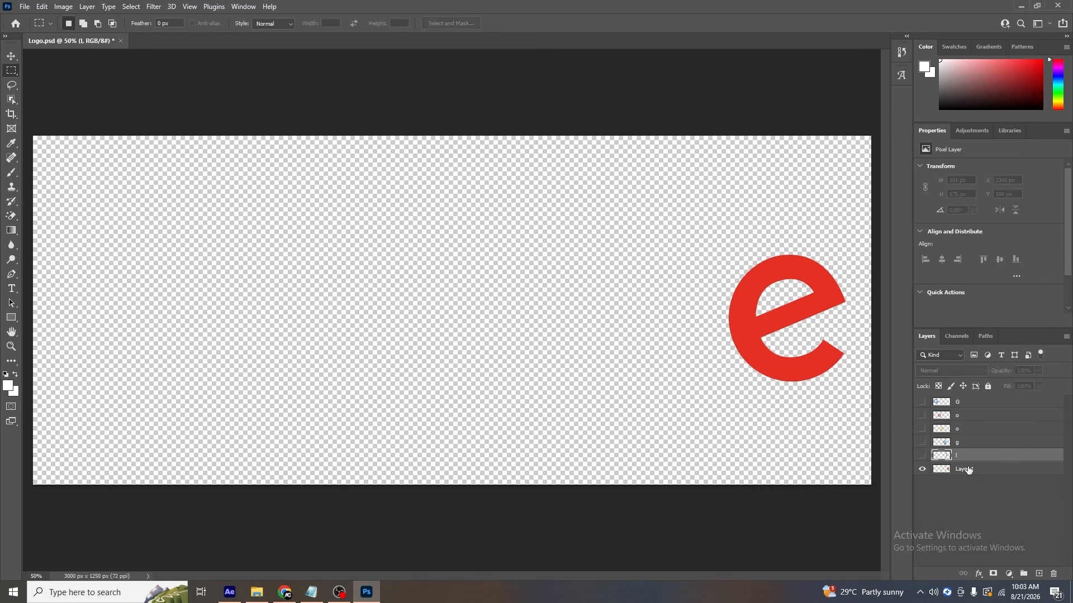
Rename the remaining Layer 1 as e and make all the hidden letter layers visible again.
click(966, 470)
double_click(963, 468)
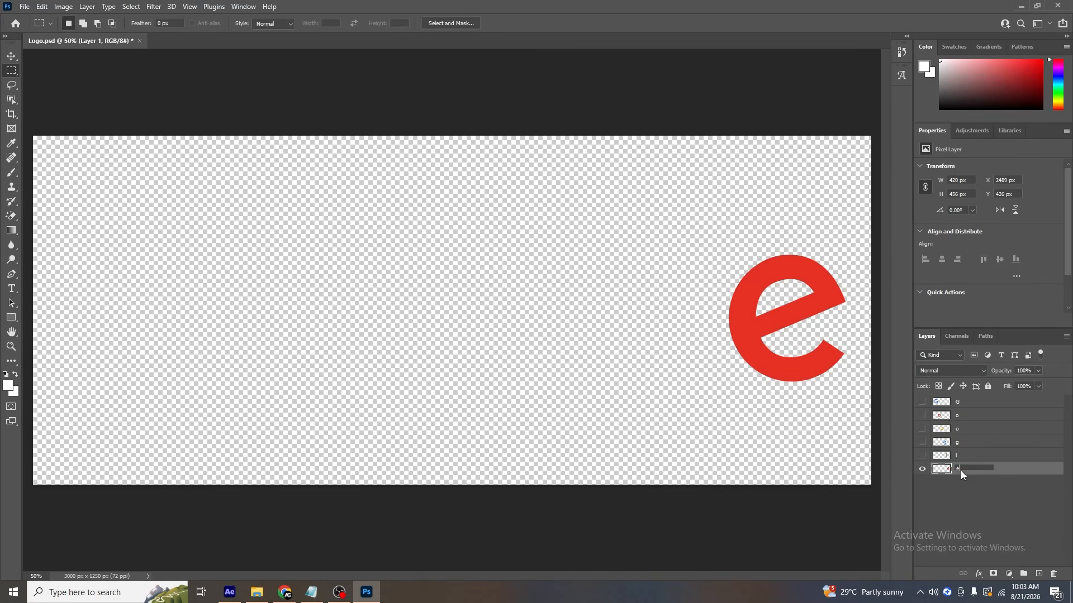
key(Return)
drag(922, 440, 923, 378)
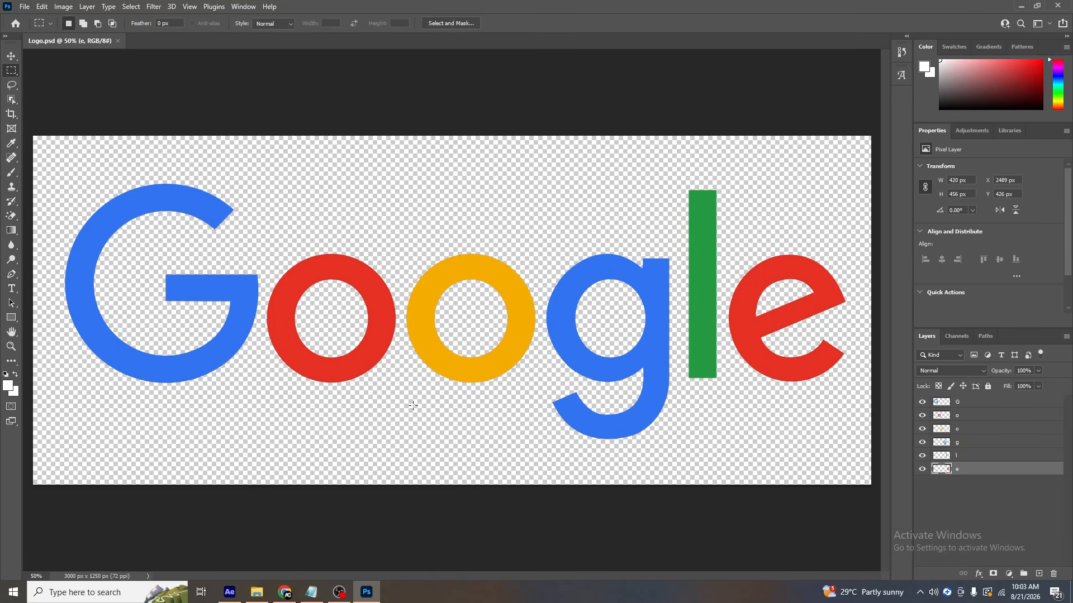
Check the G layer by turning its visibility off and on, and save the logo document.
key(v)
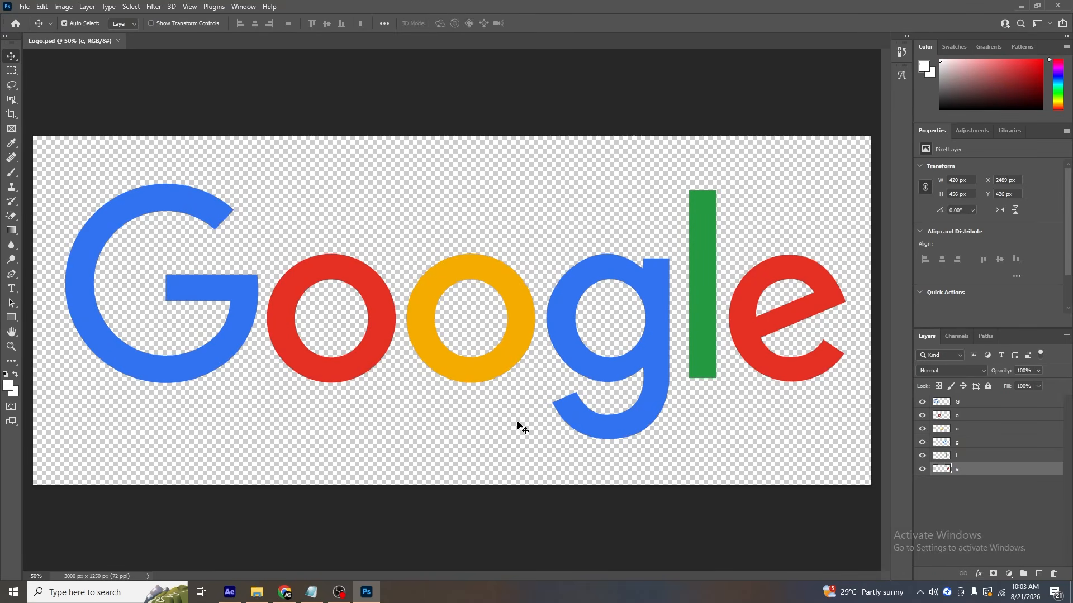
click(922, 403)
click(922, 403)
key(ctrl+s)
Switch to After Effects, create a composition named Main Animation with a white FFFFFF background, and show its Title/Action Safe guides.
click(229, 592)
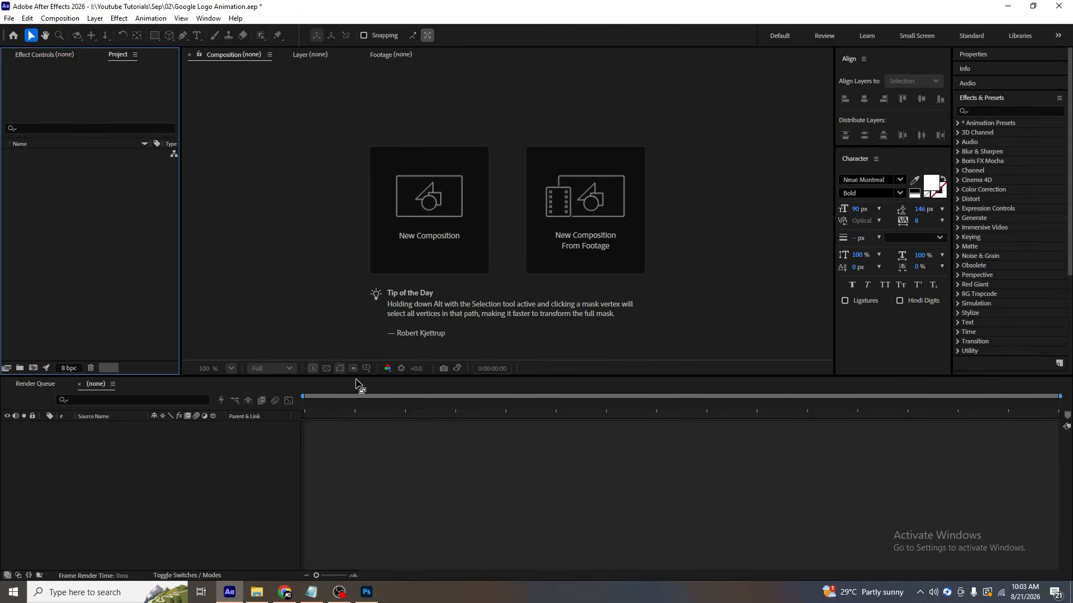
click(452, 267)
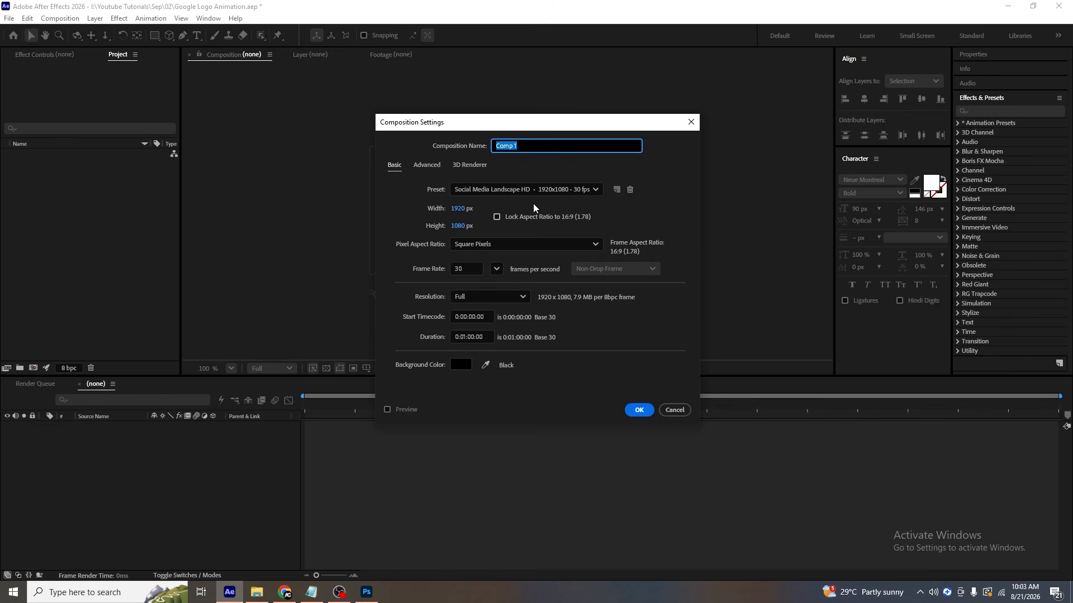
text(Main Animation)
click(467, 366)
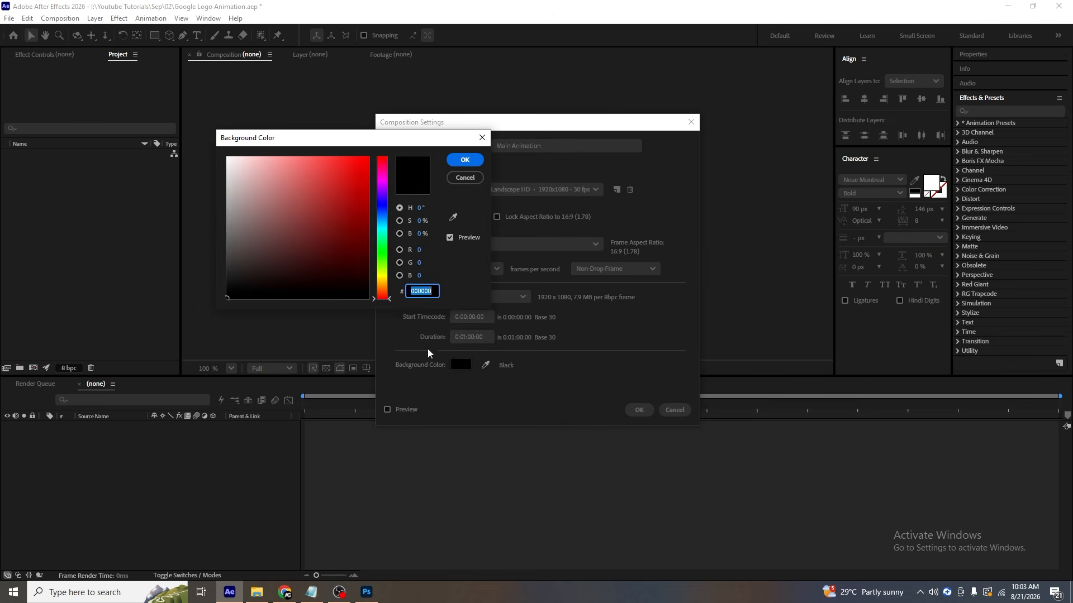
drag(289, 240, 70, 64)
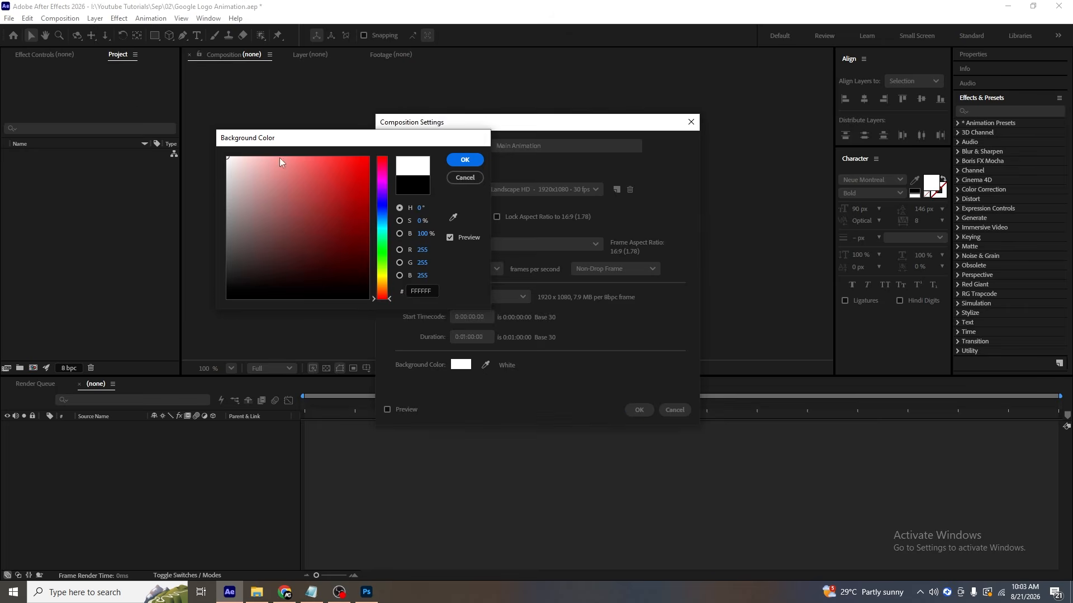
click(465, 159)
click(639, 410)
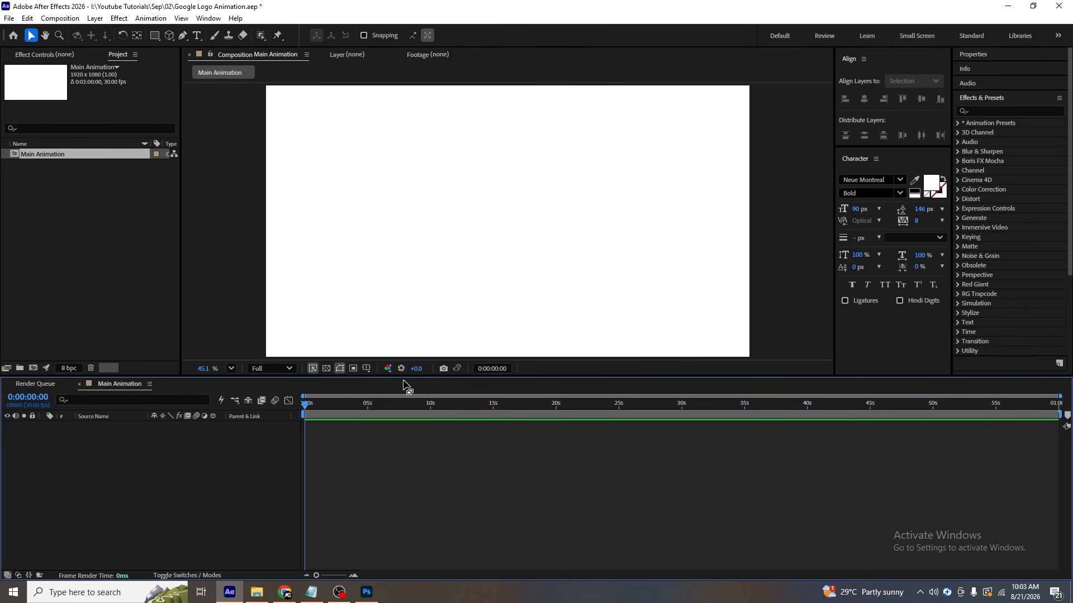
click(366, 369)
click(447, 382)
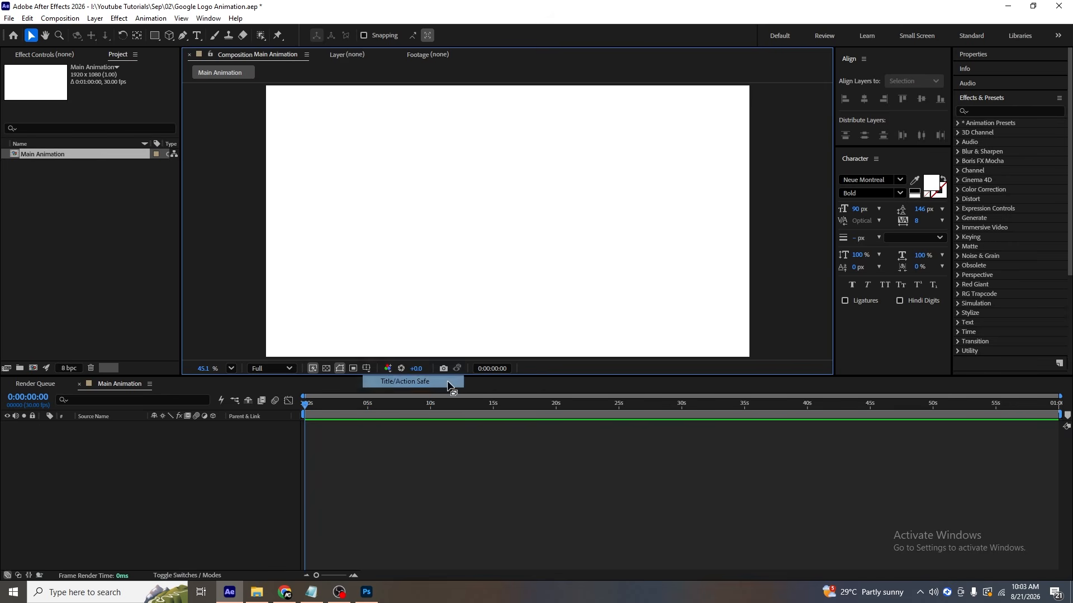
Import the Logo PSD file as Composition - Retain Layer Sizes.
double_click(111, 256)
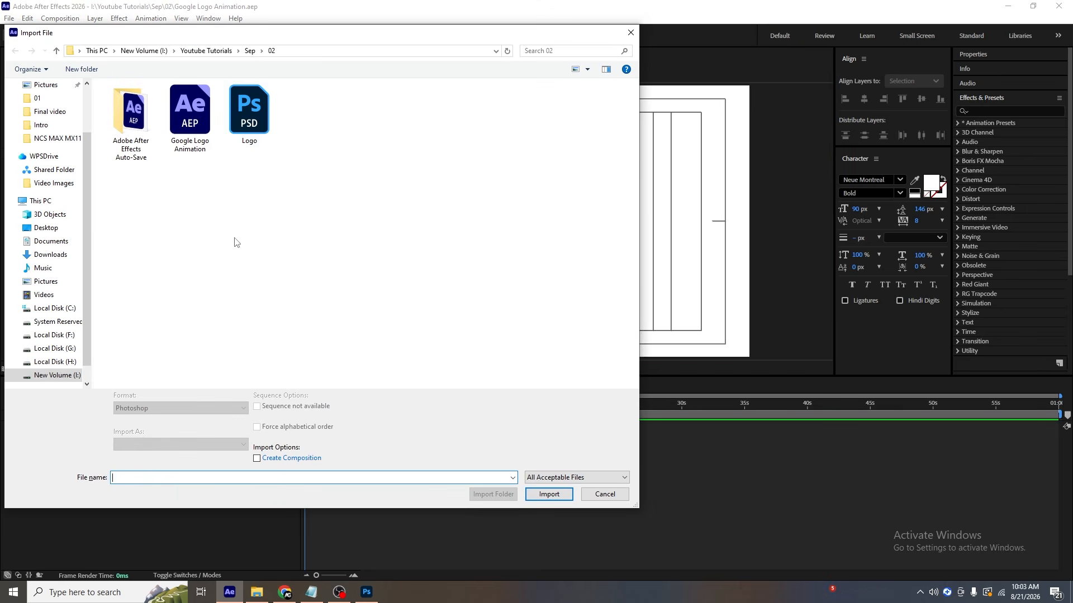
click(264, 138)
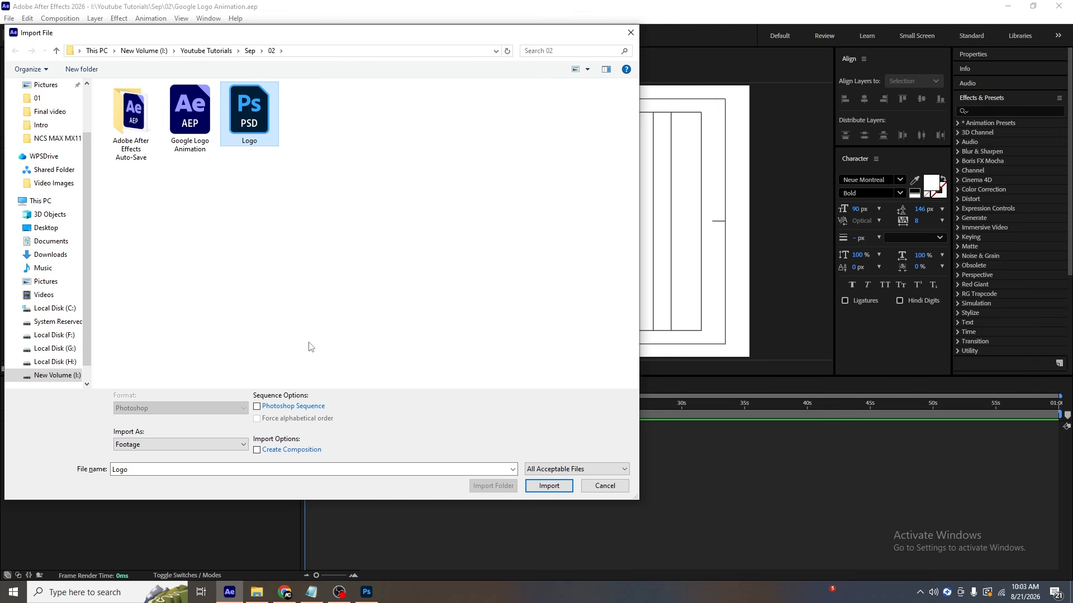
click(225, 444)
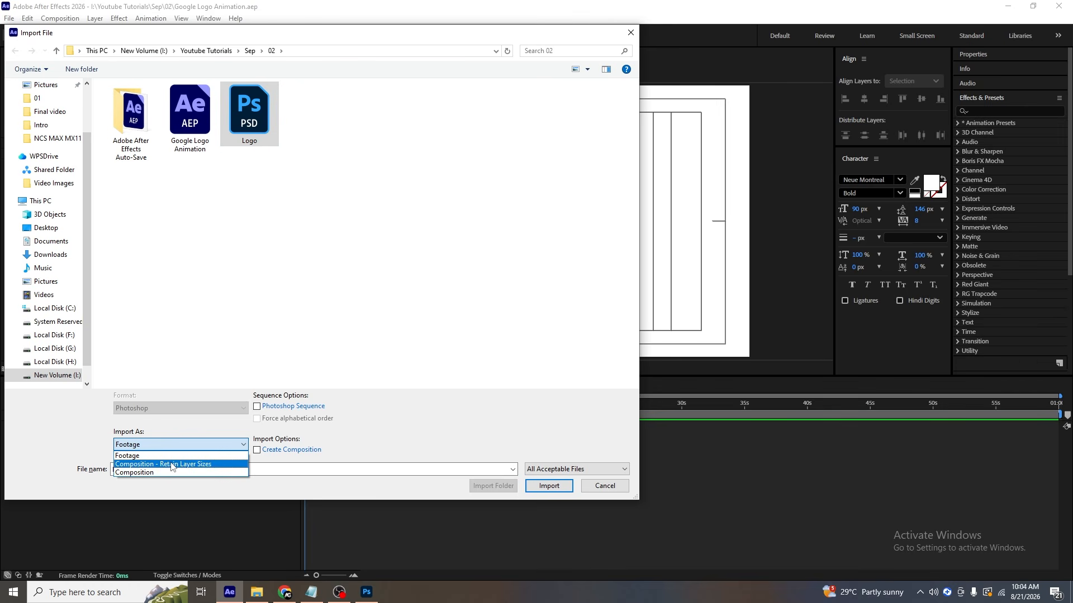
click(171, 464)
click(543, 486)
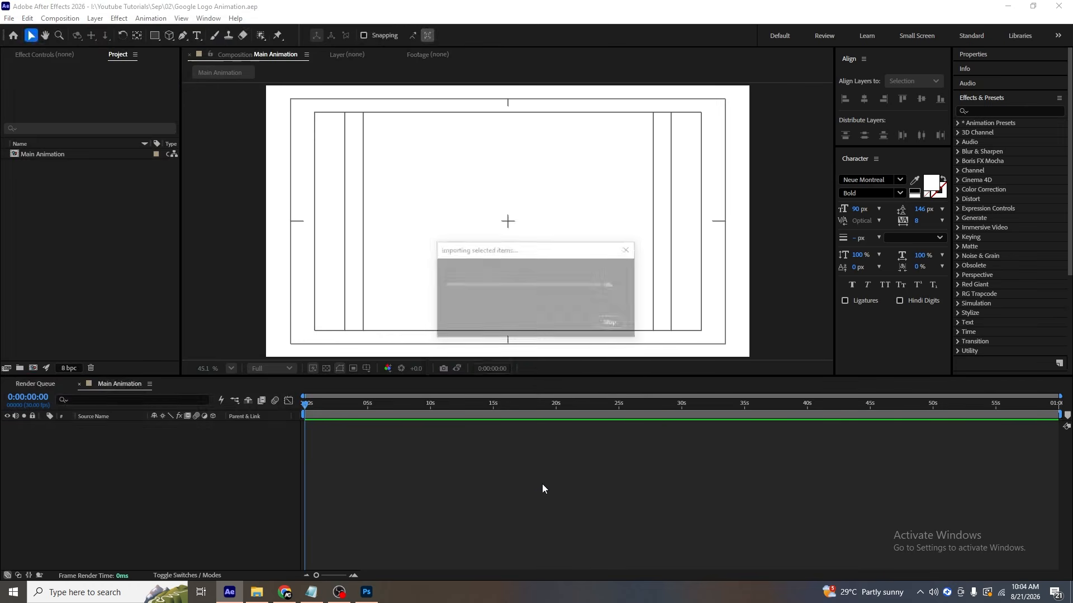
key(Return)
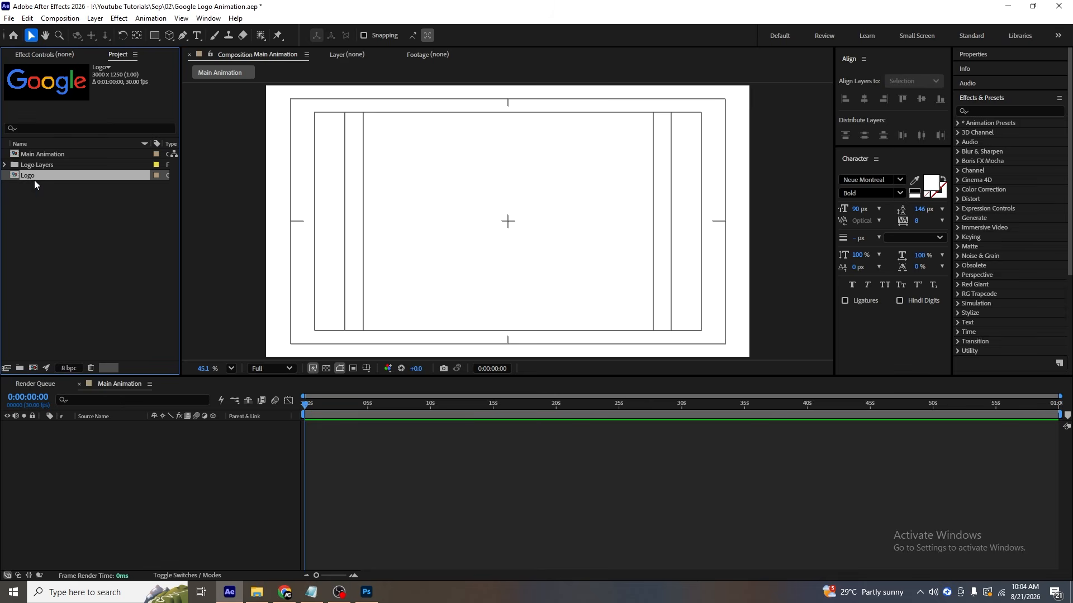
Copy all six letter layers from the Logo composition into the Main Animation composition.
double_click(35, 176)
drag(148, 519, 71, 425)
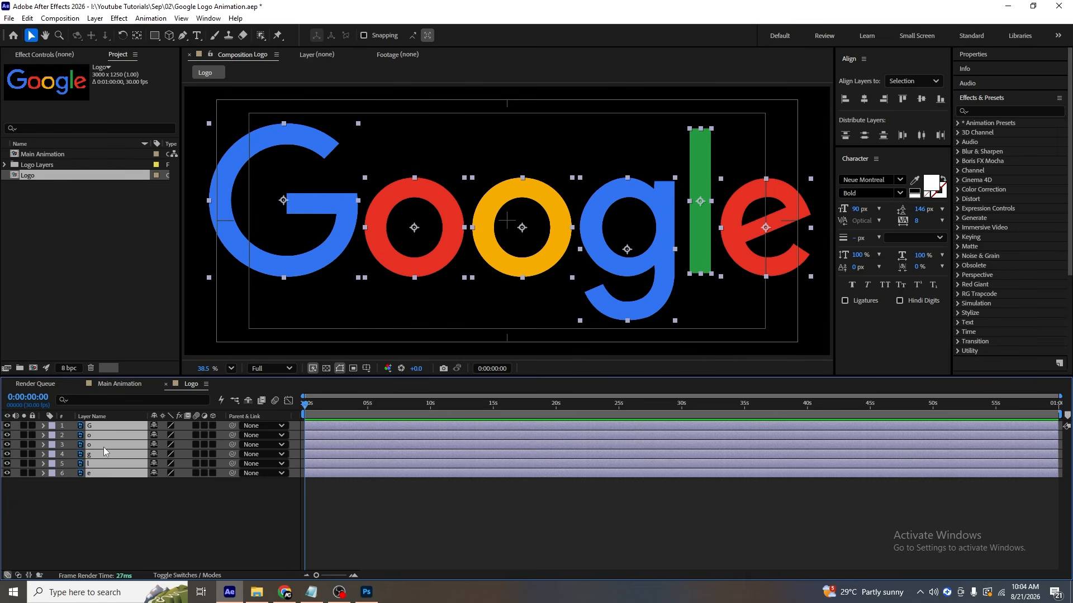
click(110, 384)
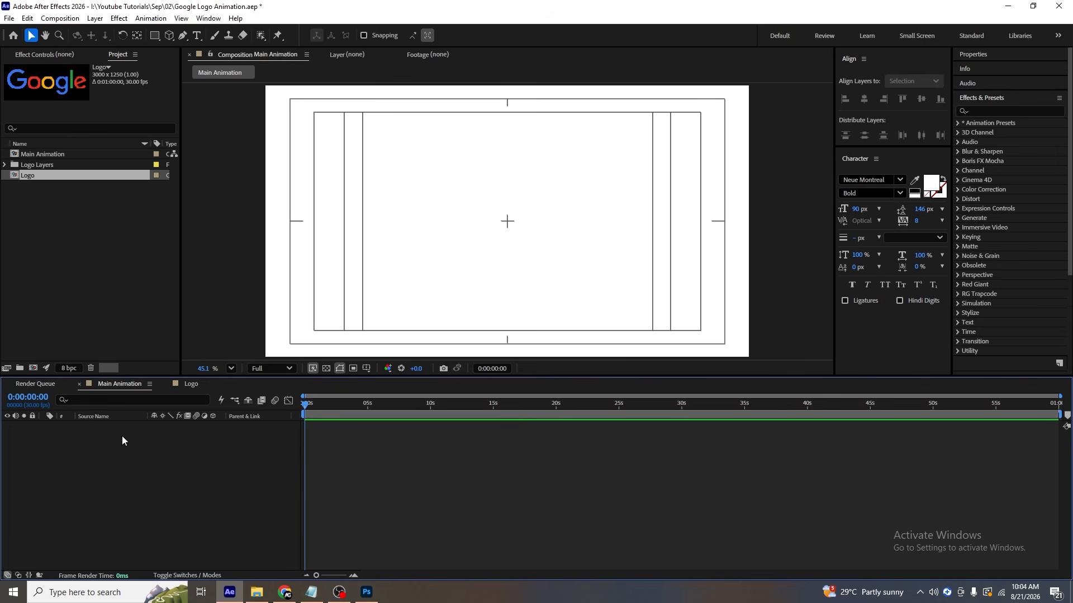
key(ctrl+v)
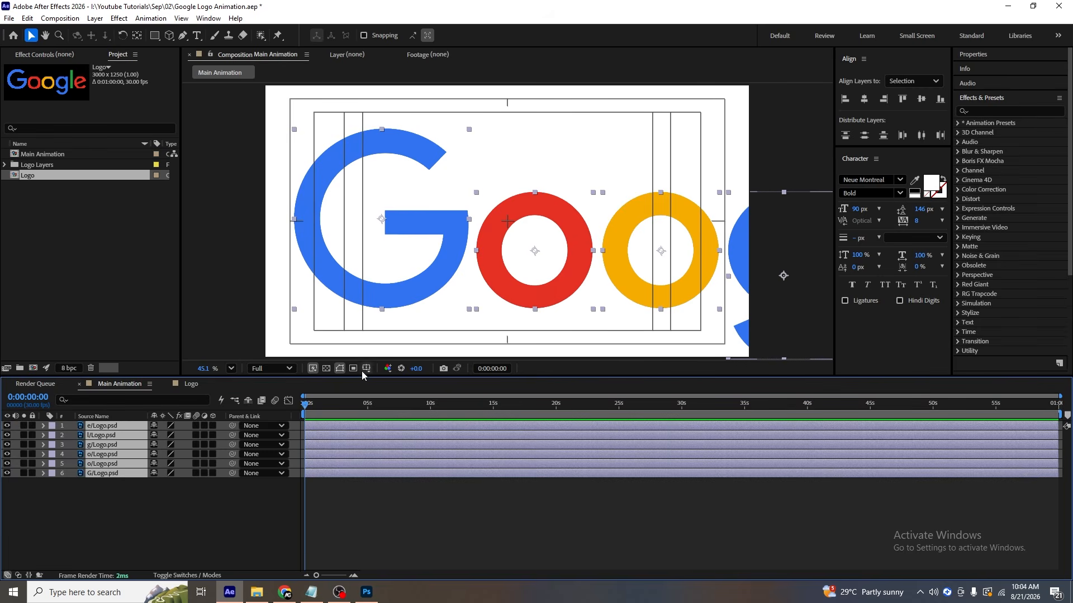
Add a new null object to the Main Animation composition.
click(199, 528)
right_click(136, 502)
mouse_move(207, 367)
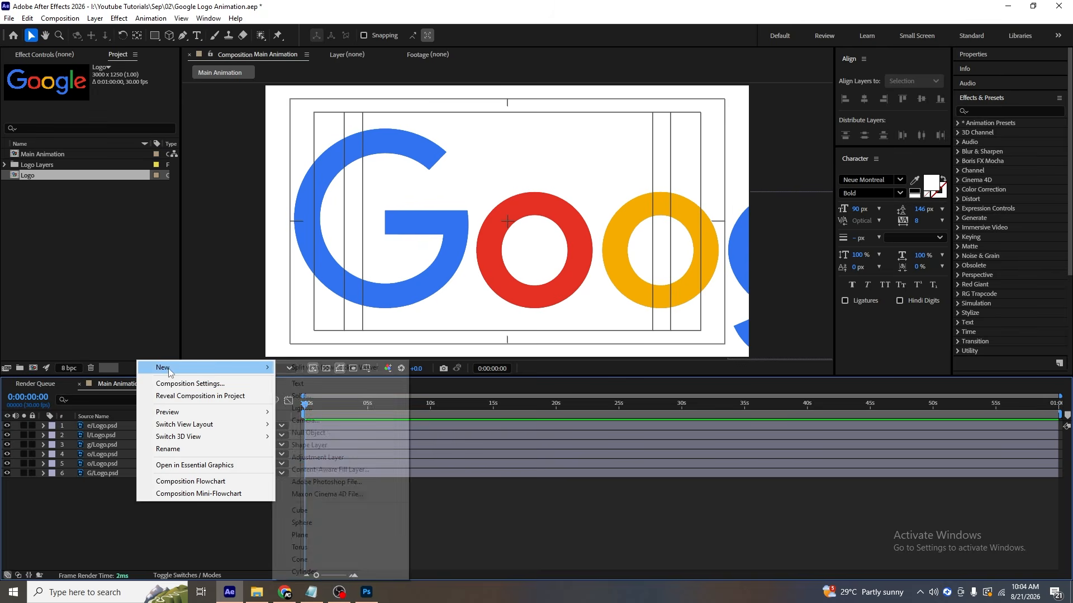
click(311, 433)
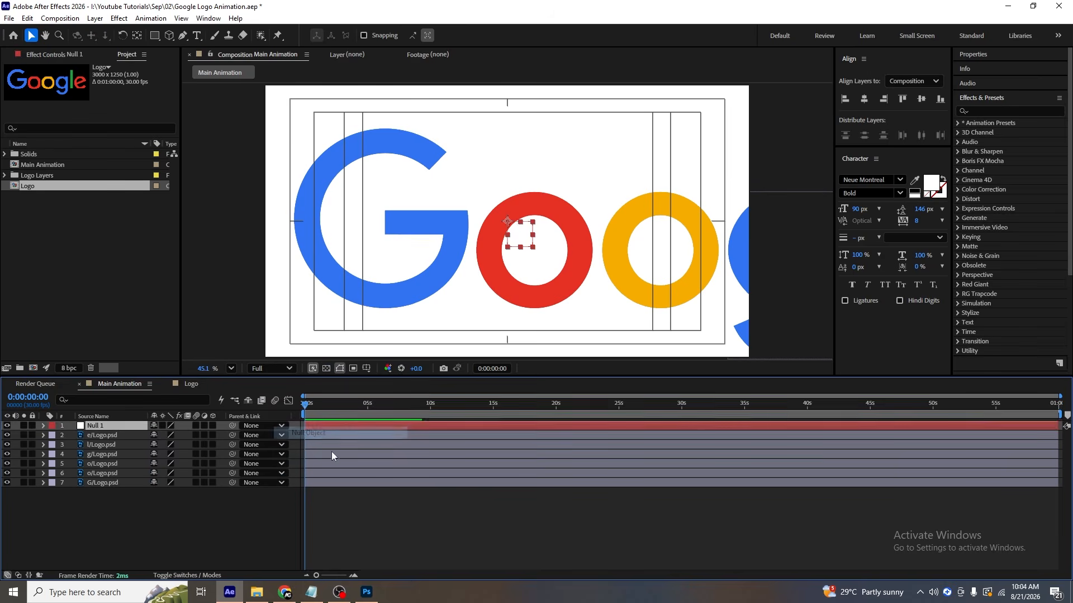
Scale all six letter layers down to 29% using the null as a temporary parent, removing the null once they are scaled.
click(129, 434)
shift+click(109, 483)
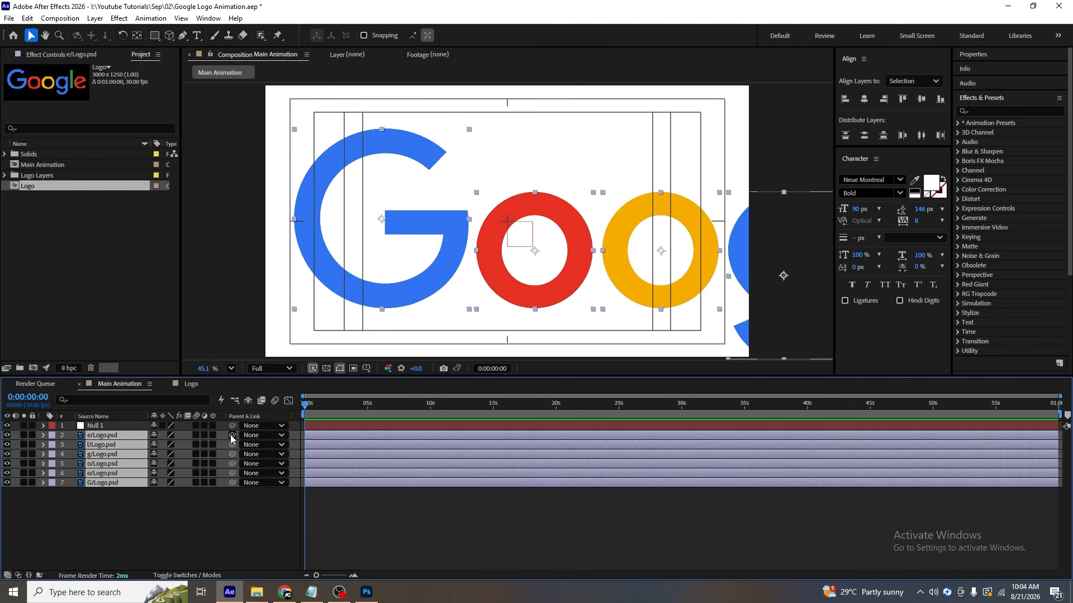
drag(231, 435, 121, 436)
click(125, 427)
key(s)
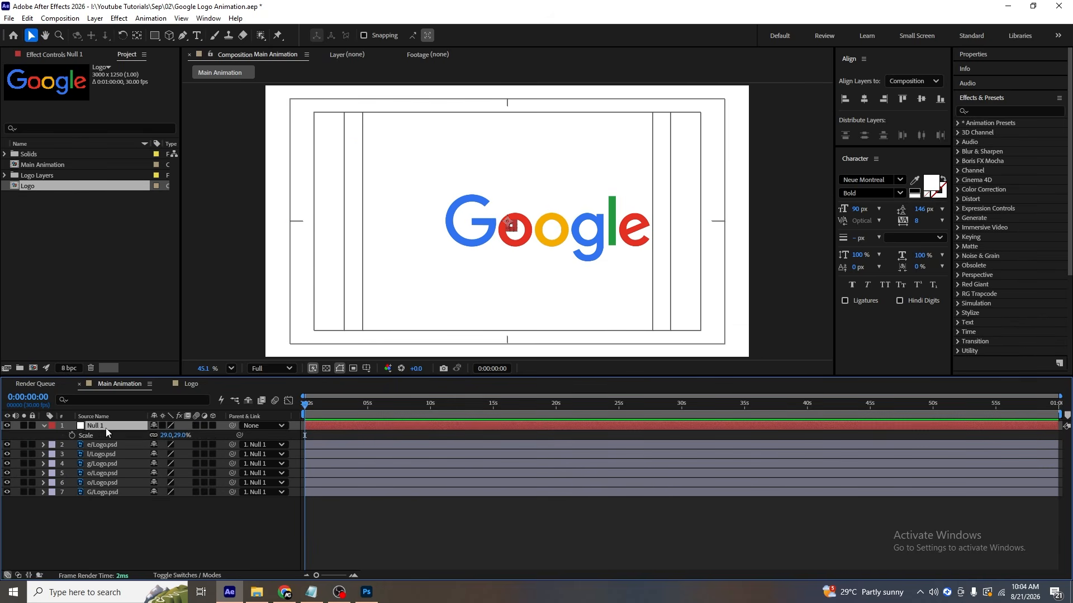
key(Delete)
Move all six letter layers together to the centre of the frame and save the project.
key(ctrl+a)
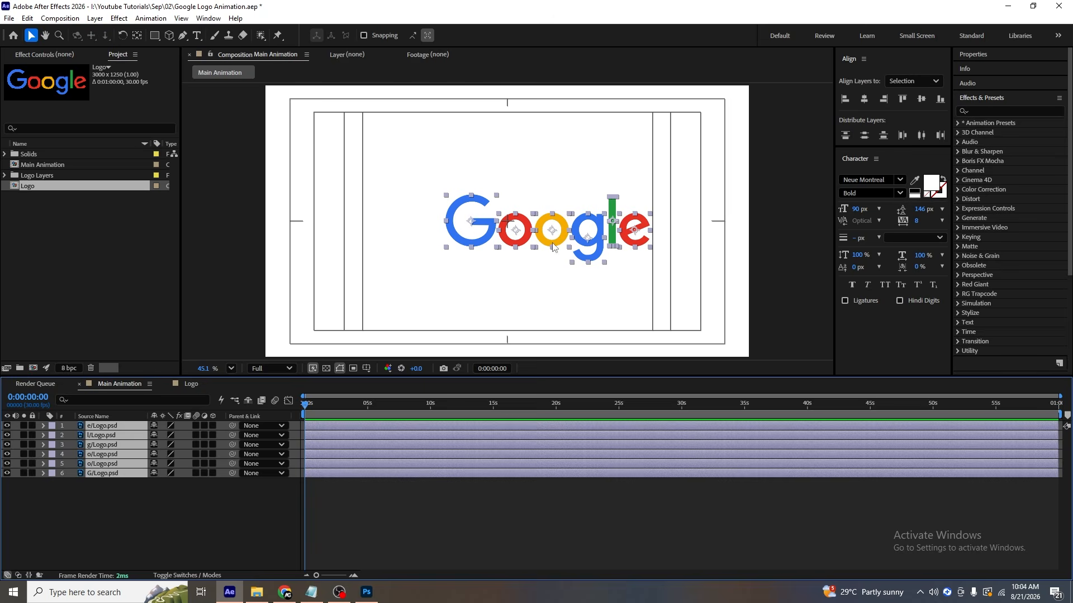
drag(553, 247, 510, 247)
click(120, 543)
key(ctrl+s)
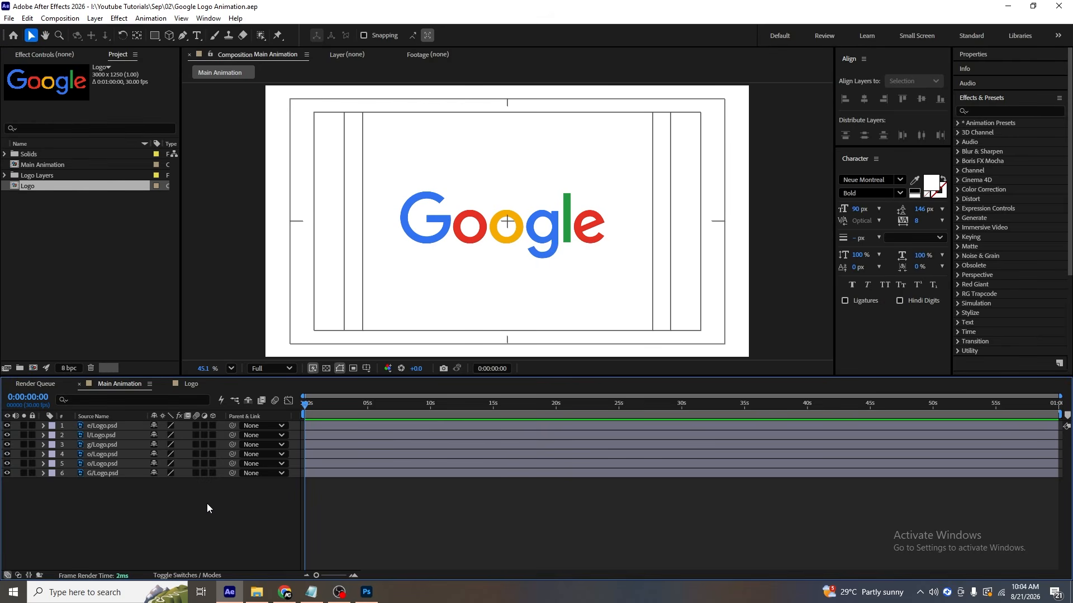
Pre-compose the G layer, moving all attributes into the new composition.
click(98, 473)
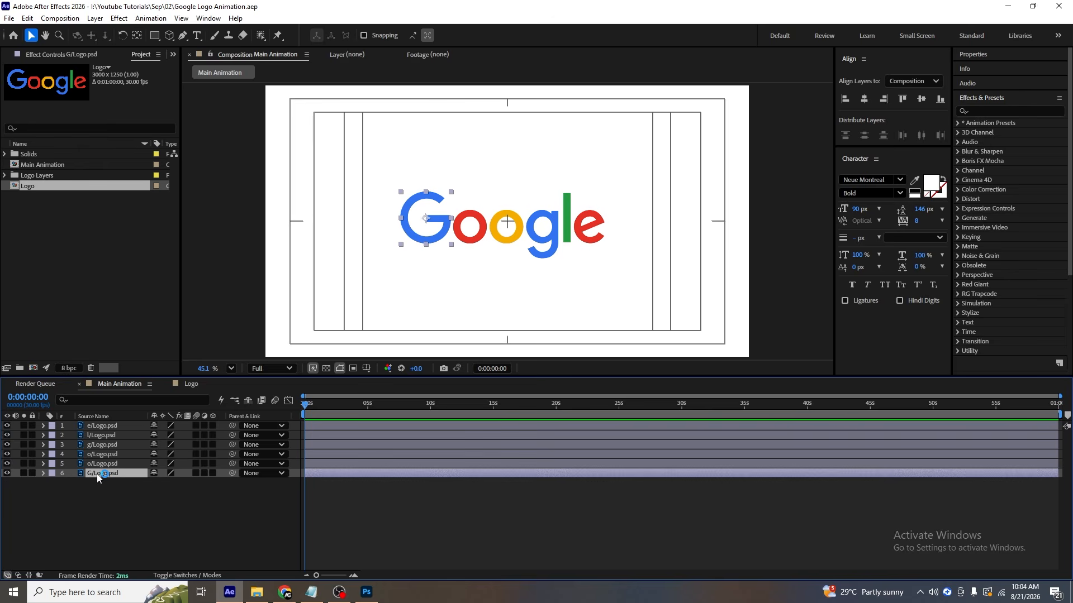
key(ctrl+shift+c)
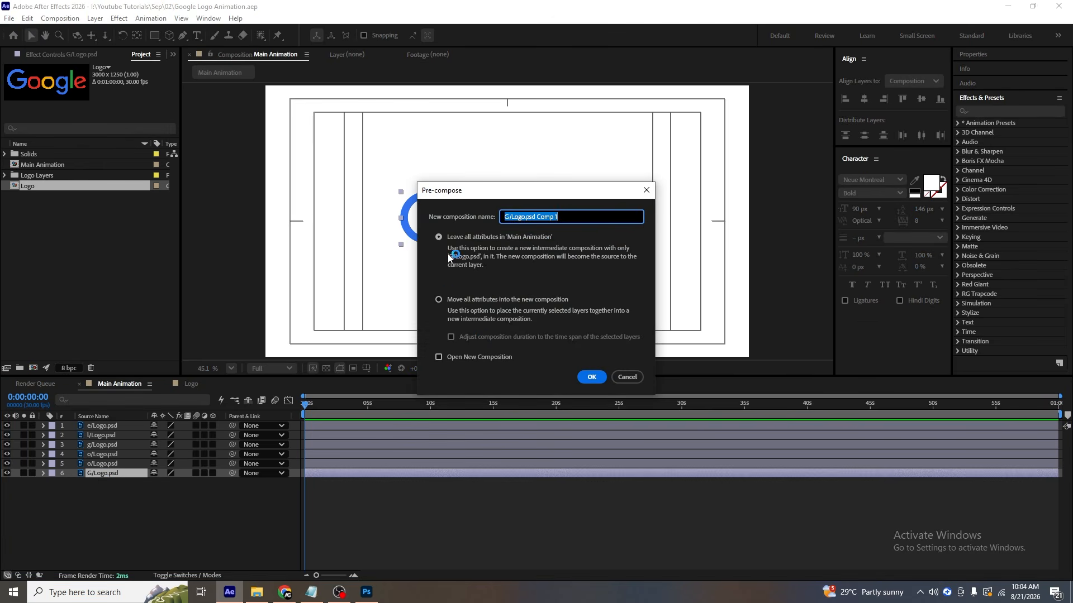
click(440, 300)
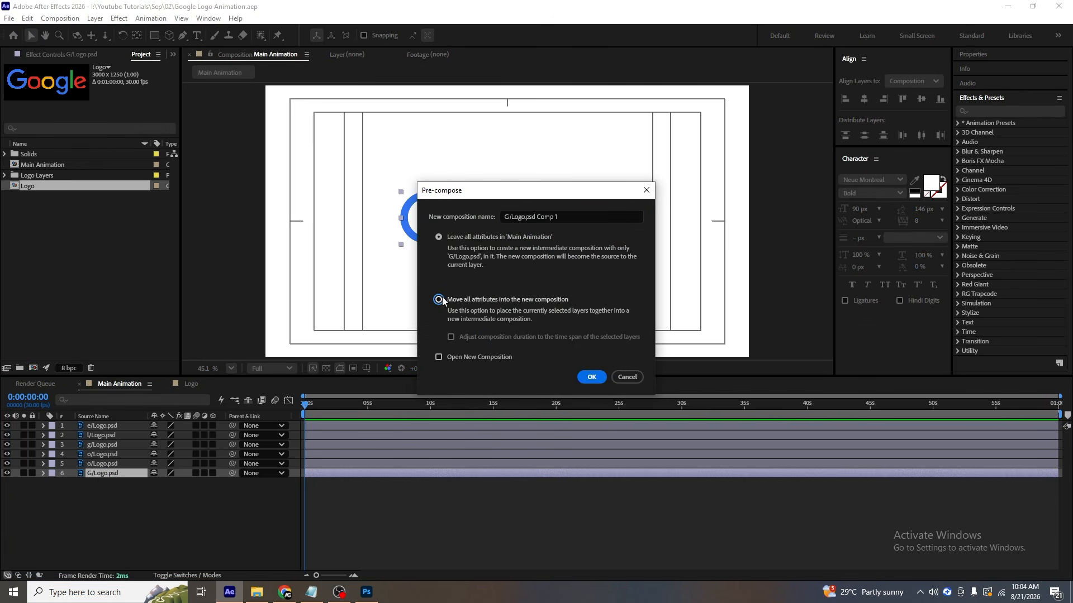
key(Return)
Pre-compose the red o and yellow o layers separately, moving all attributes into each new composition.
click(113, 465)
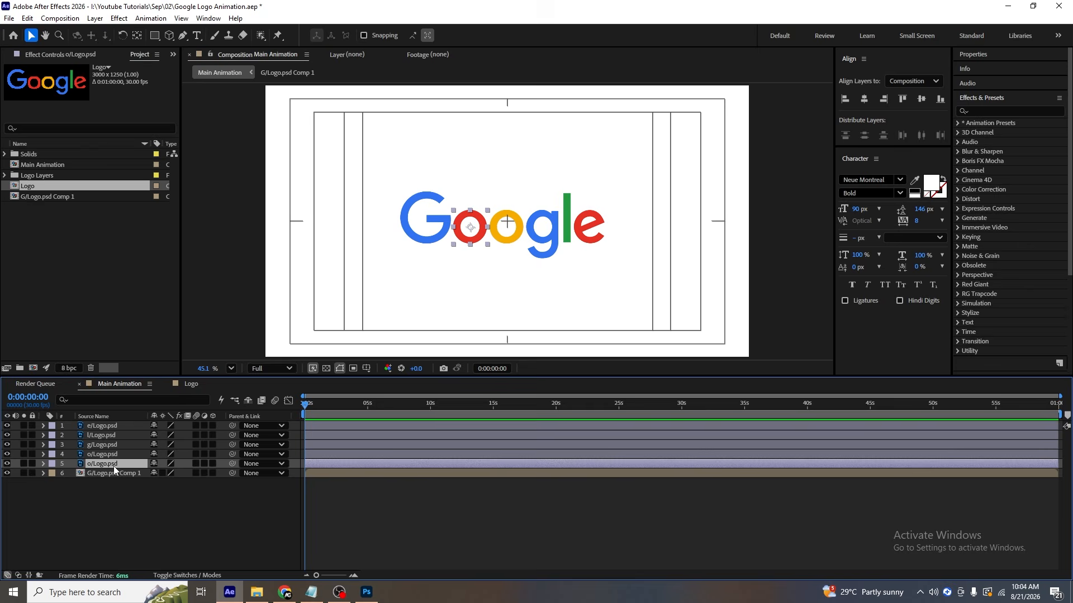
key(ctrl+shift+c)
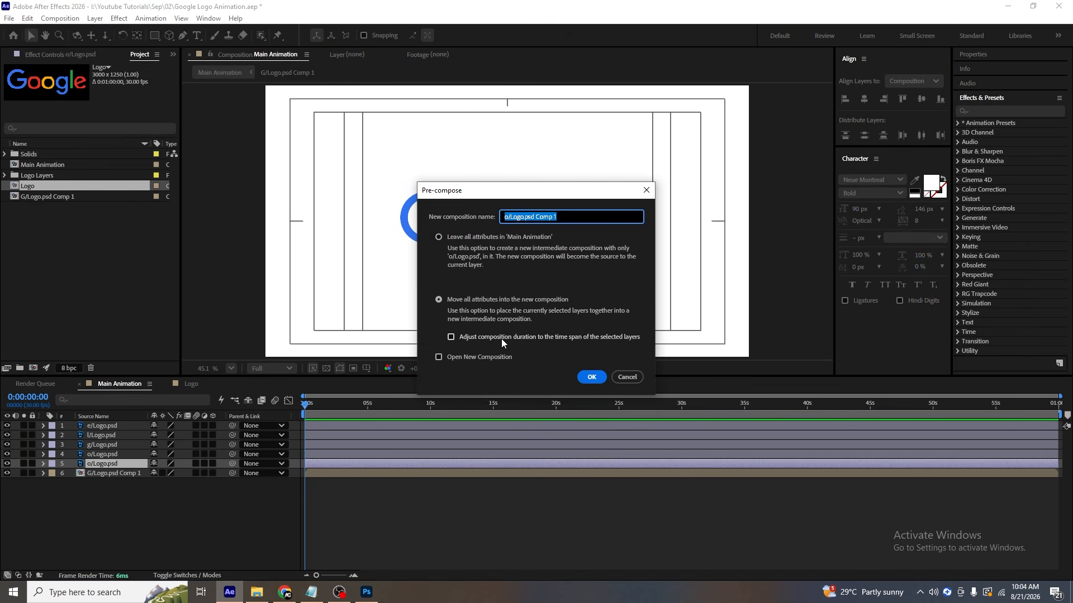
key(Return)
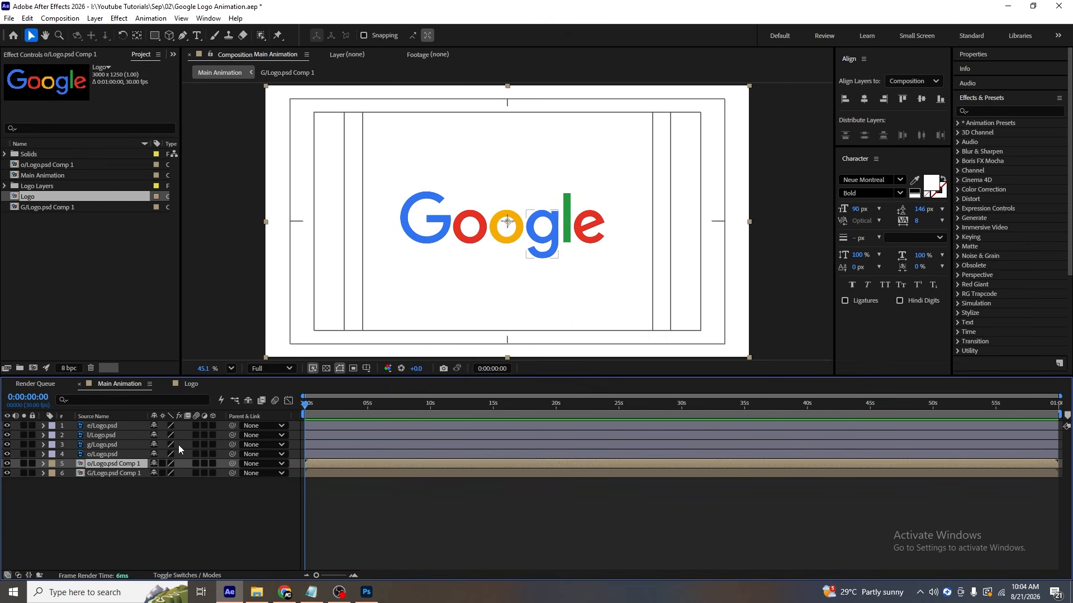
click(138, 454)
key(ctrl+shift+c)
key(Return)
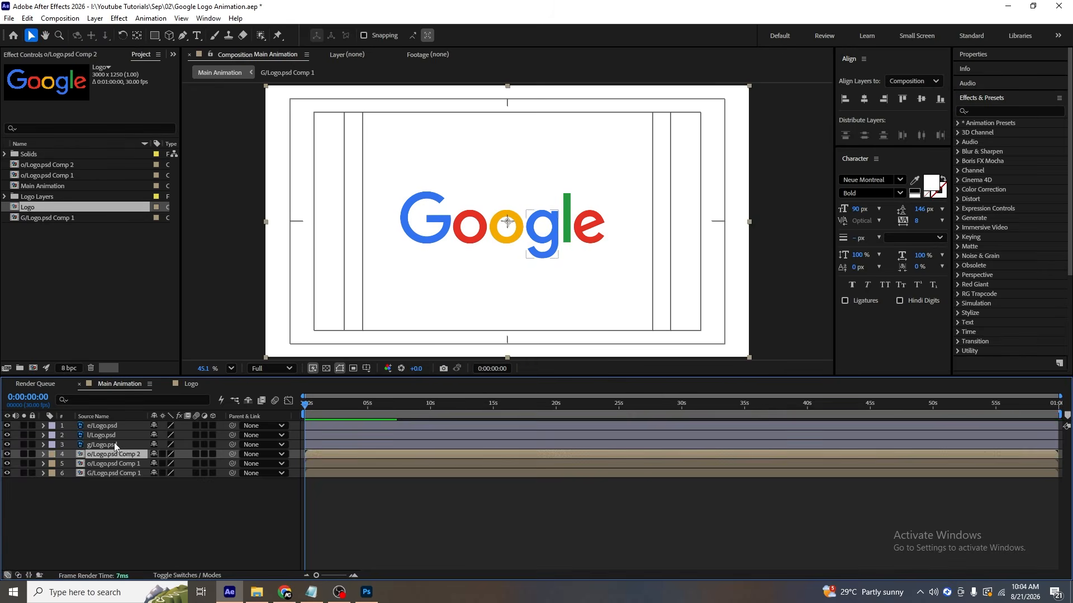
Pre-compose the g, l and e layers separately, each with all attributes moved into its own composition.
click(114, 444)
key(ctrl+shift+c)
key(Return)
click(106, 435)
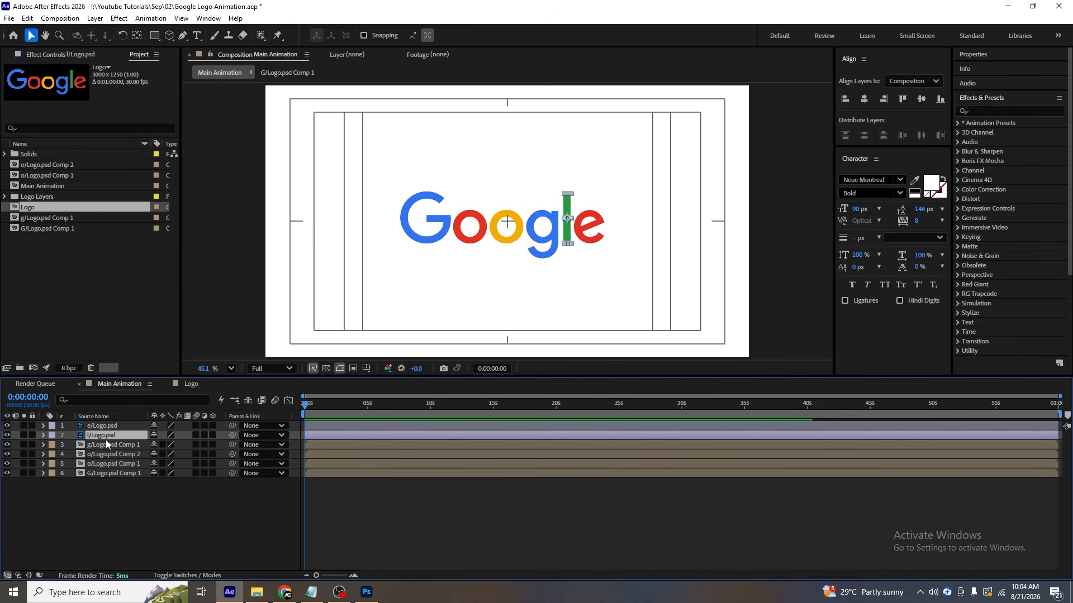
key(ctrl+shift+c)
key(Return)
click(106, 427)
key(ctrl+shift+c)
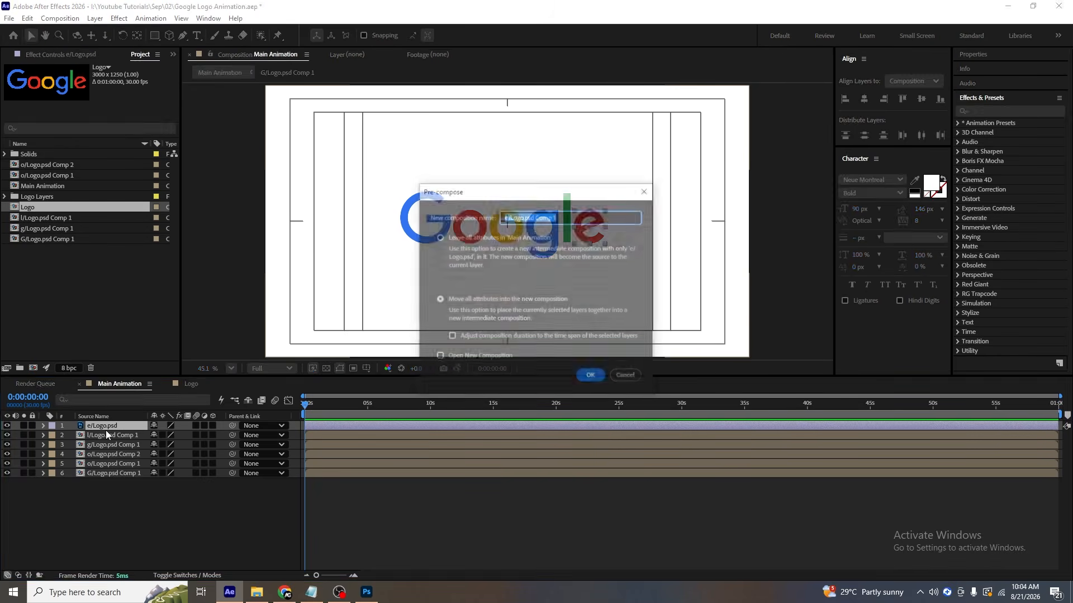
key(Return)
Add a null object inside the G composition and shift it horizontally to just left of the frame's centre, beside the G.
double_click(107, 472)
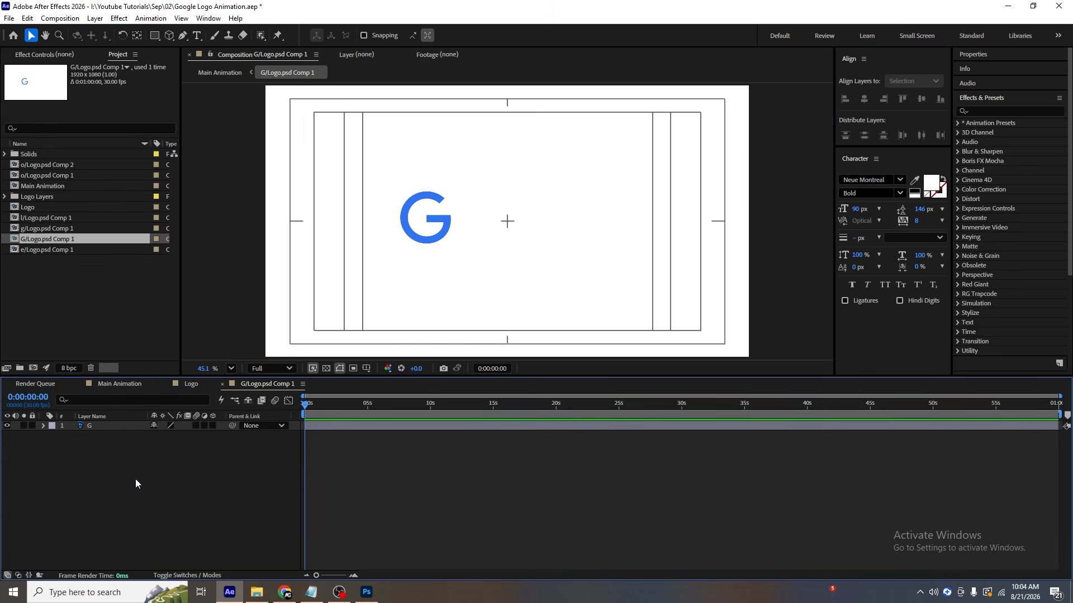
right_click(258, 453)
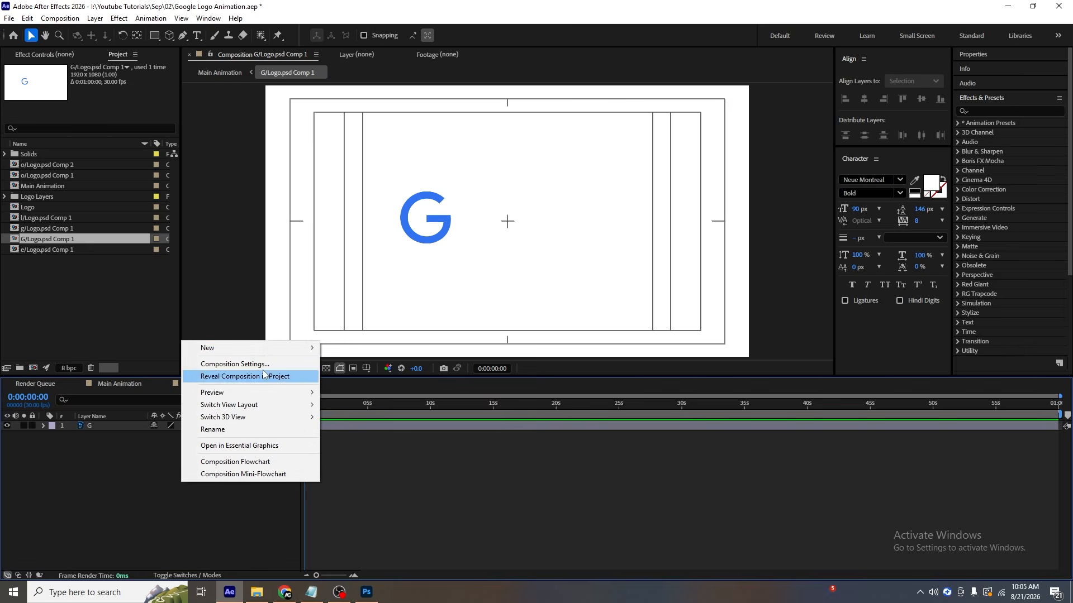
mouse_move(249, 348)
click(353, 413)
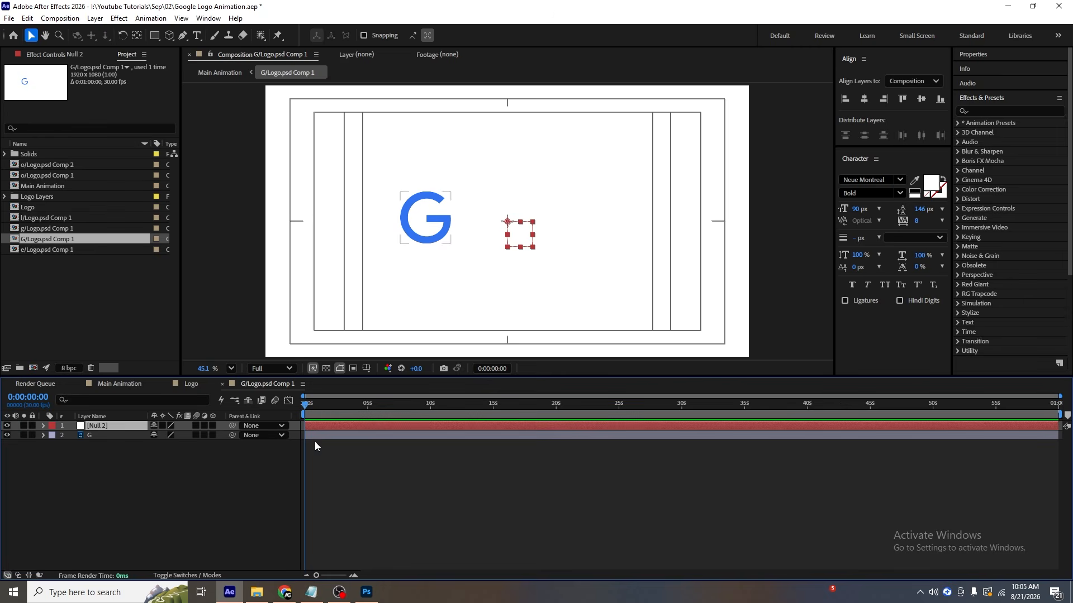
click(109, 435)
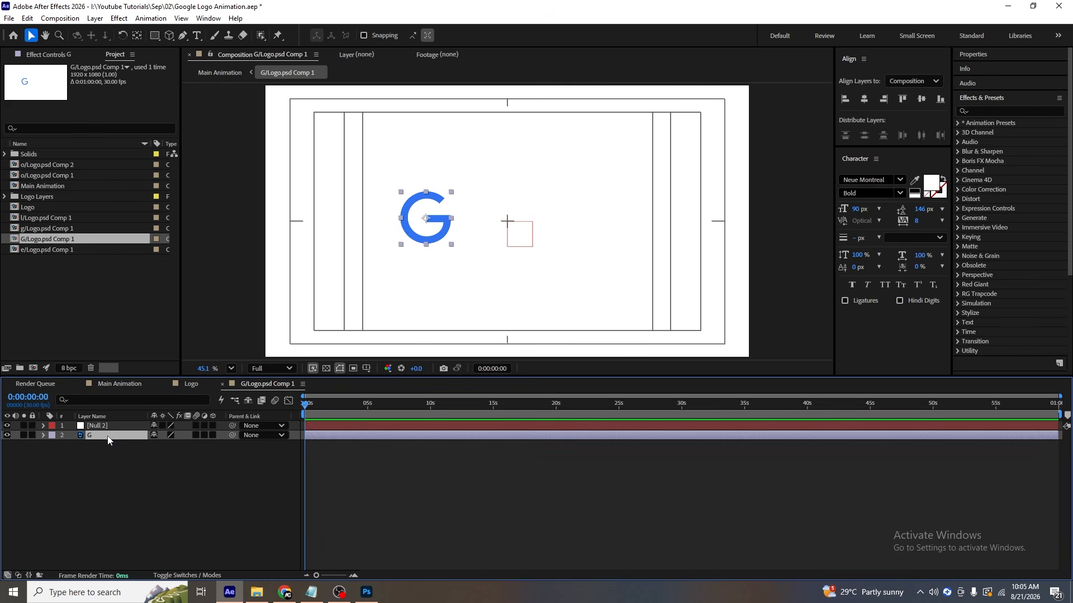
click(114, 427)
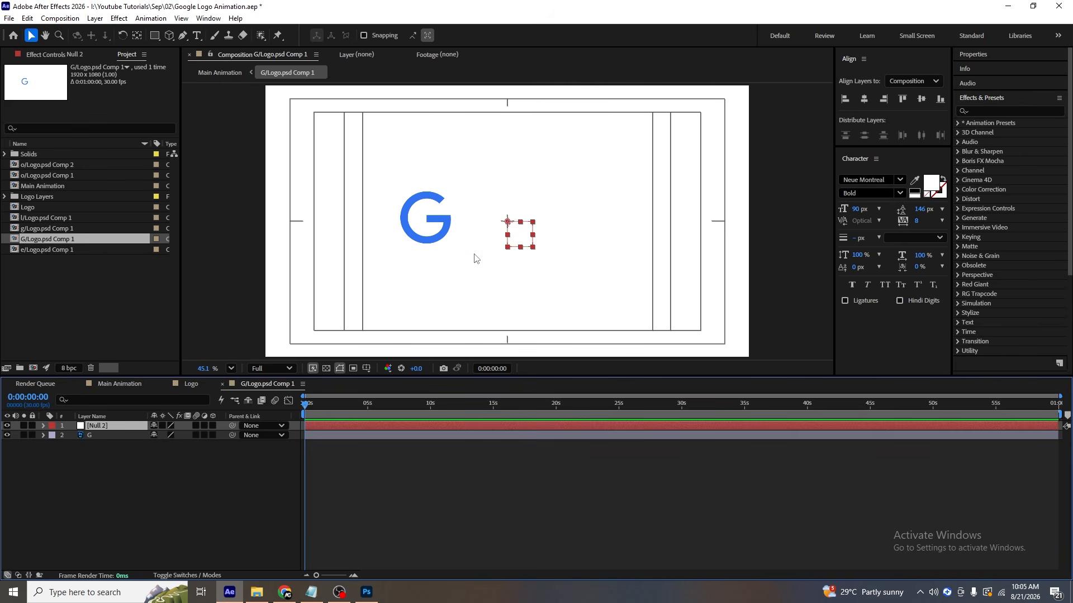
drag(519, 239, 500, 239)
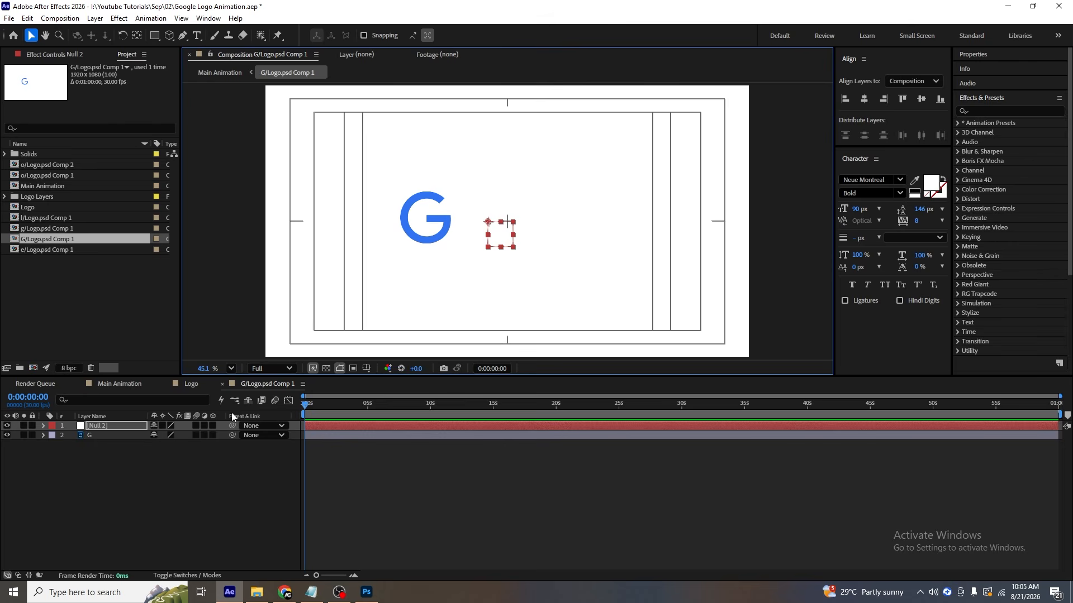
Copy the null from the G composition into the red o composition and place it right of the o, level with the letter's centre.
click(169, 491)
click(115, 426)
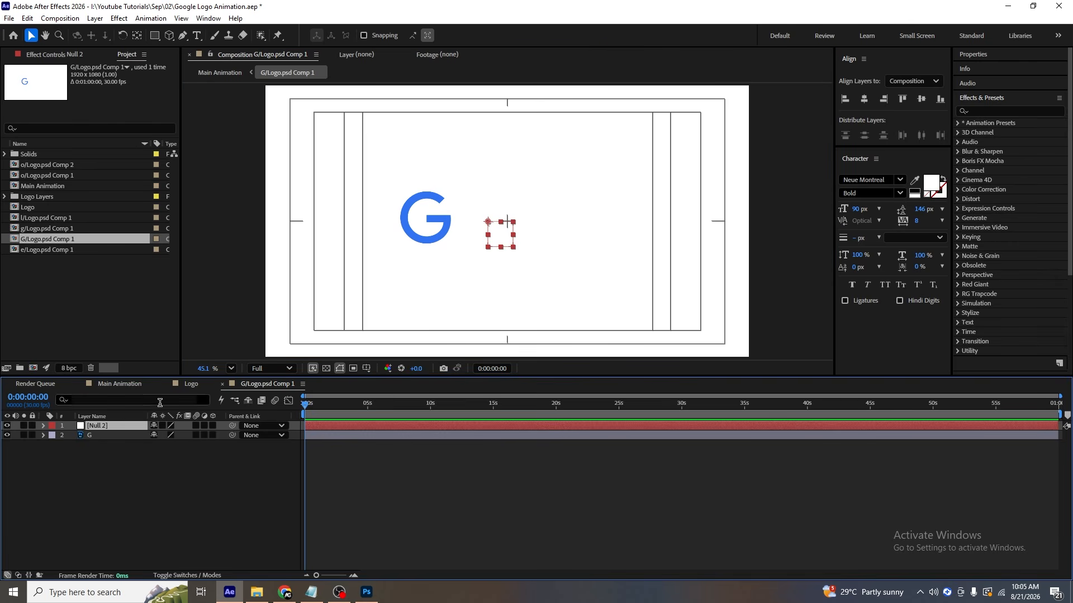
click(120, 384)
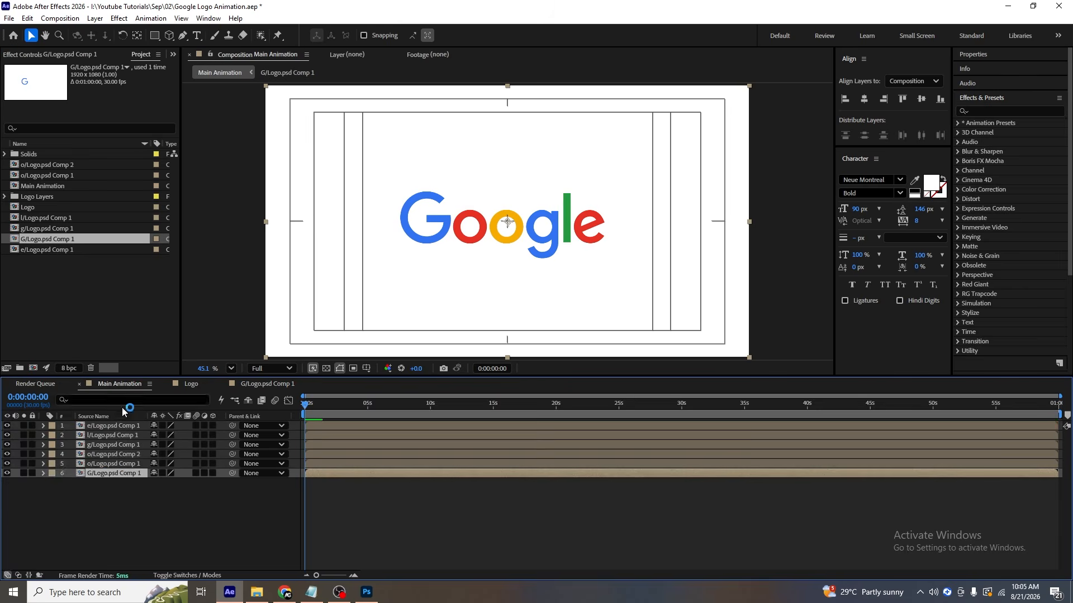
double_click(99, 464)
key(ctrl+alt+shift+y)
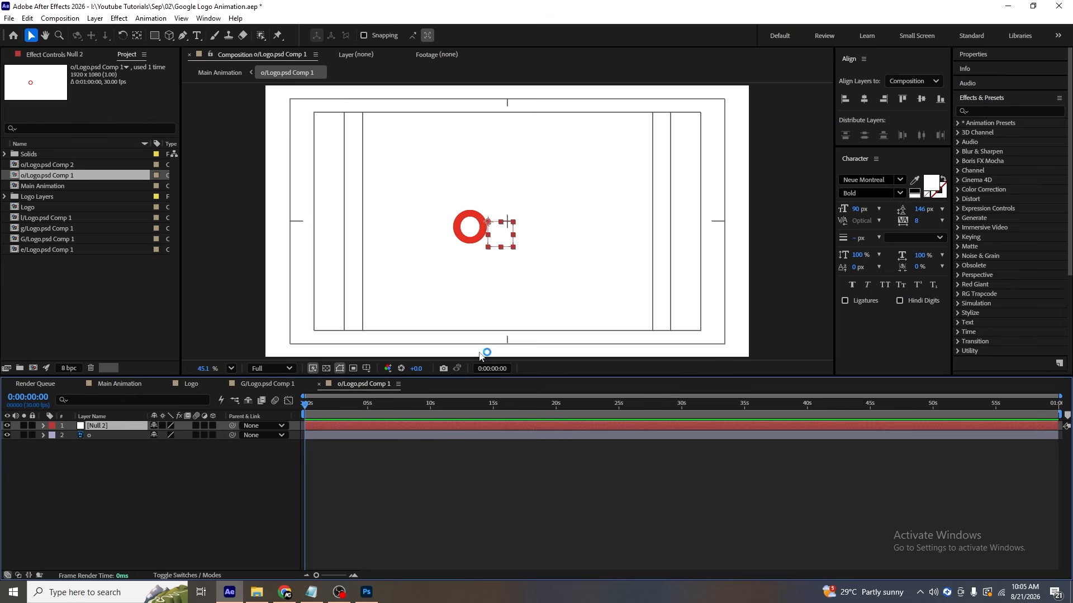
scroll(531, 249, up, 2)
drag(501, 251, 562, 253)
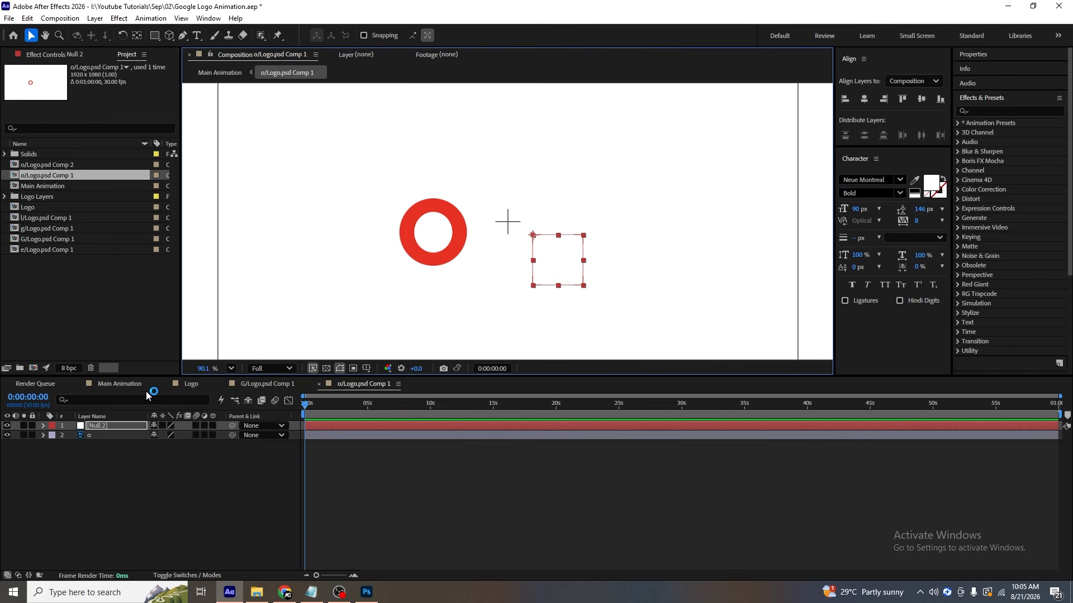
Add the copied null to the yellow o composition and place it right of the o, level with the letter's centre.
click(119, 384)
double_click(101, 455)
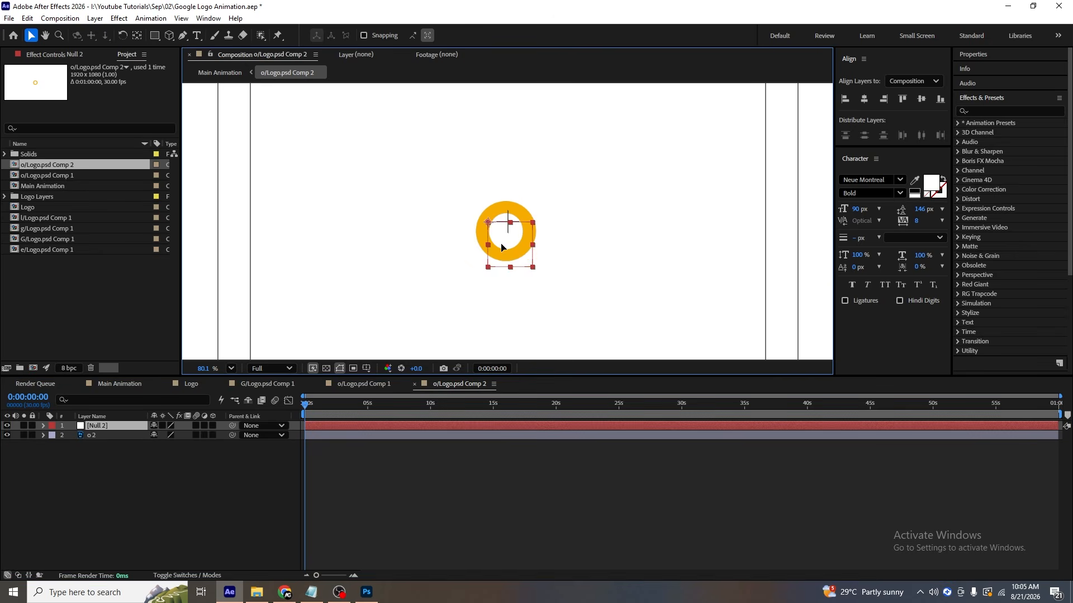
drag(480, 247, 616, 256)
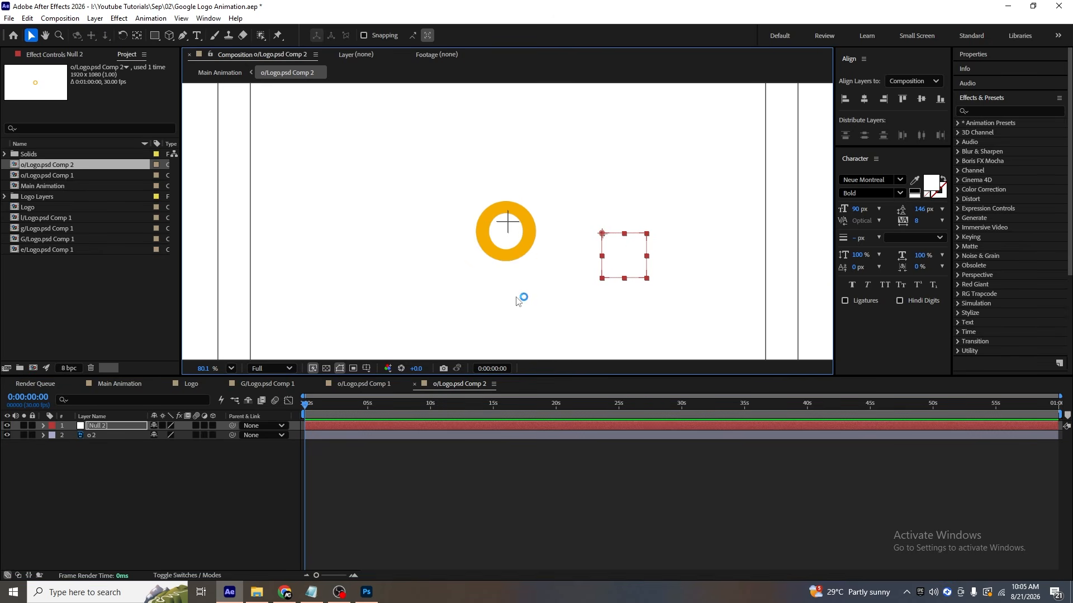
Add the copied null to the g composition and place it to the right of the letter.
click(140, 385)
double_click(101, 442)
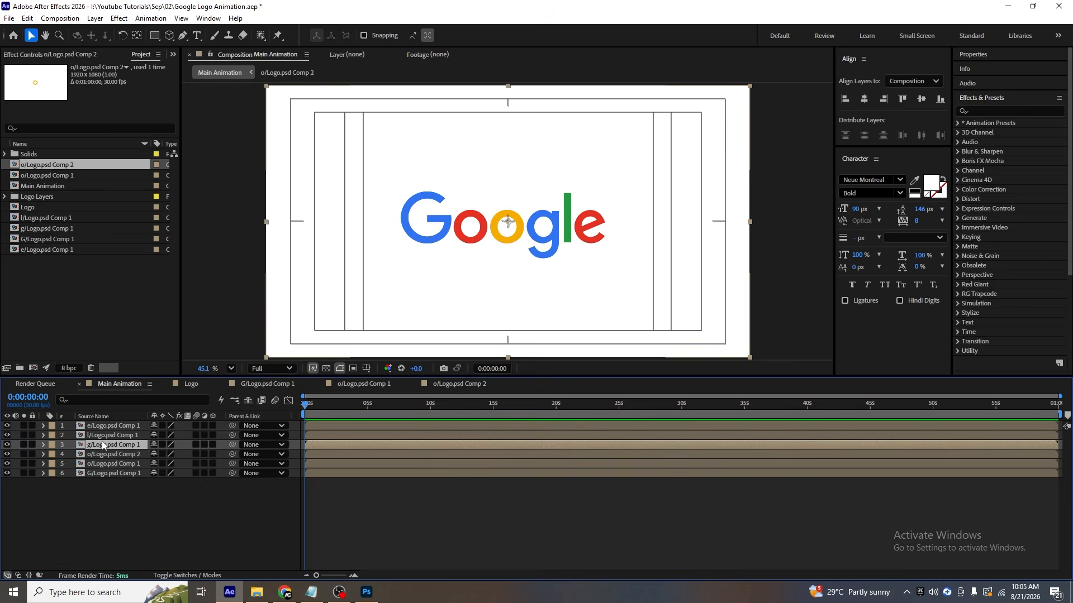
key(ctrl+alt+shift+y)
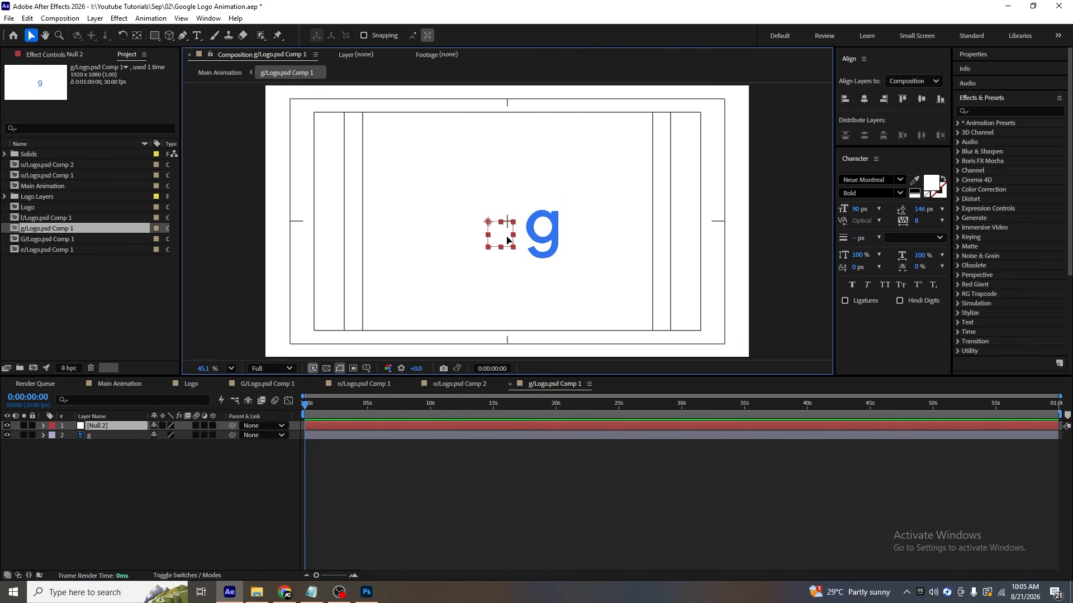
drag(497, 242, 600, 270)
scroll(606, 239, up, 3)
Add the copied null to the l composition and place it right of the letter, level with the letter's centre.
click(120, 384)
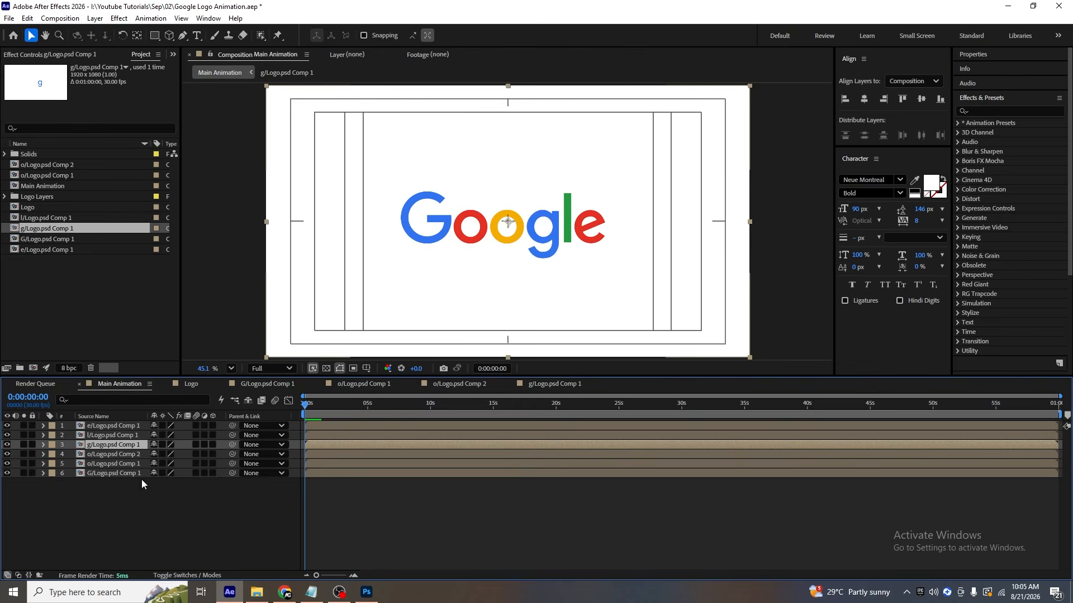
click(99, 436)
double_click(99, 436)
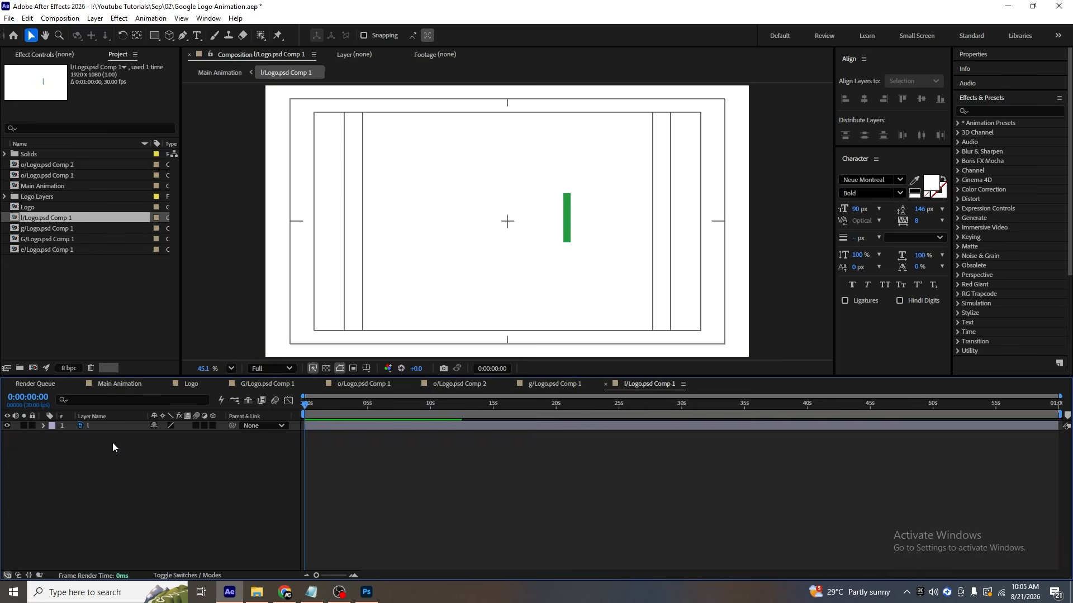
click(500, 237)
drag(497, 243, 619, 240)
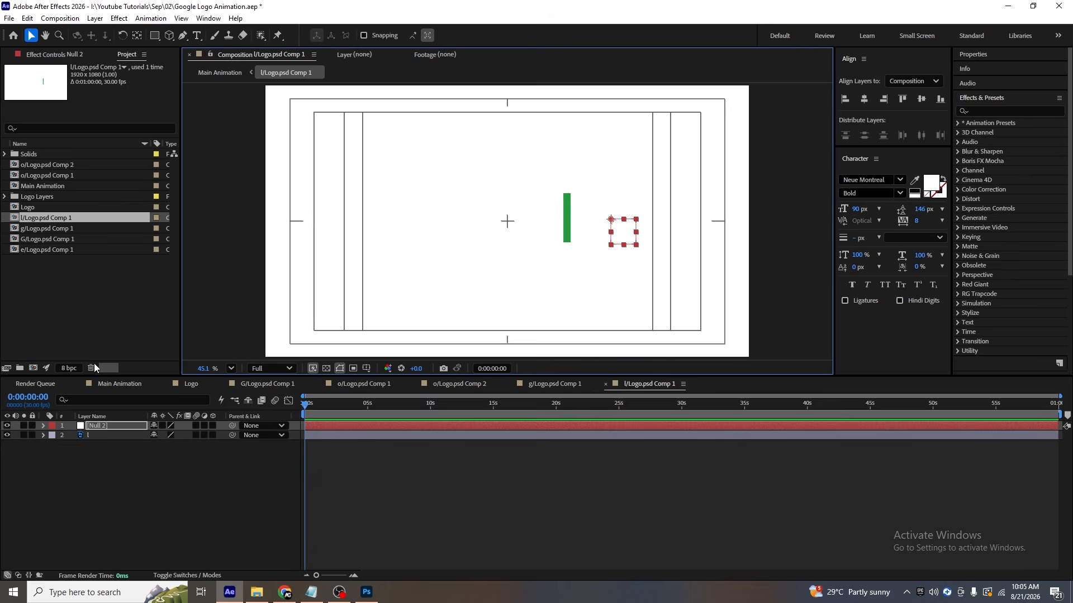
Paste the null into the e composition, place it right of the letter, and nudge it down level with the letter's centre.
click(101, 384)
double_click(95, 427)
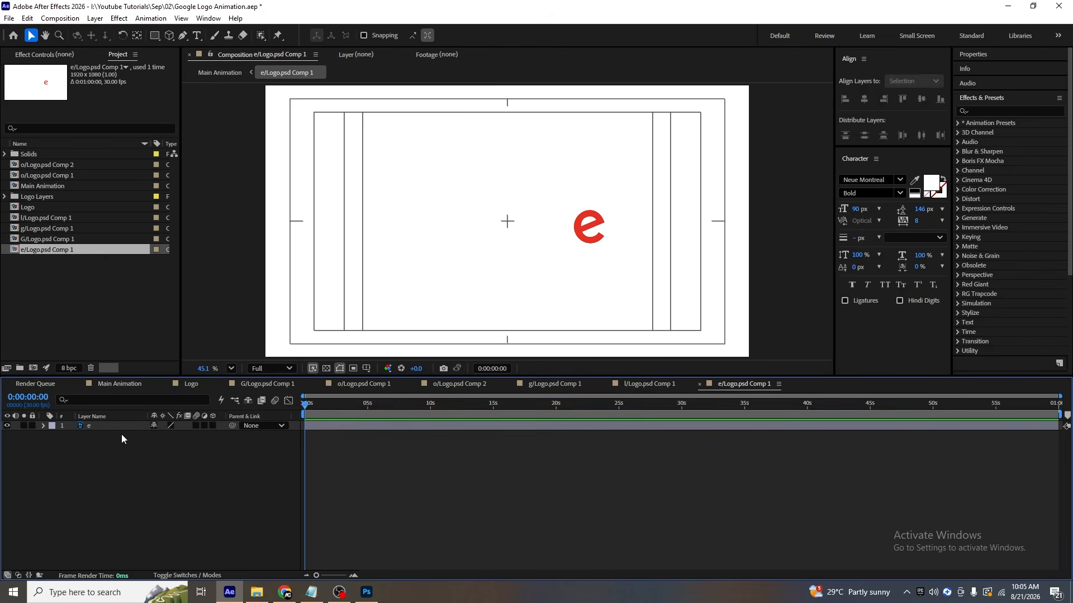
key(ctrl+v)
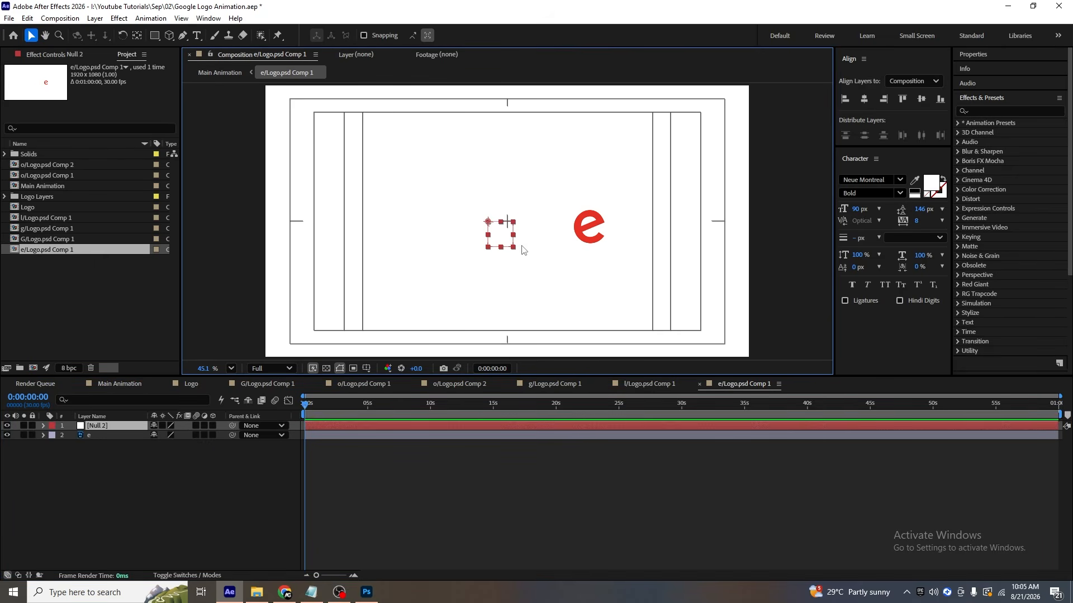
drag(508, 247, 657, 245)
key(Down)
key(Down)
key(Down)
key(Down)
key(Down)
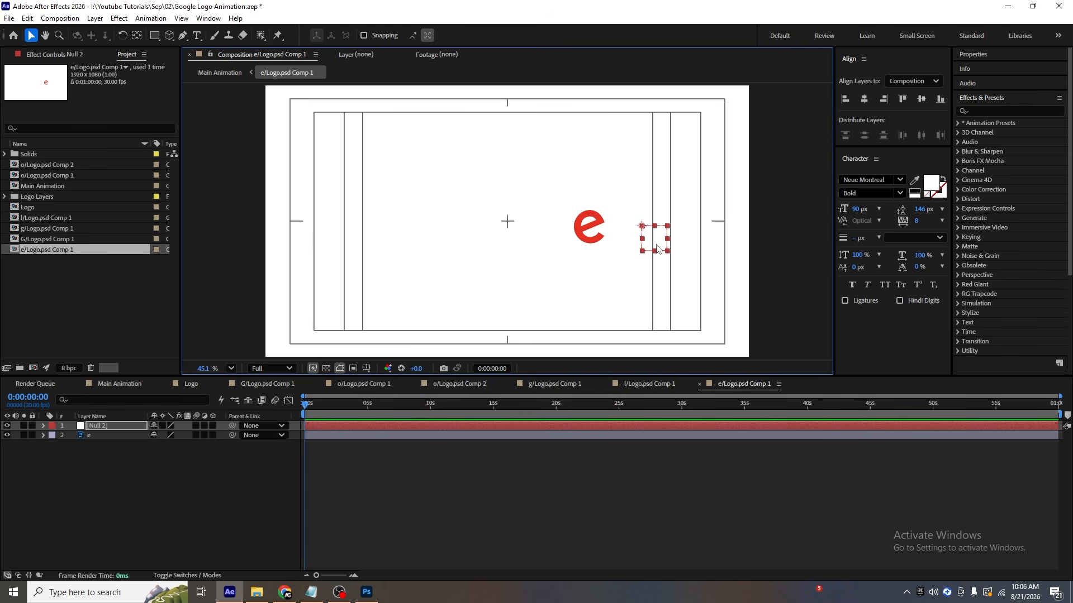
Draw a circle about 71 px wide inside the G in the G composition and centre its anchor point.
click(244, 383)
click(133, 478)
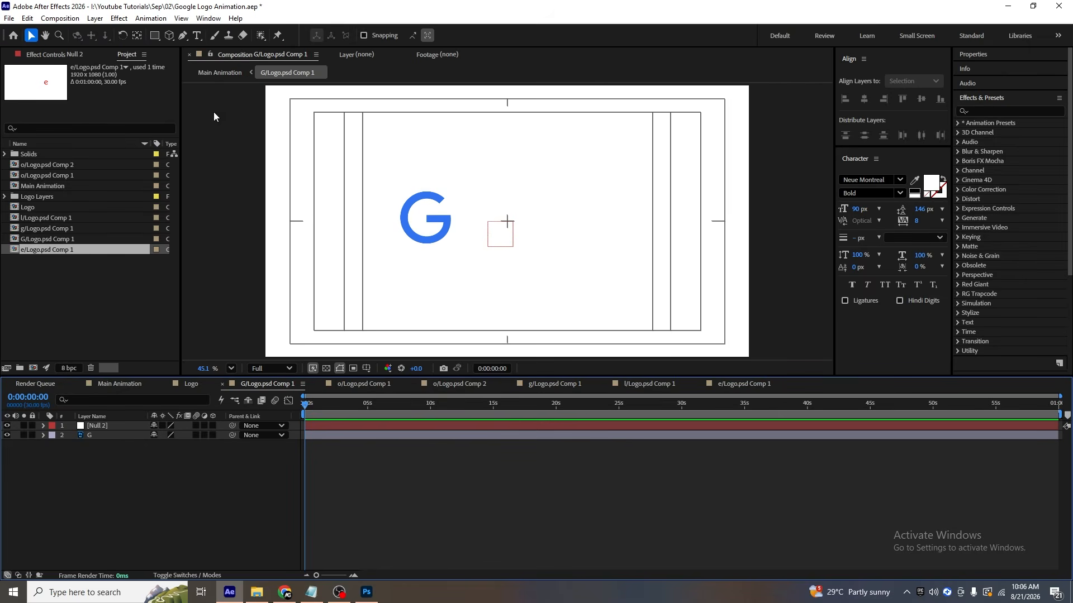
drag(160, 39, 179, 70)
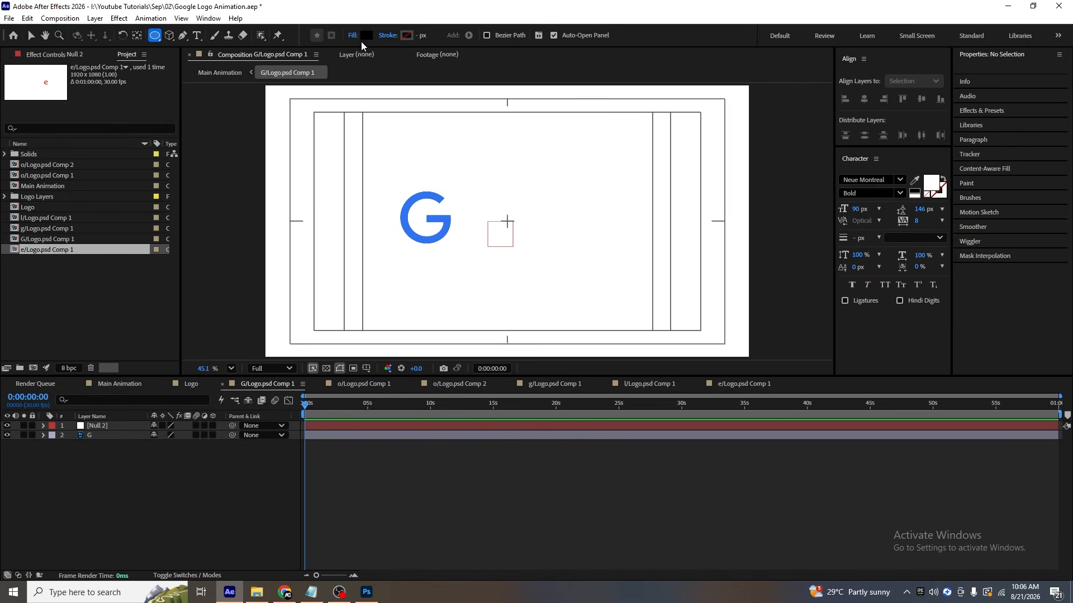
scroll(417, 224, up, 3)
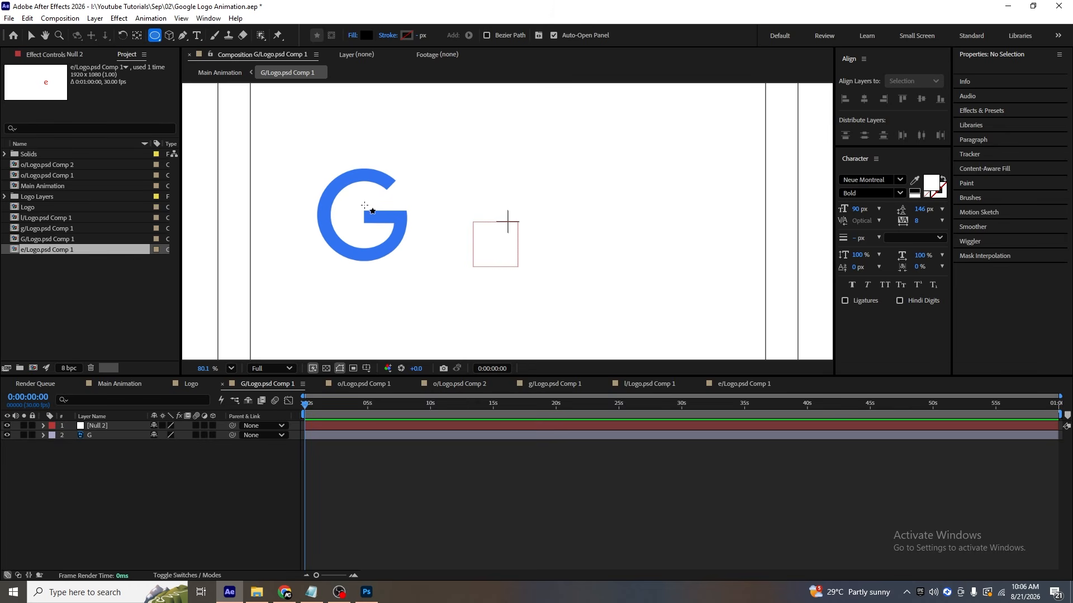
drag(357, 201, 390, 219)
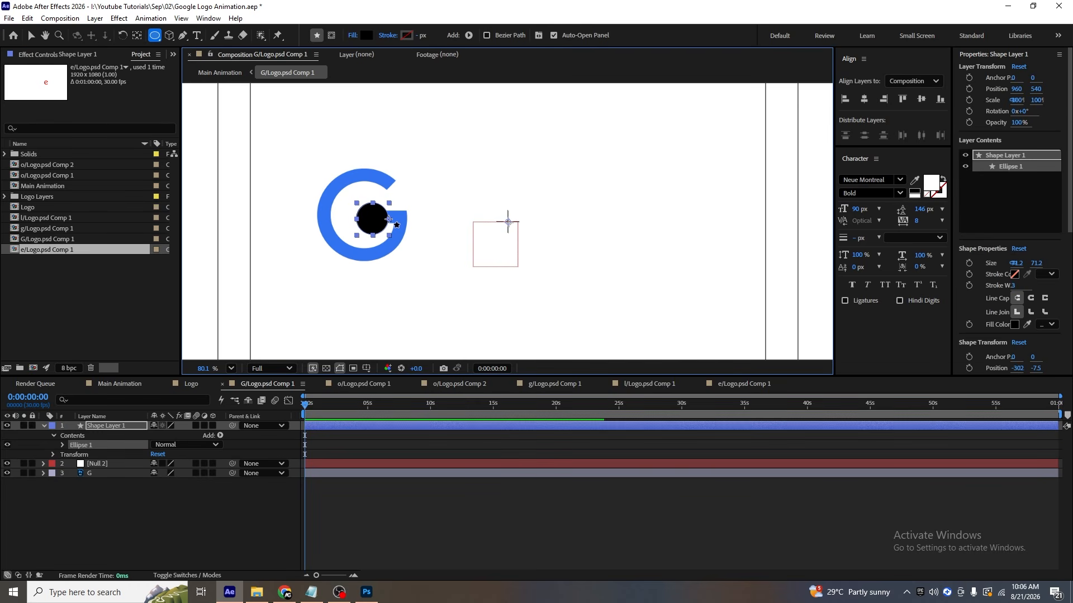
key(ctrl+alt+Home)
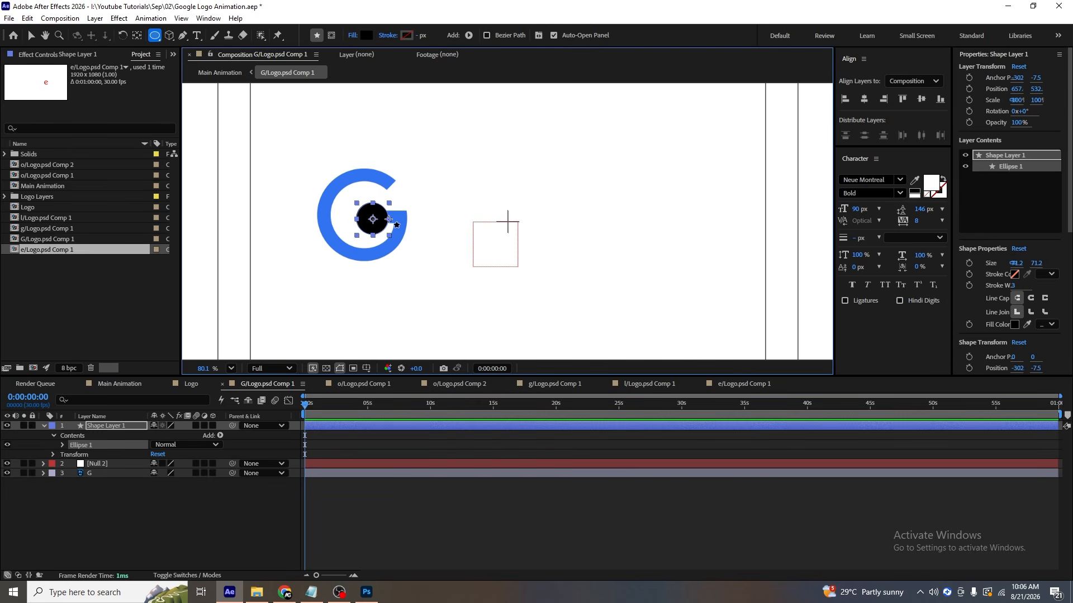
Nudge the circle to the centre of the G, at position 638.4, 524.5.
click(102, 430)
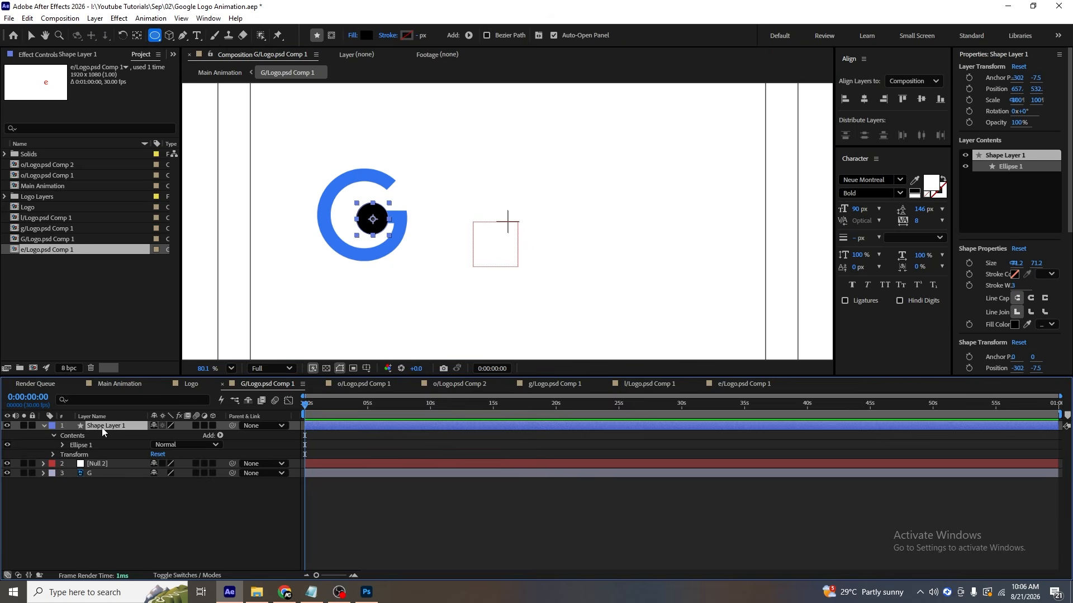
key(p)
key(shift+Left)
key(shift+Left)
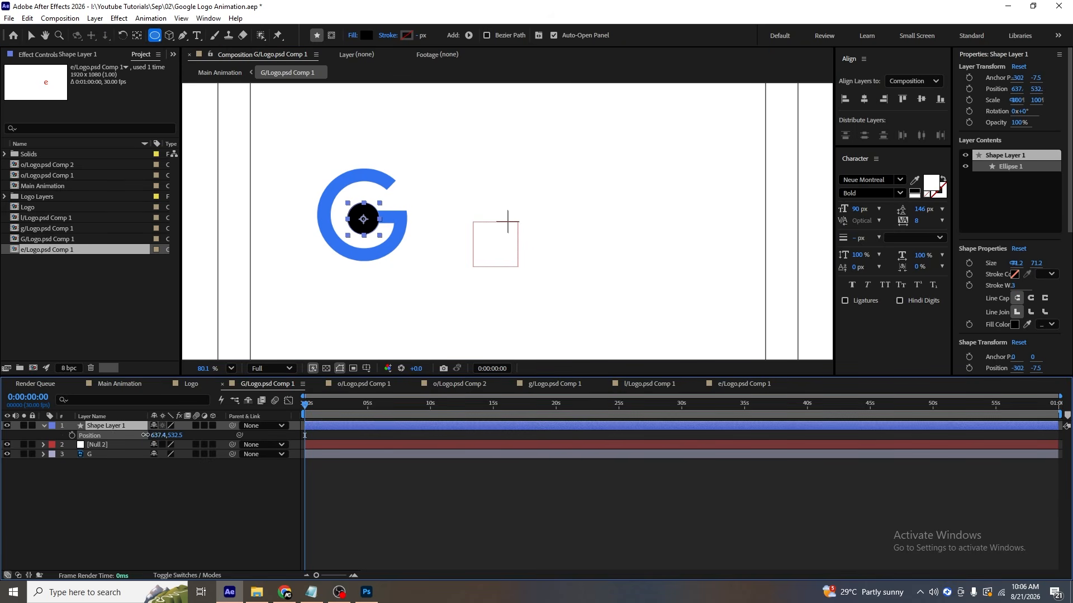
key(Up)
key(Up)
key(Up)
key(Up)
key(Up)
key(Up)
key(Up)
key(Up)
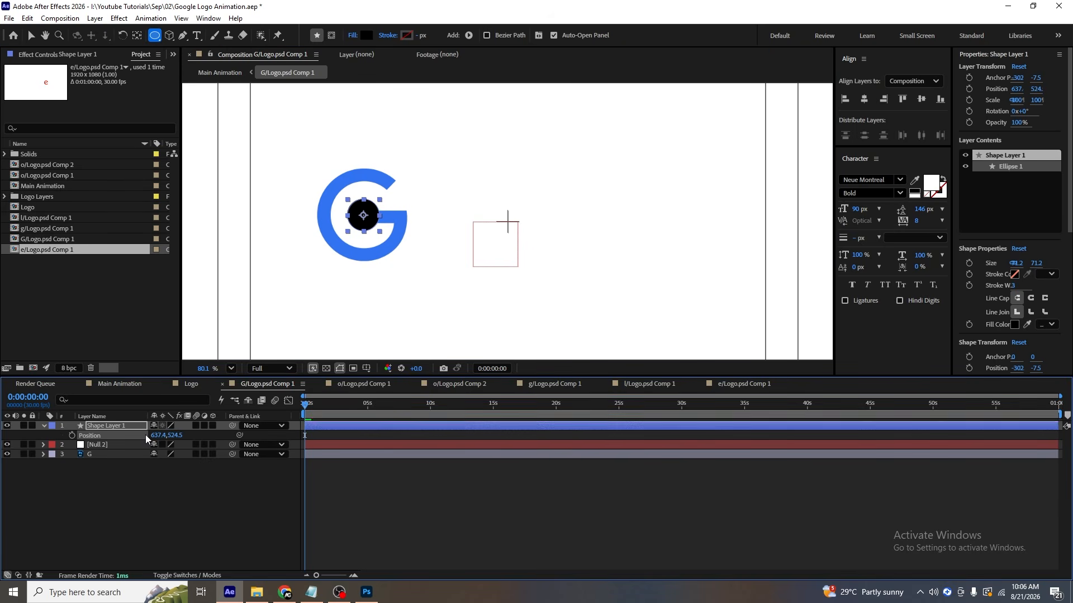
key(Right)
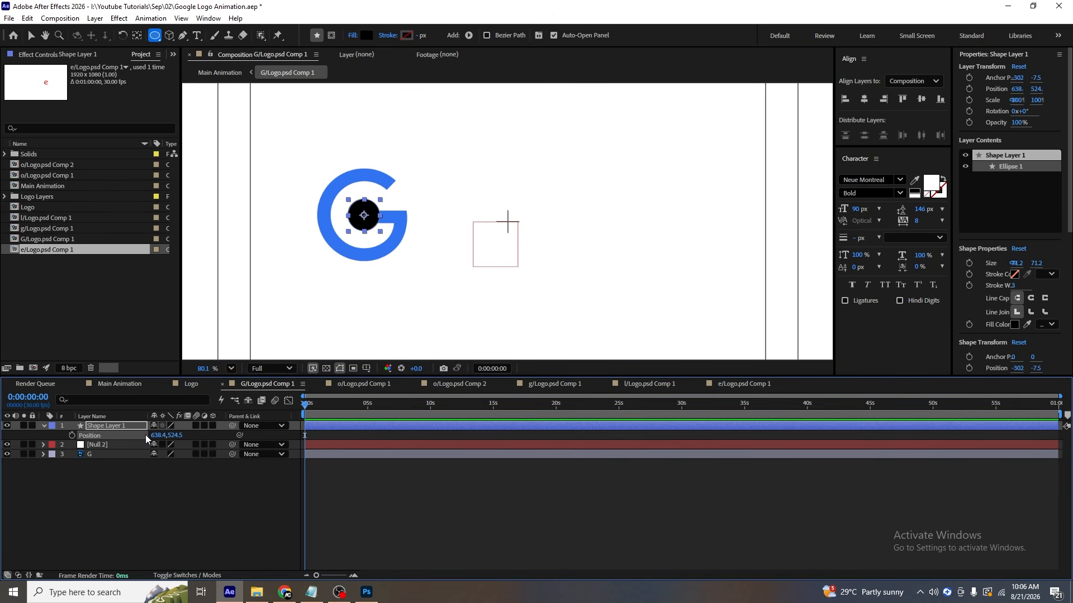
Change the circle's fill to the blue sampled from the letter G.
click(84, 428)
click(368, 34)
drag(389, 142, 408, 298)
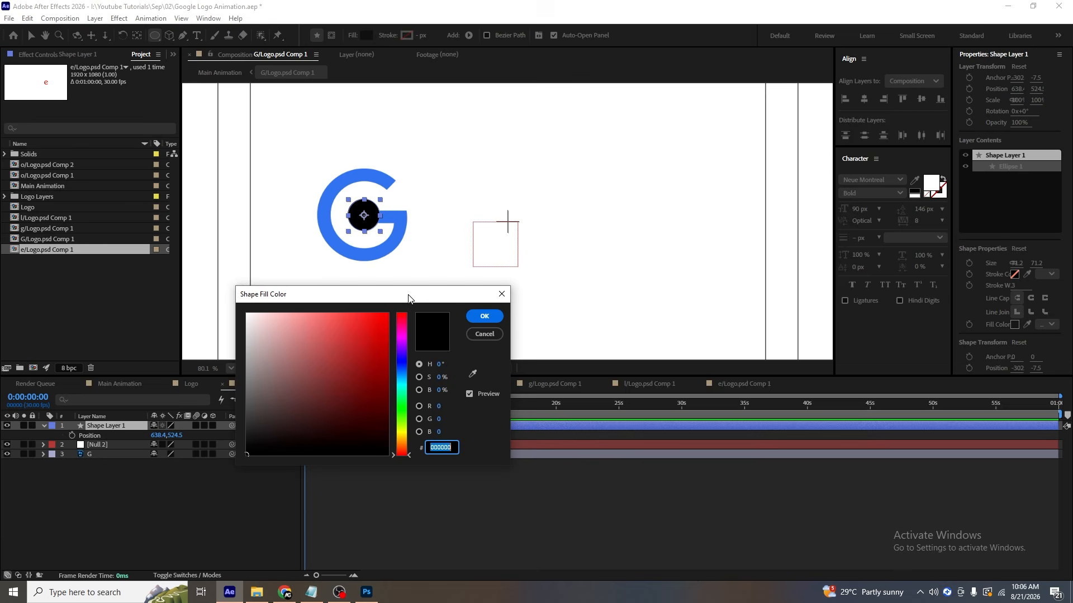
click(474, 373)
click(403, 220)
click(484, 316)
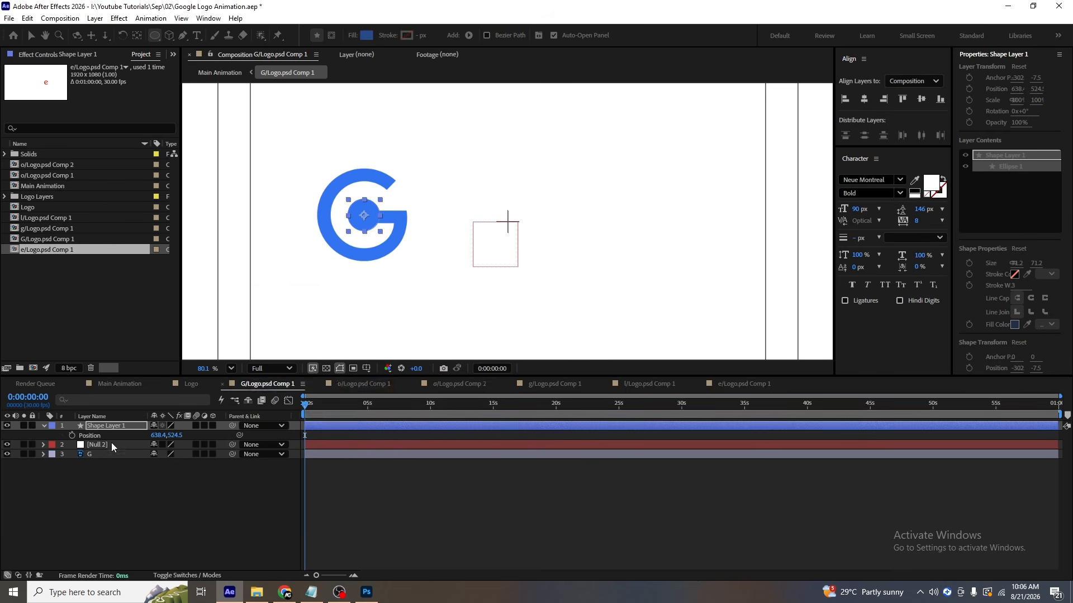
Scale the blue circle in the G composition to 110%.
key(s)
drag(167, 435, 175, 435)
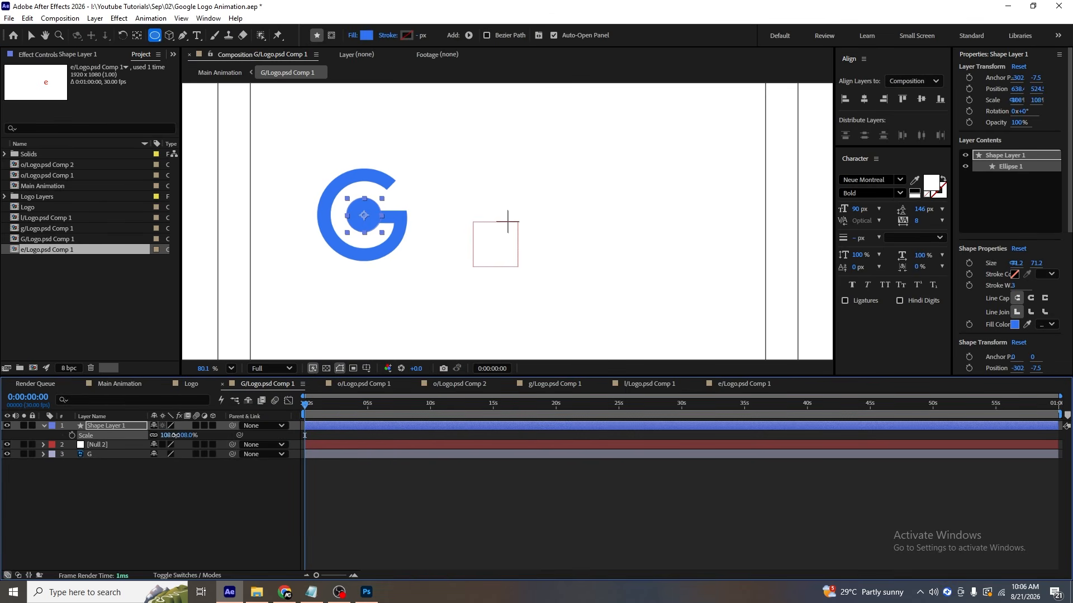
click(137, 491)
Copy the circle layer into the red o composition and place it in the centre of the o.
click(102, 427)
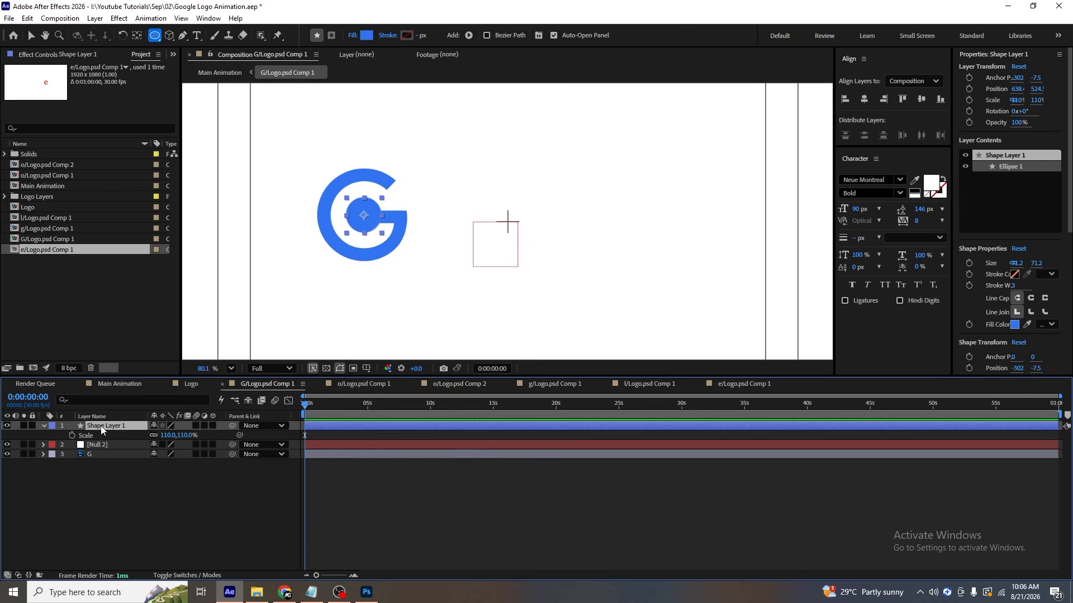
click(339, 383)
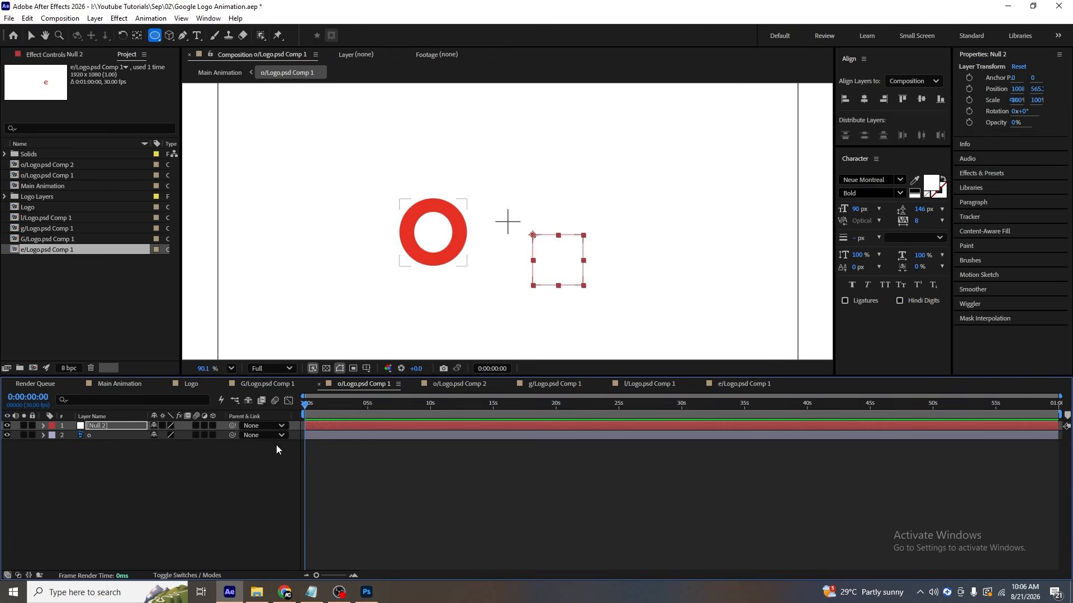
click(202, 461)
key(ctrl+v)
key(v)
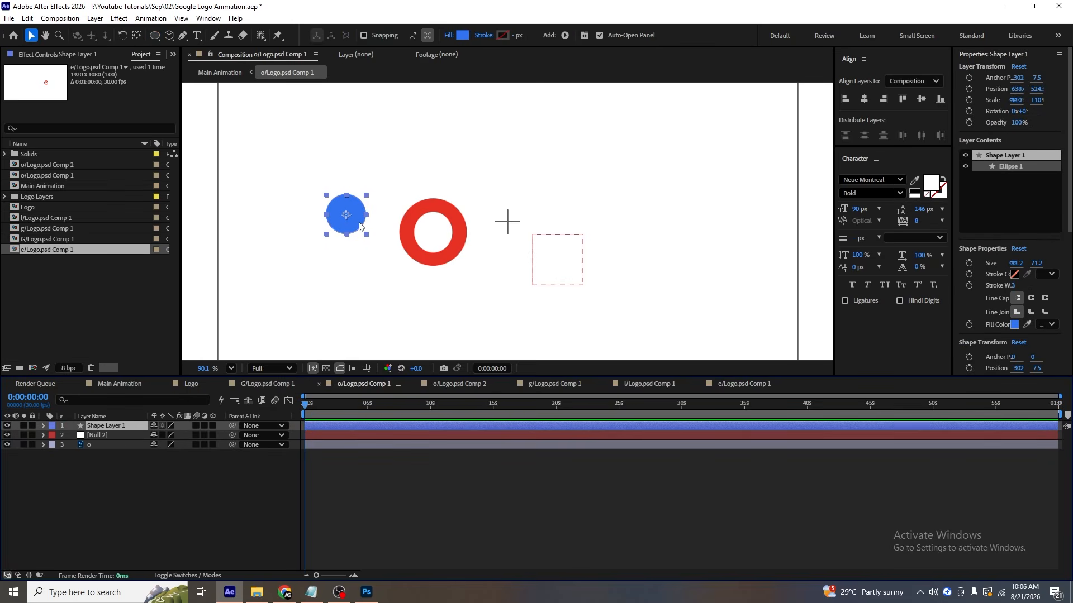
drag(356, 225, 442, 243)
key(Return)
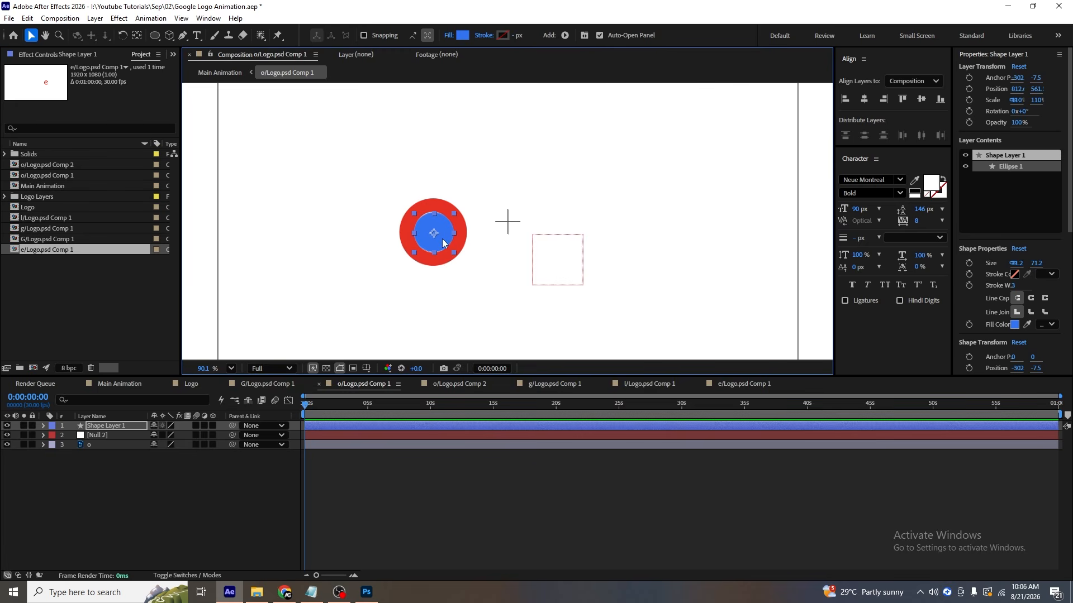
Change the pasted circle's fill to the red sampled from the o.
click(463, 35)
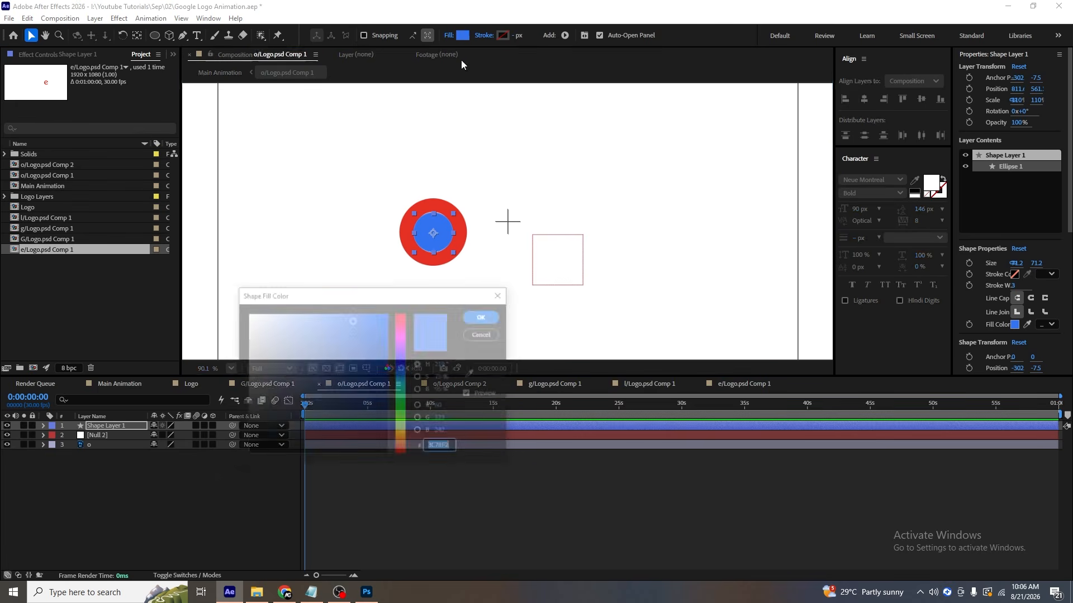
click(472, 373)
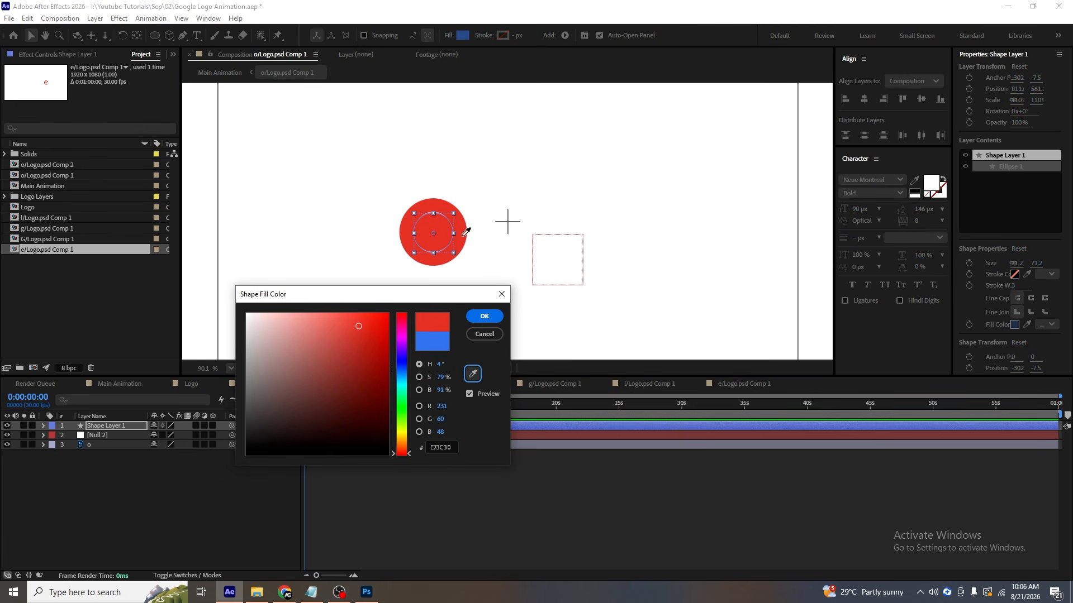
click(462, 239)
click(483, 317)
click(33, 506)
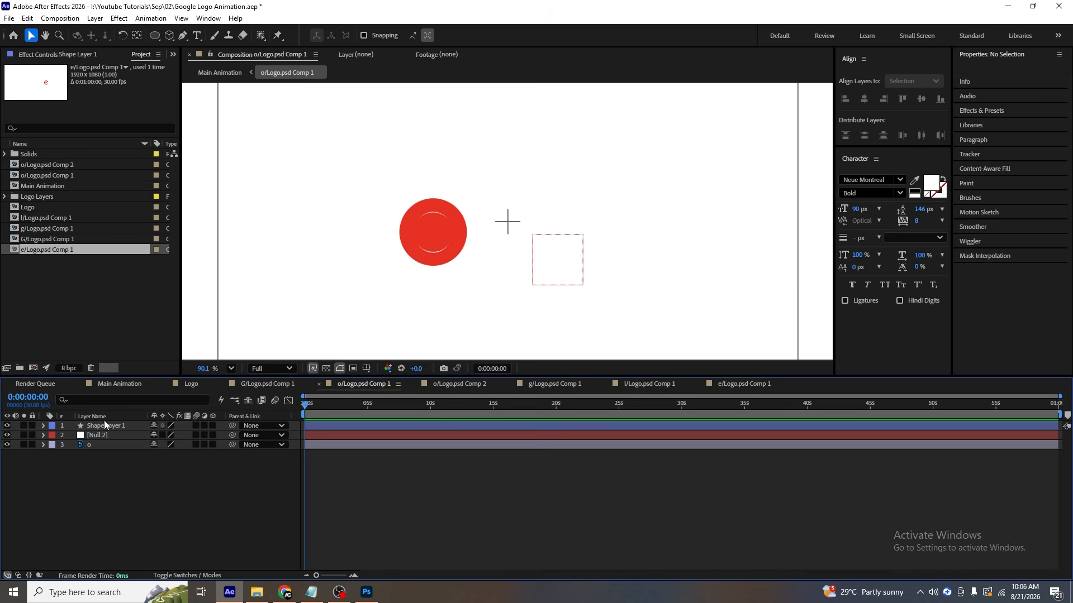
Copy the red circle layer into the yellow o composition and centre it inside the letter.
click(108, 427)
click(434, 386)
click(203, 488)
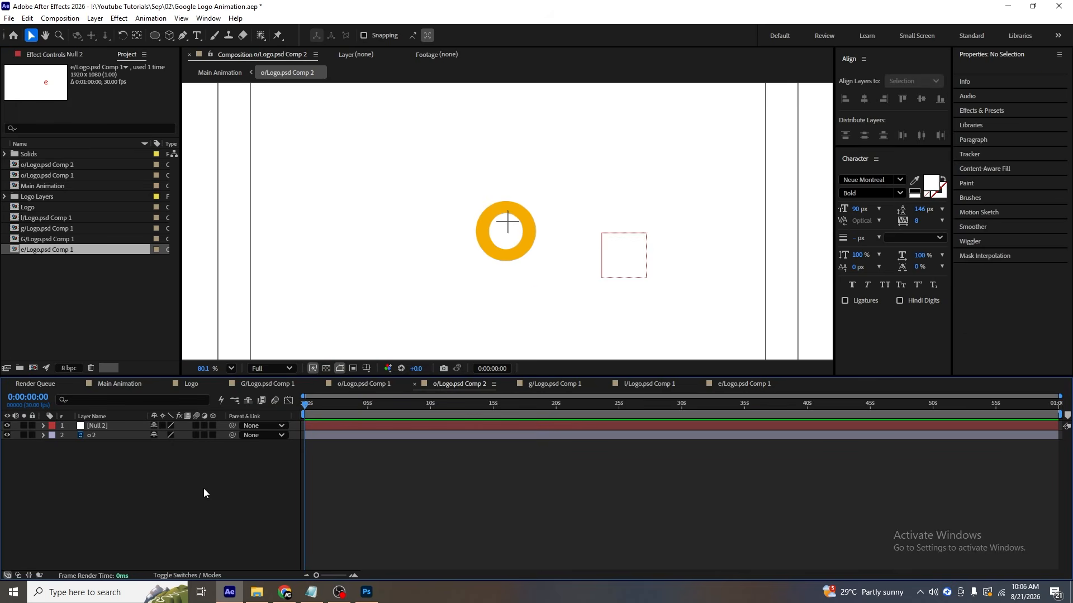
key(ctrl+v)
drag(444, 237, 508, 237)
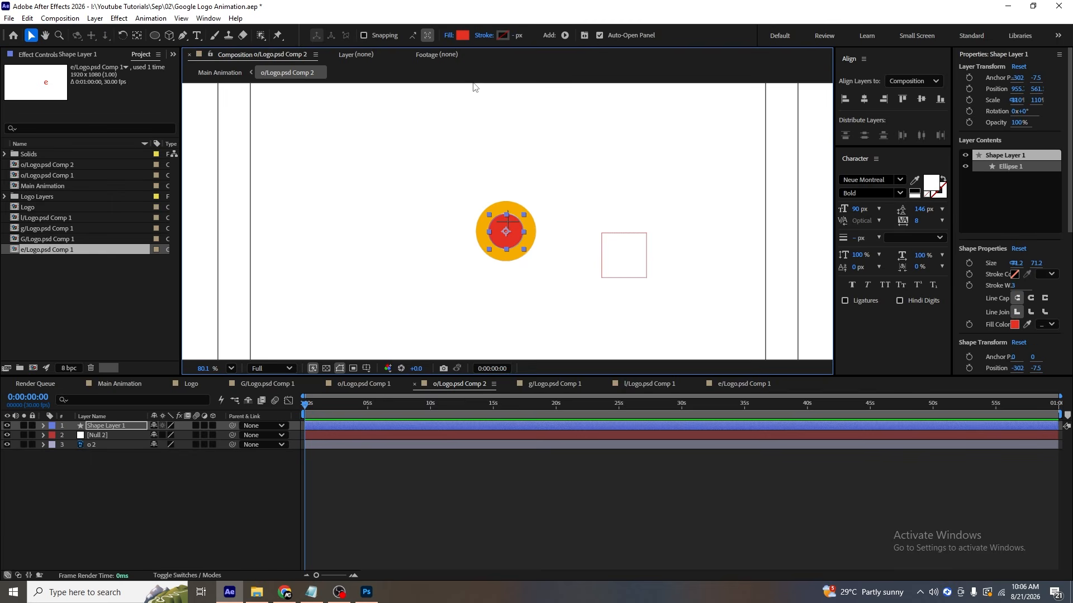
Change the circle's fill to the yellow sampled from the second o.
click(463, 35)
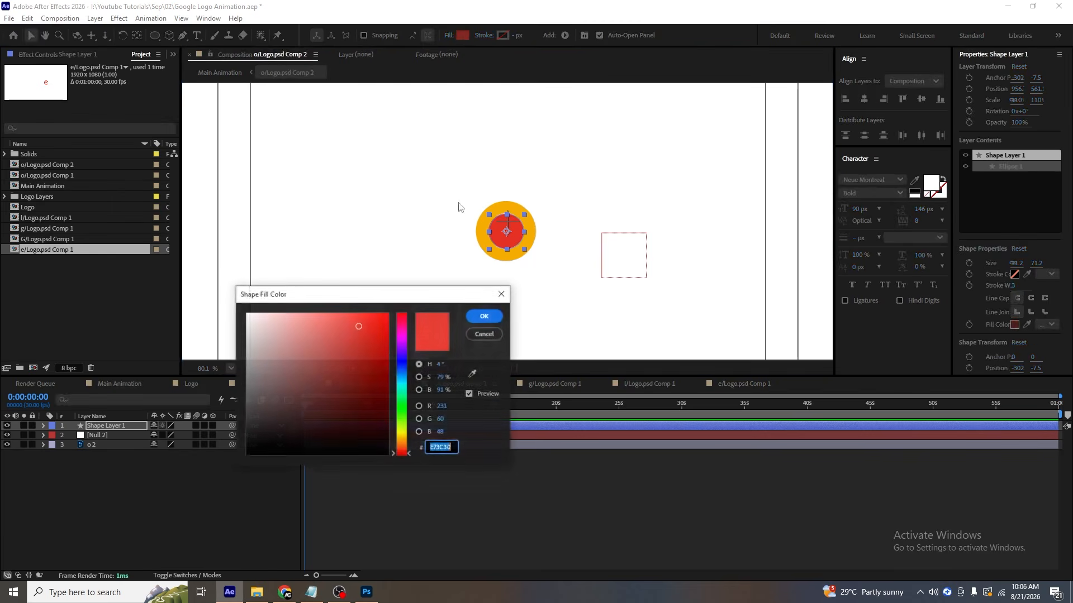
click(473, 374)
click(492, 211)
click(484, 317)
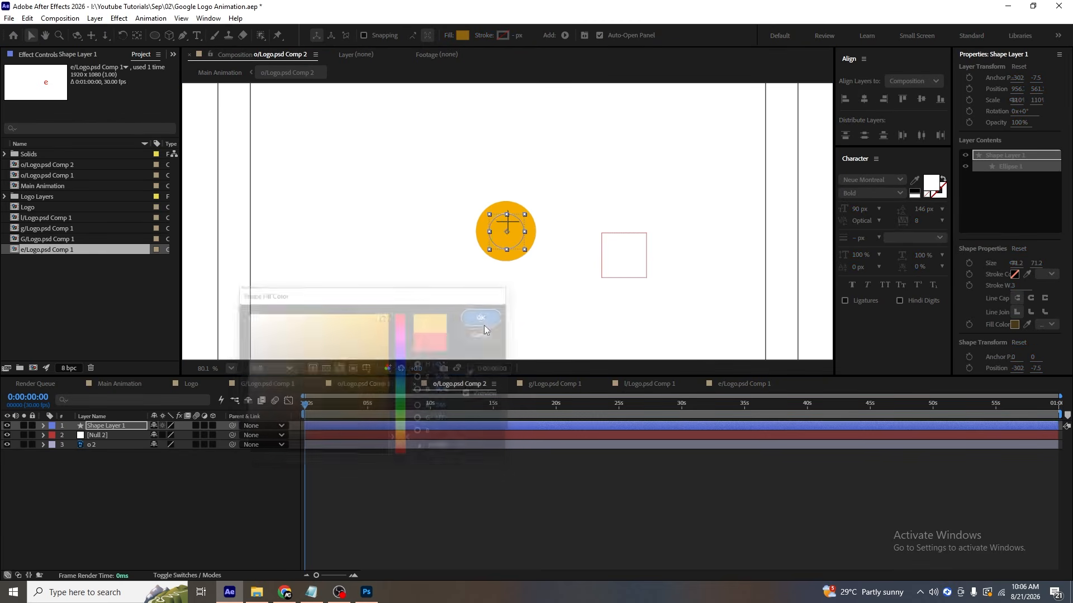
Paste the copied circle into the lowercase g composition and place it inside the letter's bowl.
click(554, 383)
click(330, 474)
key(ctrl+v)
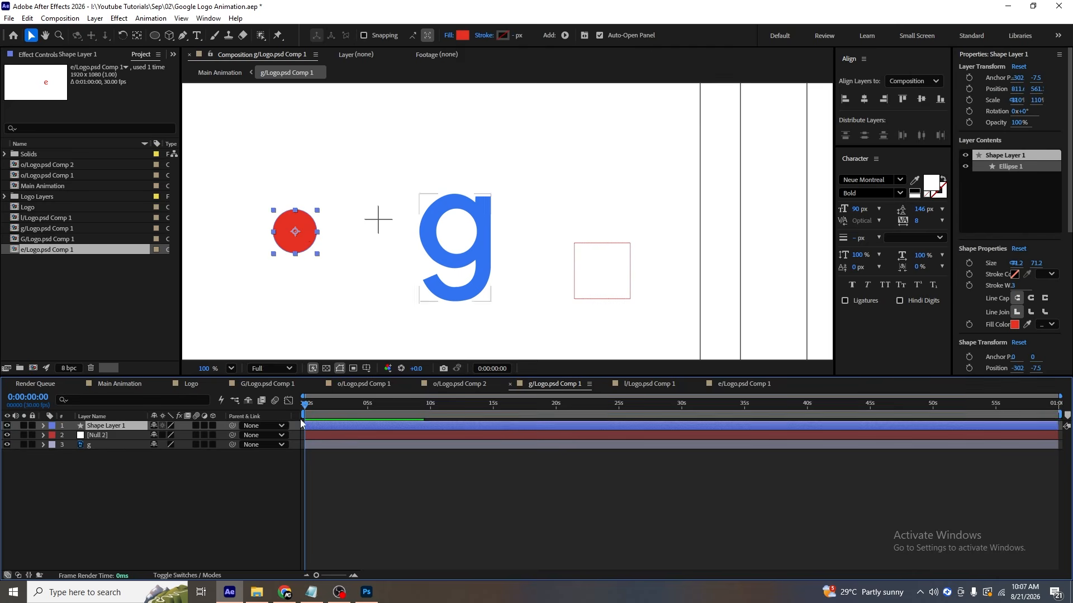
drag(314, 237, 467, 242)
Change the circle's fill to the blue 3C7BF2 sampled from the lowercase g.
click(463, 35)
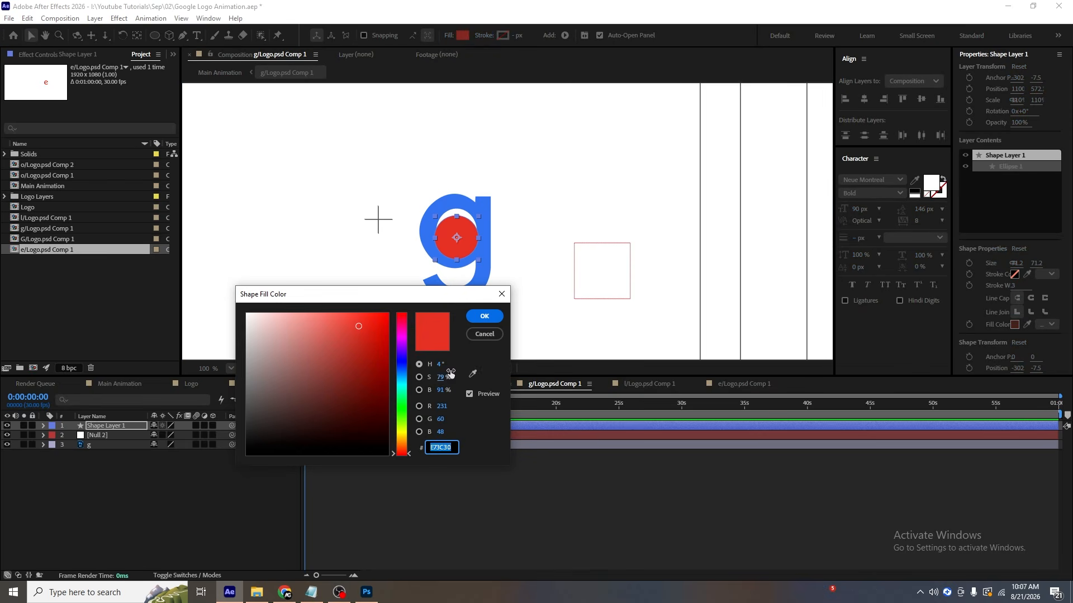
click(472, 373)
click(485, 223)
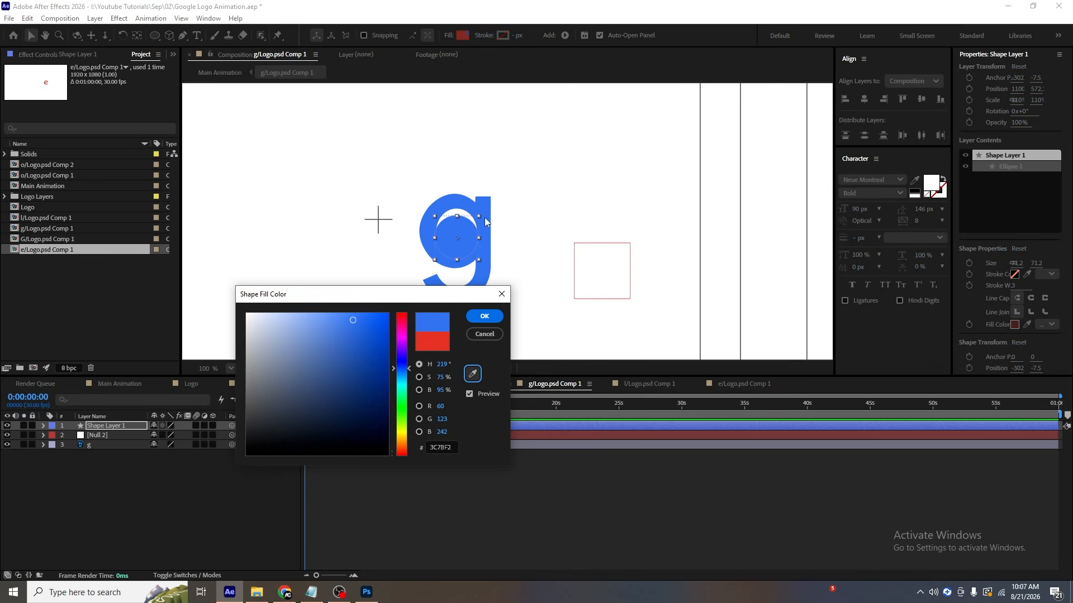
click(484, 318)
Paste the copied circle into the l composition and place it over the middle of the letter.
click(649, 384)
click(171, 485)
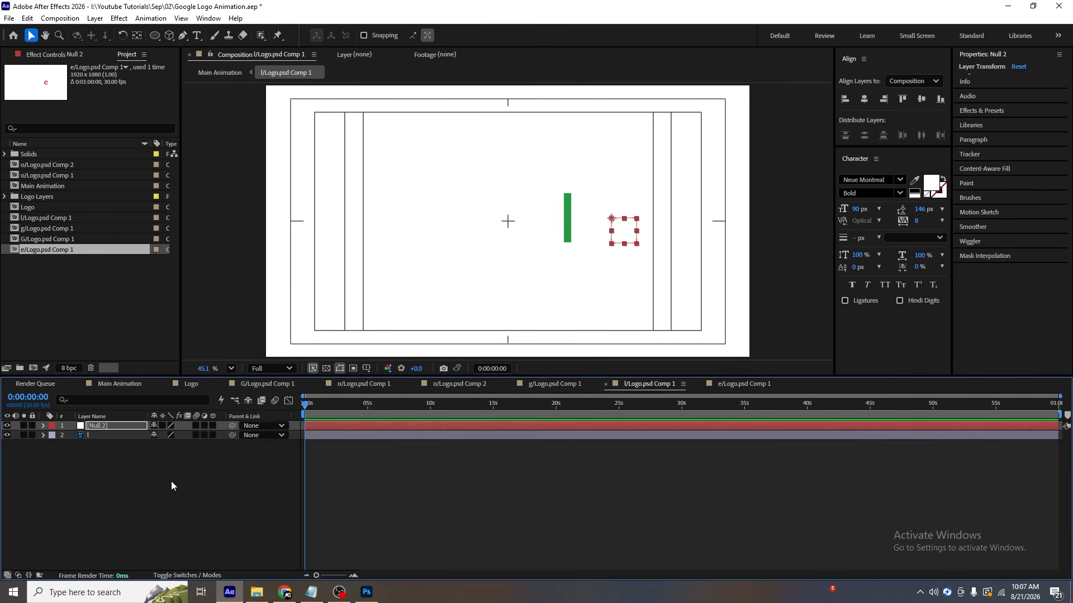
key(ctrl+v)
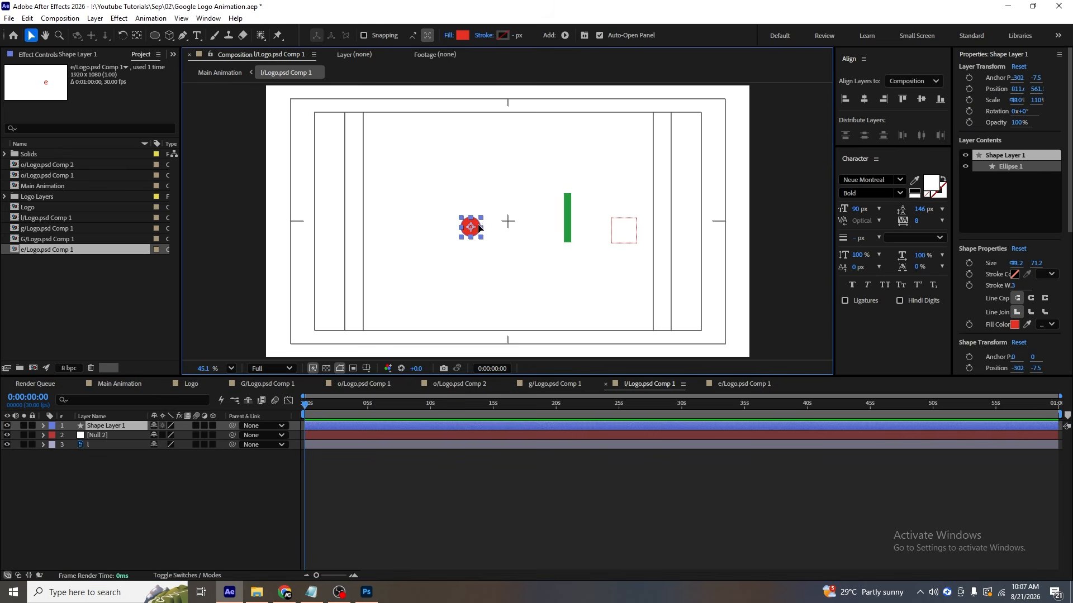
drag(472, 227, 571, 278)
scroll(603, 227, up, 5)
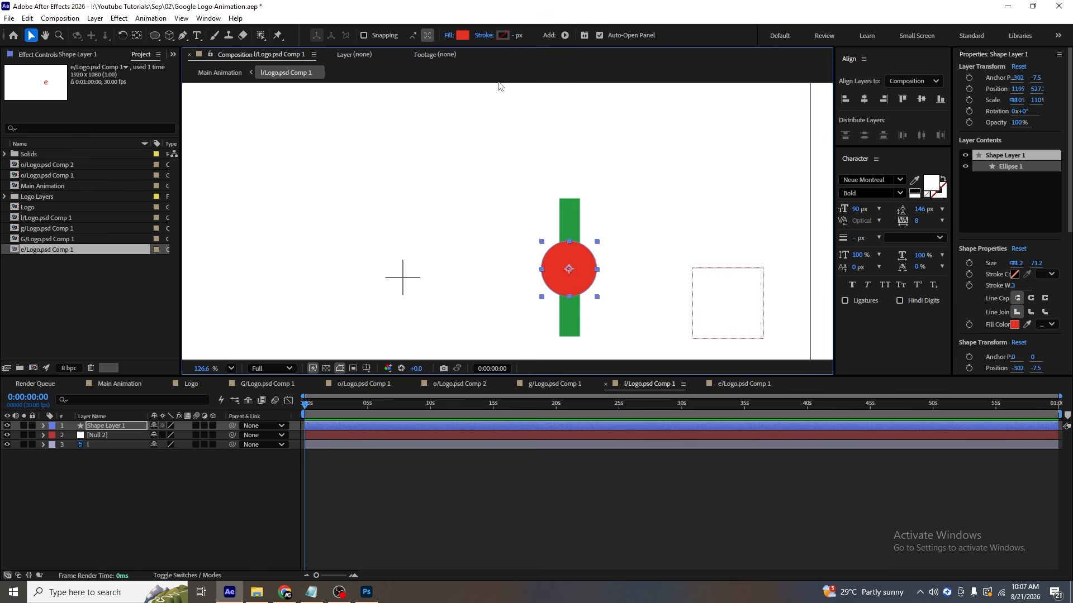
key(Down)
Change the circle's fill to the green sampled from the l.
click(462, 36)
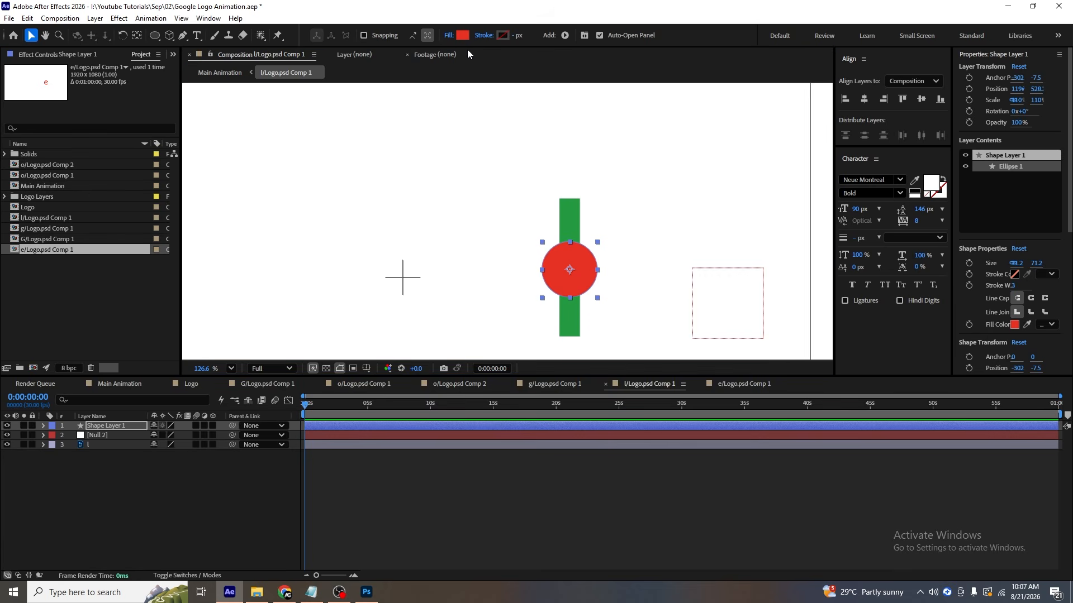
click(472, 374)
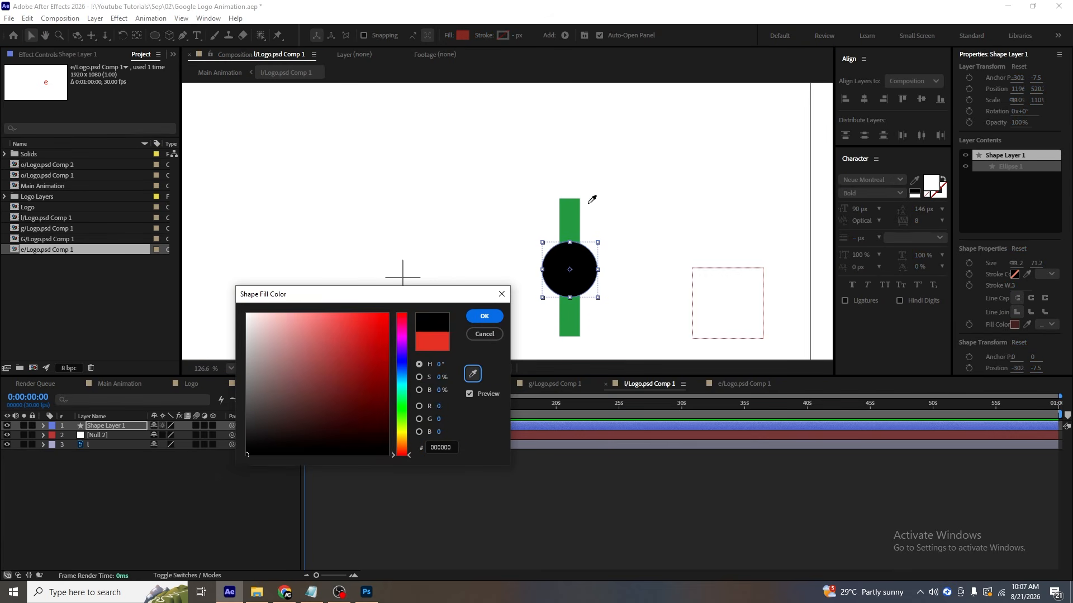
click(484, 316)
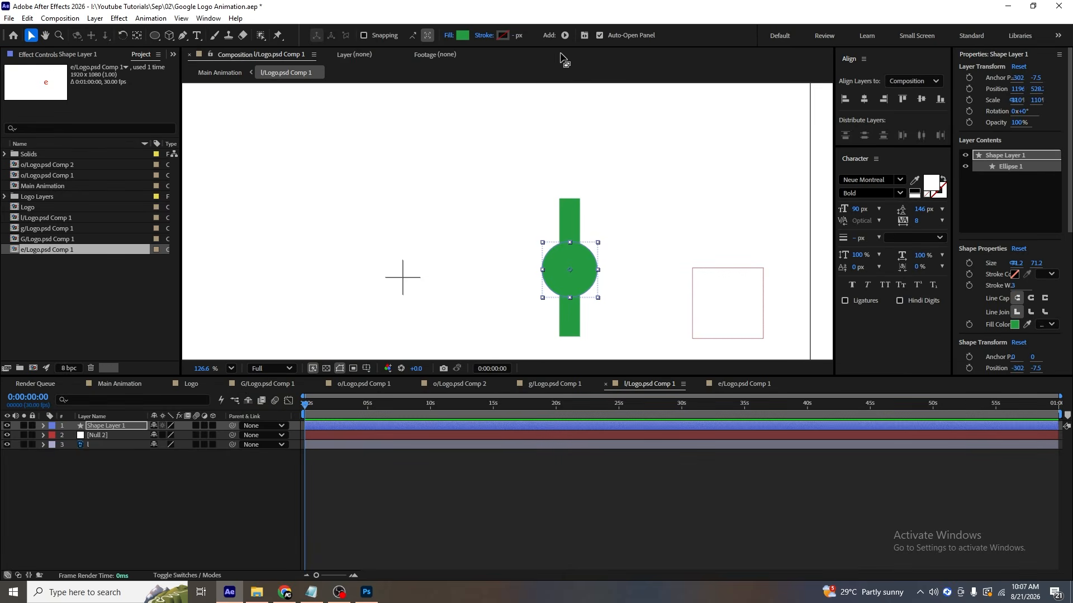
Paste the copied red circle into the e composition and place it at the centre of the letter.
click(718, 387)
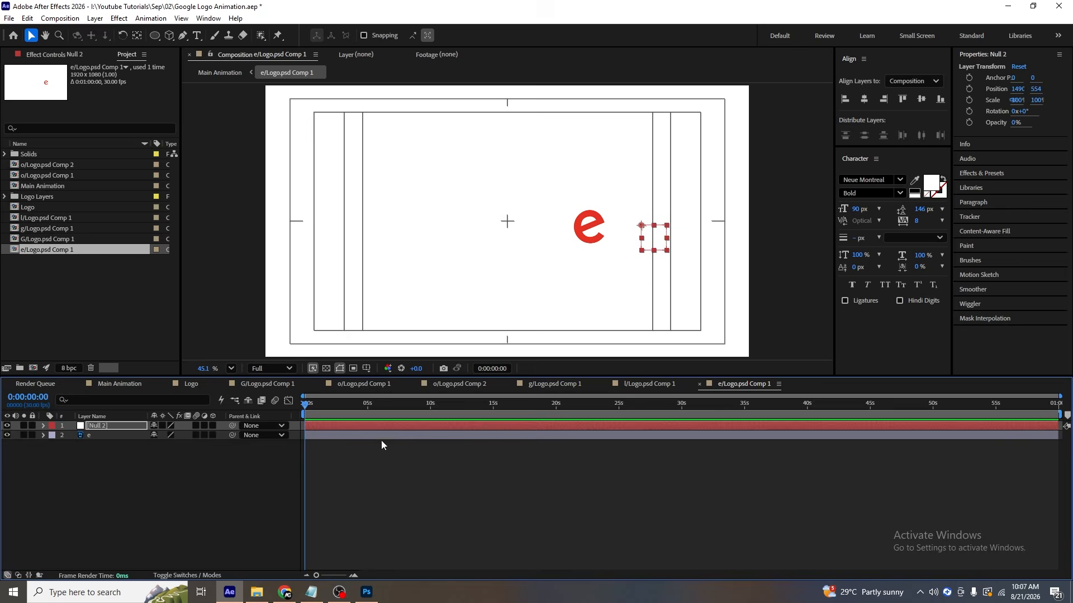
key(ctrl+v)
scroll(510, 223, up, 2)
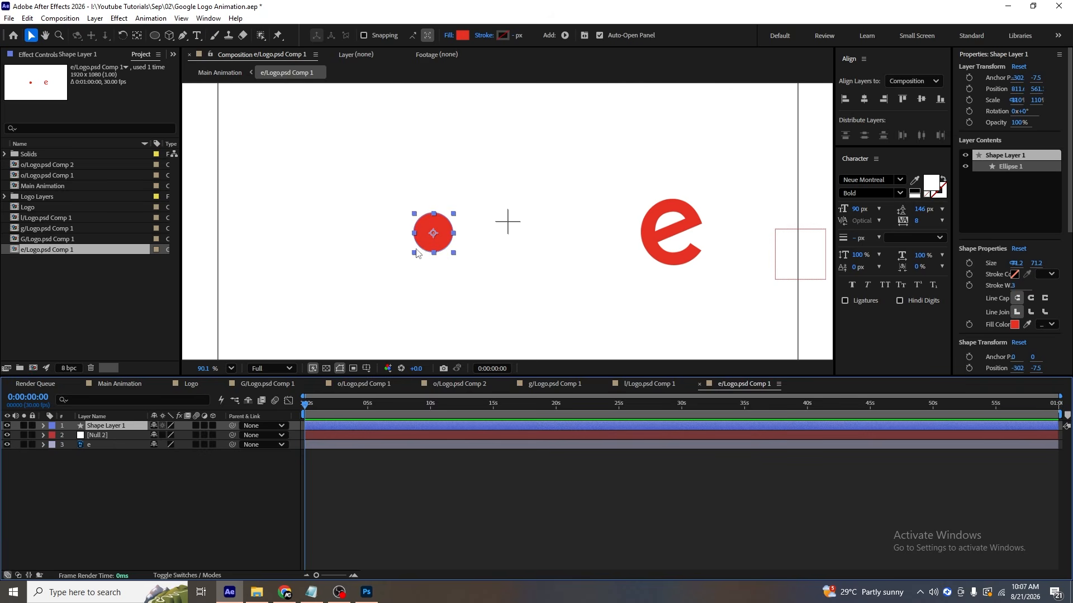
drag(423, 244, 659, 240)
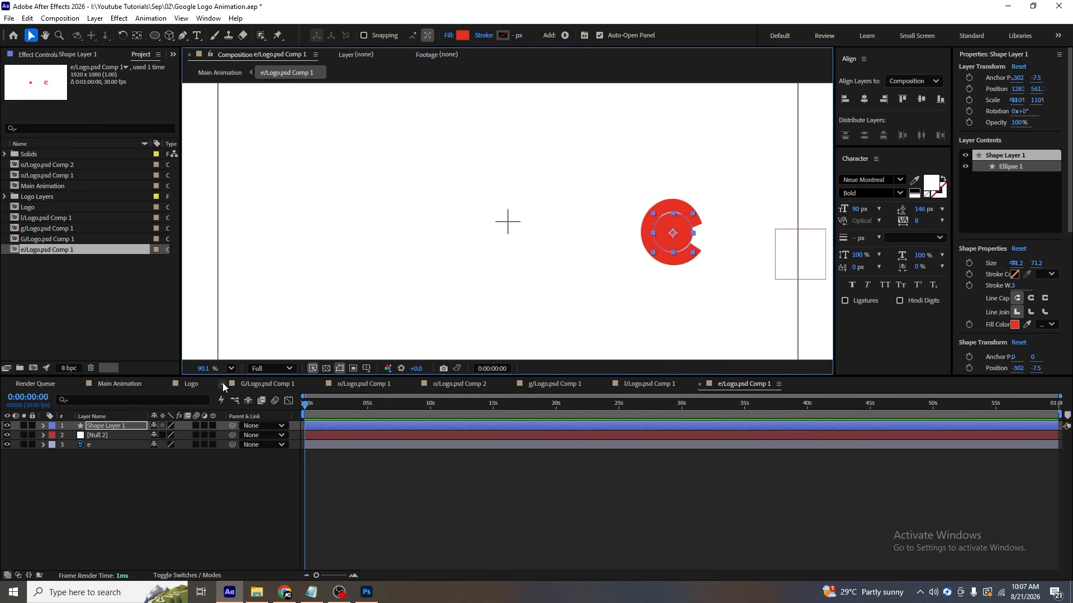
In the uppercase G composition, parent the circle shape layer and the G layer to Null 2.
key(s)
click(267, 384)
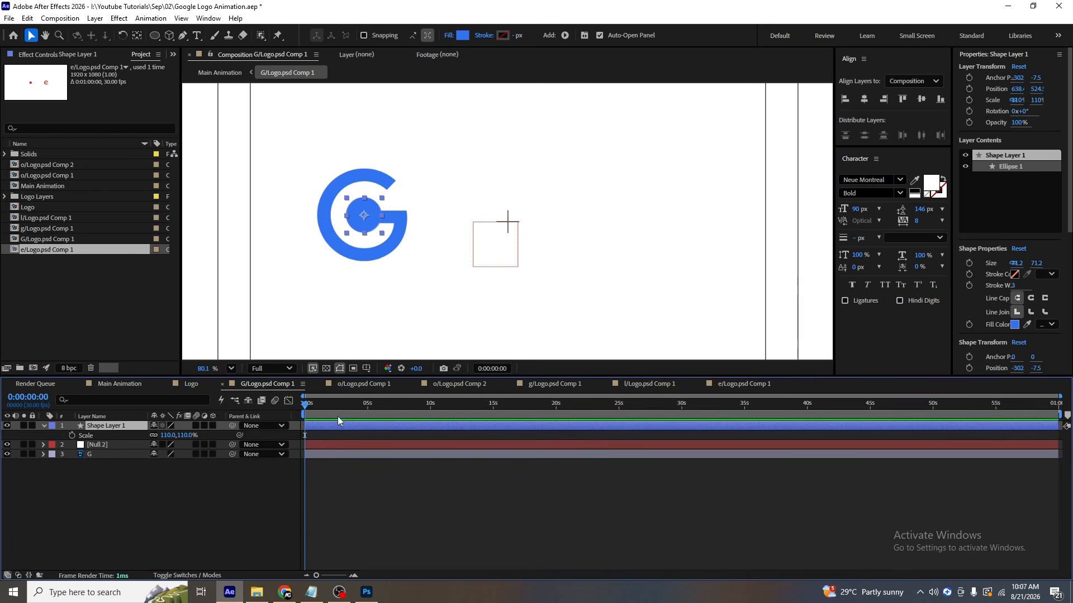
click(231, 369)
click(248, 147)
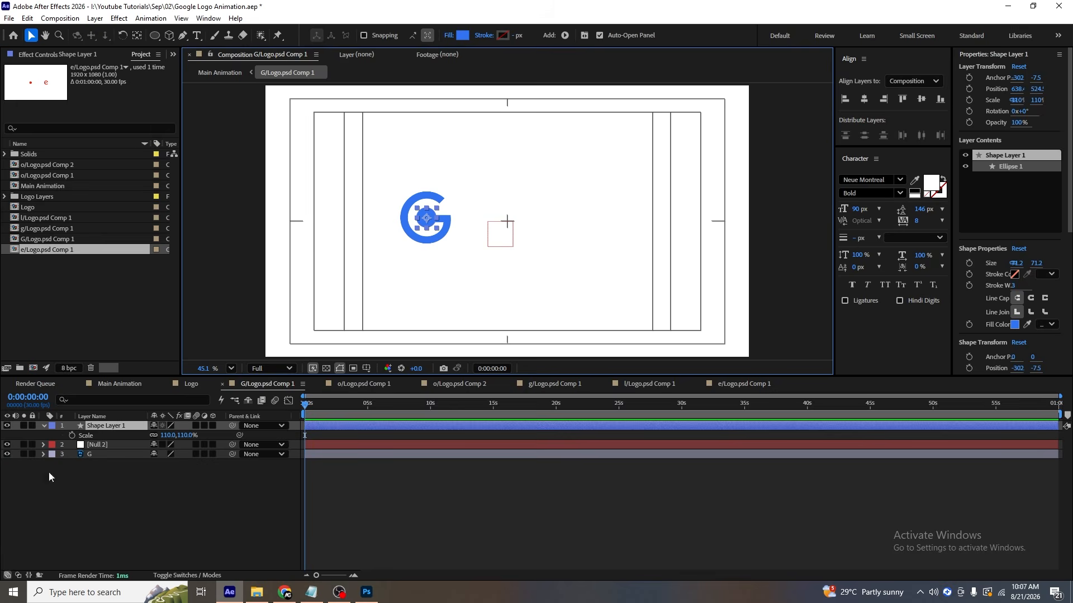
click(145, 504)
key(y)
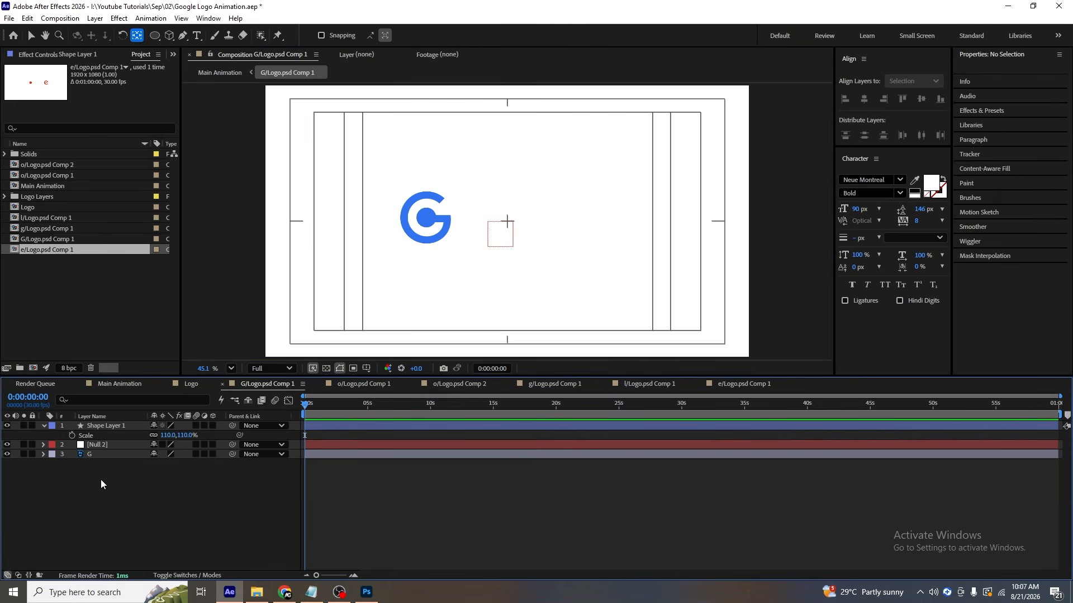
key(u)
key(equal)
key(equal)
key(equal)
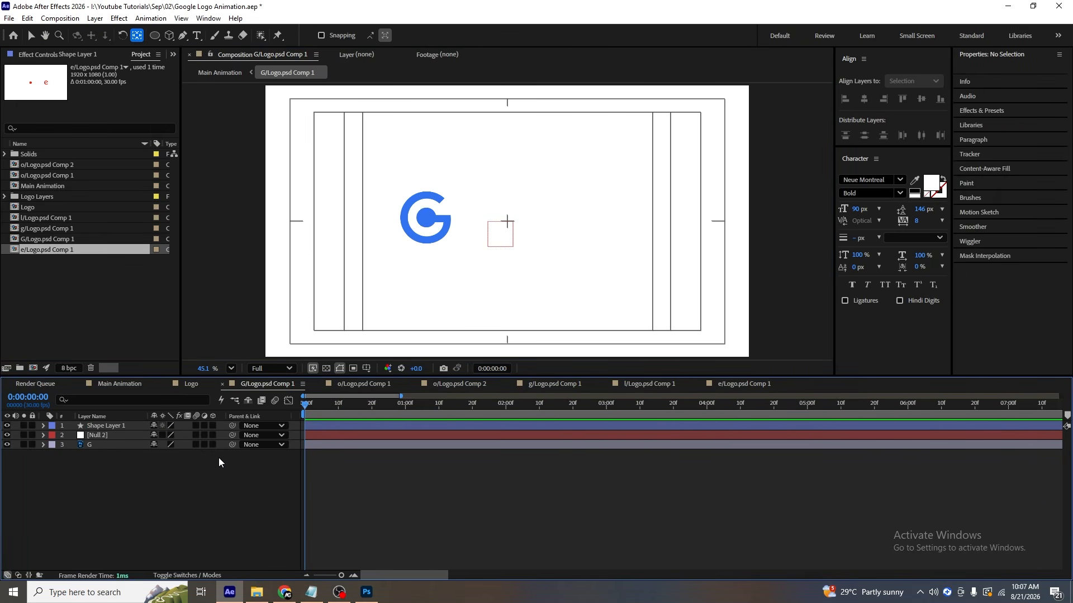
key(equal)
key(ctrl+a)
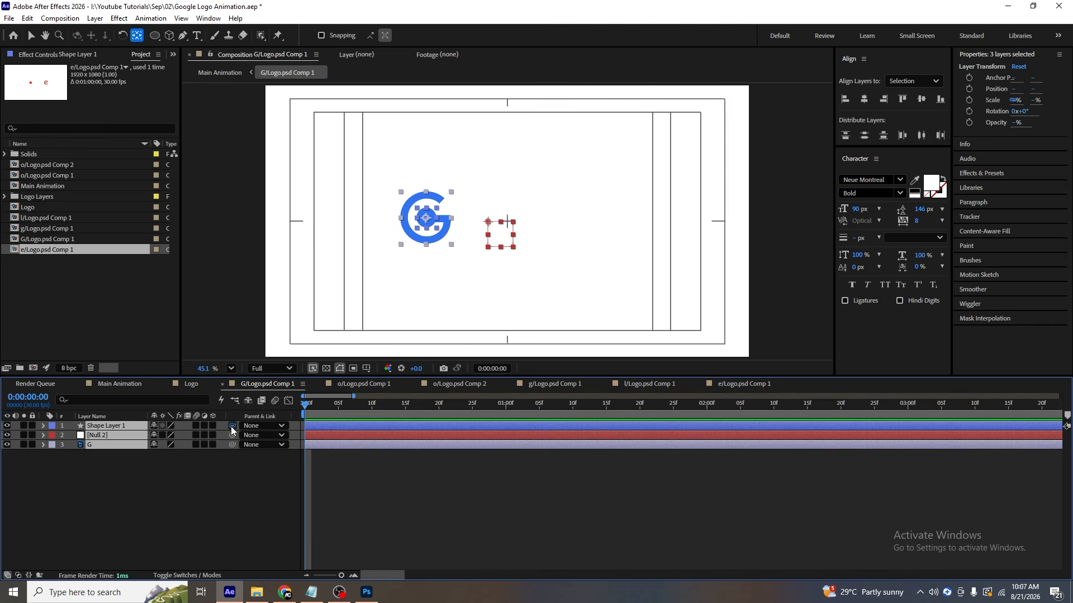
drag(232, 430, 97, 435)
click(123, 464)
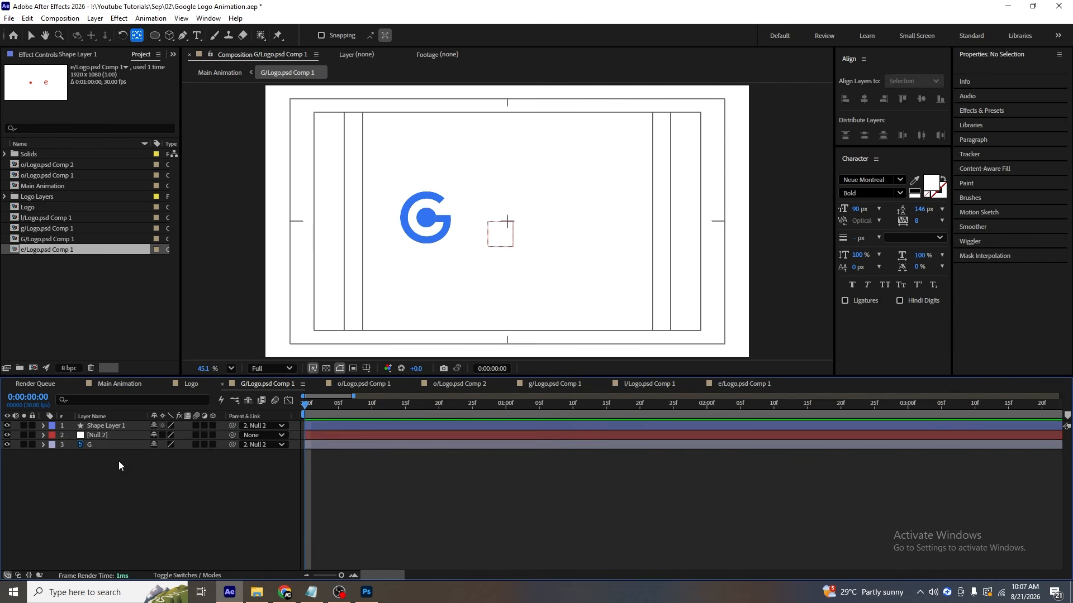
Keyframe Null 2's rotation at 0x+0.0° at 0:00 and -1x+0.0° at 1:00, and preview the spin.
click(99, 438)
key(r)
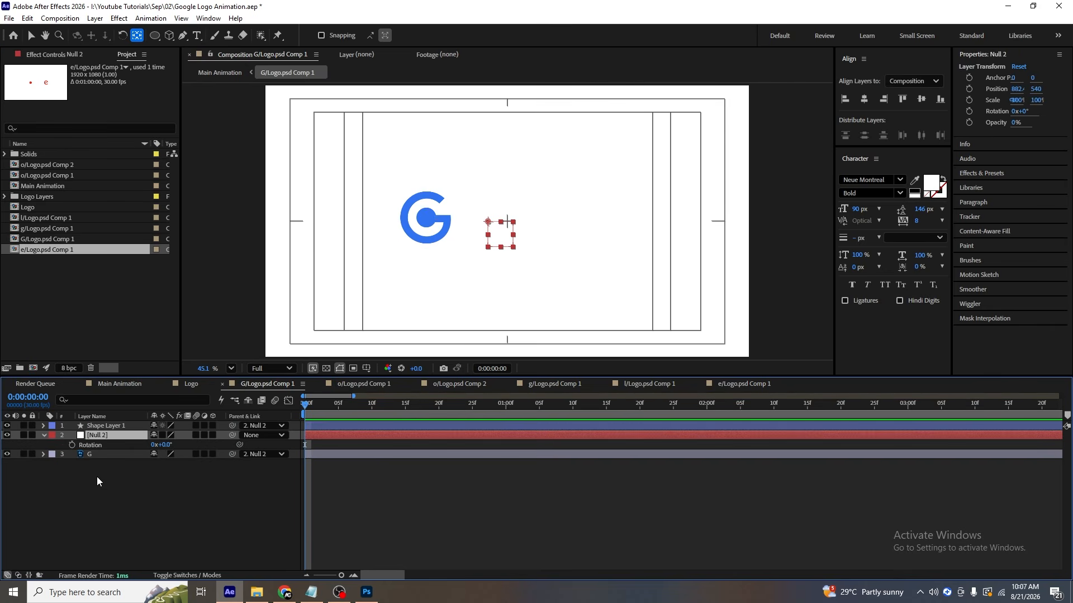
click(72, 445)
key(minus)
click(406, 410)
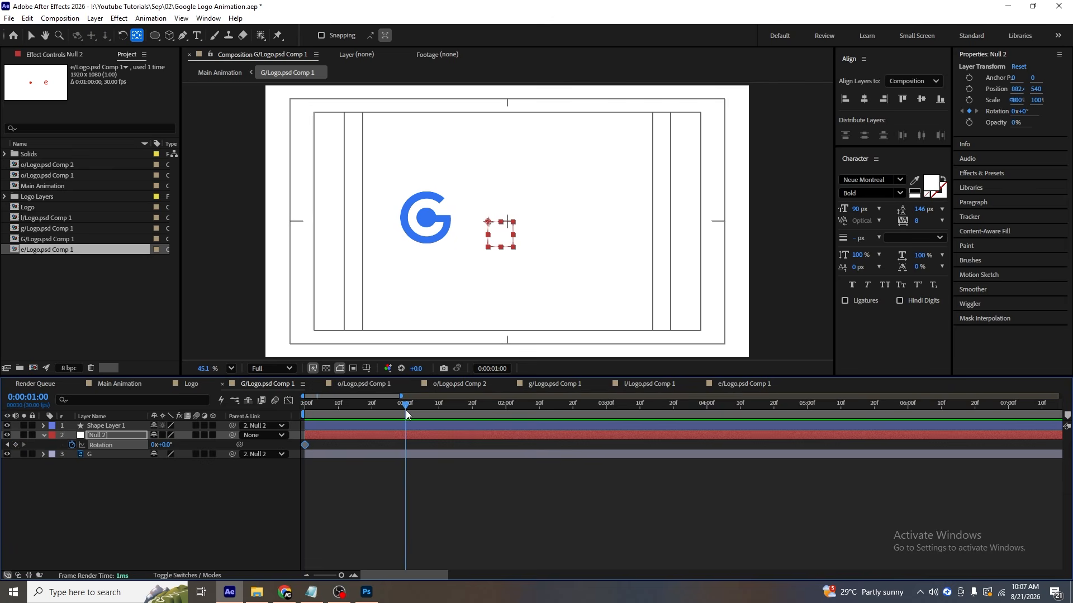
click(153, 445)
key(Home)
key(space)
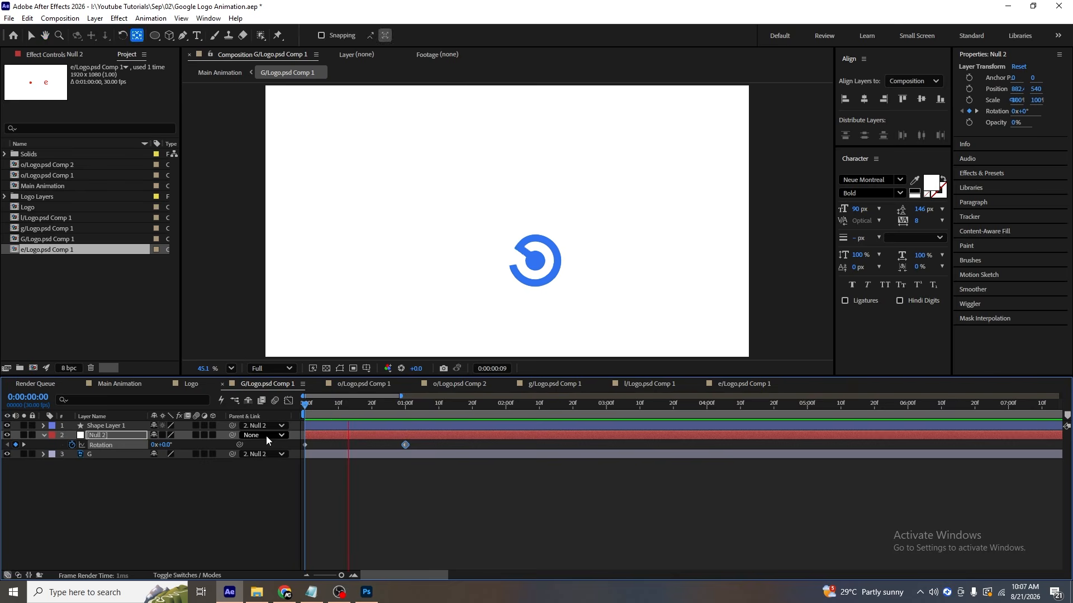
key(apostrophe)
key(space)
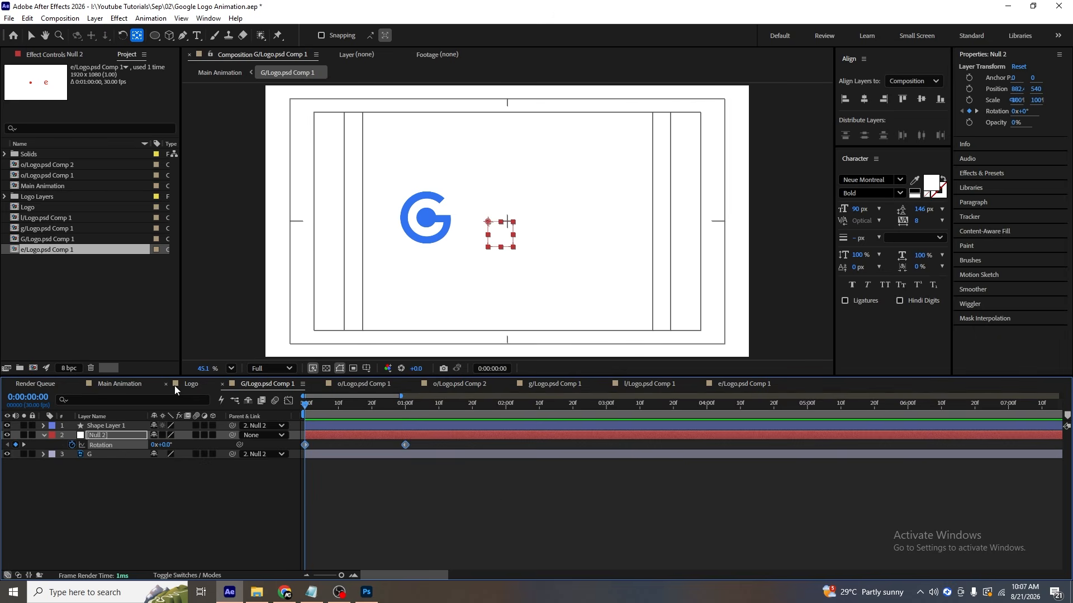
Easy-ease Null 2's two rotation keyframes, lengthen their speed-graph handles for a sharper mid-spin peak, and preview the motion.
click(289, 401)
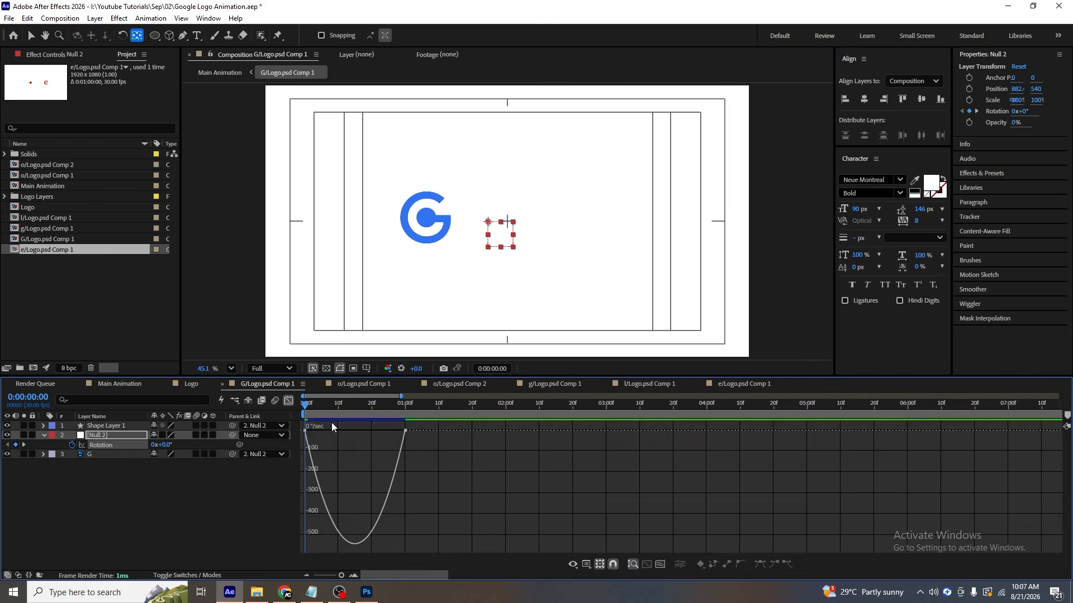
drag(462, 476, 298, 411)
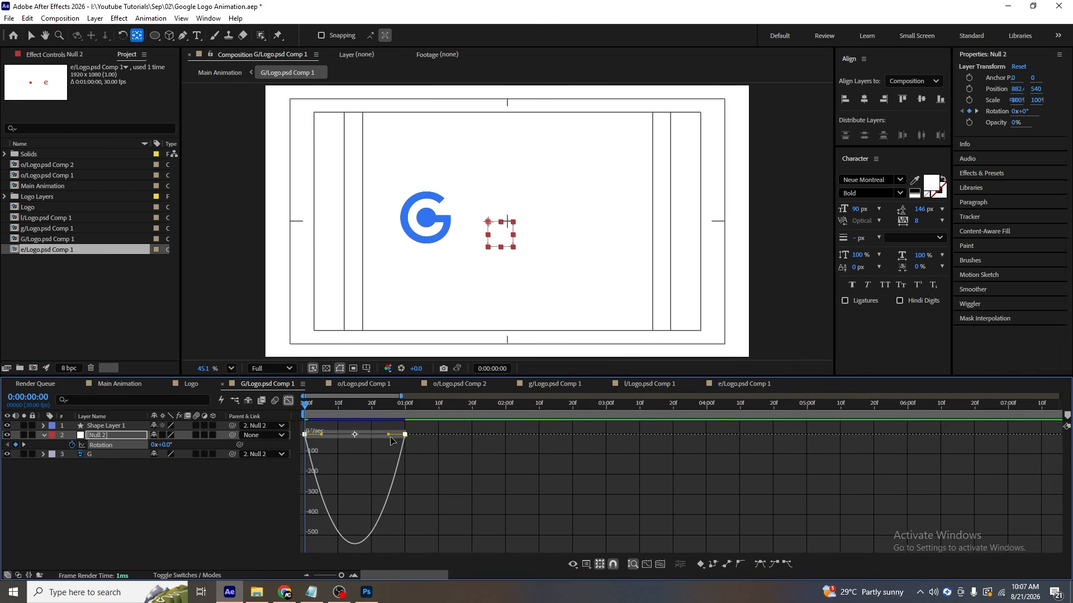
drag(389, 435, 339, 435)
click(288, 401)
key(space)
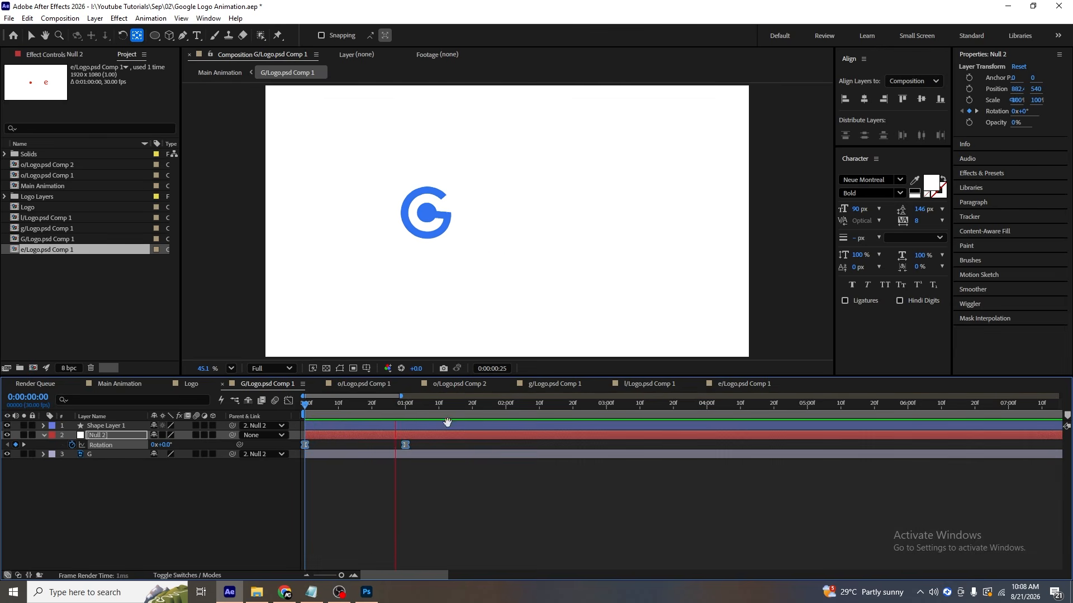
key(space)
Hold Null 2's rotation at -1x with a keyframe at 2:00, and set it to -2x at 3:00.
drag(434, 410, 505, 414)
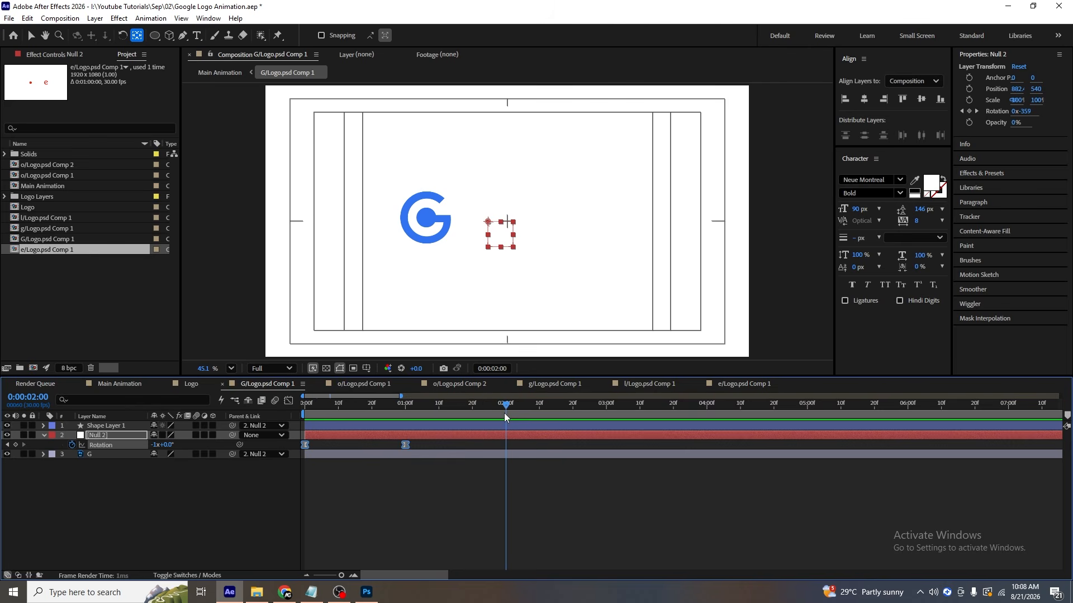
click(16, 446)
drag(603, 405, 608, 410)
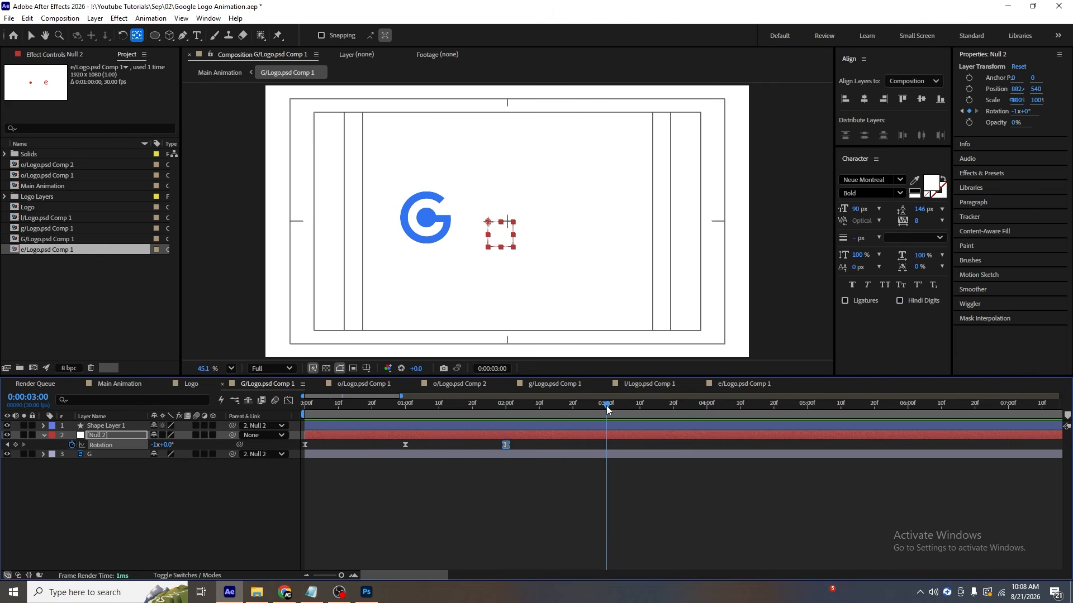
click(155, 444)
text(-2)
key(Return)
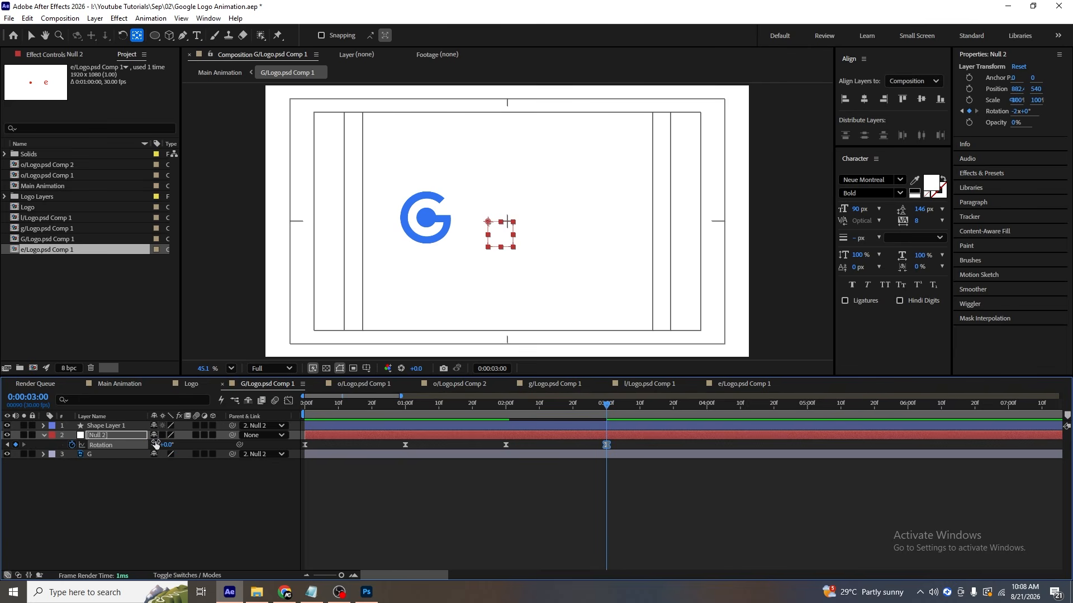
Easy-ease the rotation keyframes at 2:00 and 3:00, steepen their speed curve to a sharp middle peak, and preview both spins.
drag(729, 514, 465, 434)
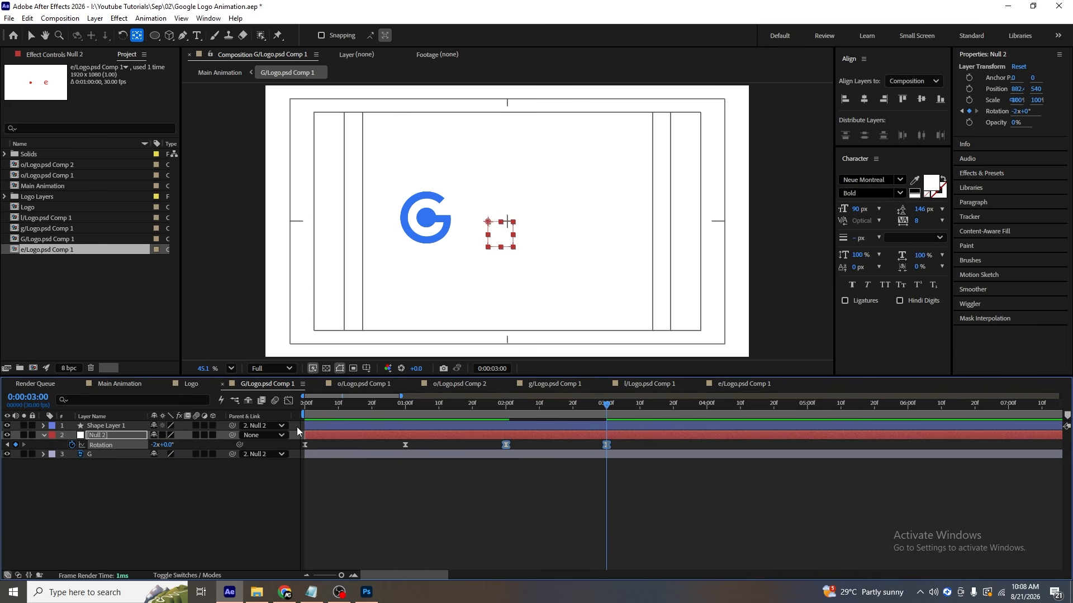
click(288, 401)
drag(755, 537, 494, 412)
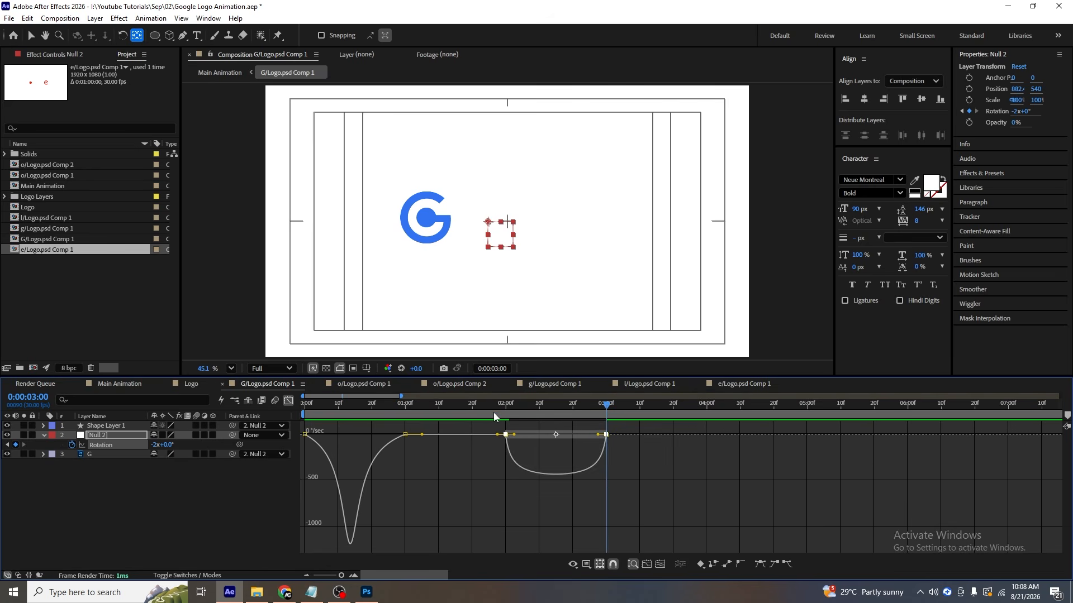
key(F9)
drag(590, 435, 545, 434)
key(Home)
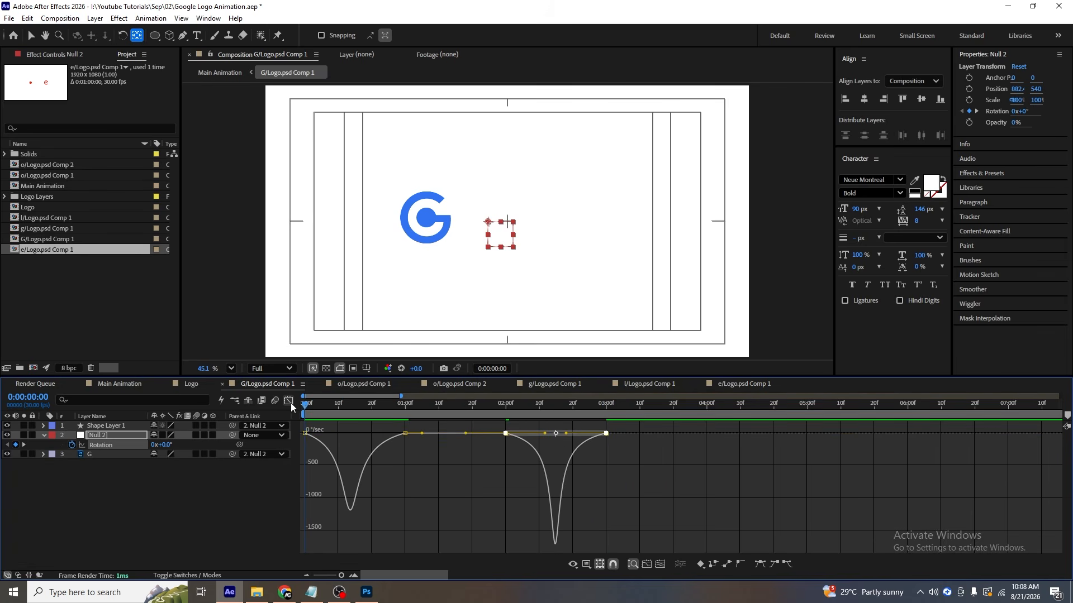
click(289, 401)
key(space)
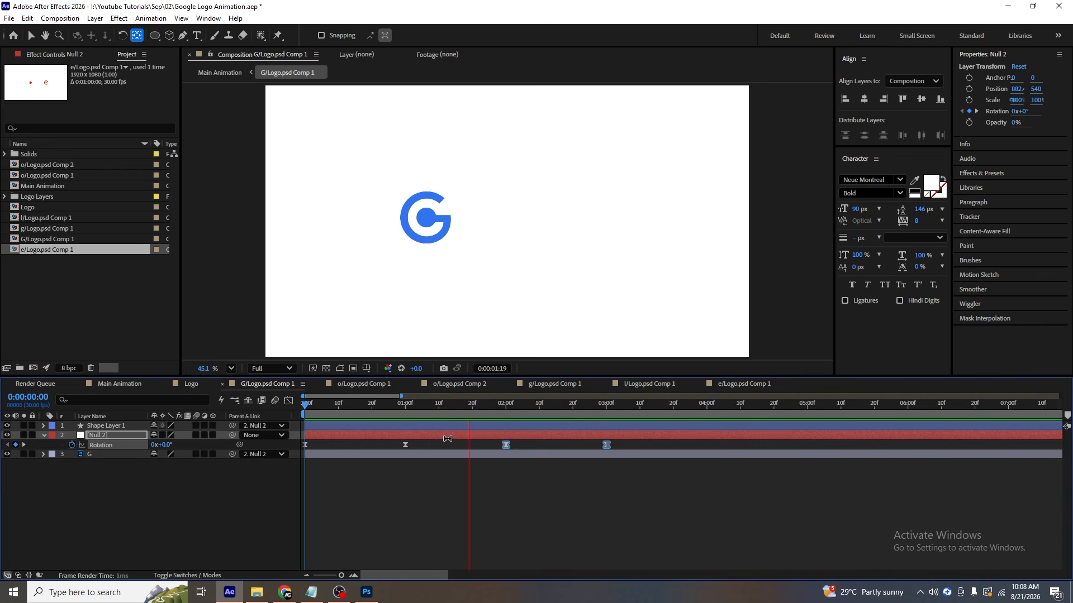
key(space)
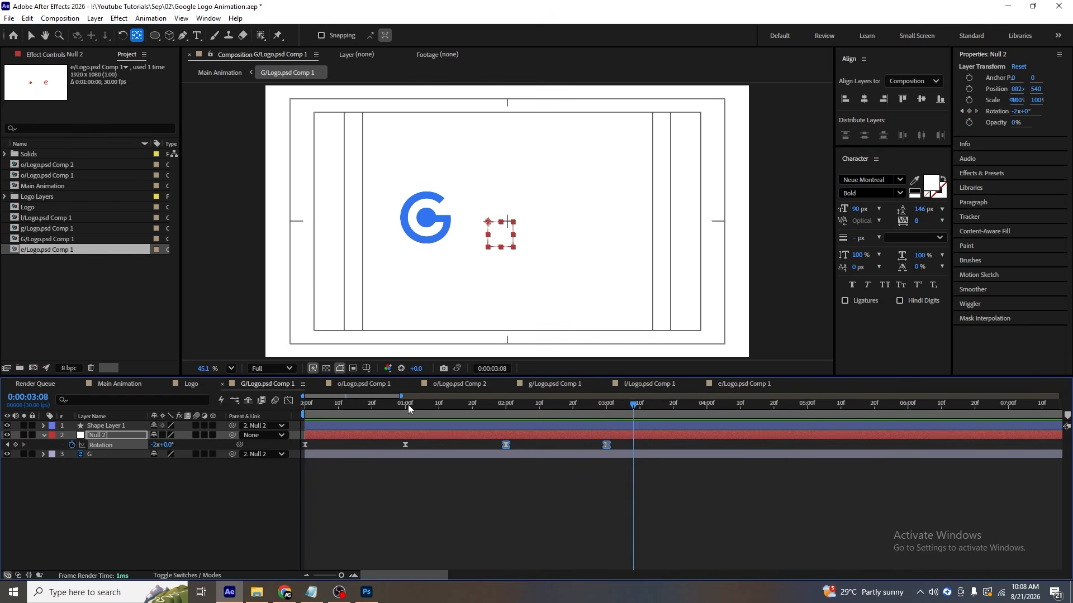
Keyframe the G layer's scale at 29% at 0:00 and reduce it to 12% at 0:00:11.
key(Home)
click(125, 477)
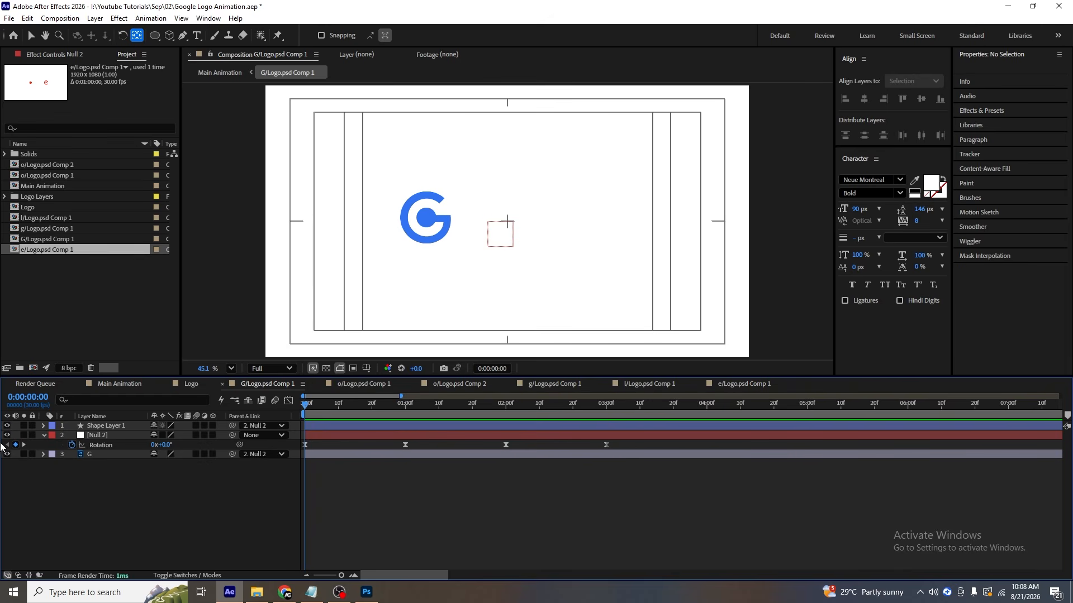
click(88, 455)
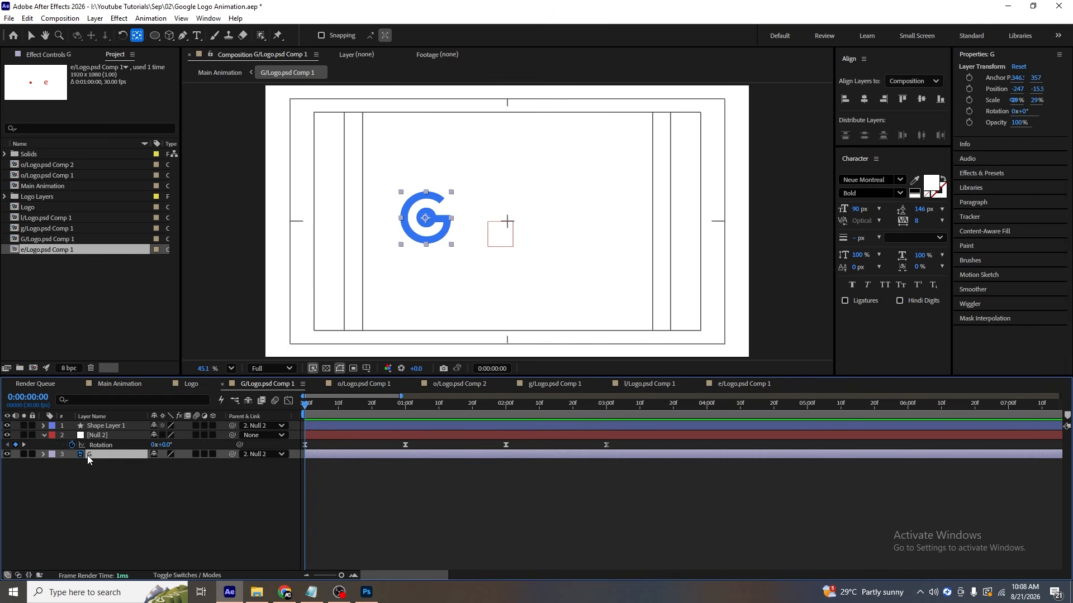
key(s)
click(71, 464)
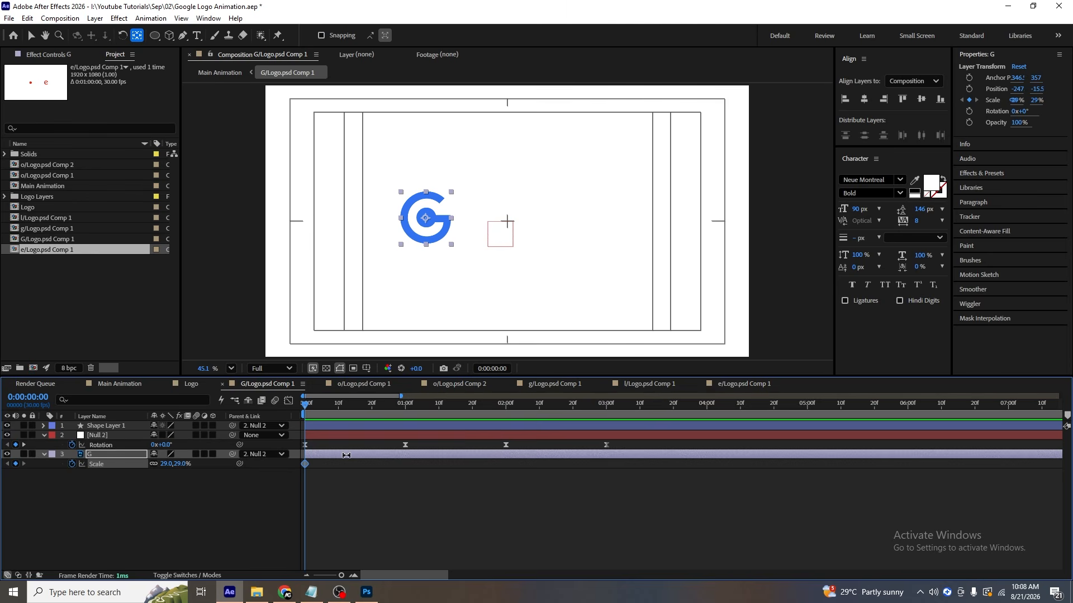
key(equal)
click(379, 407)
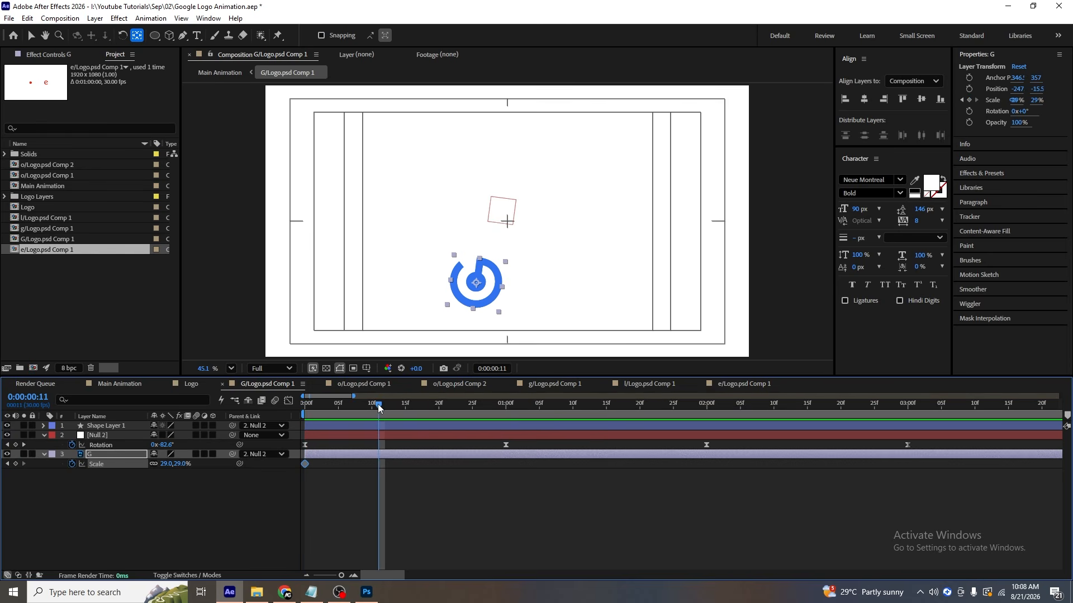
drag(165, 464, 156, 464)
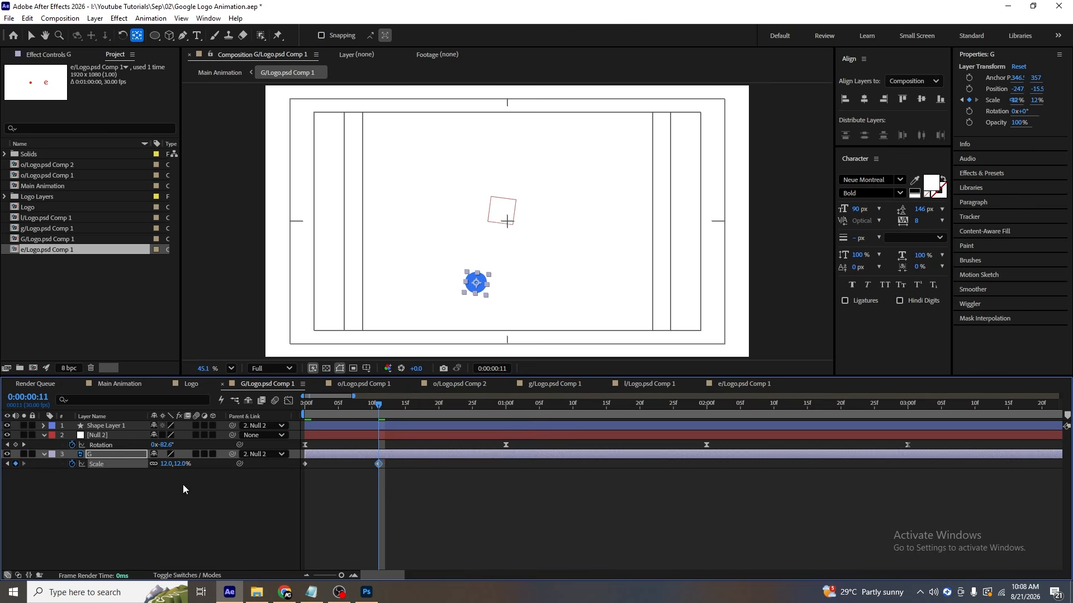
Trim the circle shape layer's start to 0:00:11 and preview the change from letter to circle.
click(97, 427)
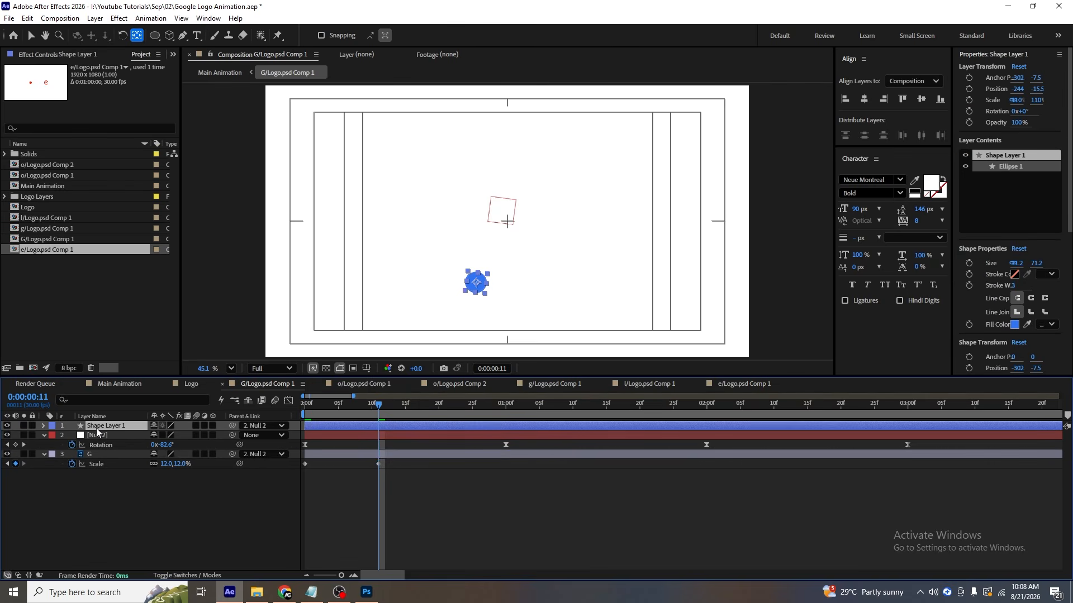
key(alt+bracketleft)
key(minus)
key(minus)
drag(325, 406, 302, 410)
key(space)
key(space)
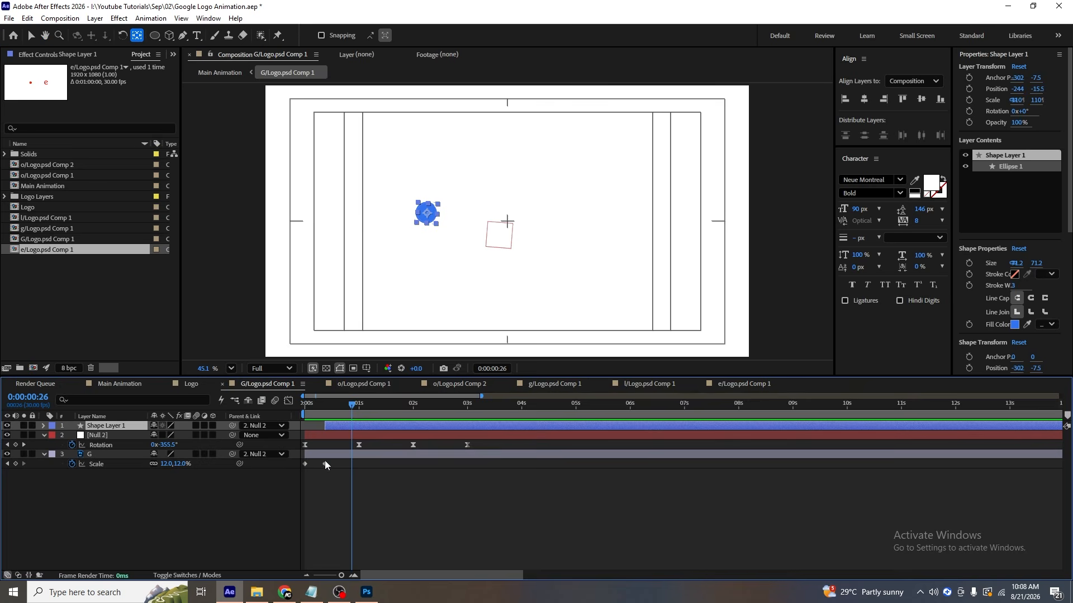
Easy-ease the G layer's two scale keyframes and paste copies of them starting at 0:00:19.
drag(342, 460, 292, 471)
key(equal)
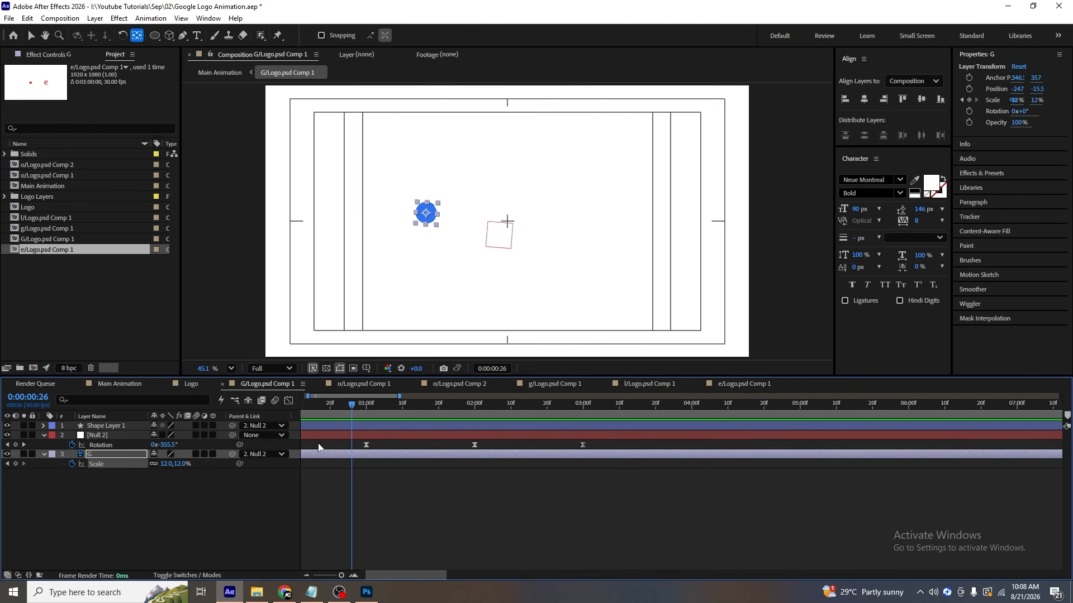
click(315, 405)
drag(316, 406, 374, 409)
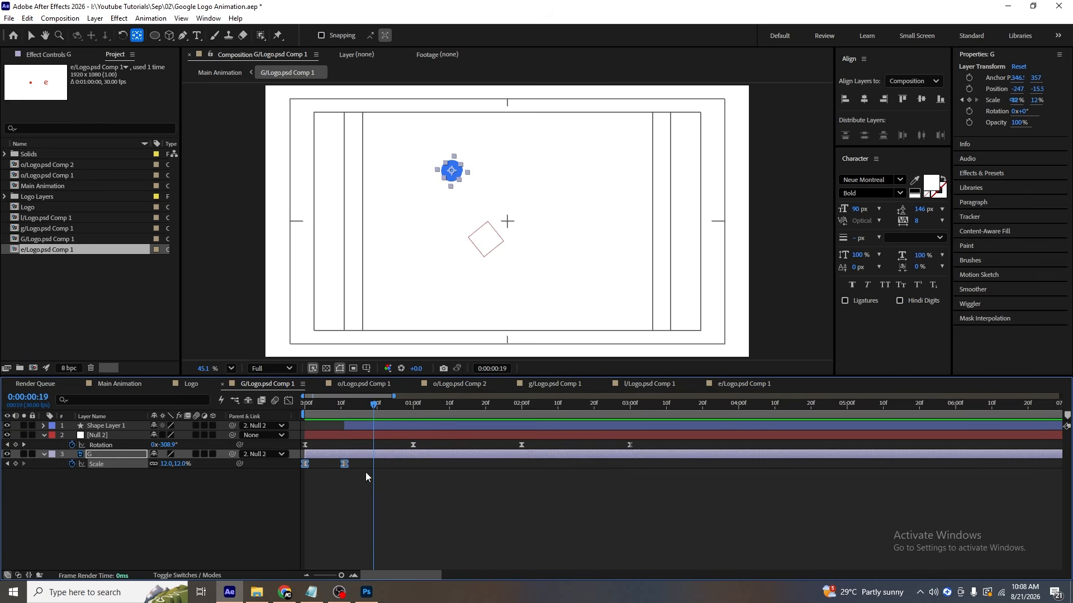
drag(363, 469, 271, 462)
key(ctrl+c)
key(ctrl+v)
Time-reverse the pasted scale keyframes and preview the animation from the beginning.
right_click(413, 464)
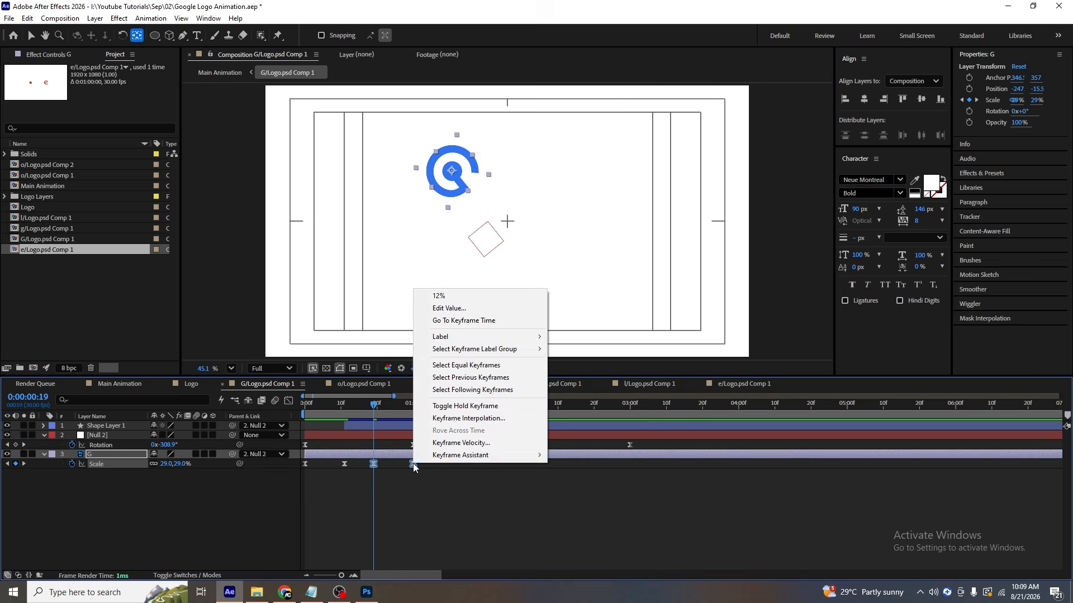
mouse_move(500, 456)
click(592, 454)
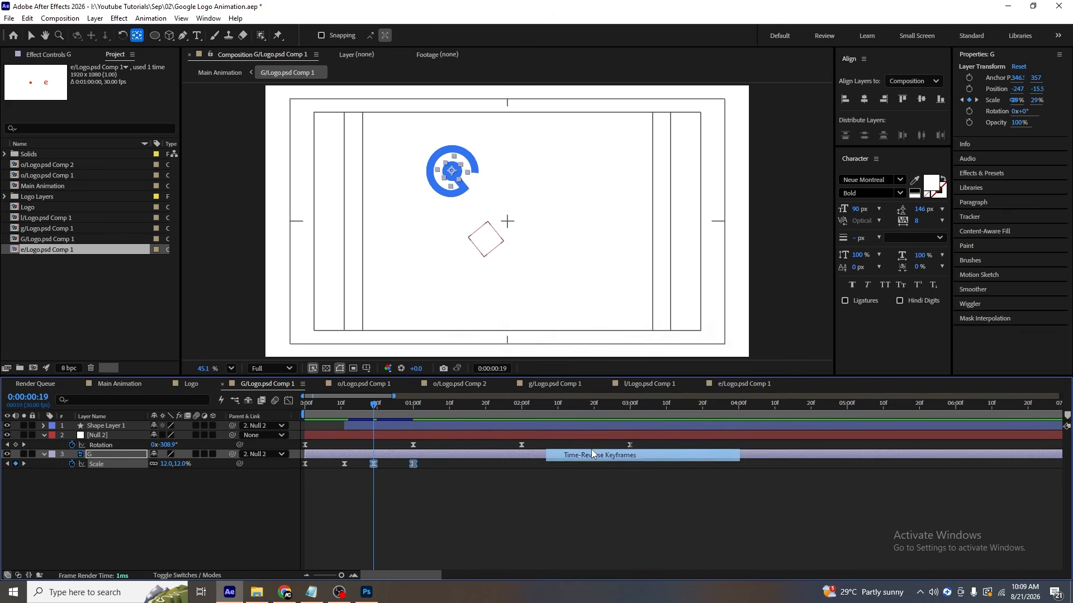
drag(370, 406, 273, 406)
key(space)
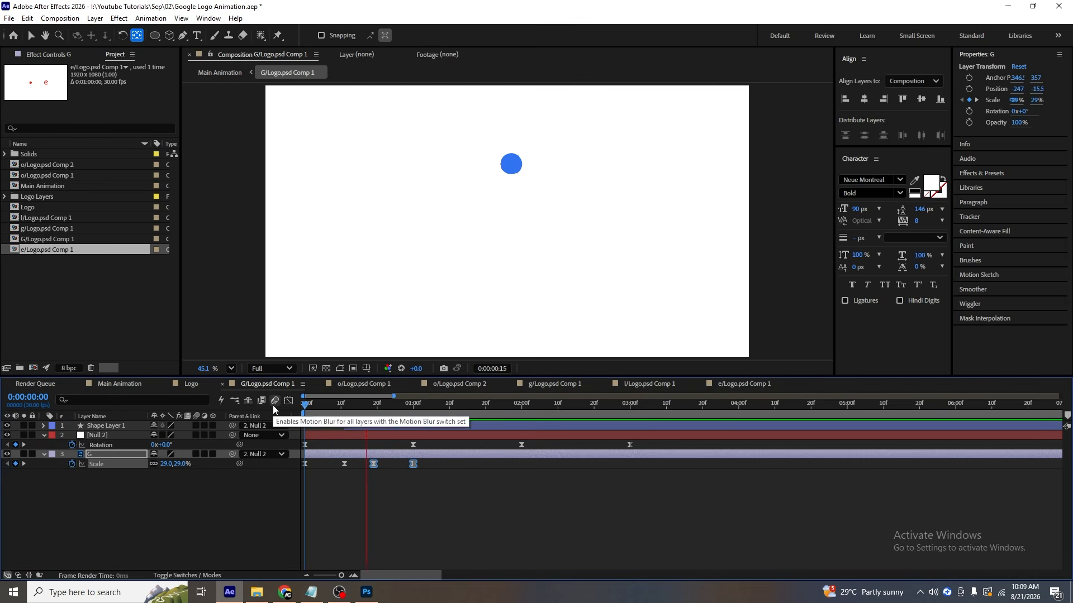
key(space)
Trim the circle shape layer's end to 0:00:00:19 and preview the change from circle back to letter.
key(j)
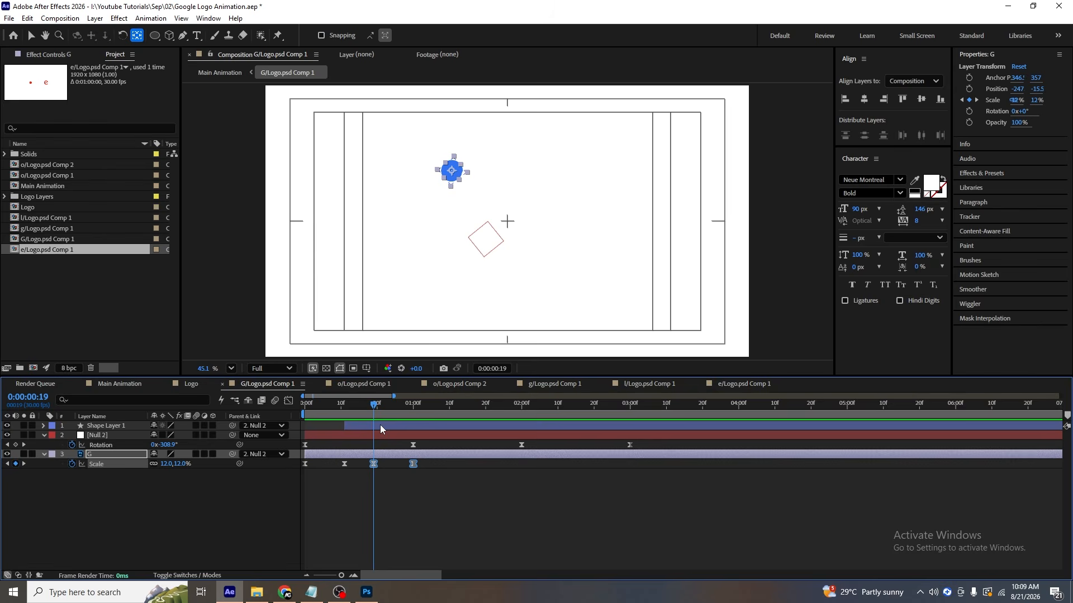
click(380, 425)
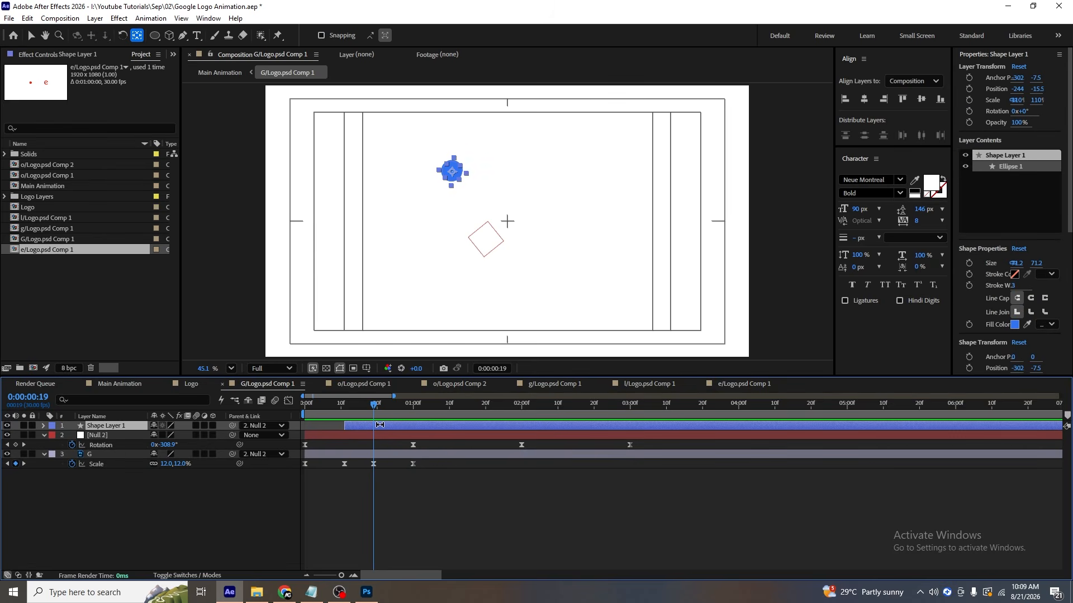
key(alt+])
key(F2)
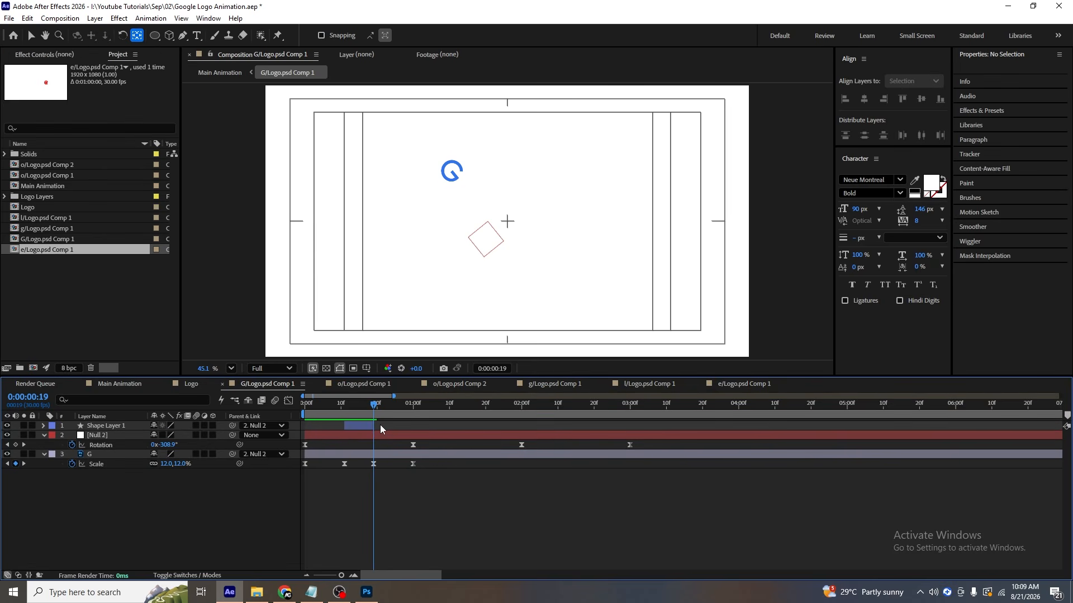
key(space)
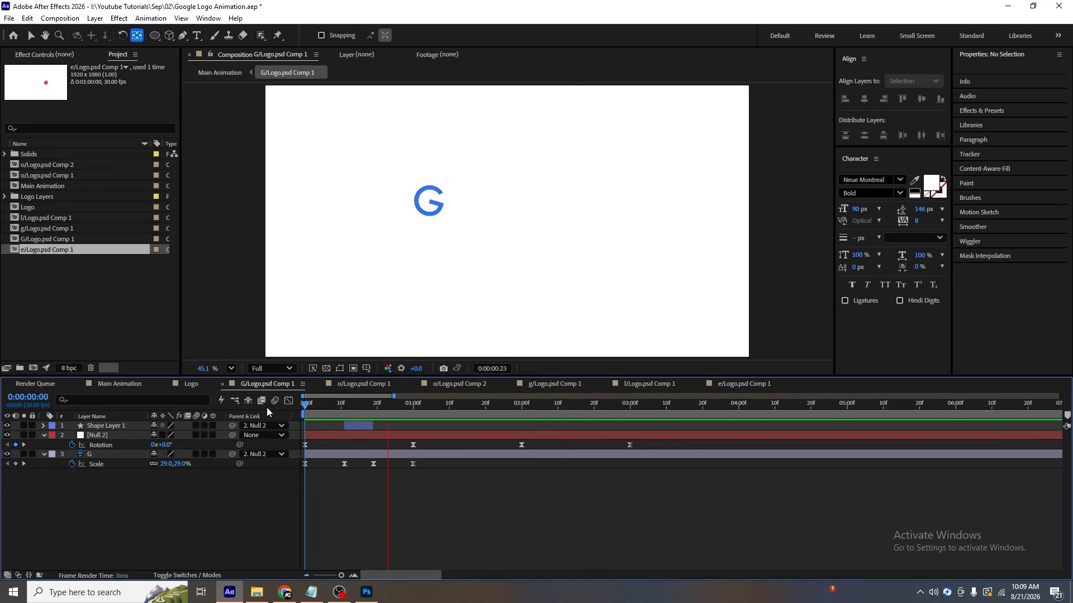
key(space)
key(space)
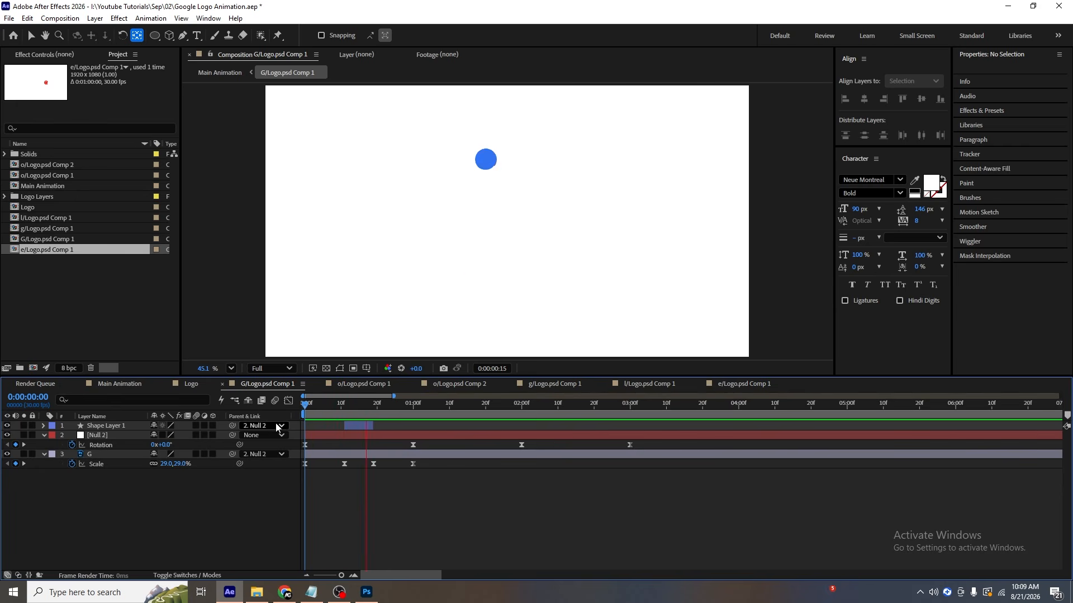
Enable motion blur for all three layers and for the composition, and preview the result.
key(space)
key(ctrl+a)
click(197, 426)
click(306, 405)
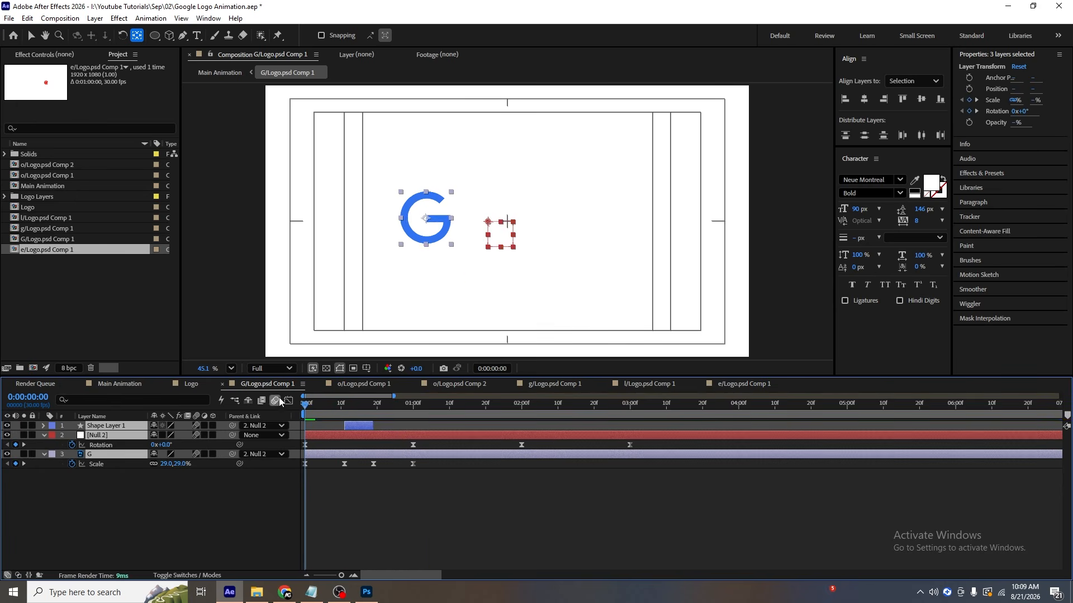
key(space)
key(space)
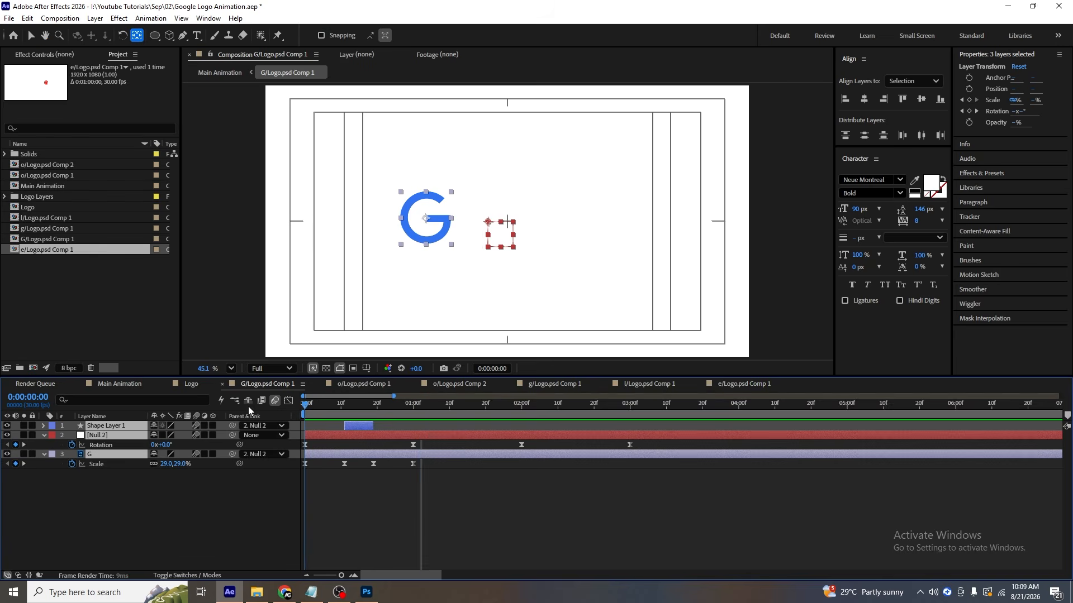
key(space)
key(space)
drag(324, 408, 289, 408)
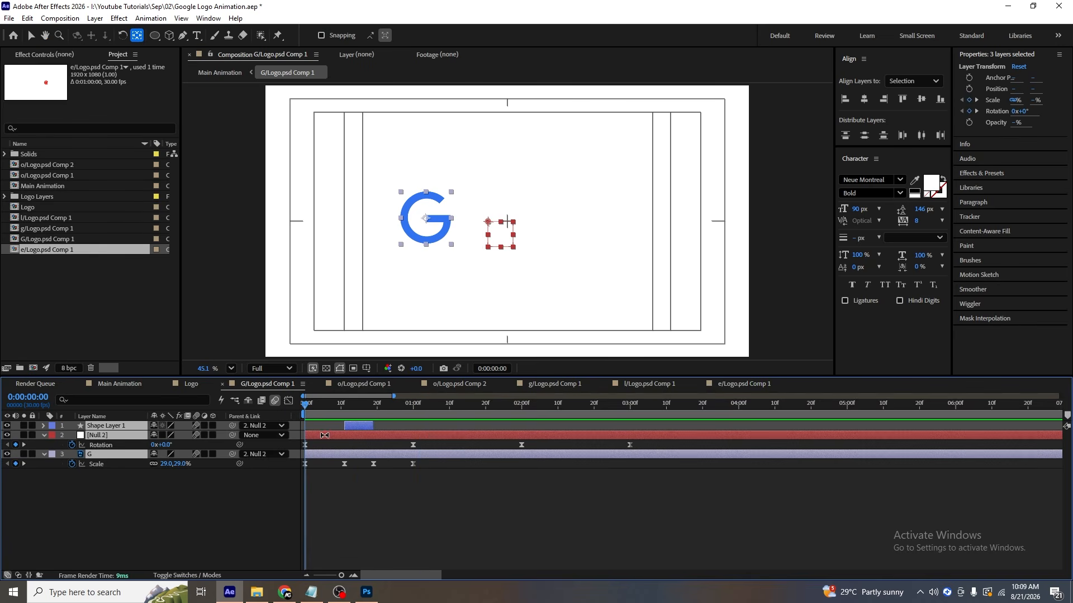
Move the G layer's second scale keyframe to 0:00:00:05 and extend the circle layer's start back to the same frame.
key(=)
click(386, 490)
drag(383, 465, 341, 465)
click(393, 425)
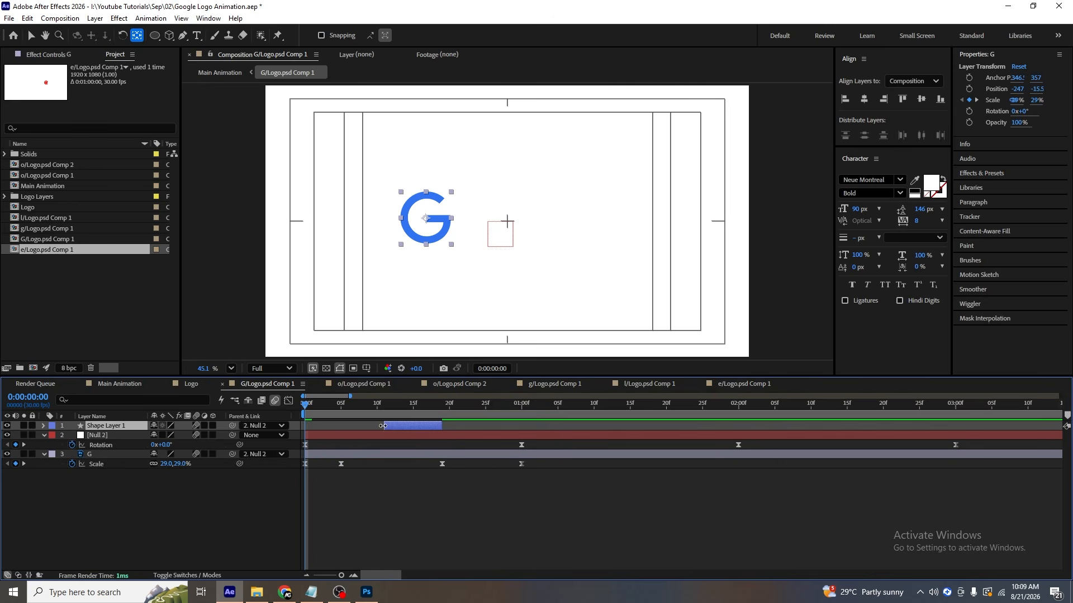
drag(385, 426, 345, 427)
key(space)
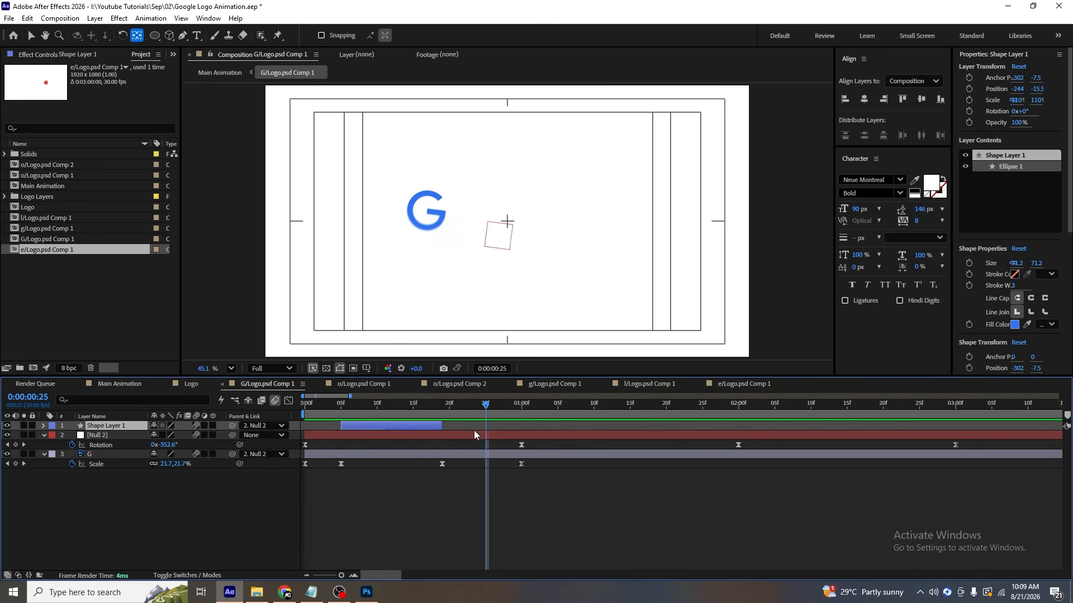
Move the G layer's third scale keyframe to 0:00:00:25, extend the circle layer's end to match, and preview the animation.
drag(442, 464, 484, 466)
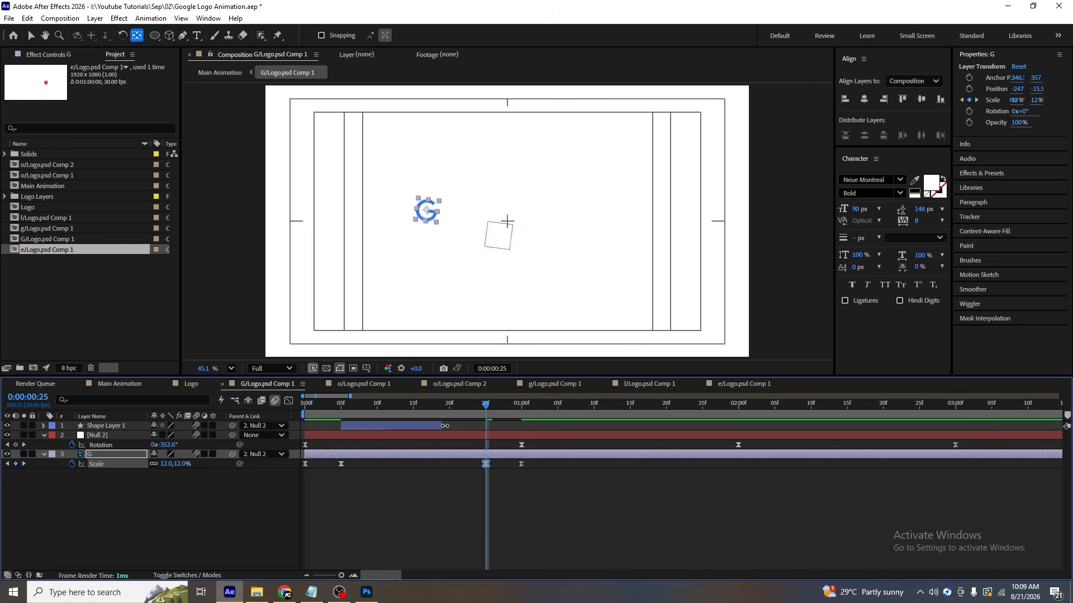
drag(445, 426, 320, 409)
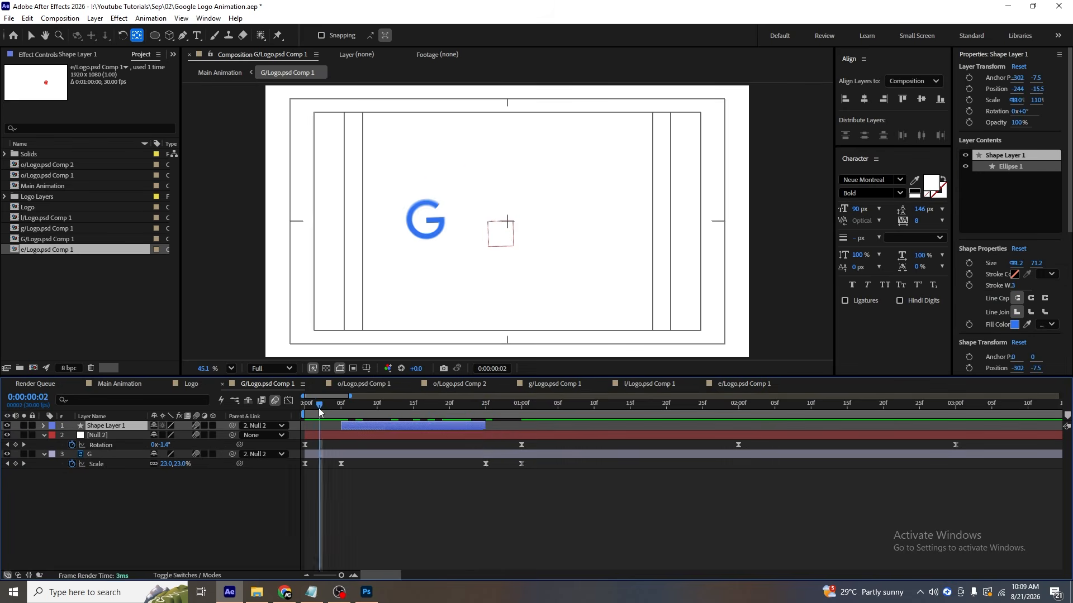
key(space)
drag(422, 411, 302, 414)
key(space)
key(space)
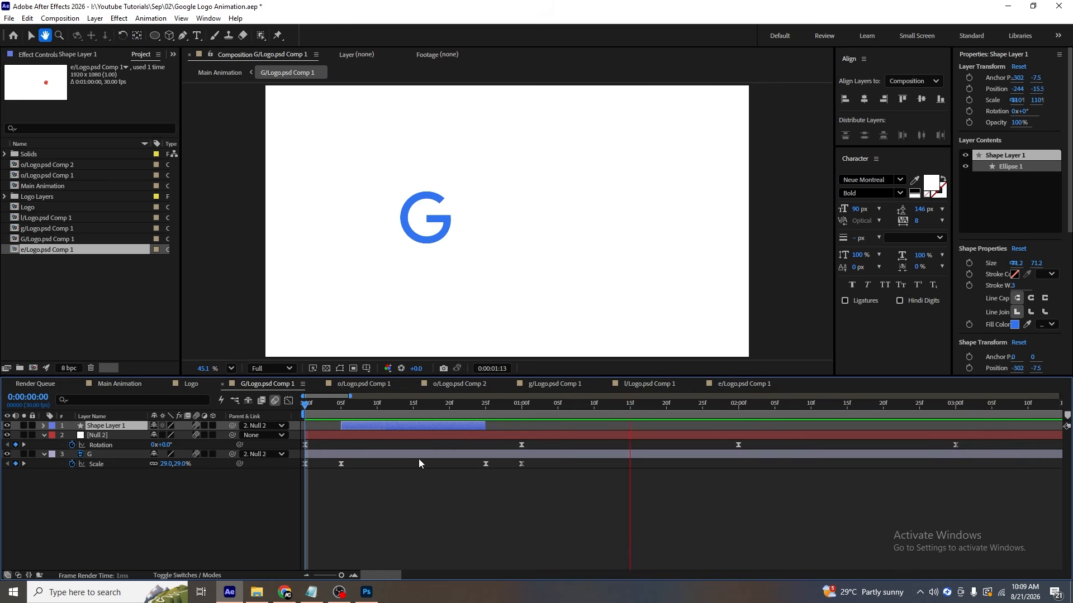
key(space)
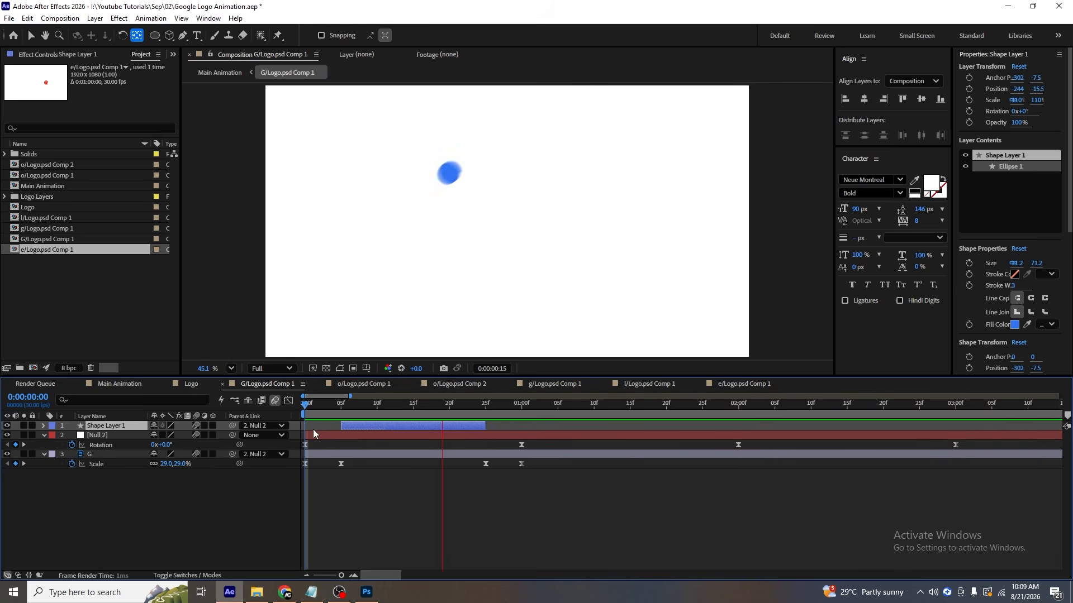
key(space)
Copy the G layer's four scale keyframes and paste them starting at 0:00:02:00.
scroll(525, 430, down, 2)
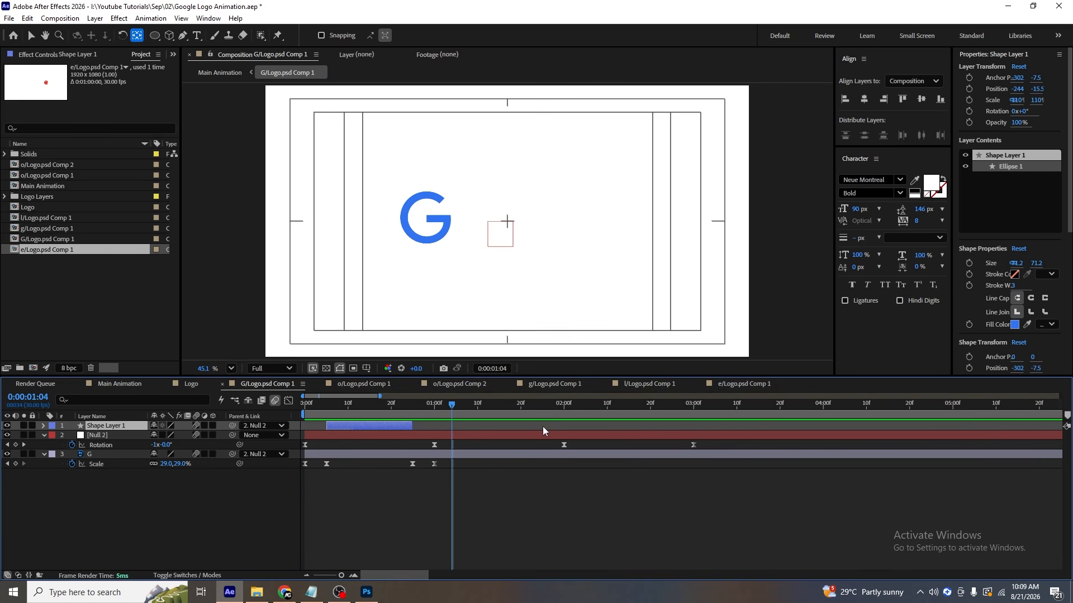
key(k)
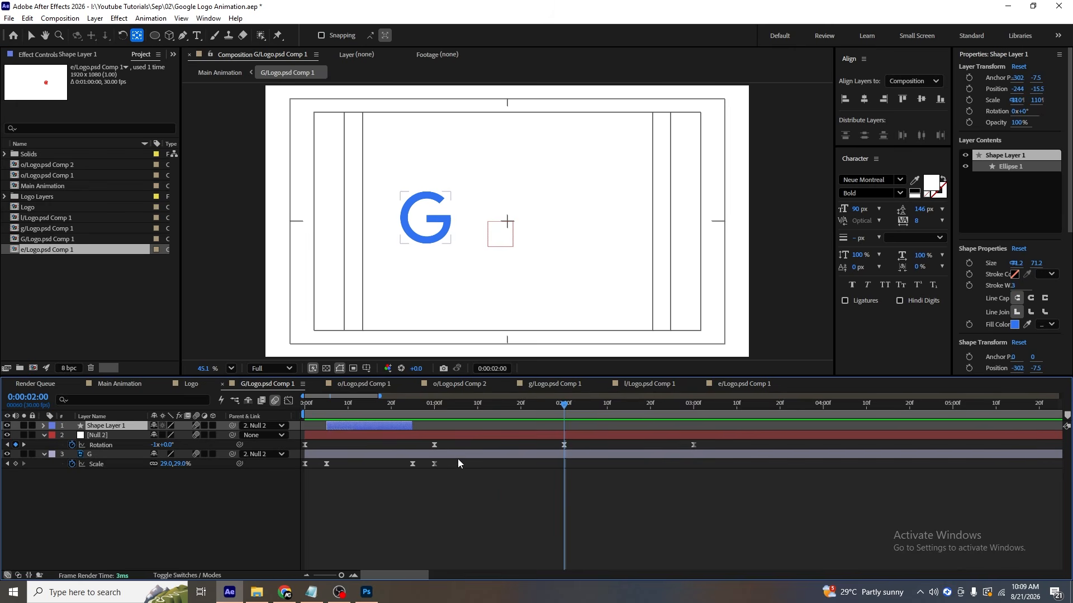
drag(446, 468, 302, 491)
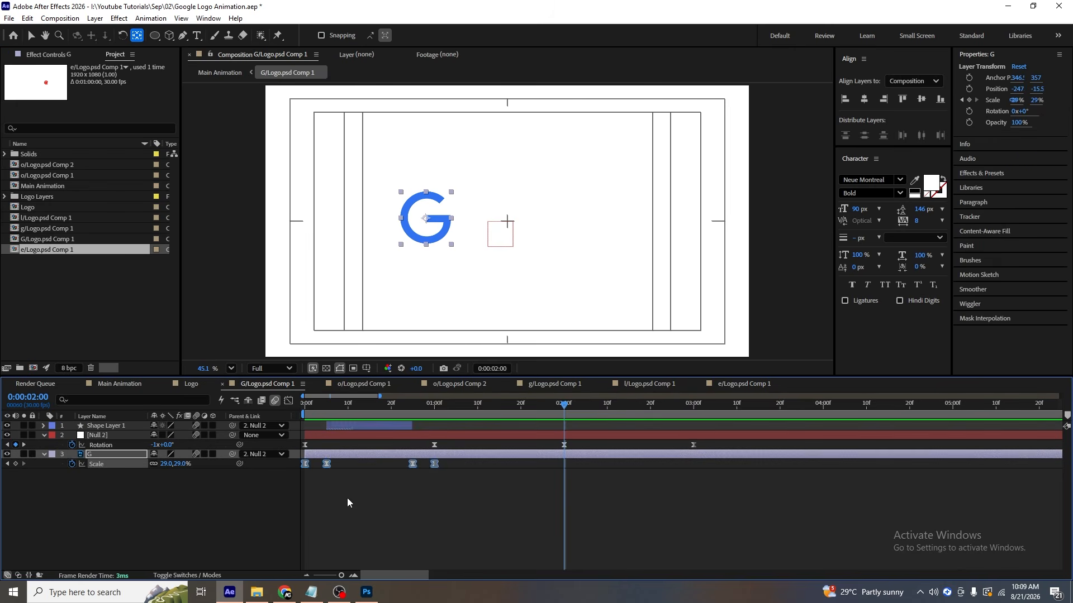
key(Delete)
key(ctrl+z)
key(ctrl+v)
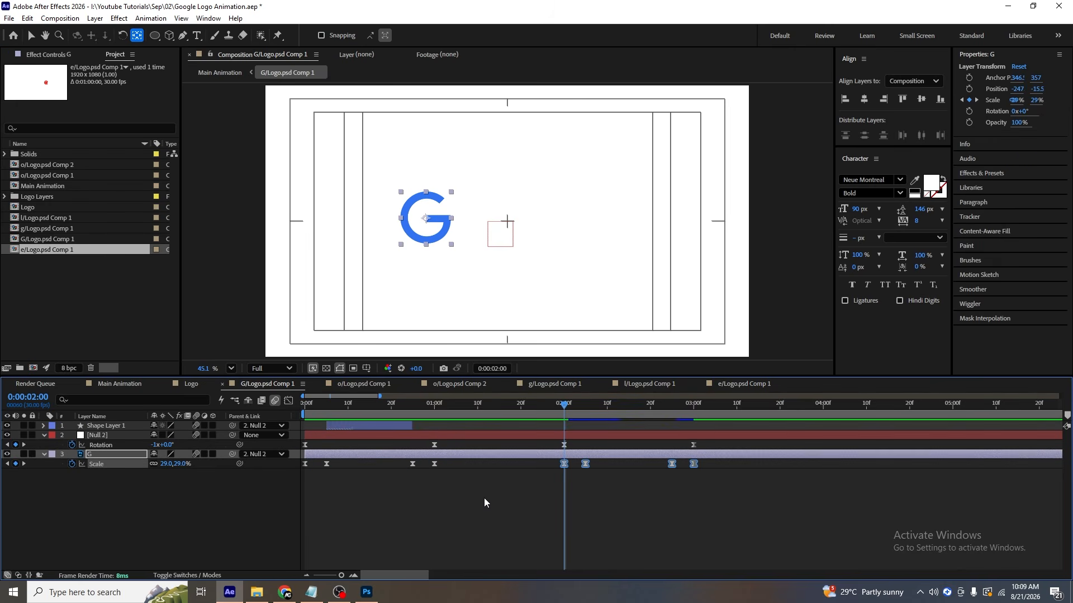
click(591, 490)
Duplicate the circle shape layer, start the copy at 0:00:02:05, and preview the second spin.
key(k)
click(350, 427)
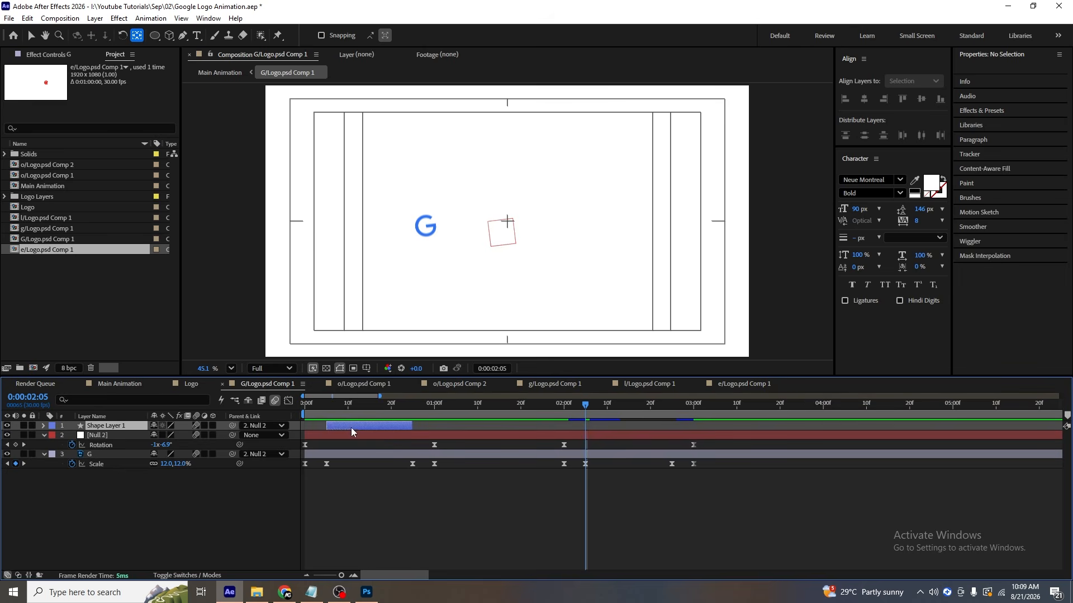
key(ctrl+d)
key(bracketleft)
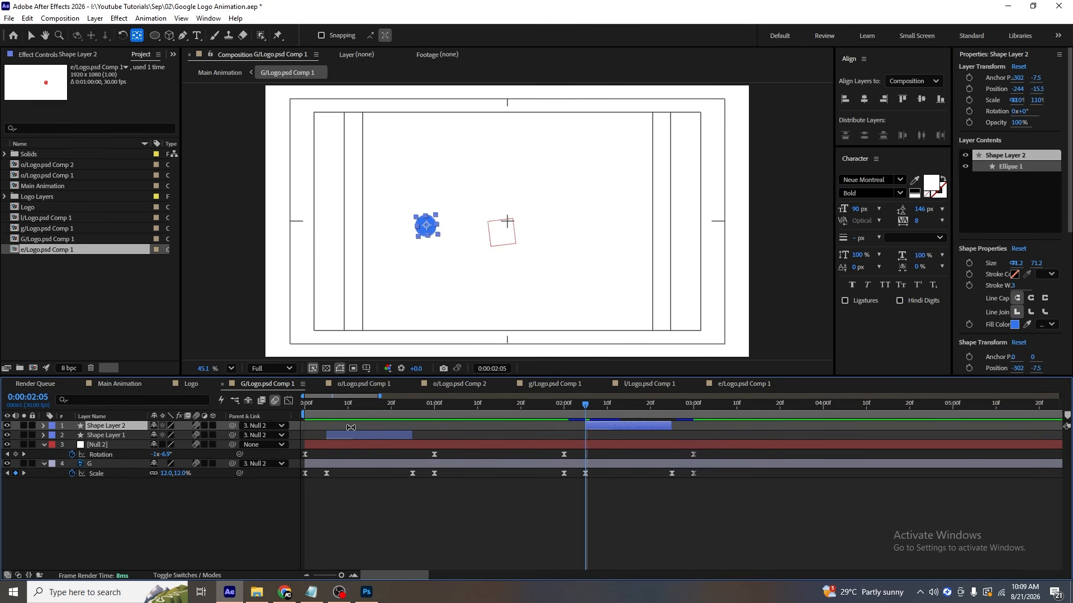
key(space)
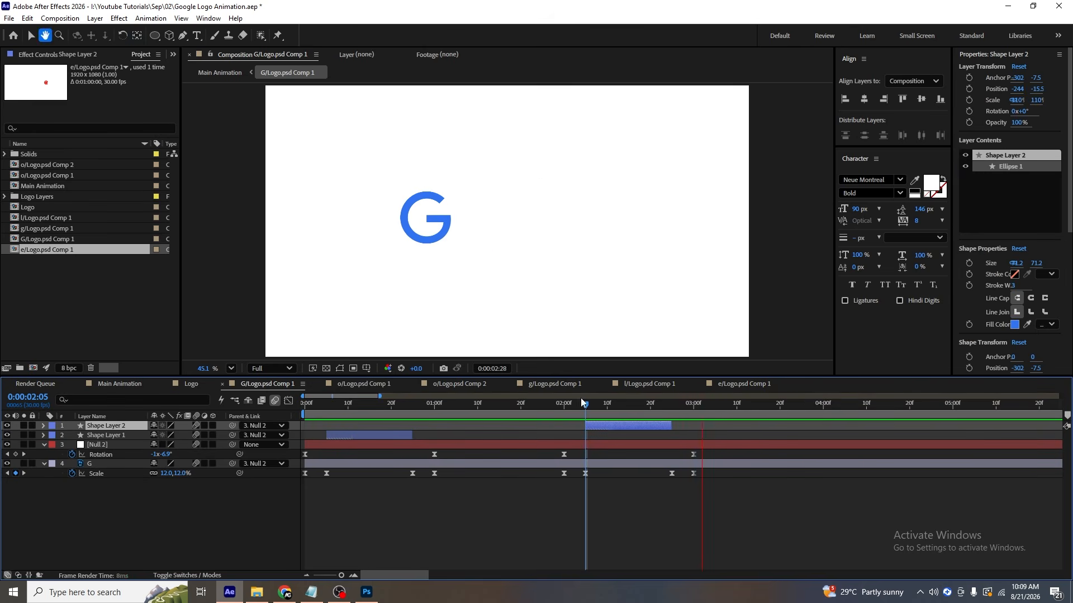
key(space)
Preview both spins of the G from the beginning of the composition.
key(Home)
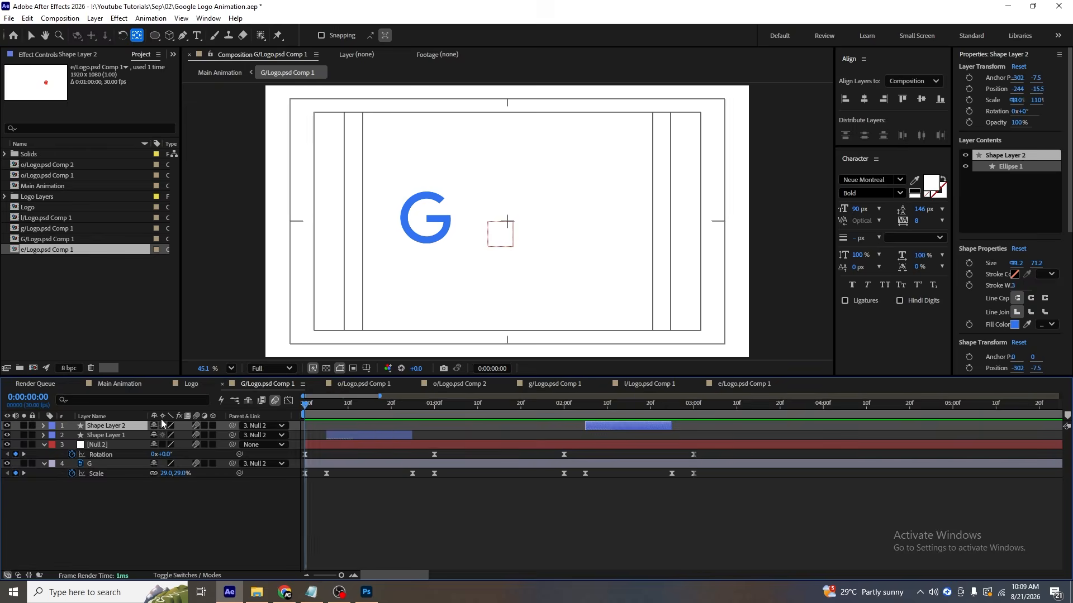
key(space)
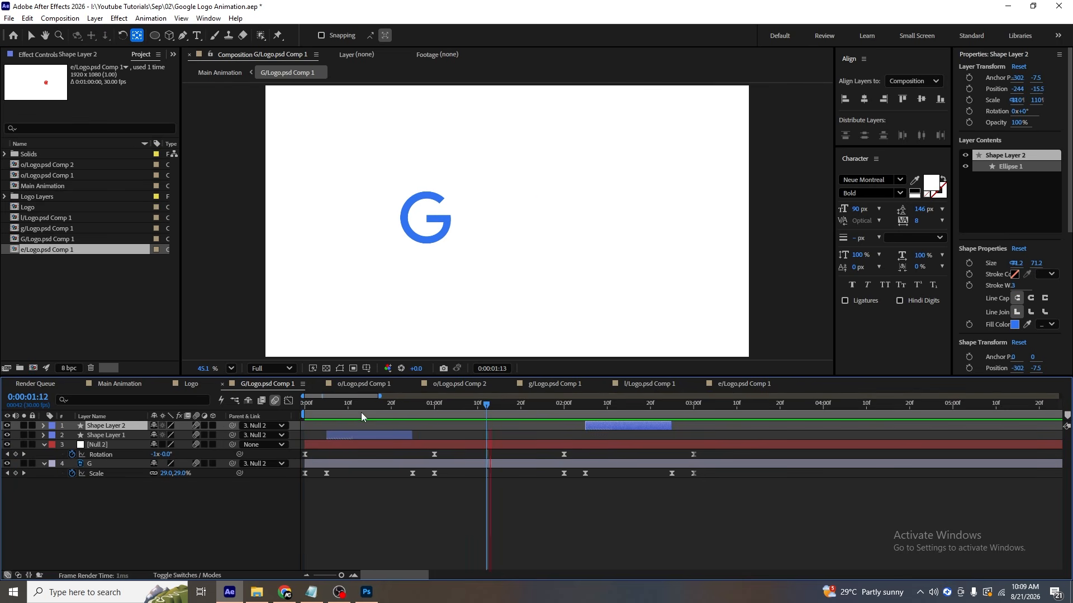
key(space)
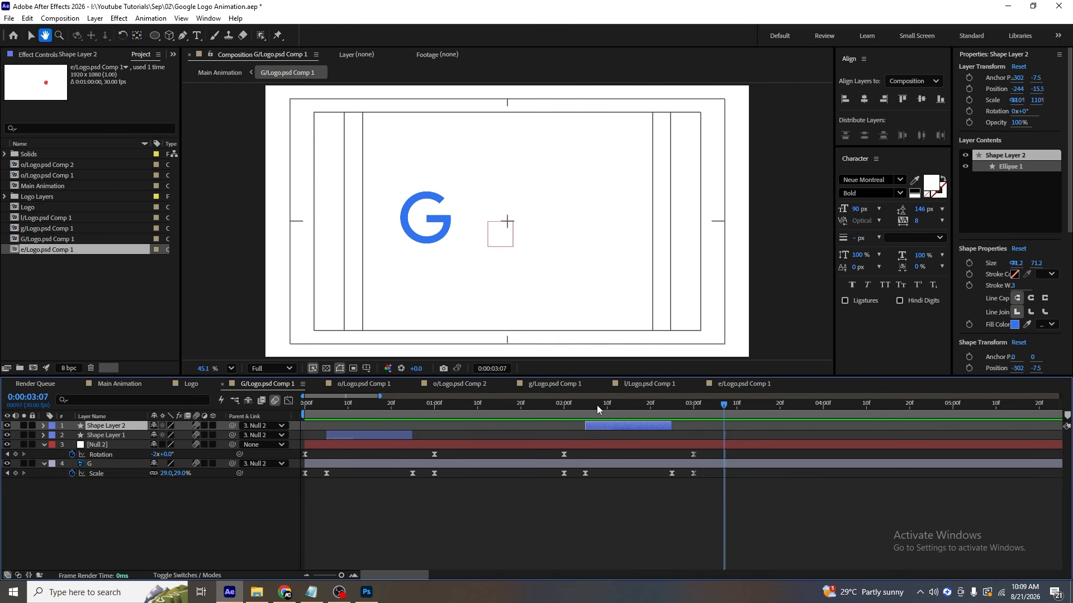
key(Home)
key(space)
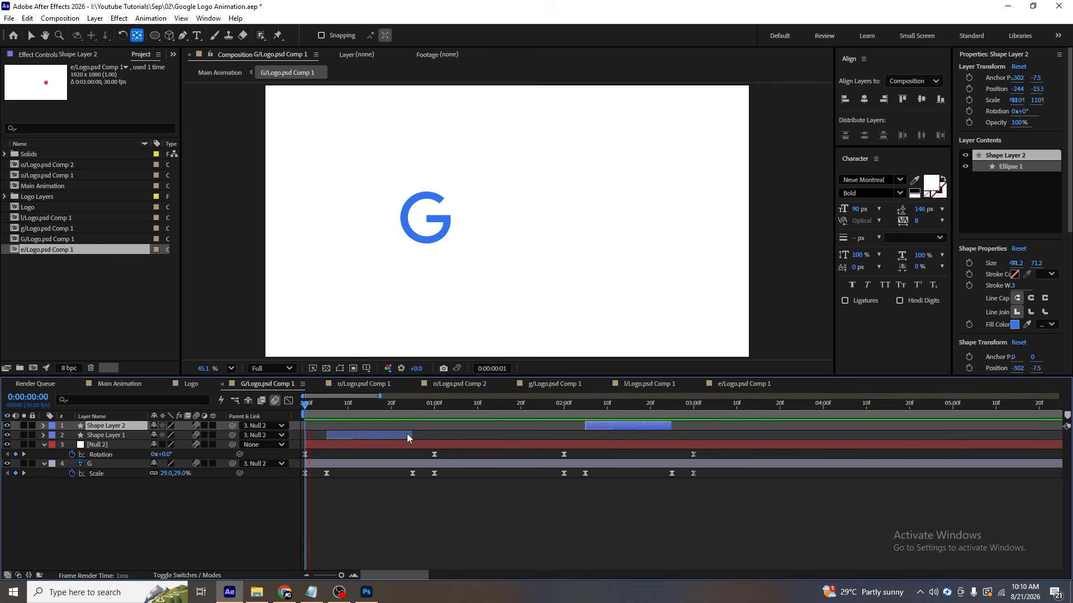
key(space)
Set the G layer's scale keyframes at 0:00:00:05 and 0:00:00:25 to 10%.
drag(383, 403, 327, 403)
click(165, 474)
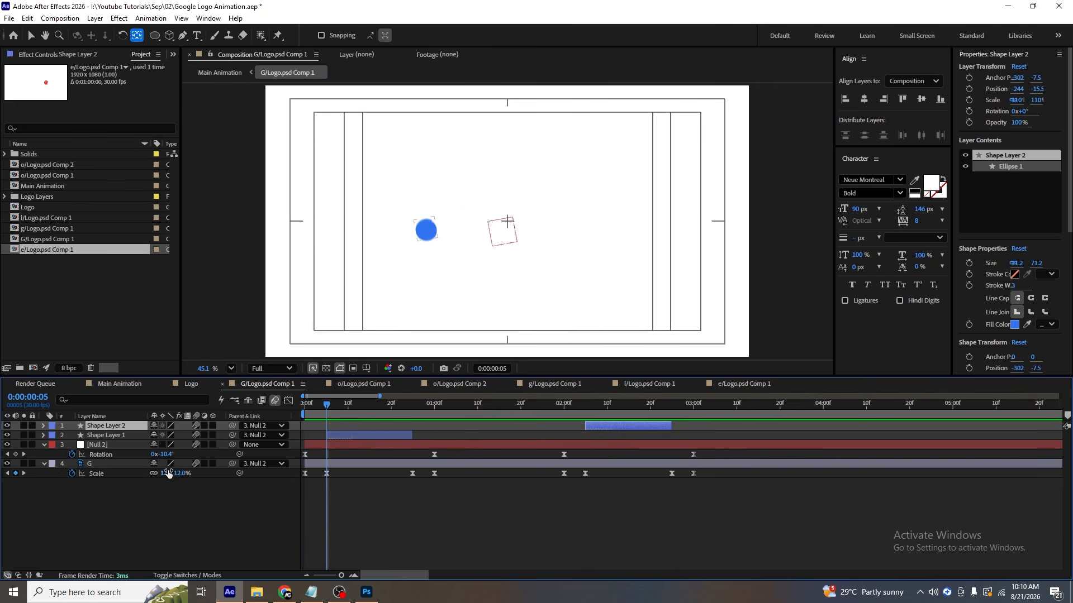
text(1)
text(2)
key(Return)
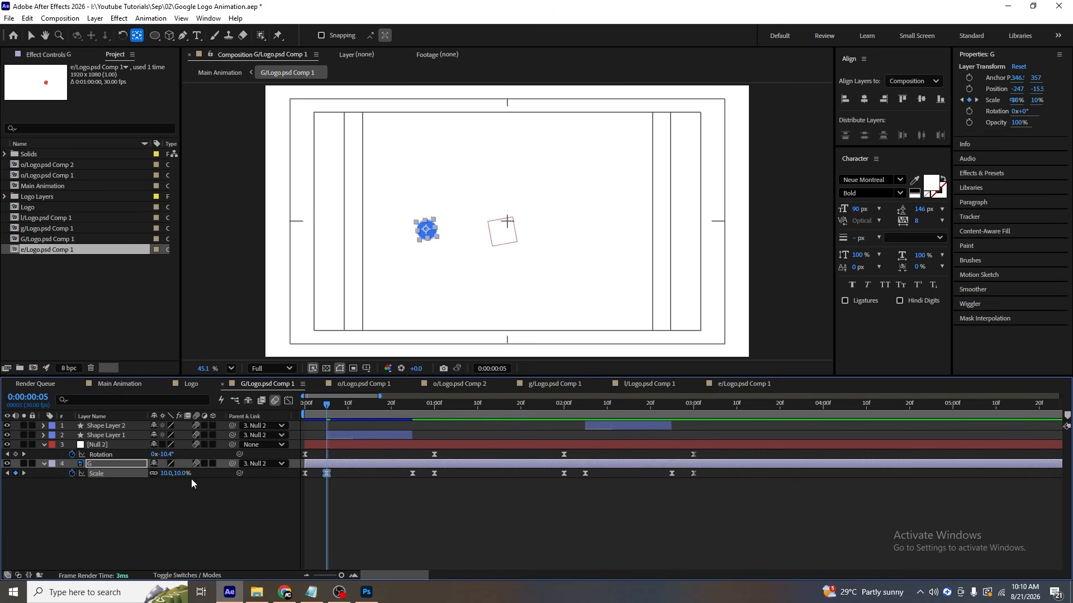
key(k)
click(166, 473)
text(10)
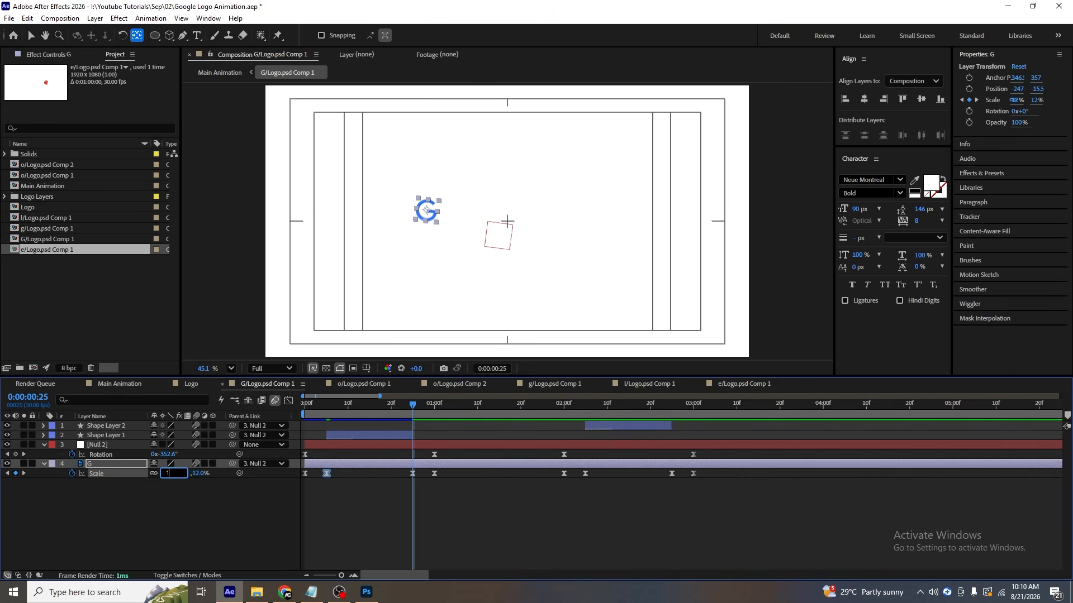
key(Return)
Set the G layer's scale keyframes at 0:00:02:05 and 0:00:02:25 to 10%.
key(k)
key(k)
key(k)
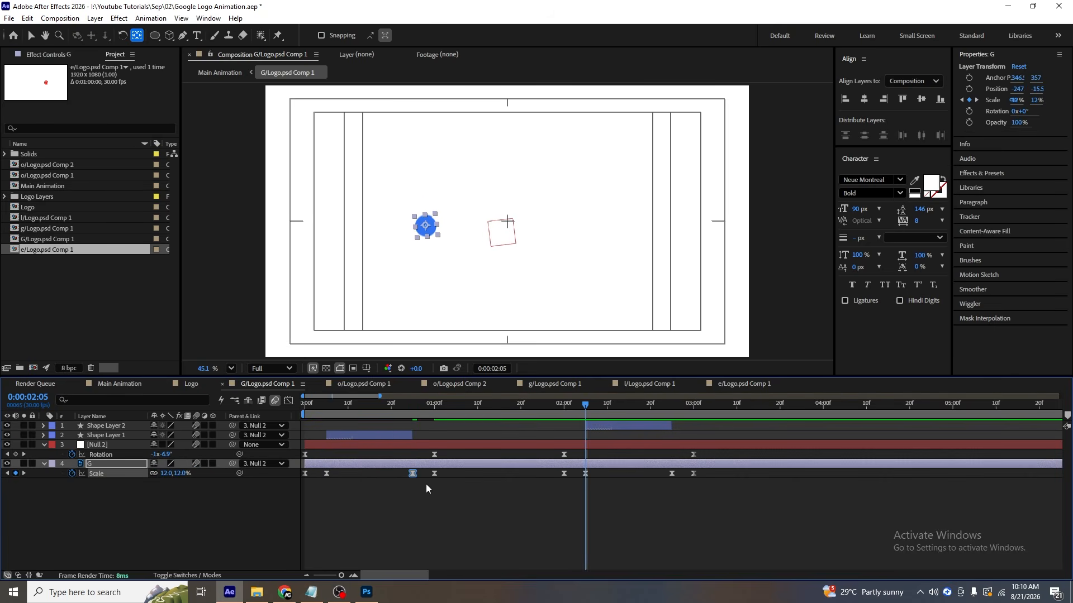
click(166, 473)
text(10)
key(Return)
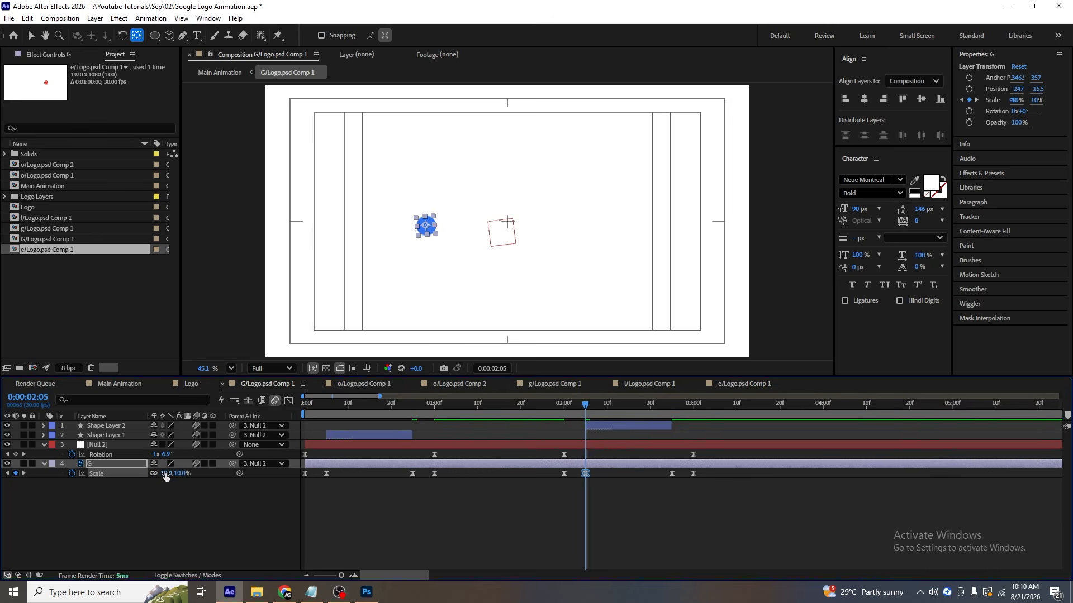
key(k)
click(166, 473)
text(1)
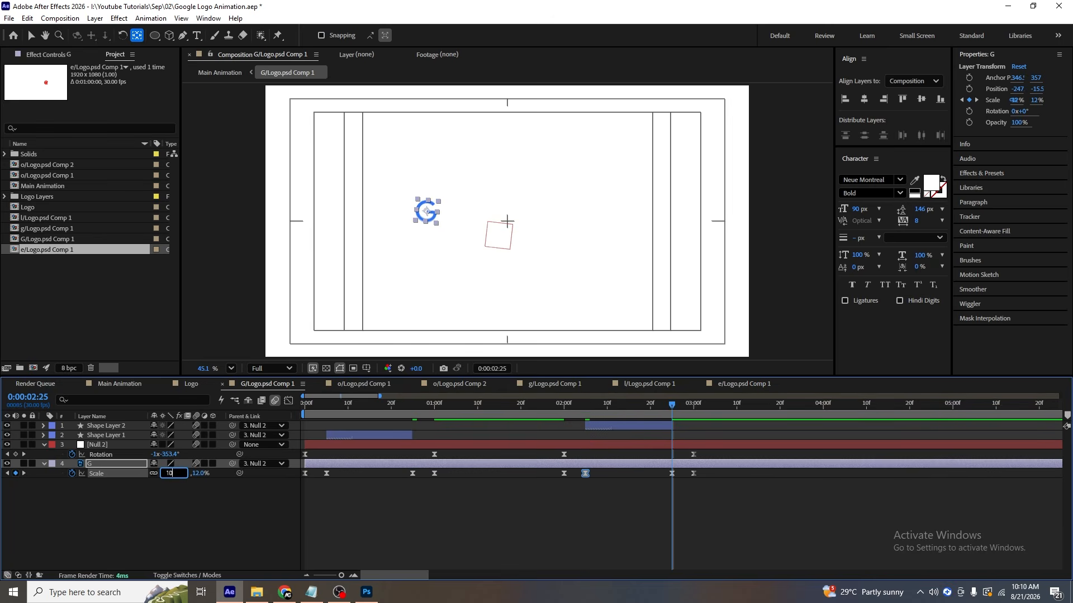
text(0)
key(Return)
Play back the G animation to check the letter-to-circle transitions at the reduced scale, and return to the start.
key(space)
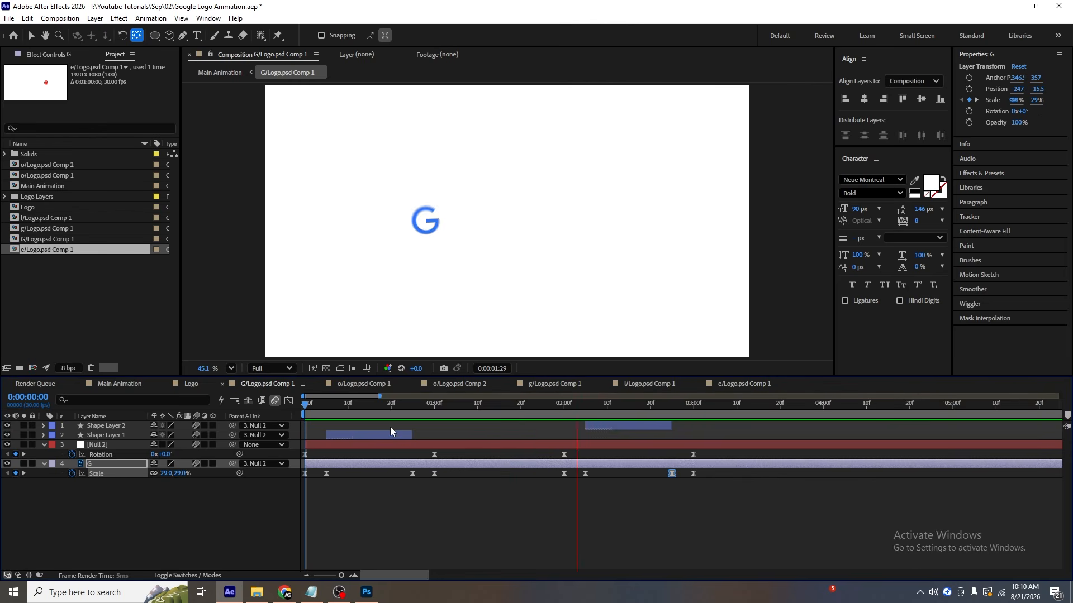
key(space)
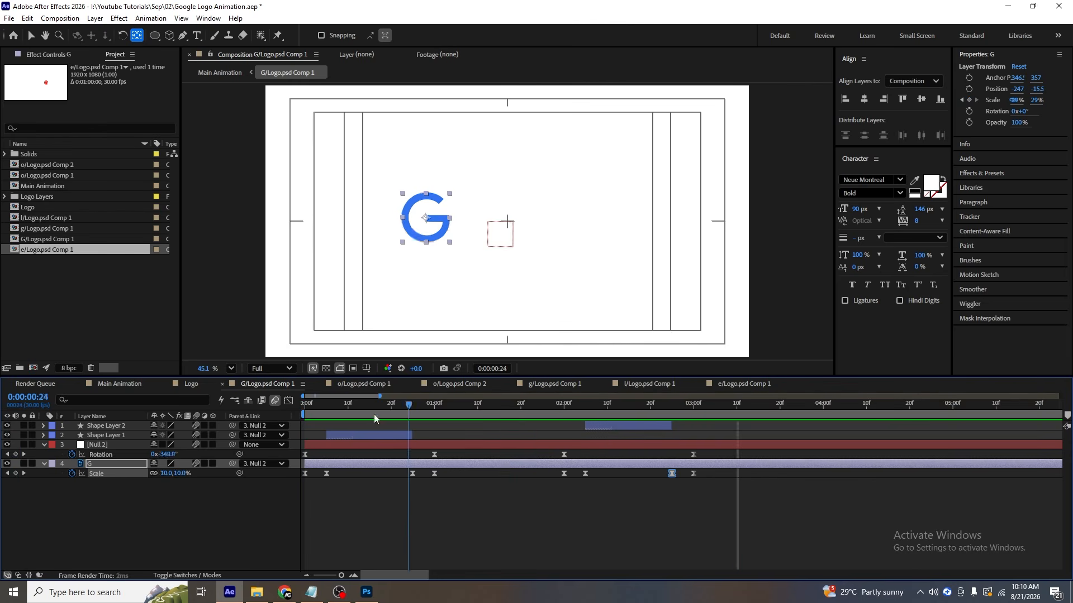
key(space)
key(space)
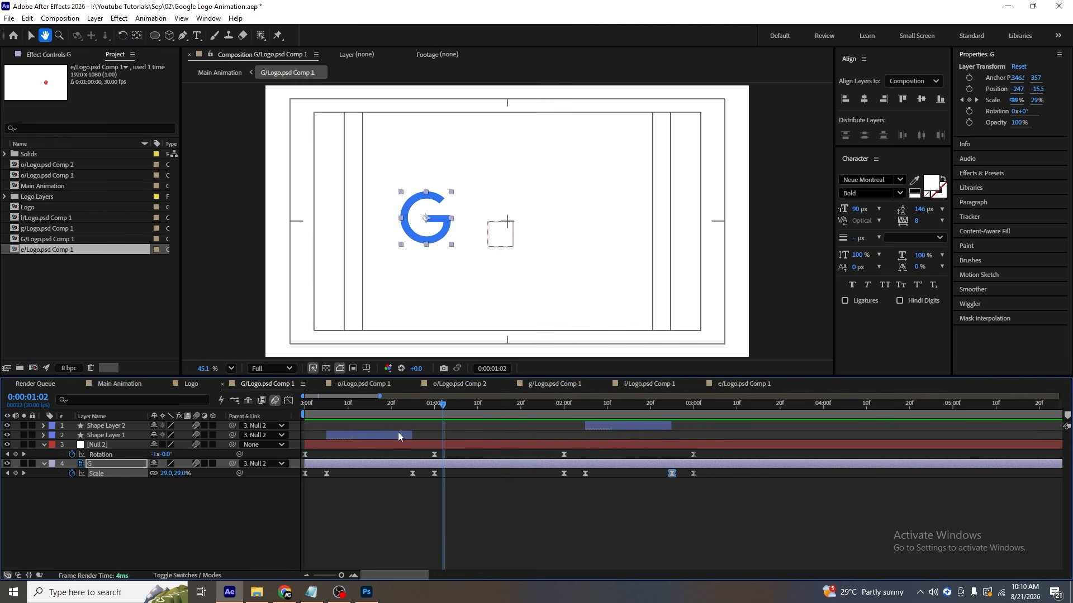
drag(436, 405, 413, 405)
key(Home)
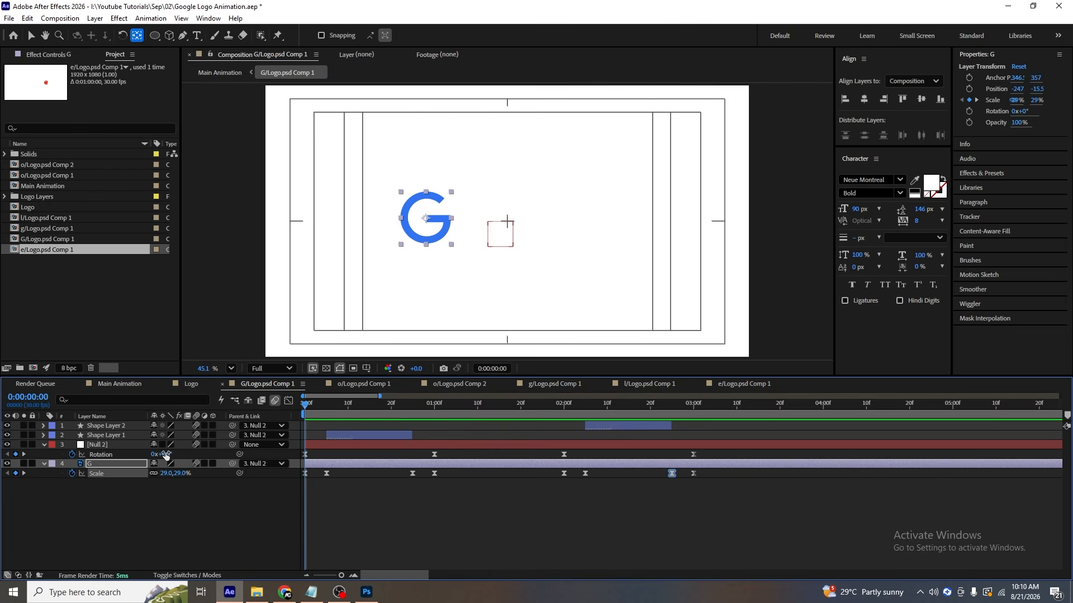
Copy the null's rotation keyframes from the G composition onto Null 2 in o/Logo.psd Comp 1.
click(112, 454)
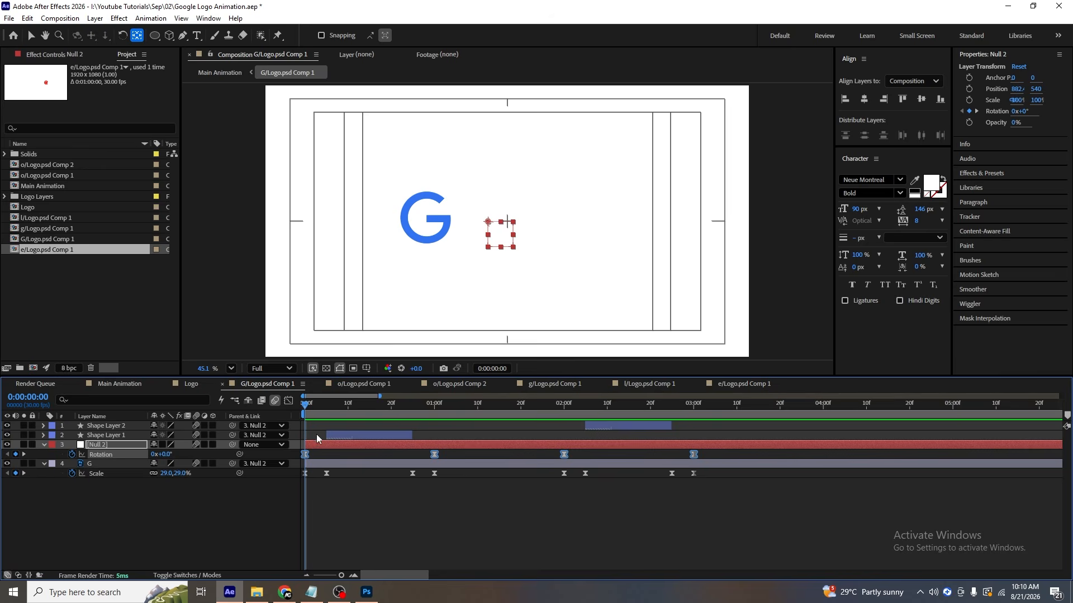
click(363, 385)
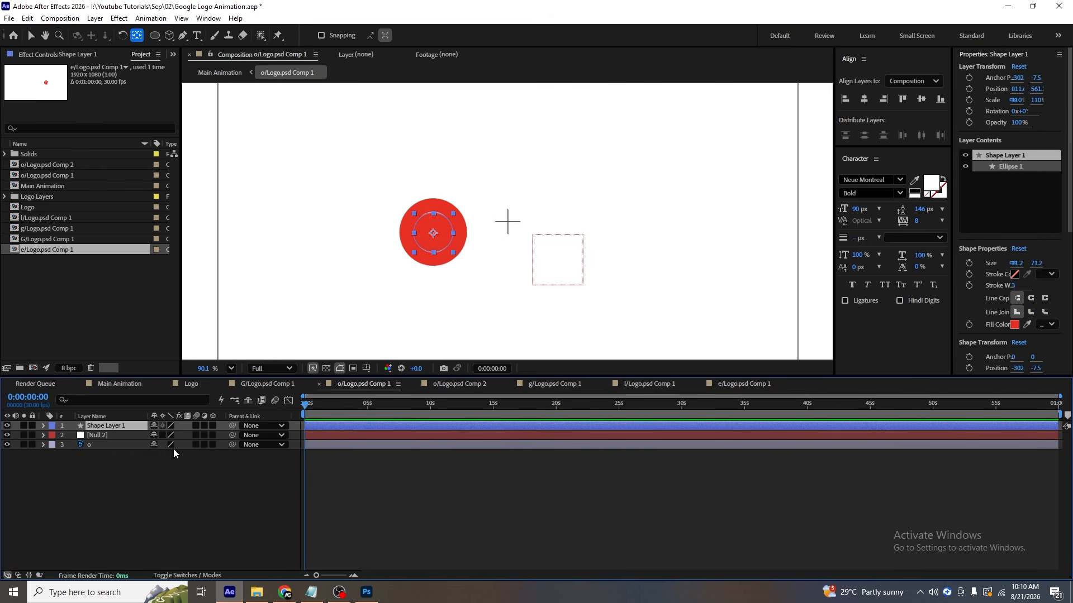
click(107, 437)
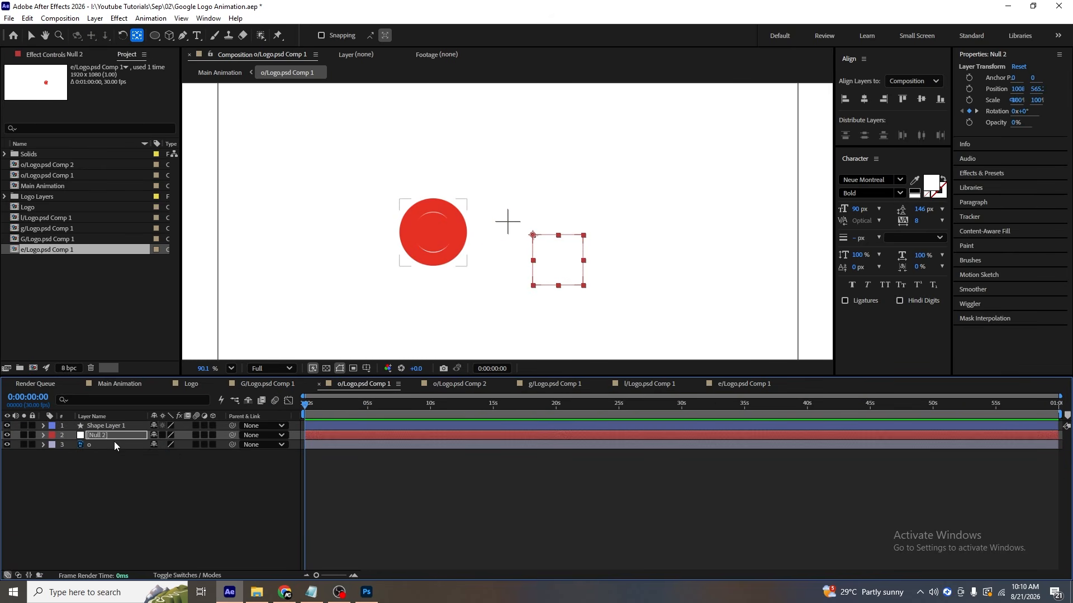
Parent Shape Layer 1 and the o layer to Null 2 in o/Logo.psd Comp 1.
click(114, 444)
ctrl+click(102, 424)
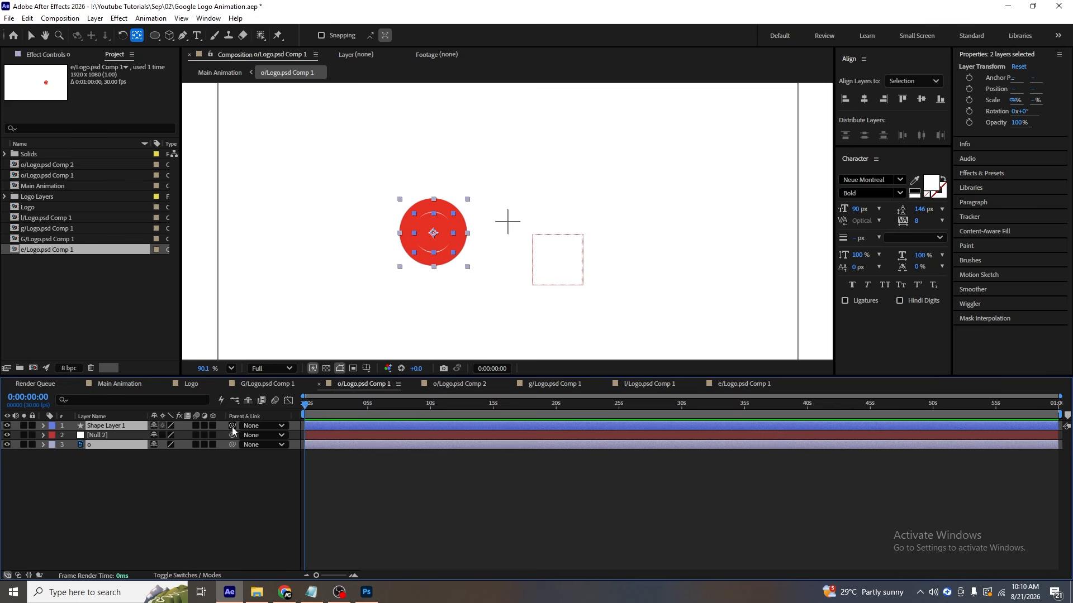
drag(232, 427, 103, 435)
click(147, 483)
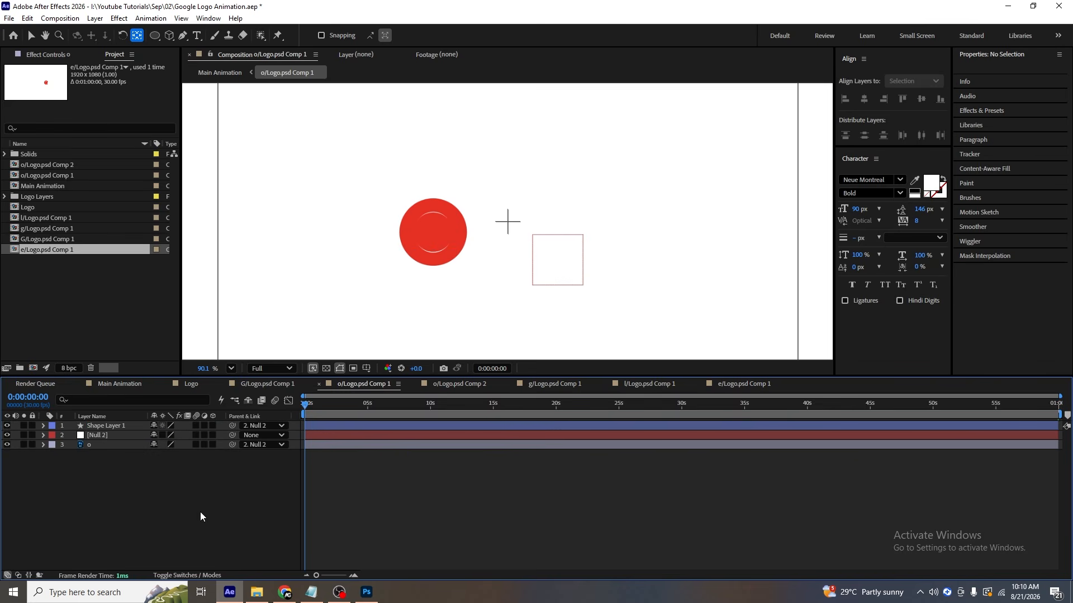
Copy the G layer's scale keyframes from the G composition onto the o layer in o/Logo.psd Comp 1, starting at 0:00:00:00.
key(u)
key(equal)
key(equal)
key(equal)
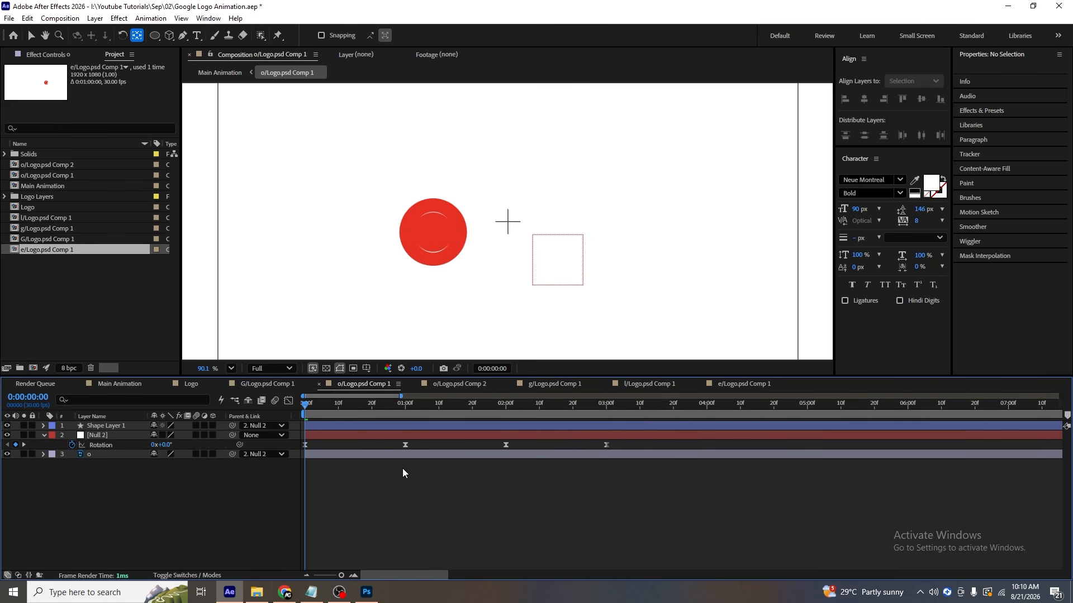
click(266, 384)
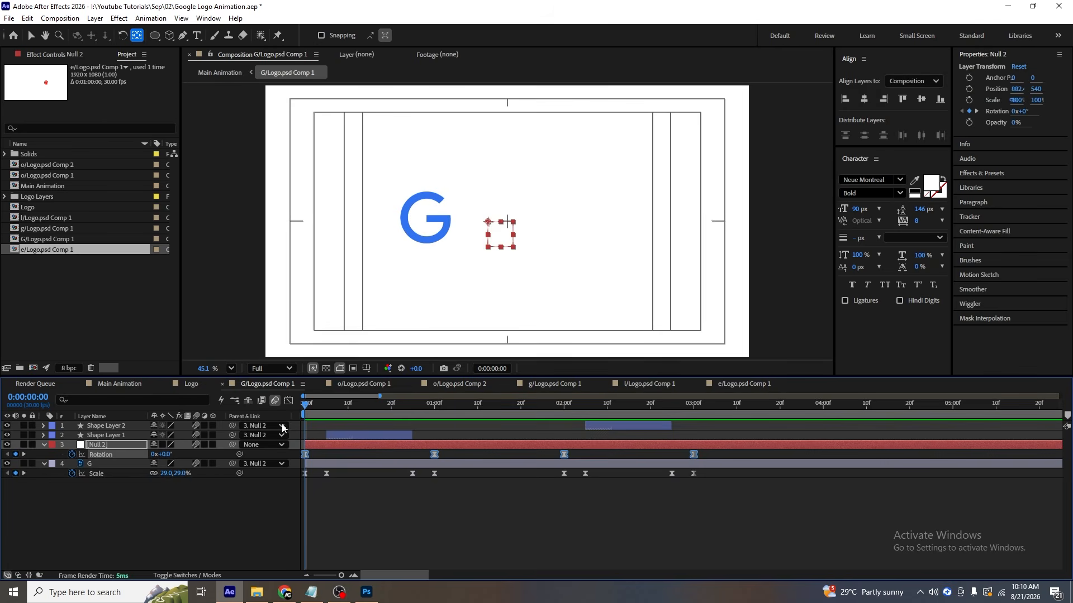
click(121, 475)
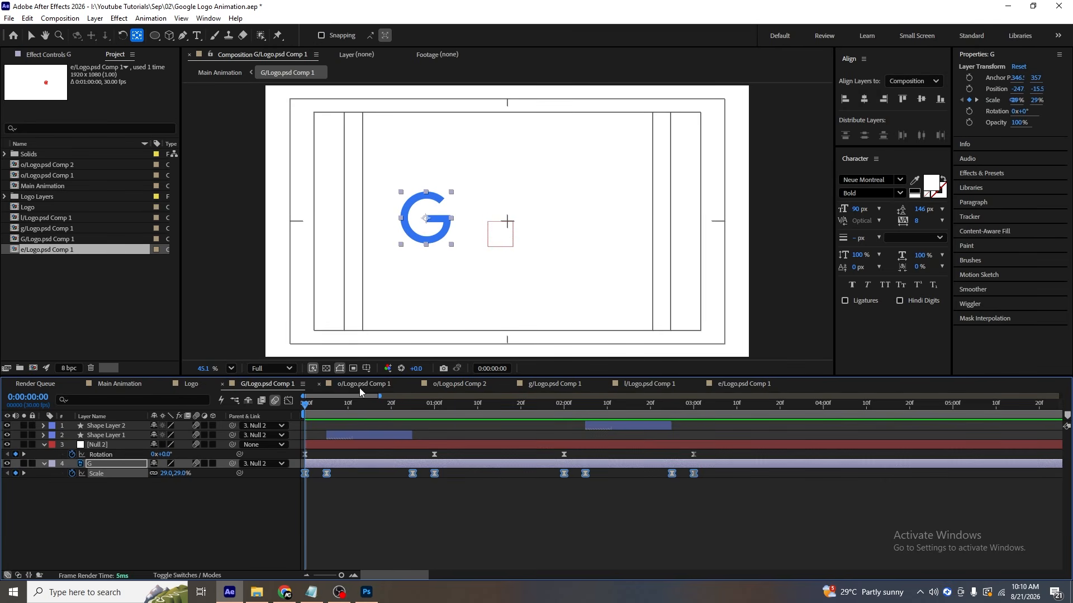
click(359, 386)
click(118, 455)
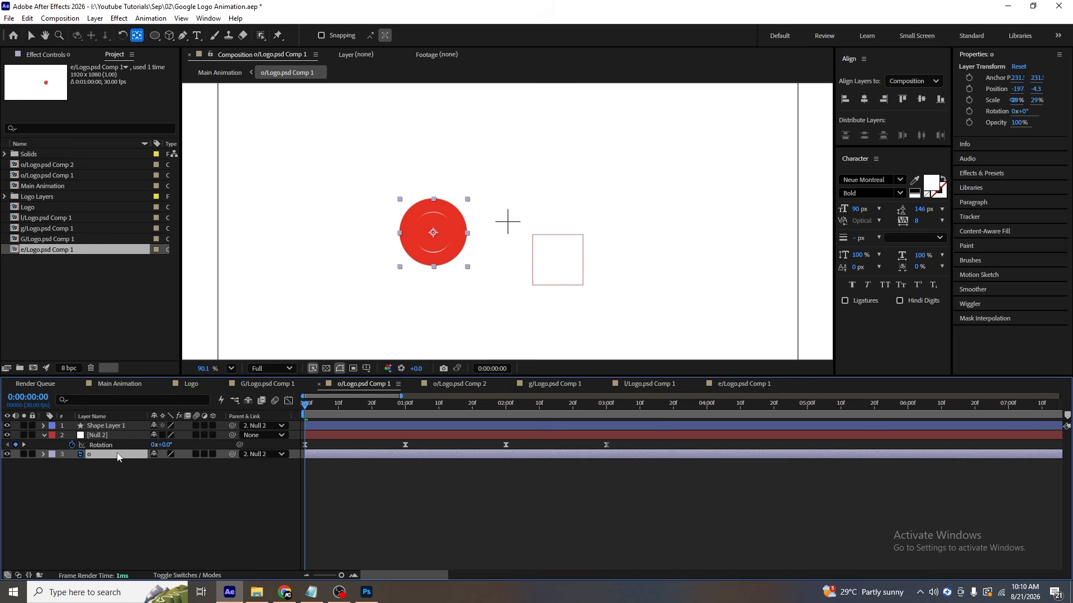
key(ctrl+v)
Trim the red circle's shape layer to start at 0:00:00:05 and split it at 0:00:00:25.
key(k)
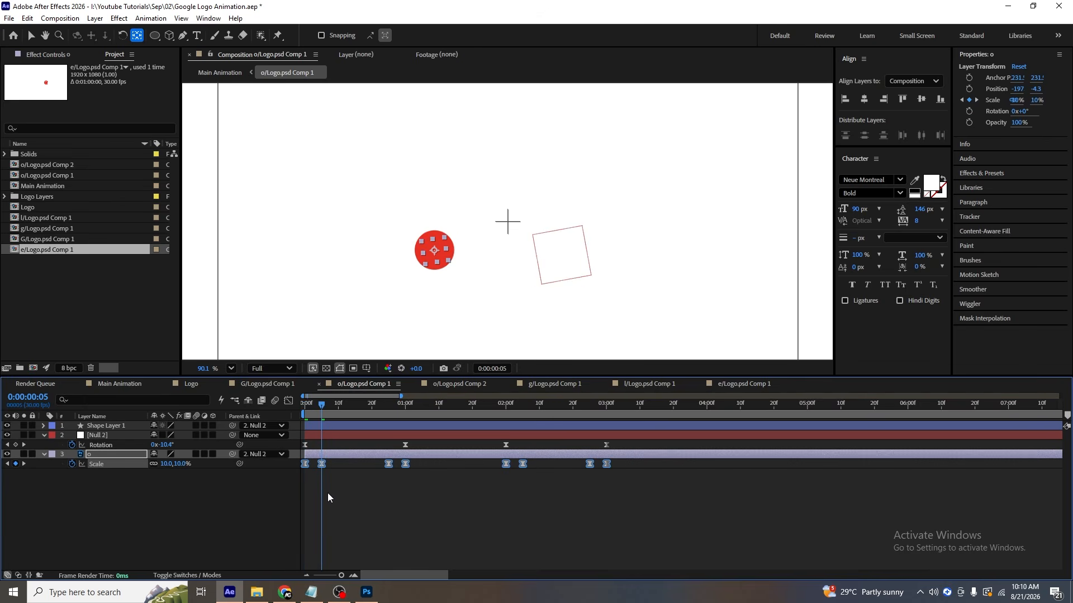
click(328, 497)
click(317, 430)
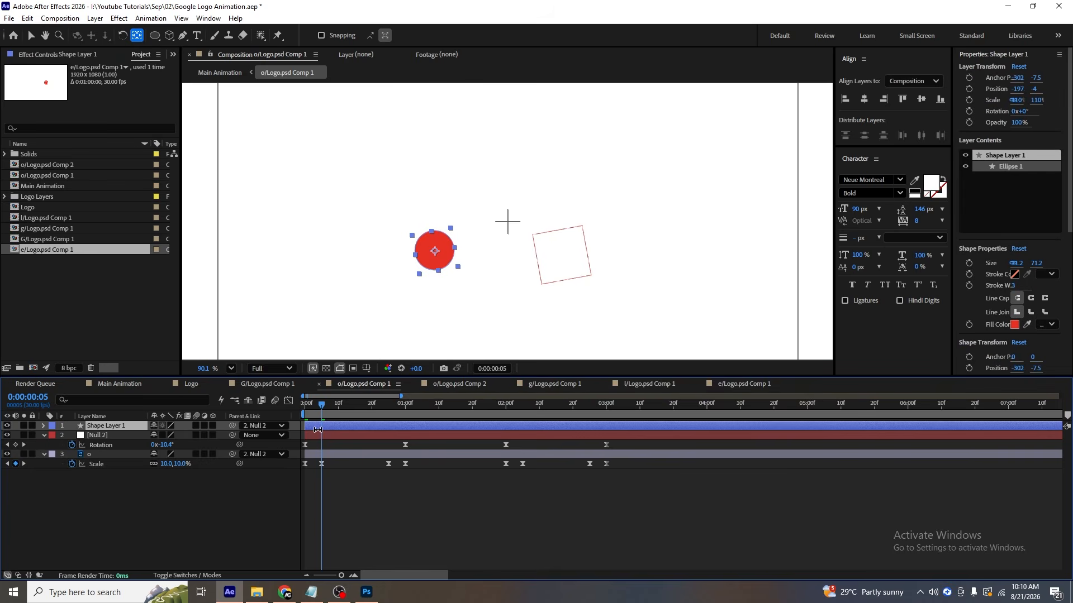
key(alt+[)
key(k)
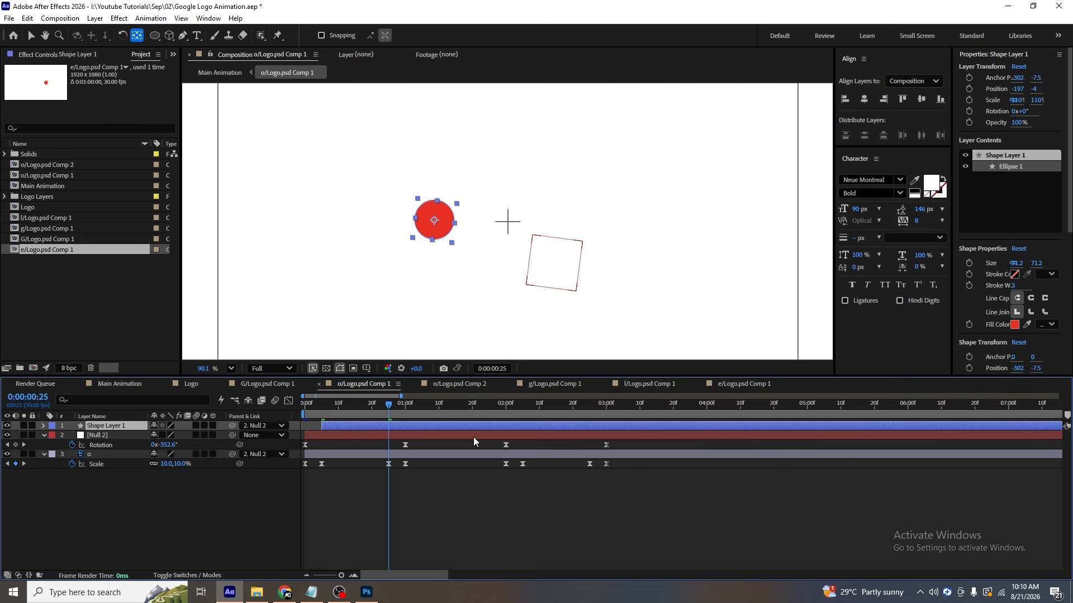
key(ctrl+shift+d)
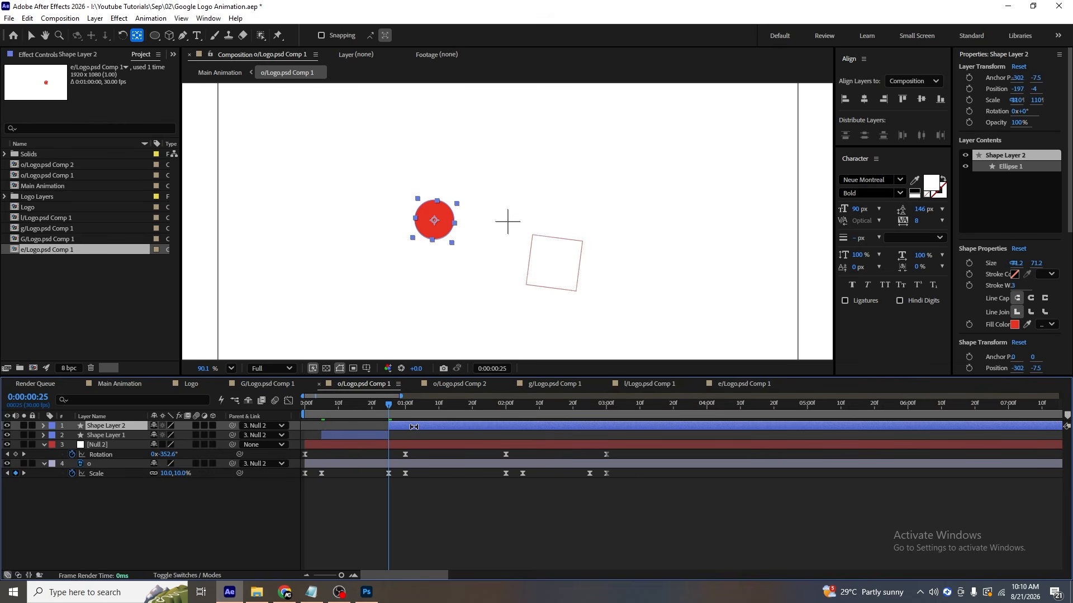
Move the split-off circle layer to start at 0:00:02:05 and trim its end to 0:00:02:25.
key(v)
drag(414, 427, 549, 432)
key(space)
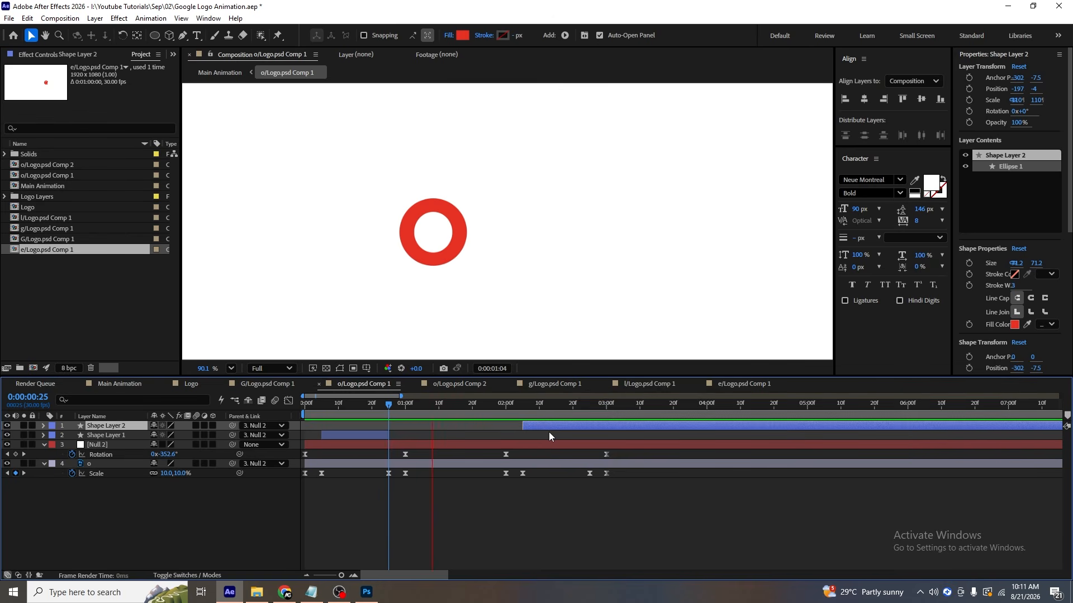
key(space)
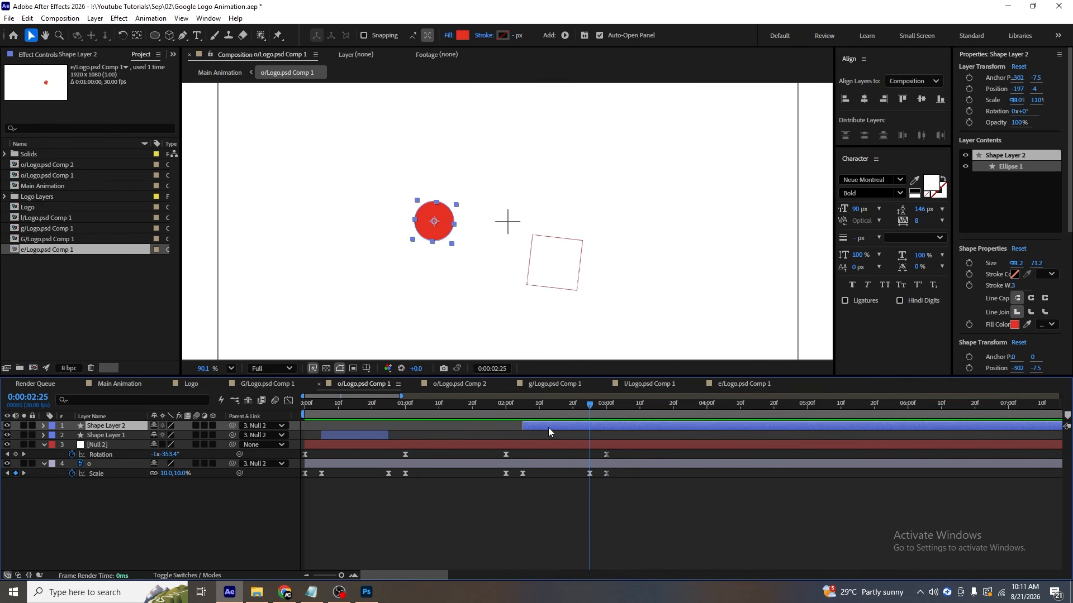
key(alt+])
click(548, 427)
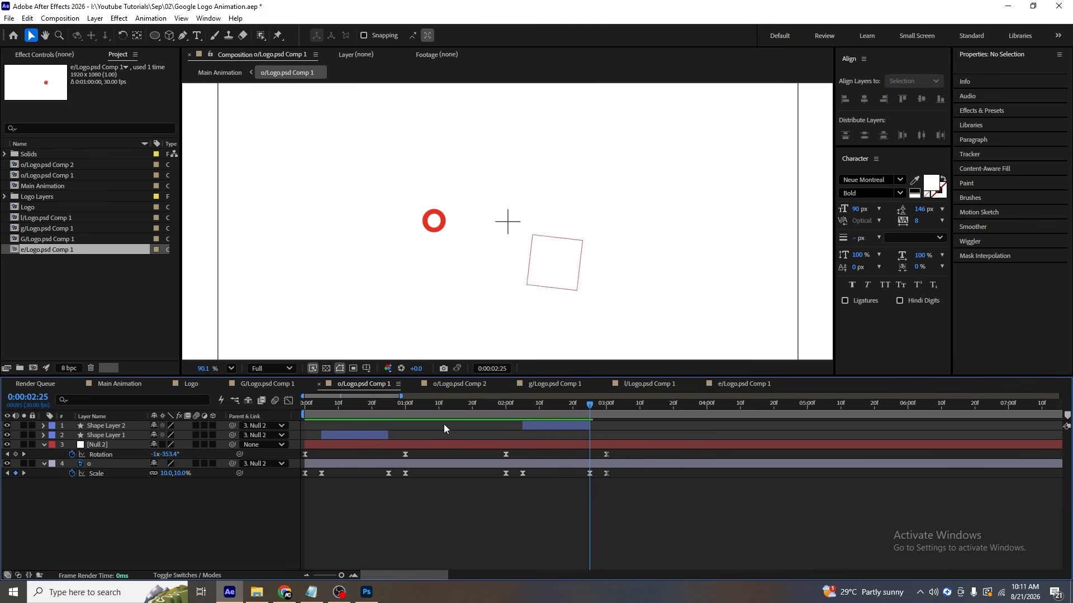
Return to the start of the composition and enable motion blur for all its layers.
key(Home)
key(ctrl+a)
click(196, 426)
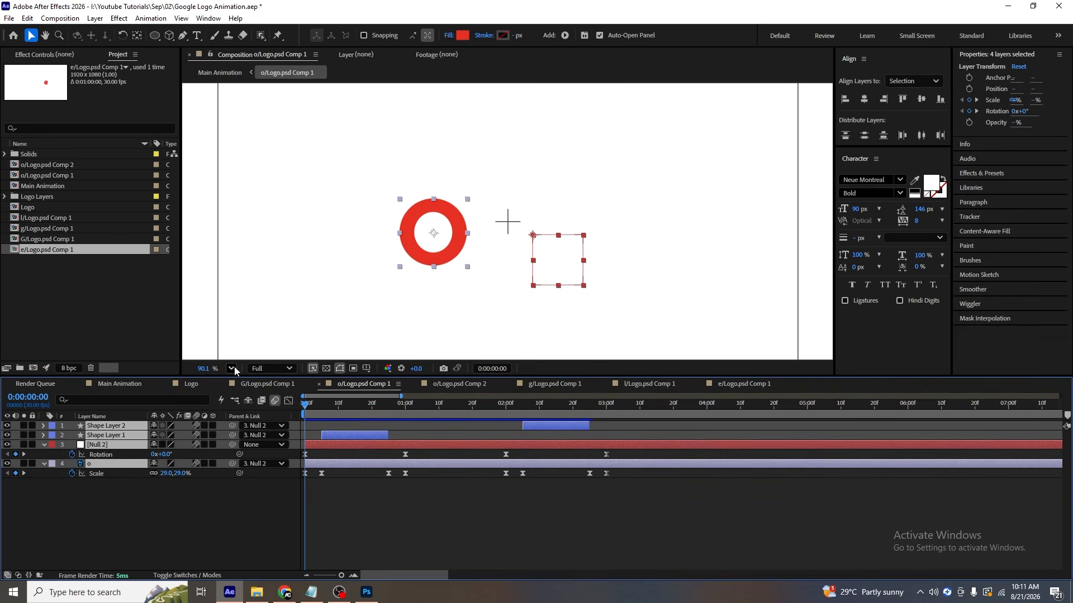
Preview the red o animation with the whole frame in view and return to the start.
click(231, 368)
click(252, 144)
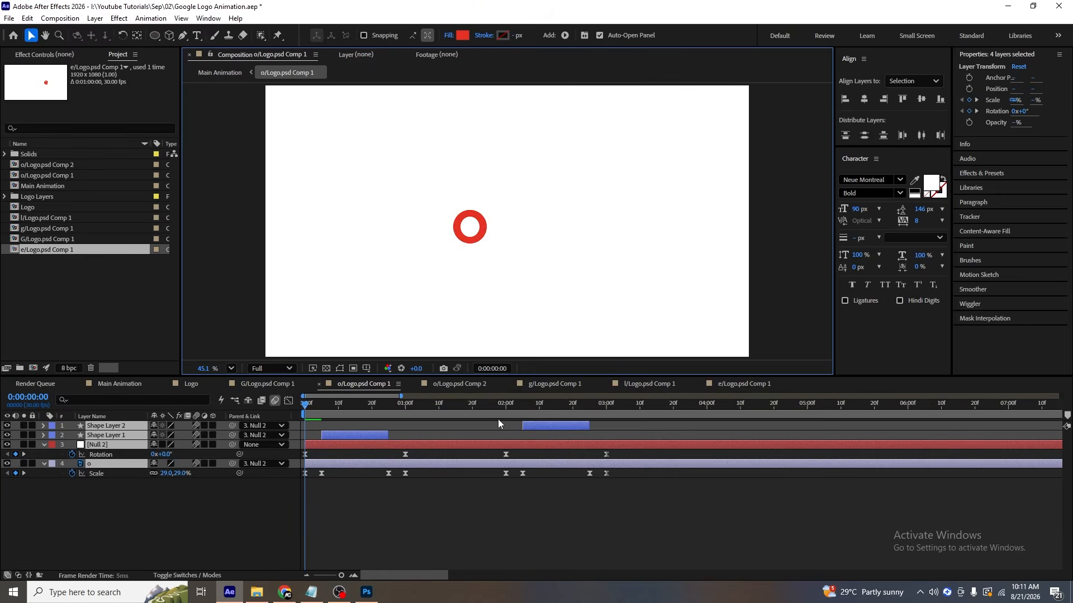
key(space)
key(space)
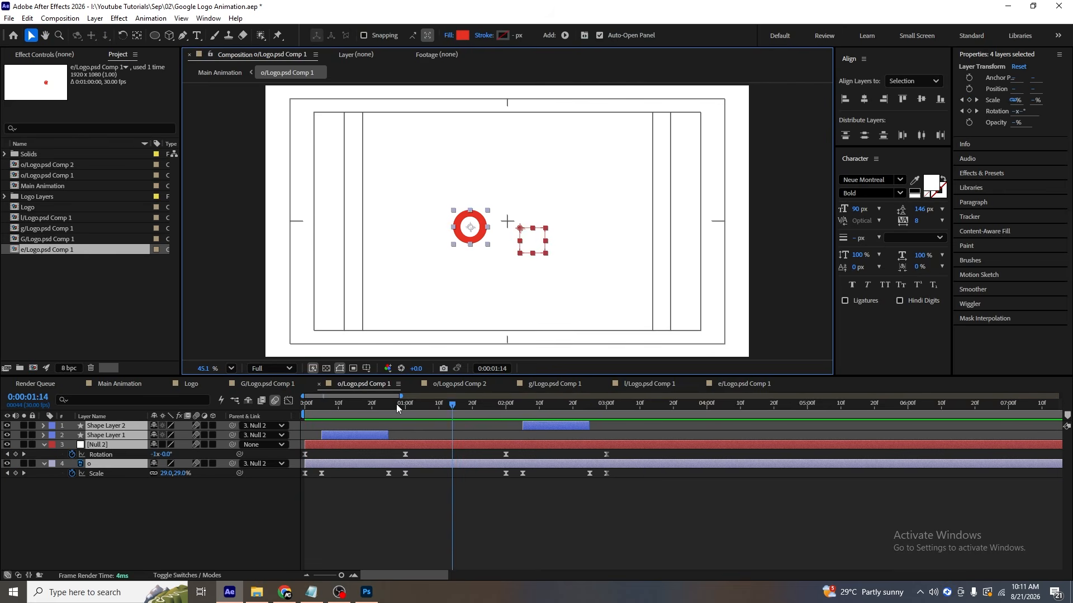
drag(345, 406, 293, 414)
click(352, 491)
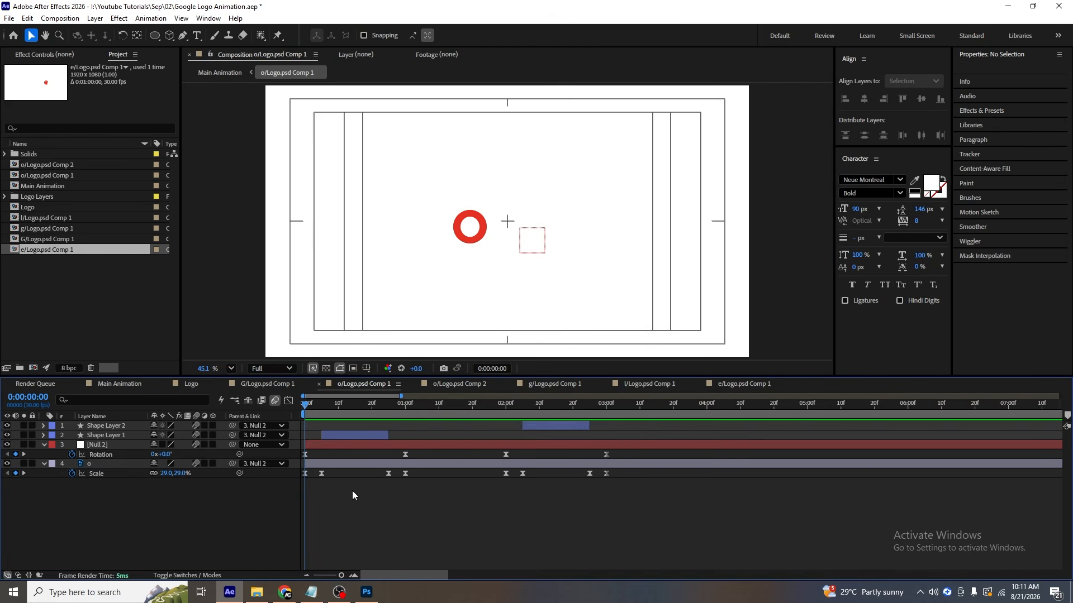
Set the o layer's scale keyframes at 0:00:00:05 and 0:00:00:25 to 18%.
key(equal)
key(equal)
key(k)
click(378, 466)
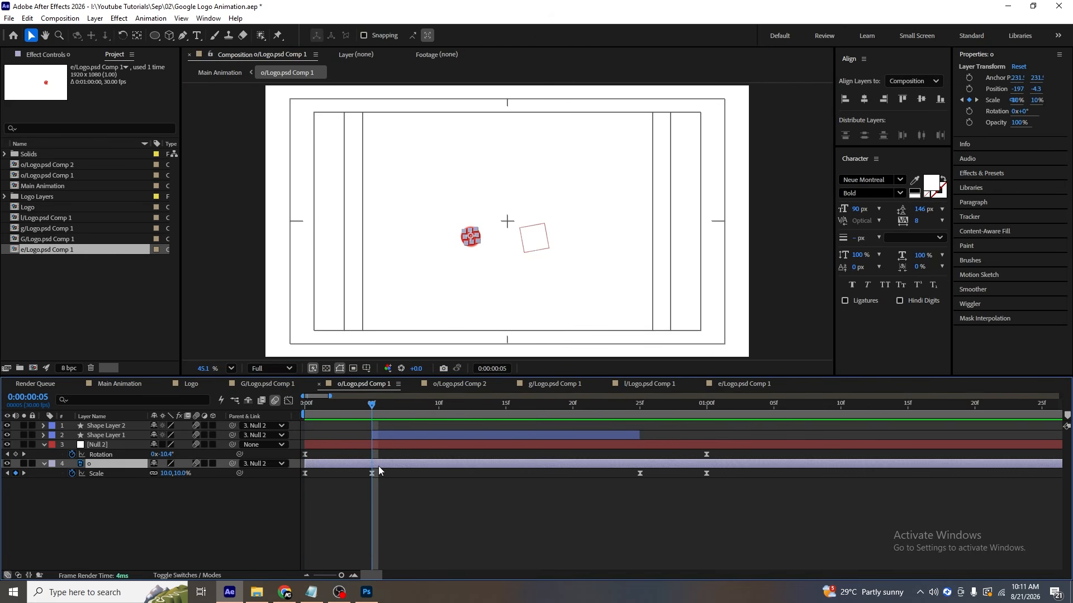
scroll(479, 248, up, 5)
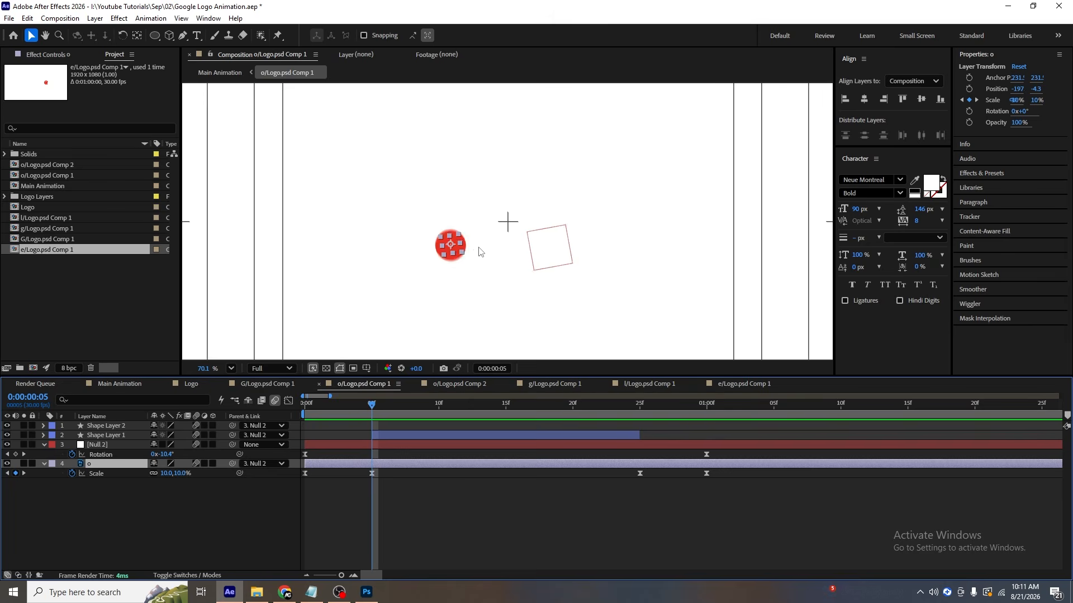
mouse_move(168, 475)
mouse_down()
mouse_move(178, 475)
mouse_move(167, 475)
mouse_up()
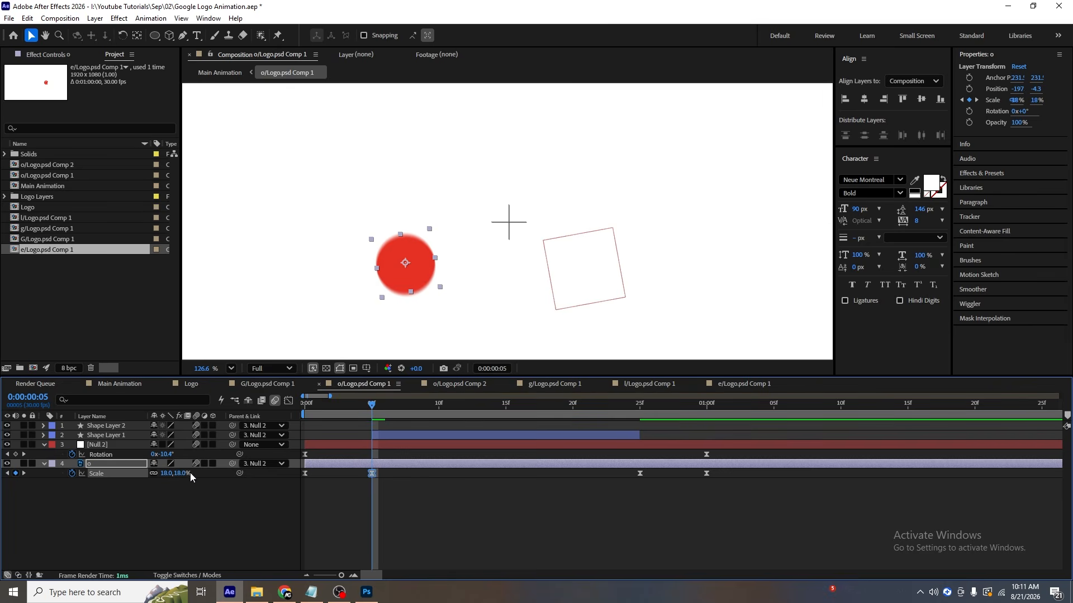
key(k)
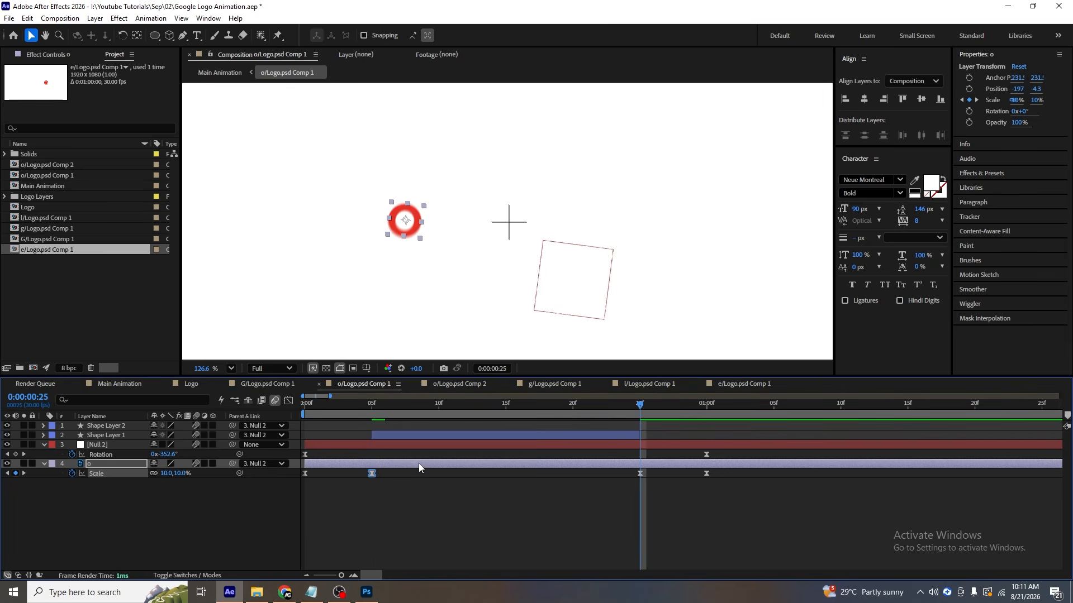
click(164, 473)
text(18)
key(Return)
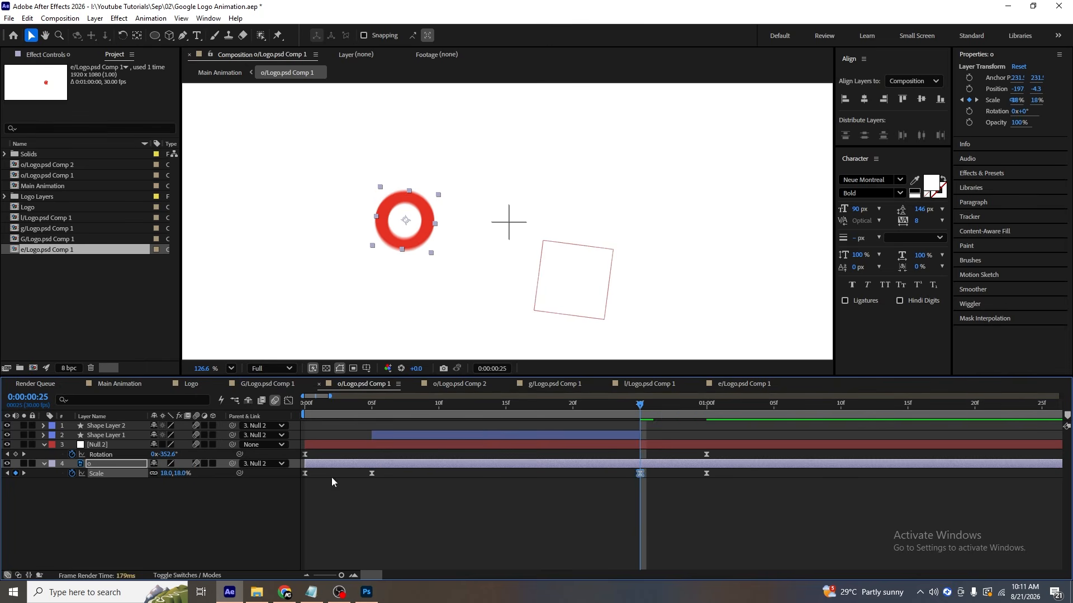
Set the o layer's scale keyframes at 0:00:02:05 and 0:00:02:25 to 18%, and play the animation from the start.
key(minus)
key(minus)
key(minus)
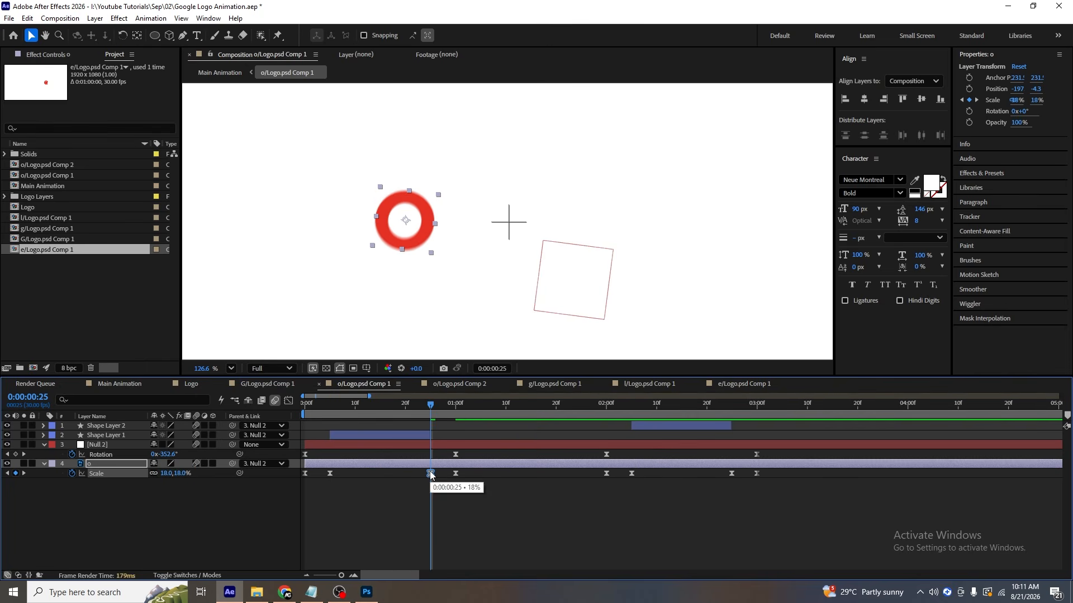
click(631, 474)
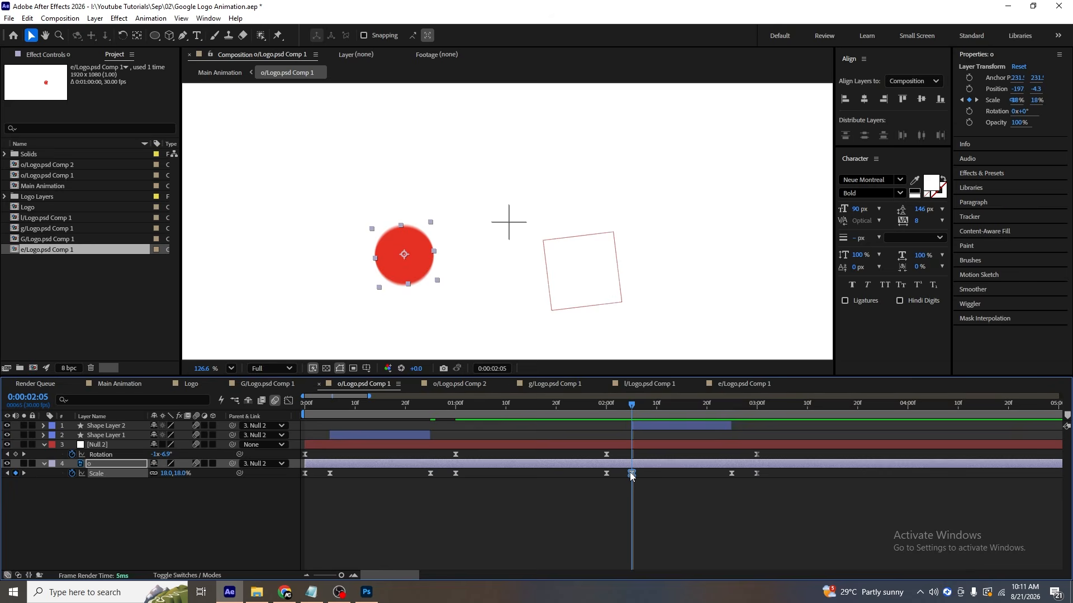
key(k)
key(k)
key(j)
click(731, 475)
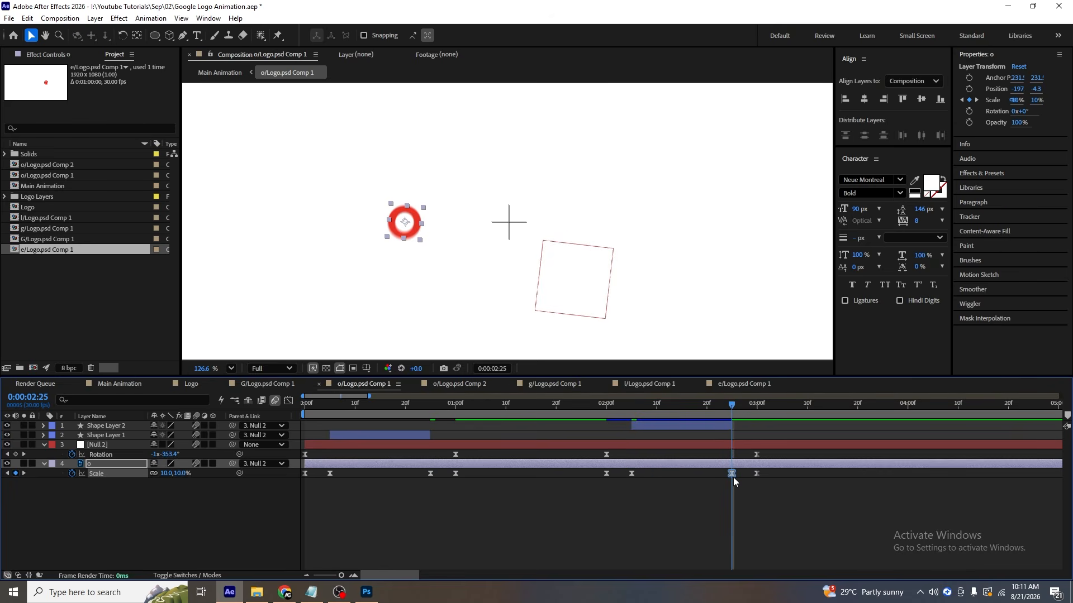
key(minus)
key(minus)
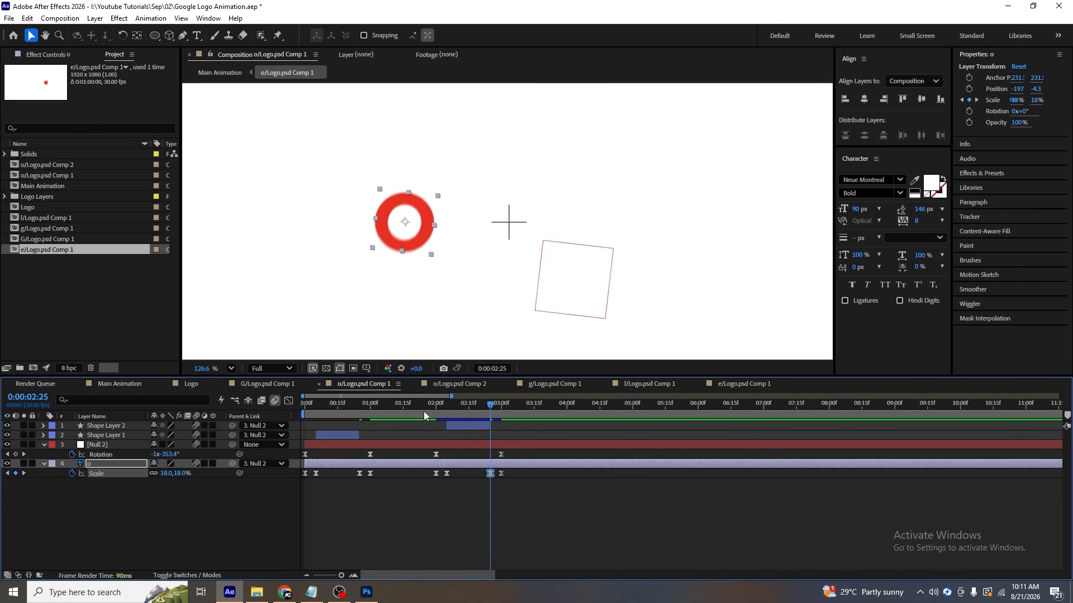
key(Home)
key(space)
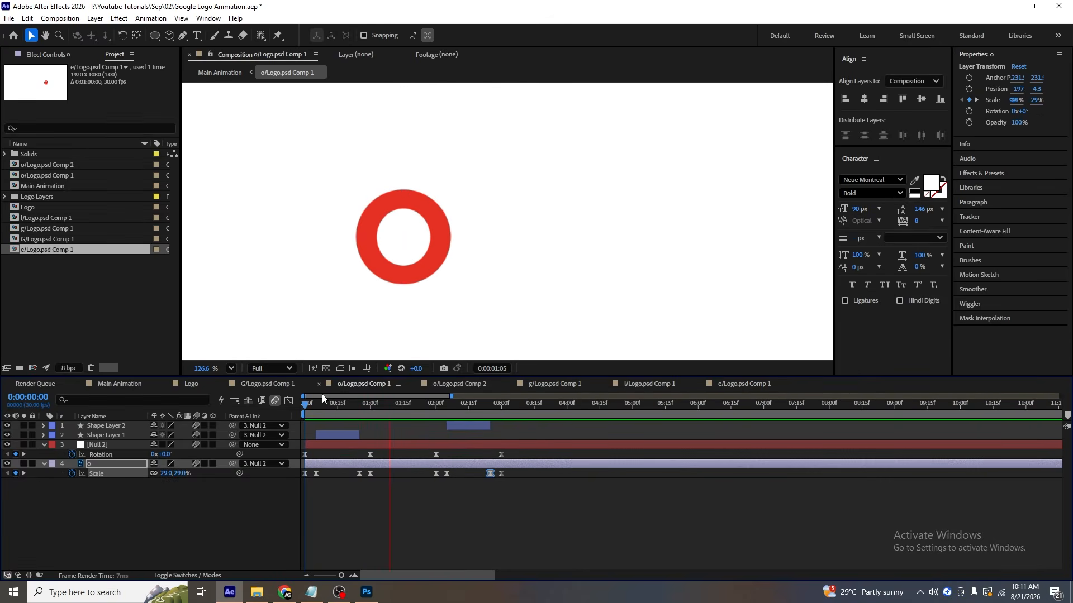
Copy all of Null 2's rotation keyframes in o/Logo.psd Comp 1 and open o/Logo.psd Comp 2.
click(454, 385)
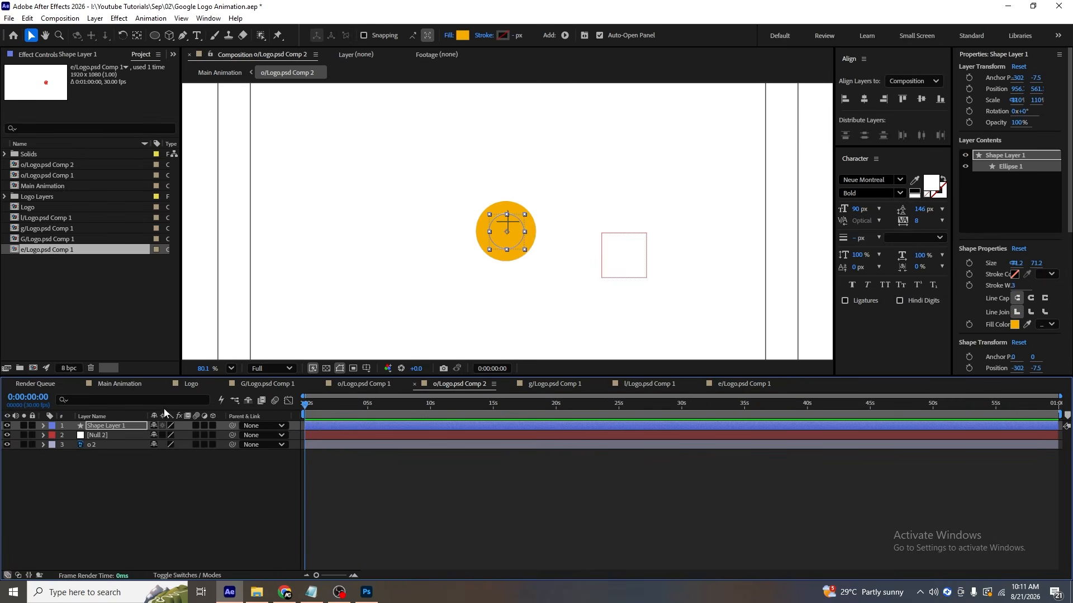
click(345, 387)
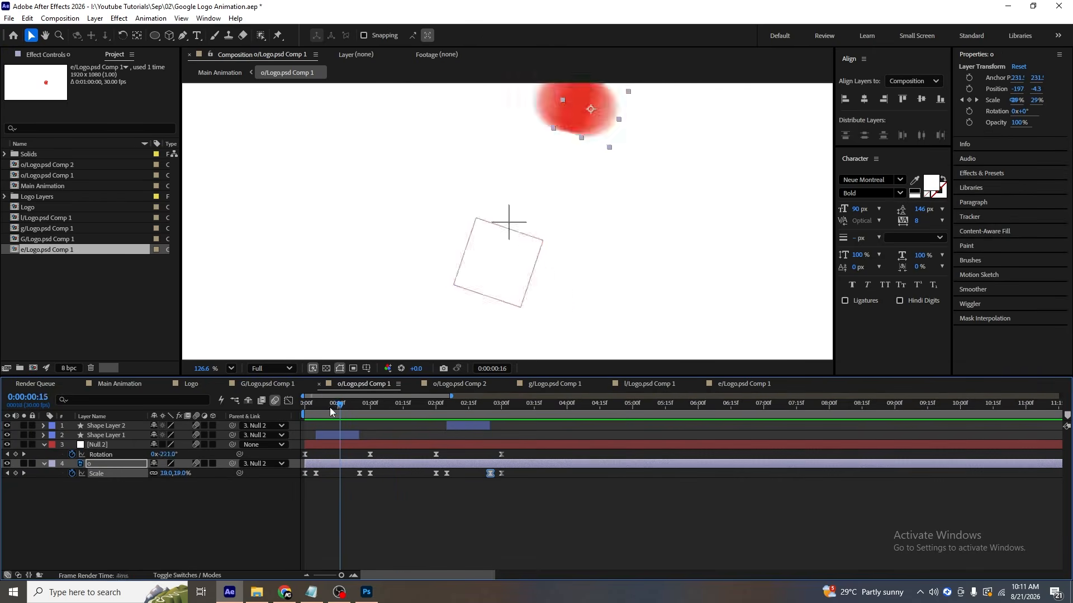
click(102, 455)
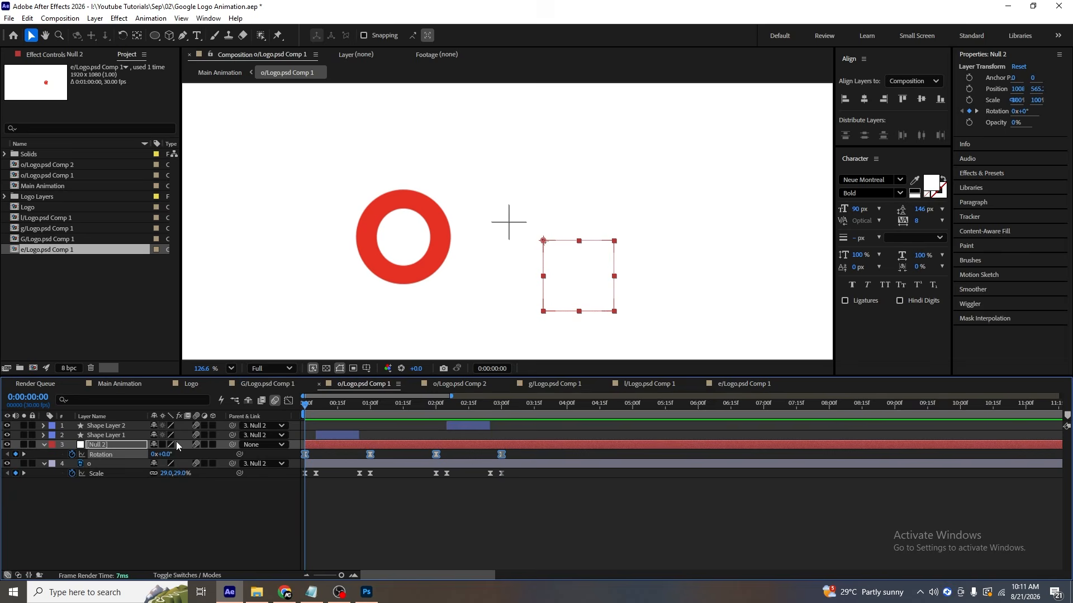
click(444, 384)
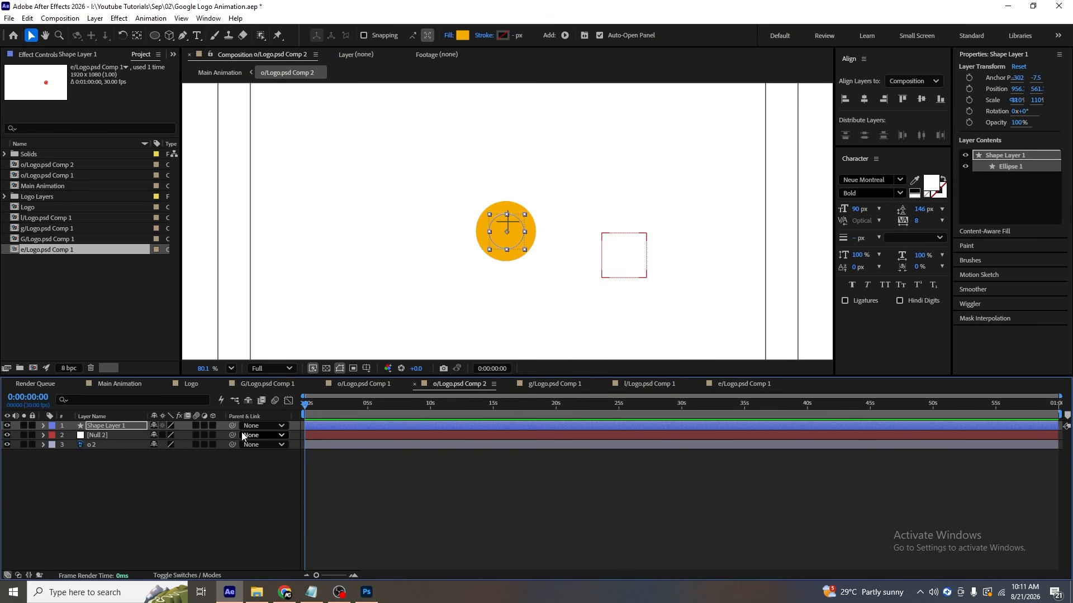
Parent Shape Layer 1 and the o 2 layer to Null 2 in o/Logo.psd Comp 2.
key(ctrl+a)
drag(233, 425, 145, 433)
click(147, 472)
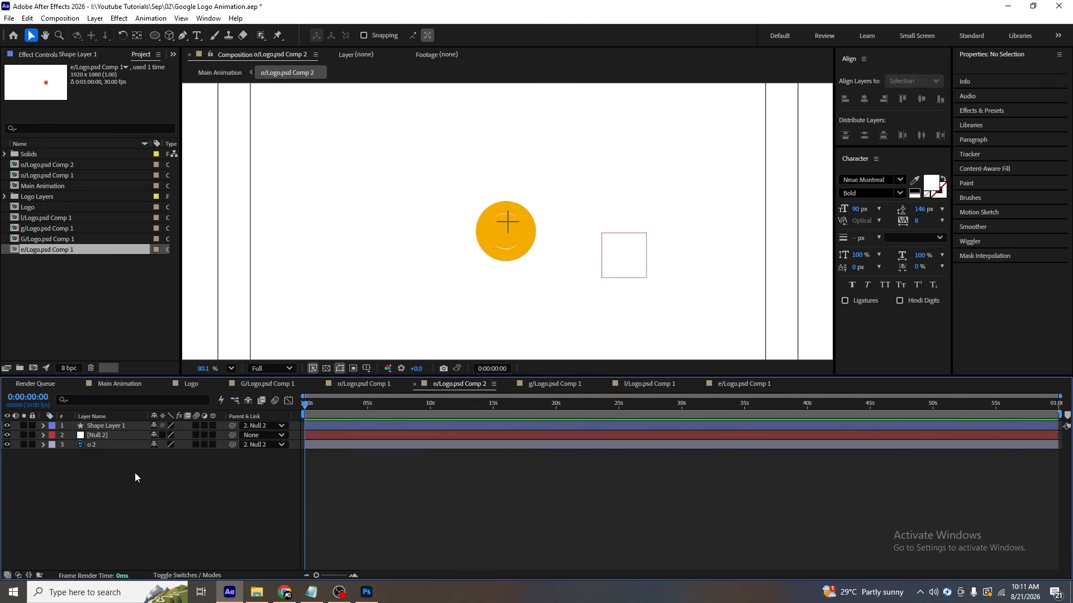
Apply the copied rotation keyframes to Null 2 in o/Logo.psd Comp 2 and display them in the timeline.
click(96, 435)
key(r)
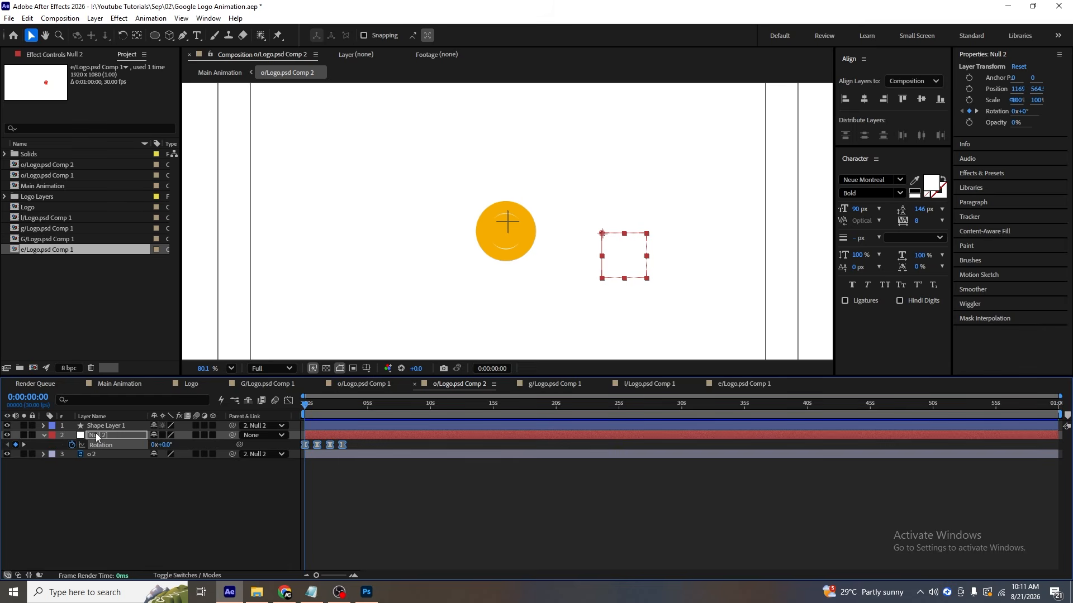
scroll(256, 476, up, 5)
click(380, 485)
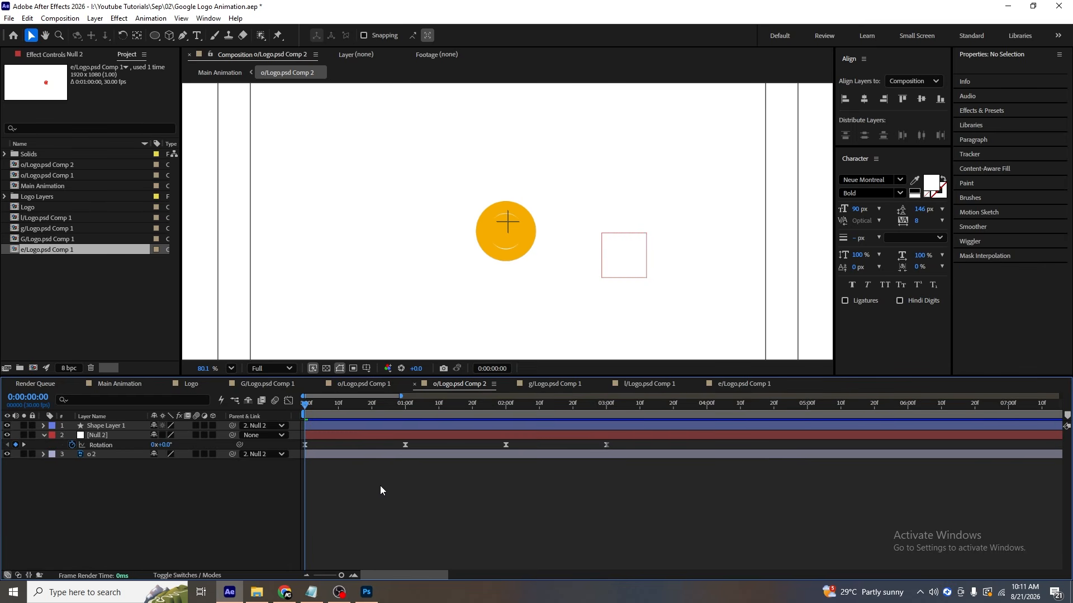
Copy all scale keyframes from the o layer in o/Logo.psd Comp 1 onto the o 2 layer in o/Logo.psd Comp 2.
click(366, 386)
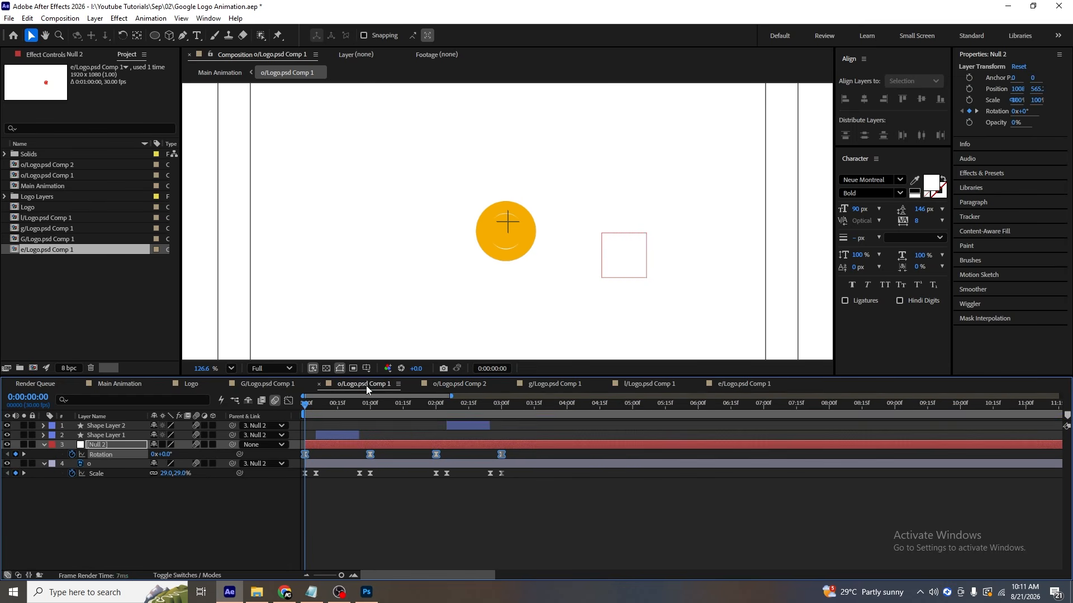
click(99, 473)
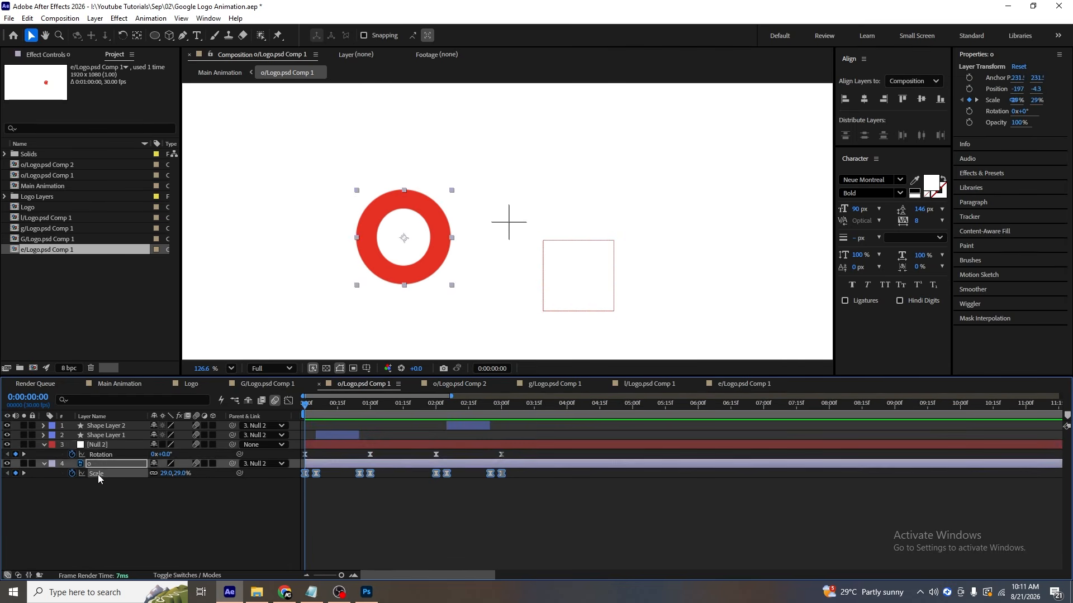
click(440, 384)
click(356, 457)
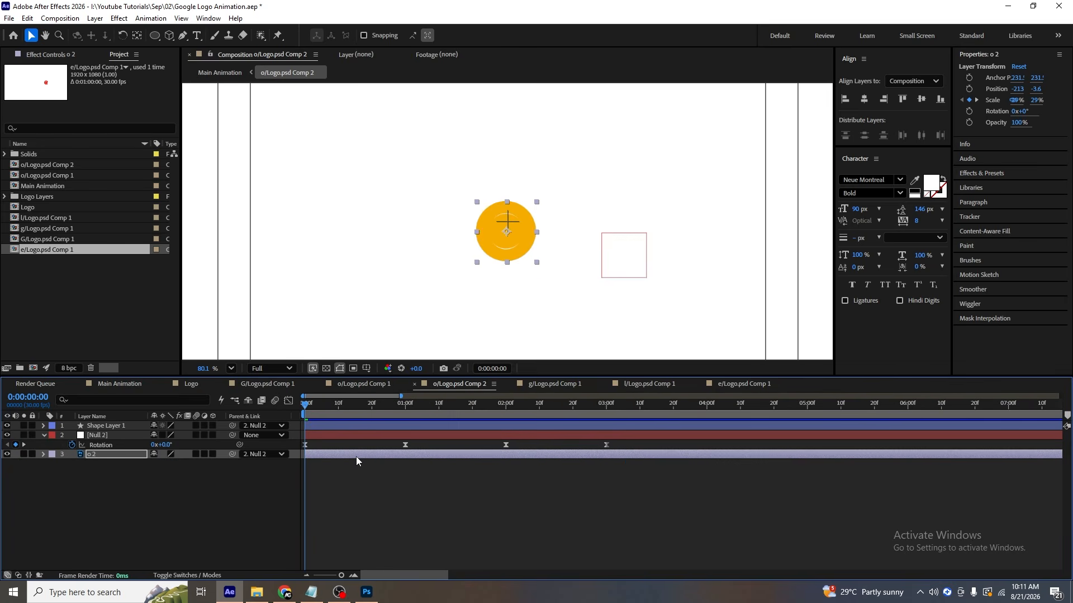
key(ctrl+v)
click(360, 462)
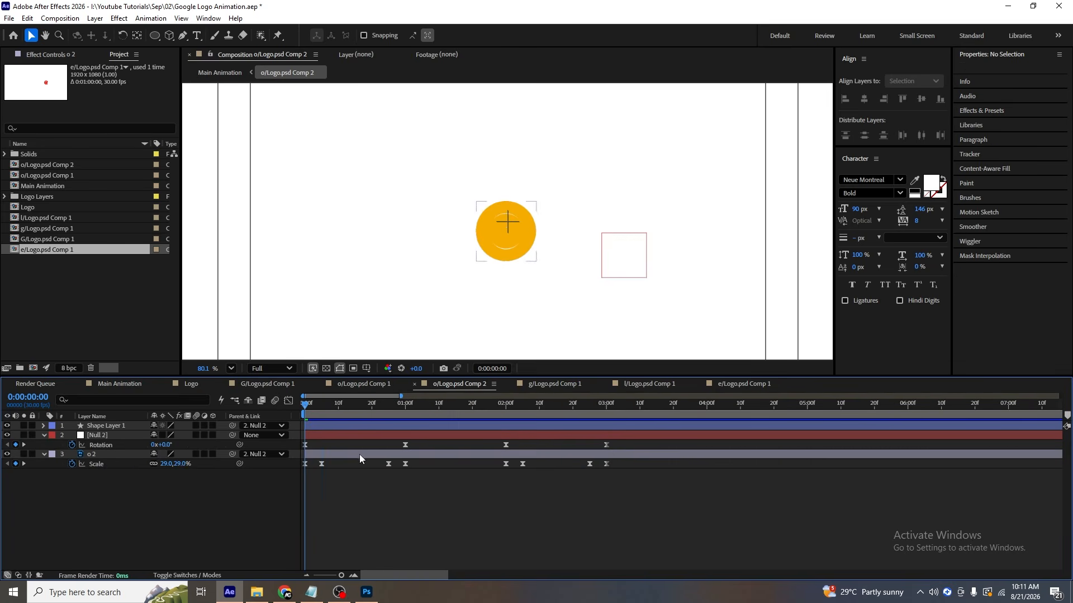
Trim the start of Shape Layer 1 to the o 2 layer's second scale keyframe at 0:00:00:05.
key(k)
click(316, 428)
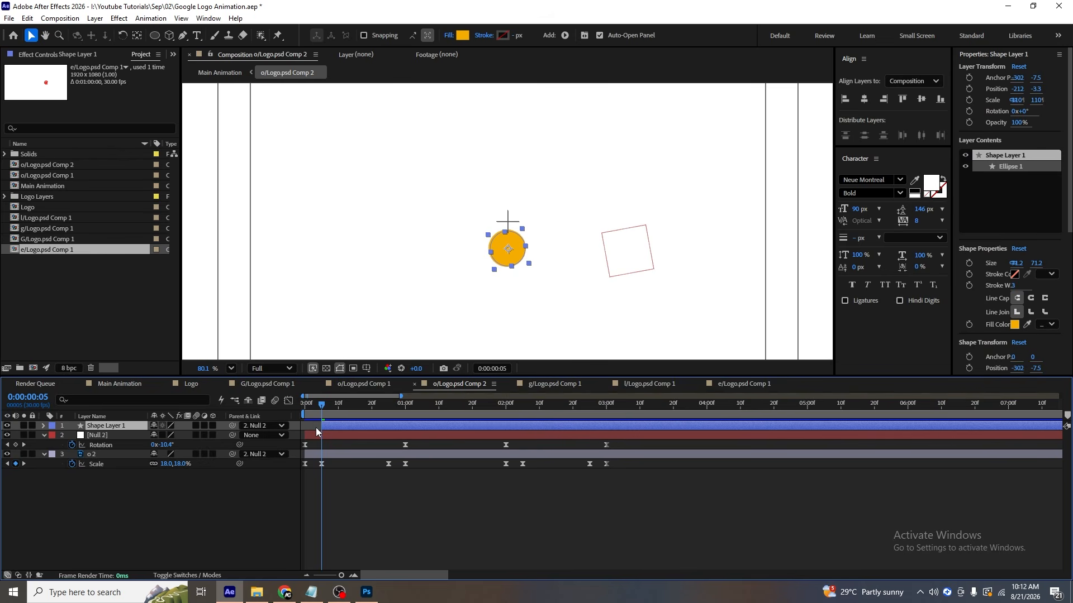
Split Shape Layer 1 at 0:00:00:25 and trim the second piece to run from 0:00:02:05 to 0:00:02:25.
key(k)
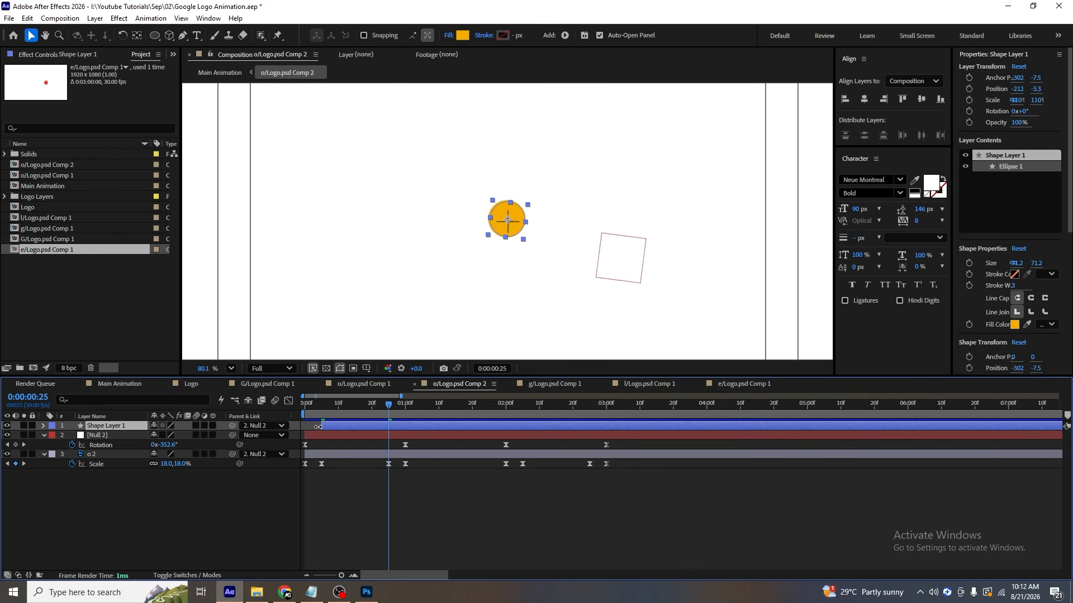
key(ctrl+shift+d)
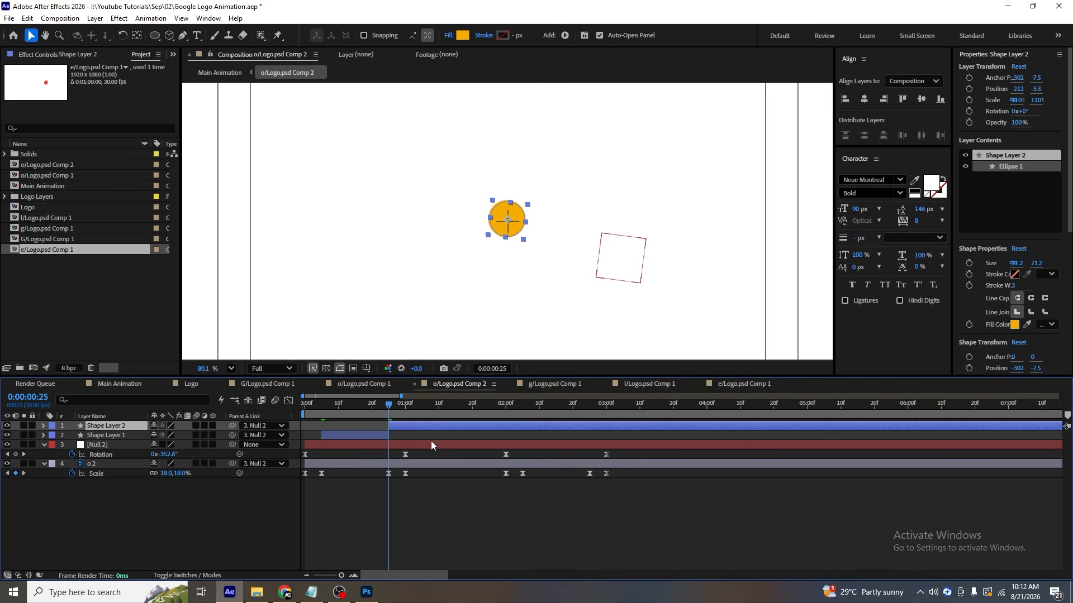
click(509, 410)
key(k)
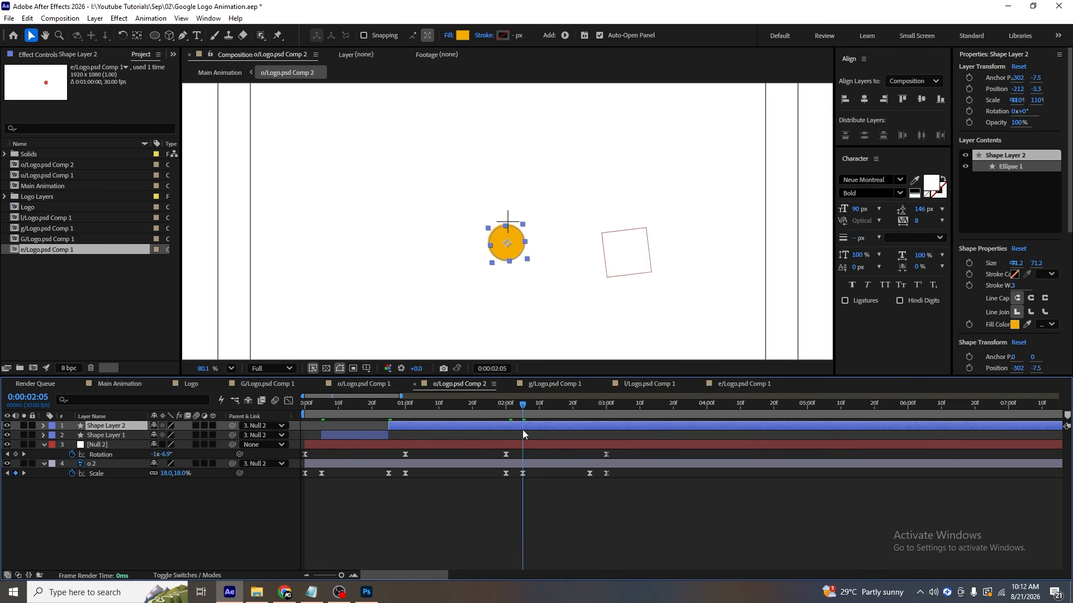
key(alt+bracketleft)
key(k)
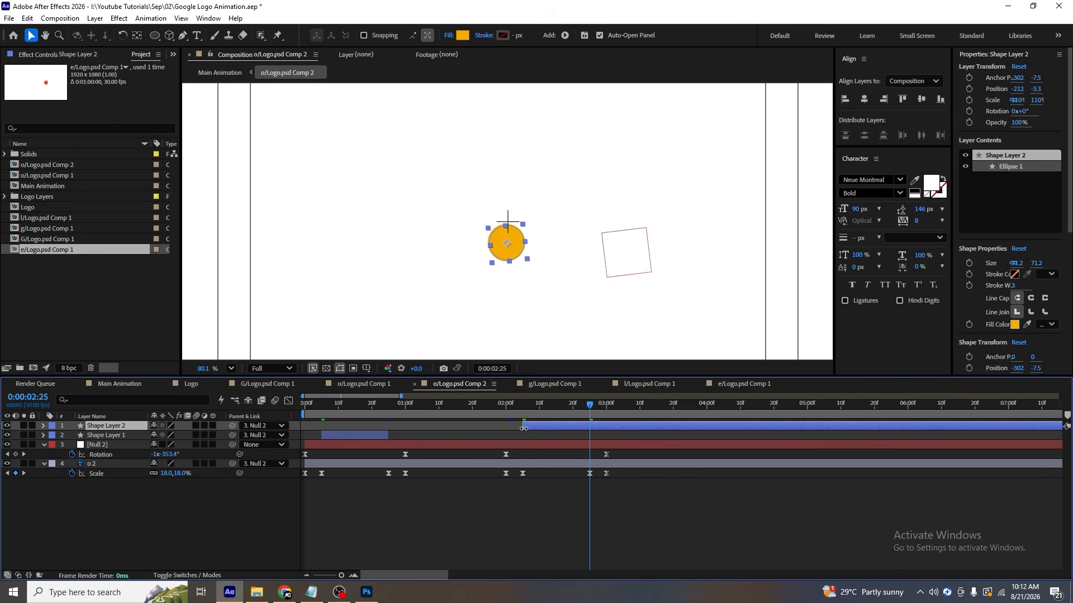
key(ctrl+shift+d)
key(Delete)
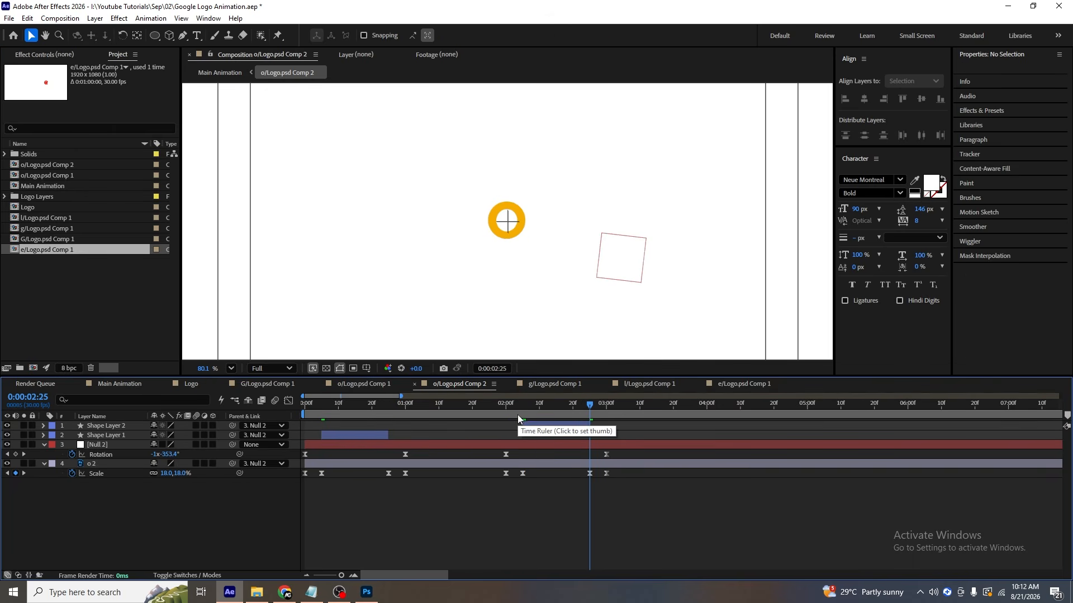
Preview the yellow o animation from the start and enable motion blur on all layers.
drag(508, 405, 219, 418)
key(space)
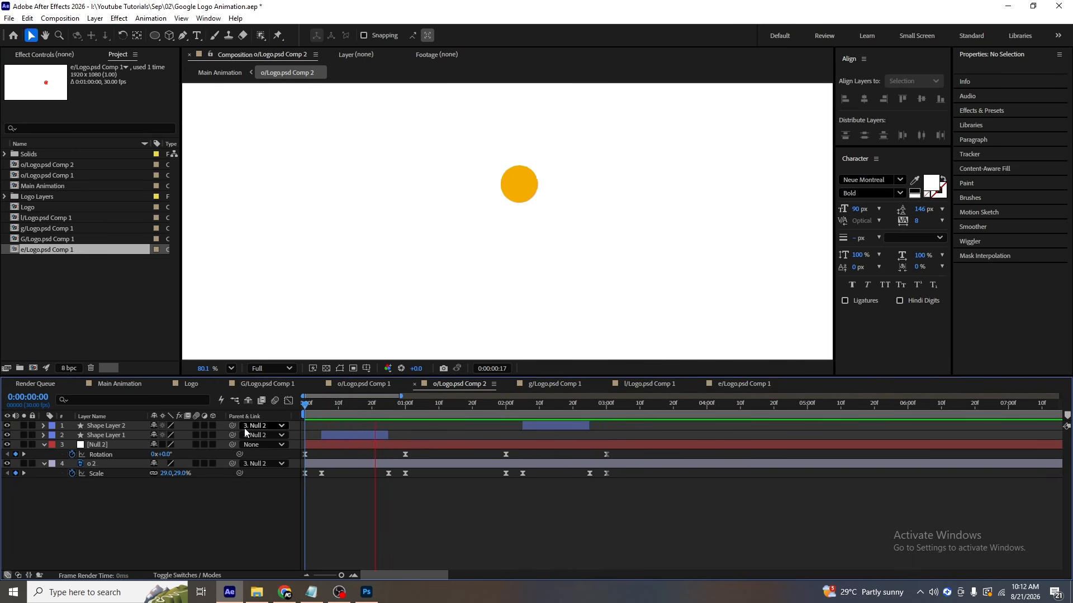
key(ctrl+a)
click(196, 425)
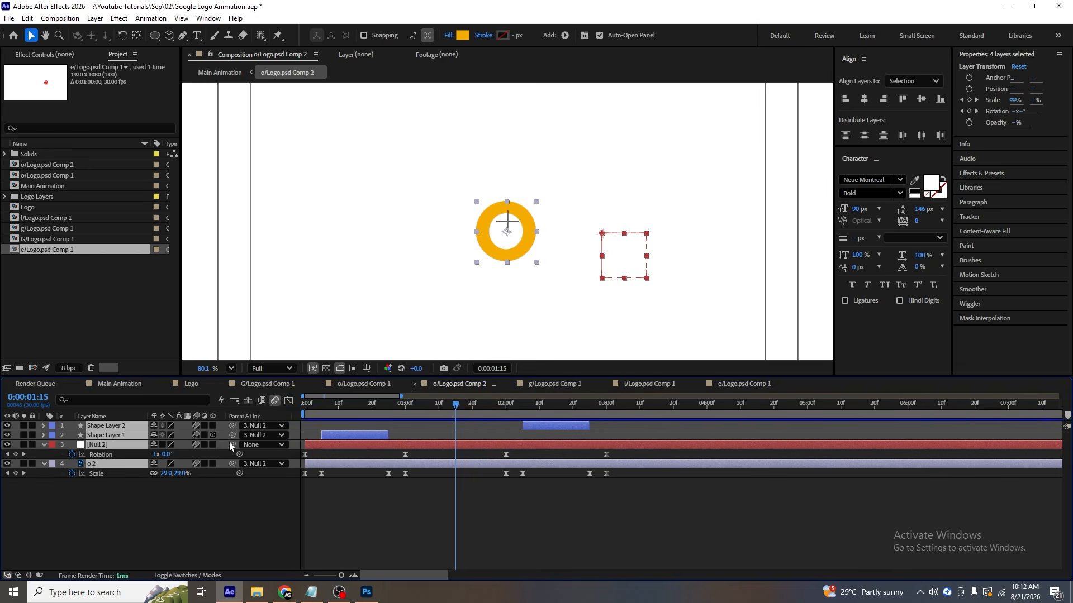
Copy the Rotation keyframes of Null 2 and switch to the g/Logo.psd Comp 1 composition.
click(487, 504)
click(478, 436)
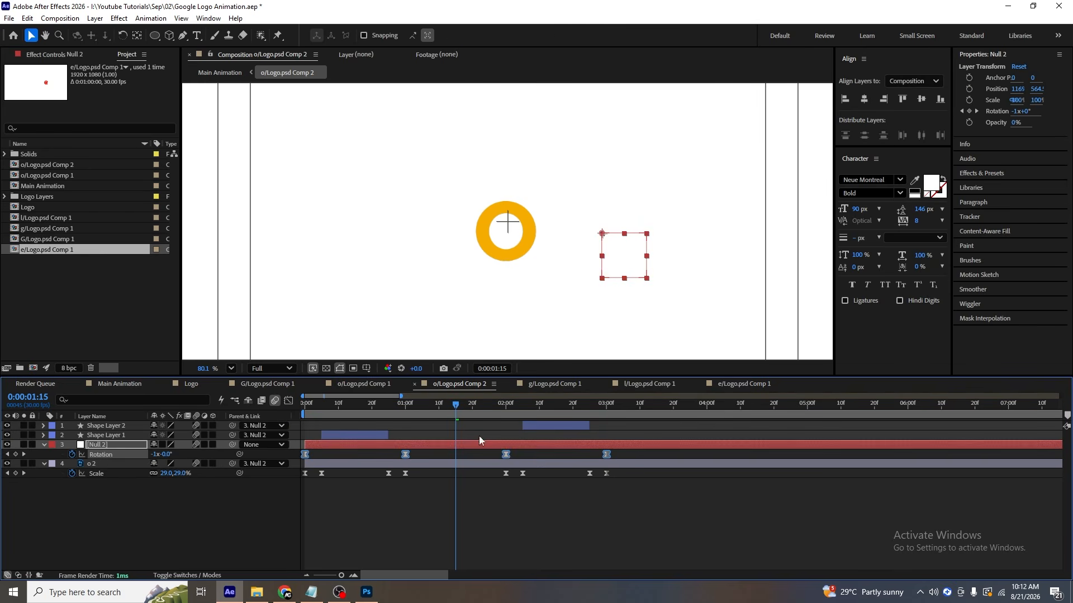
click(564, 384)
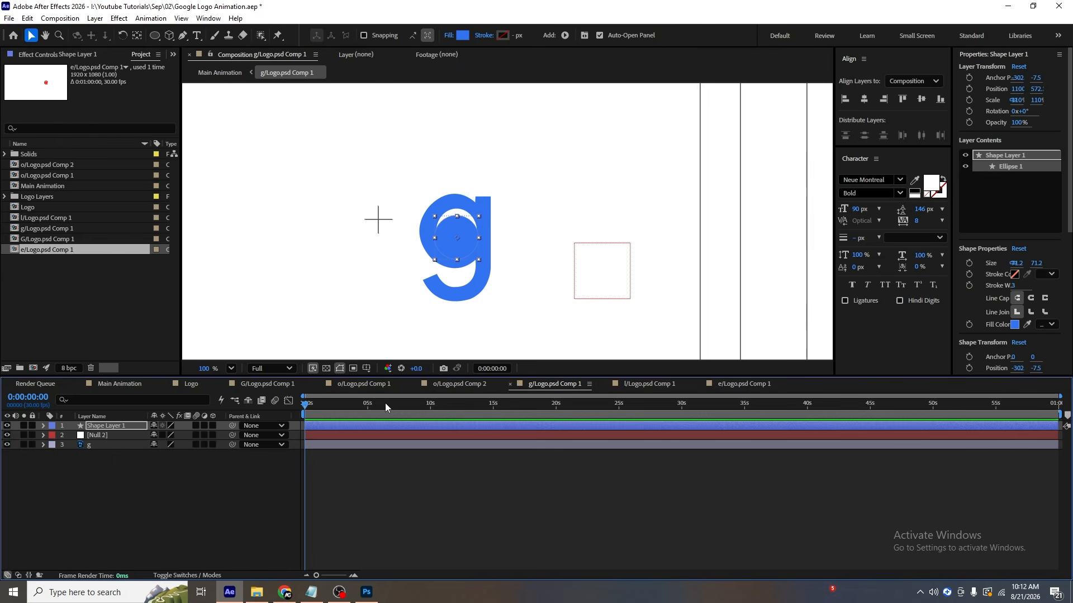
Parent Shape Layer 1 and the g layer to Null 2.
click(118, 471)
key(ctrl+a)
drag(233, 429, 95, 435)
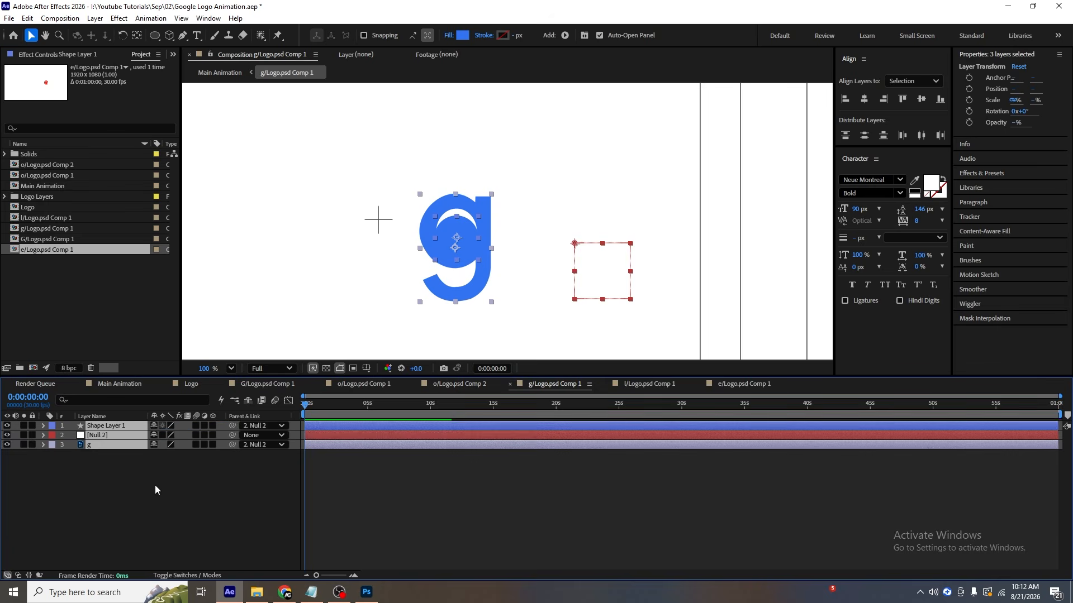
click(159, 495)
Paste the copied Rotation keyframes onto Null 2 at 0:00:00:00 and reveal them in the timeline.
click(96, 436)
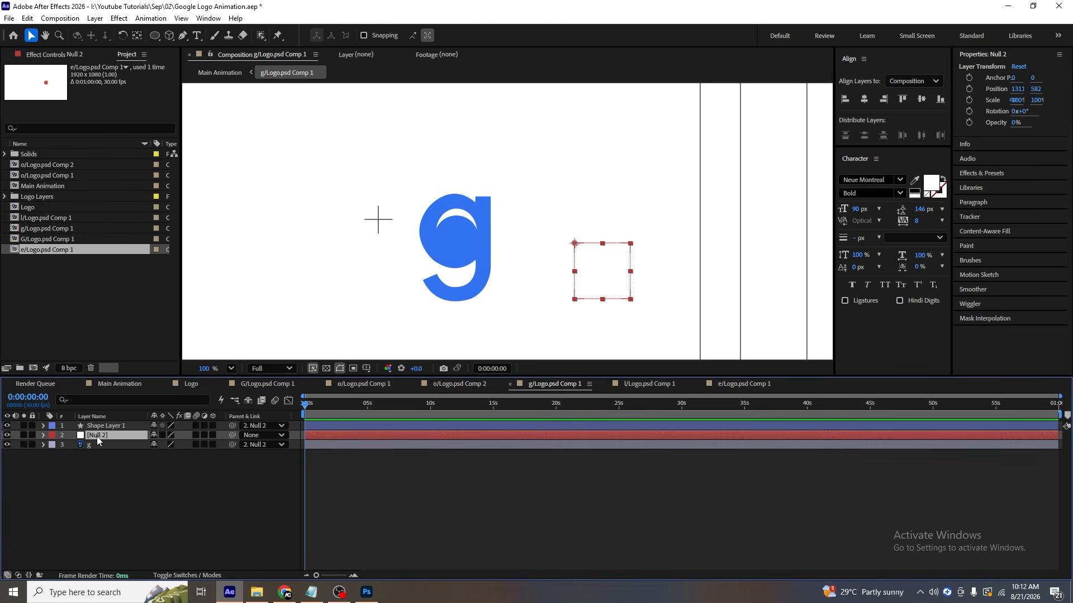
key(Return)
key(u)
key(=)
key(=)
key(=)
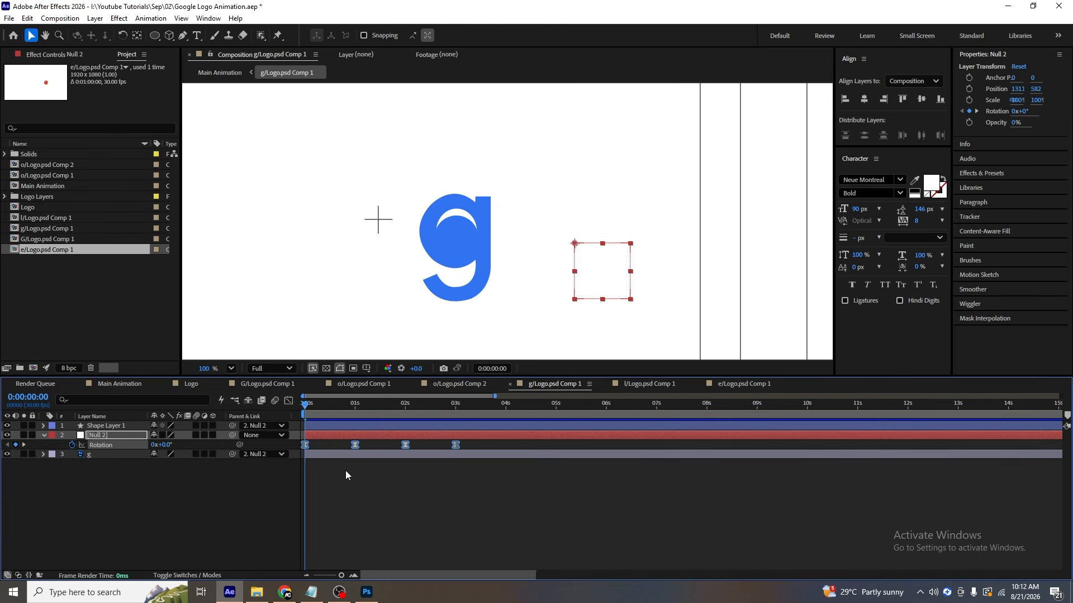
click(356, 524)
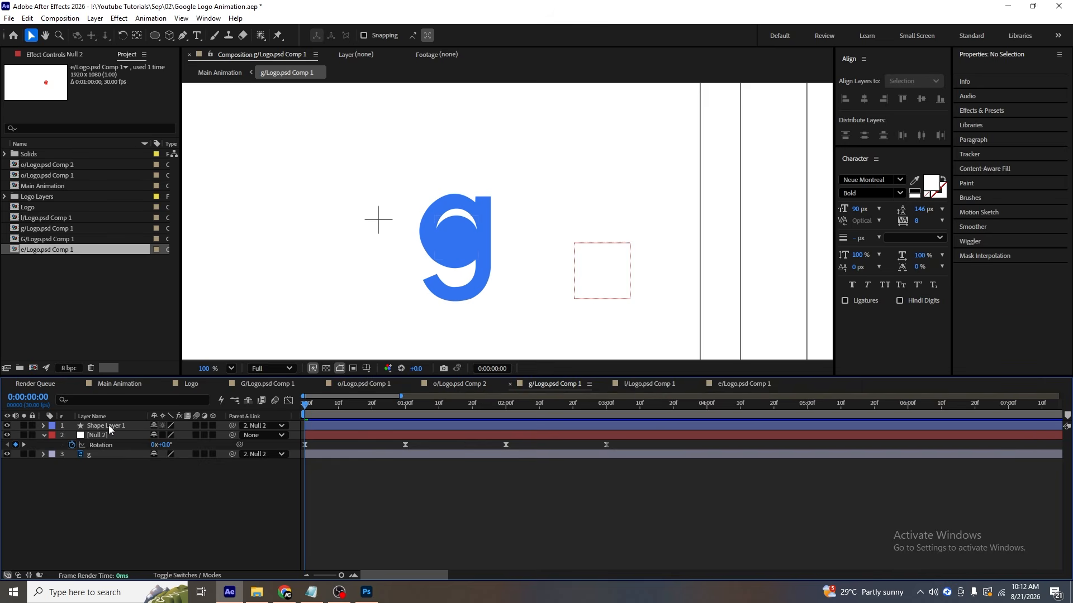
Enable Scale keyframing on the g layer and paste in the Scale keyframes copied from the G layer in G/Logo.psd Comp 1.
click(101, 456)
key(s)
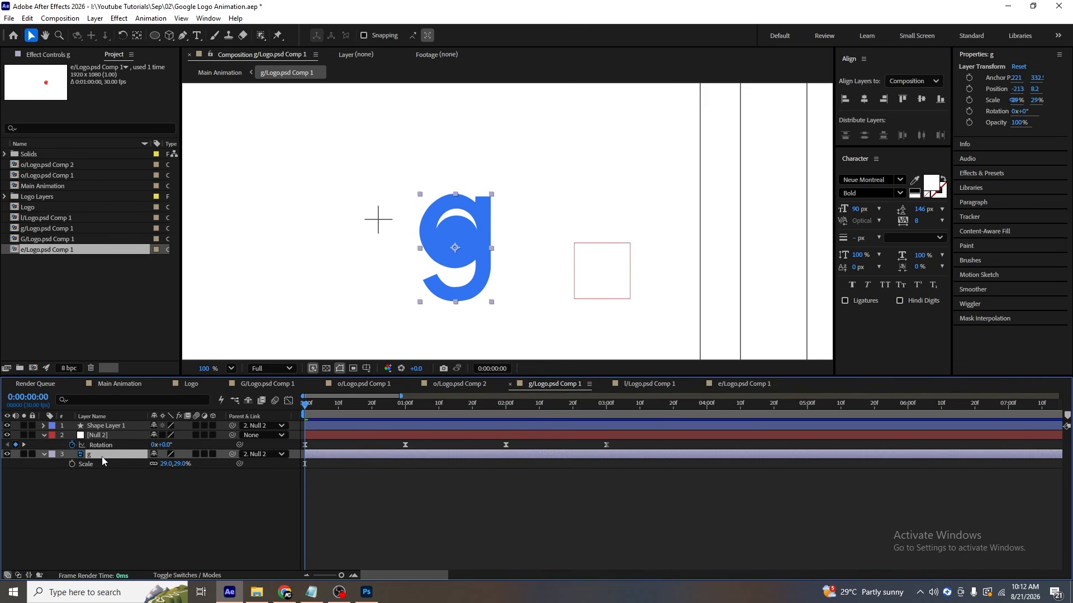
click(72, 463)
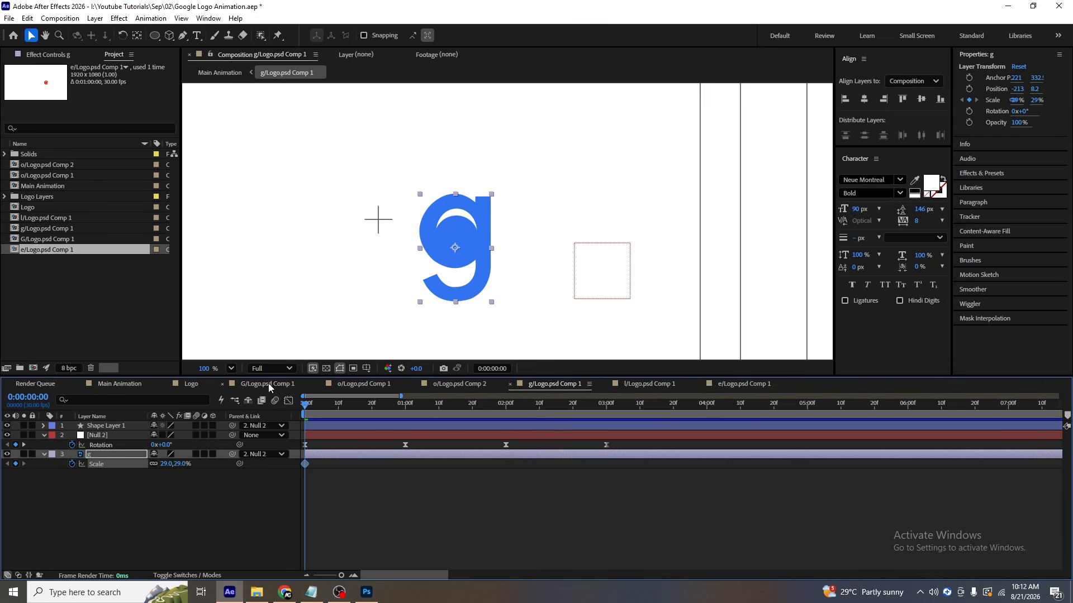
click(269, 384)
click(98, 474)
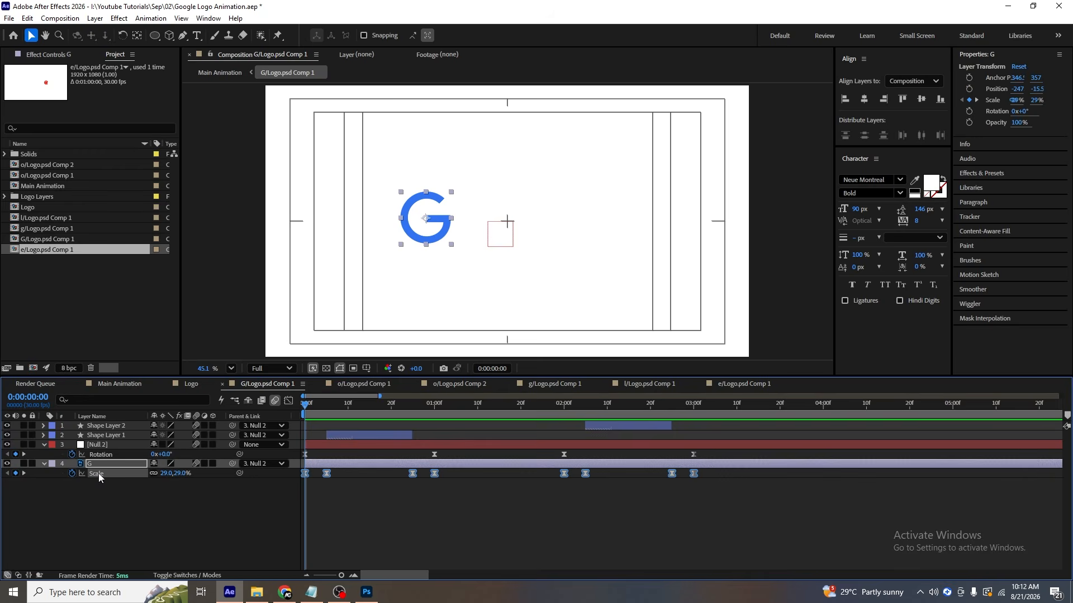
click(565, 385)
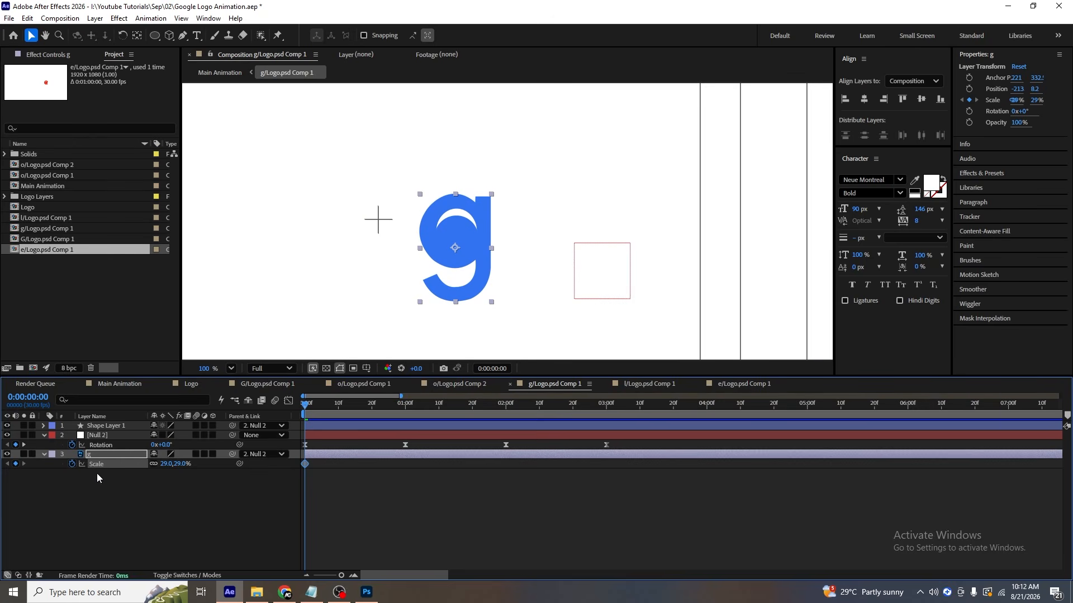
key(ctrl+v)
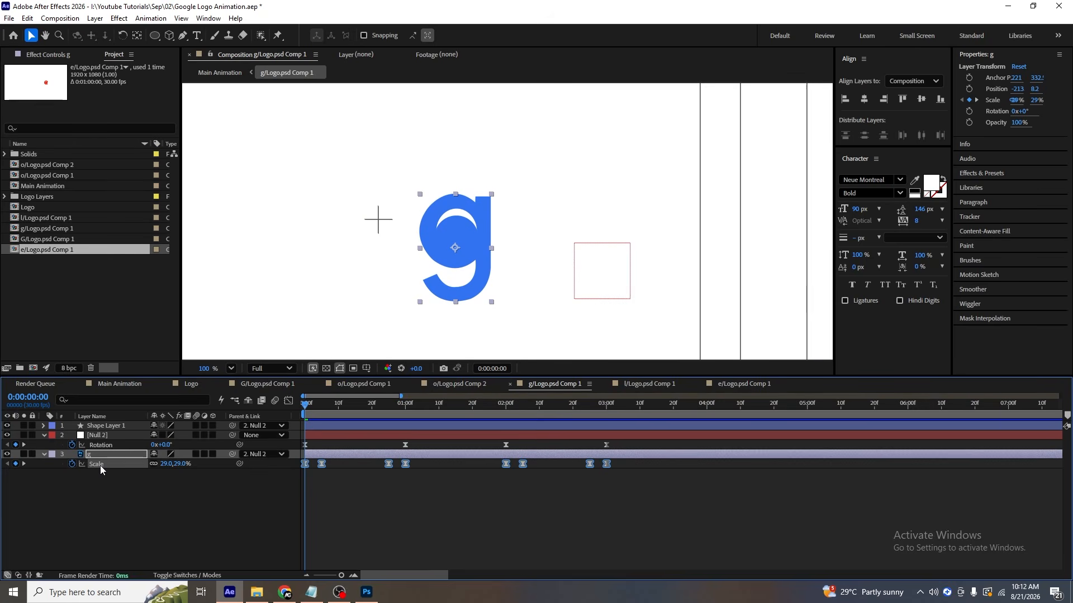
Trim Shape Layer 1 to run from 0:00:00:05 to 0:00:00:25, deleting the remainder after the split.
click(336, 505)
key(k)
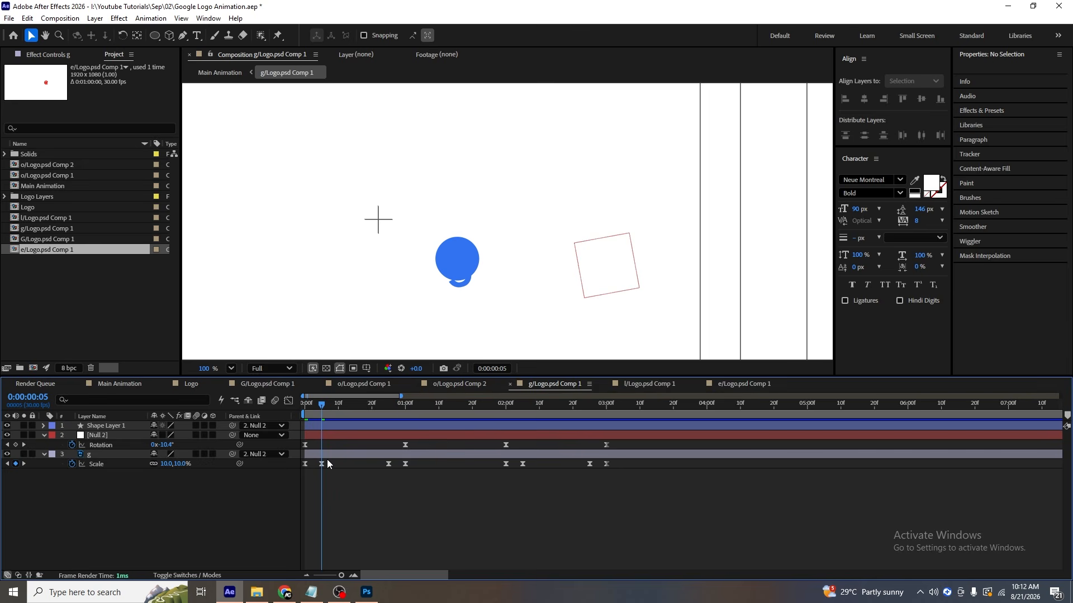
click(327, 427)
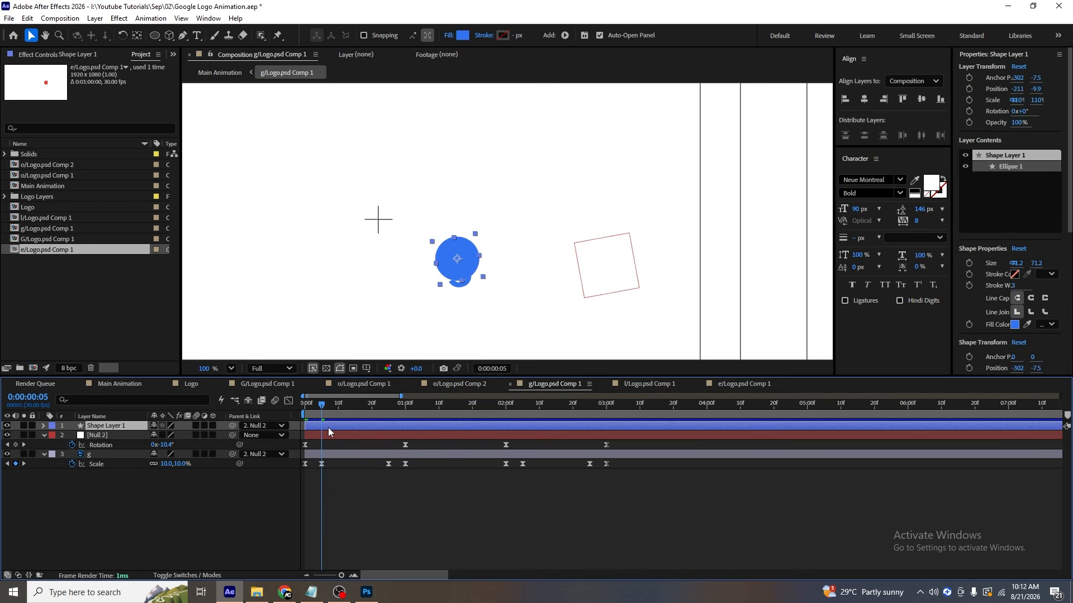
key(alt+[)
key(=)
key(=)
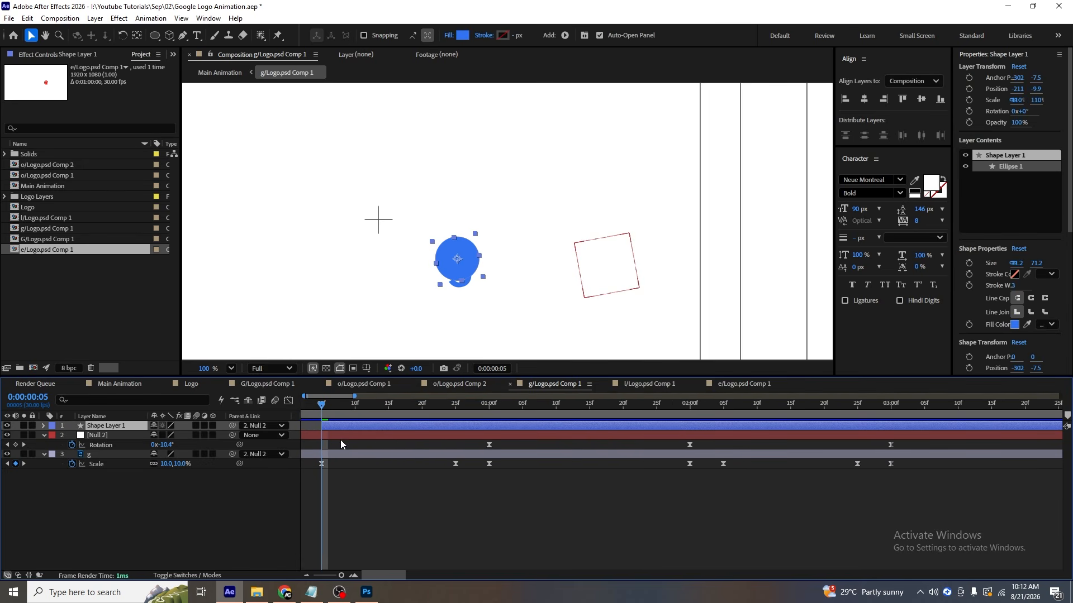
key(minus)
key(minus)
key(k)
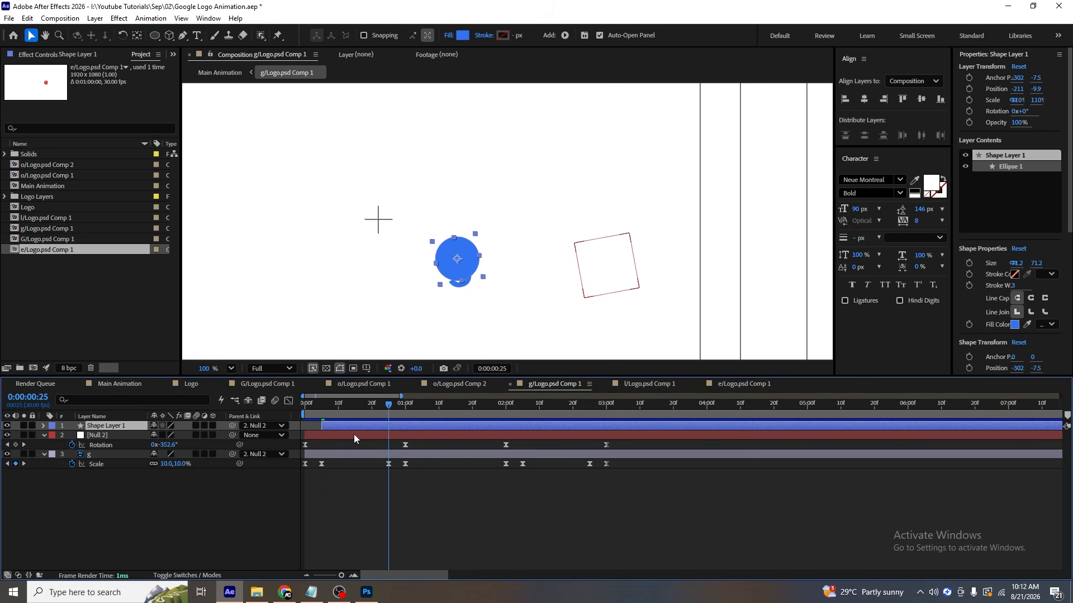
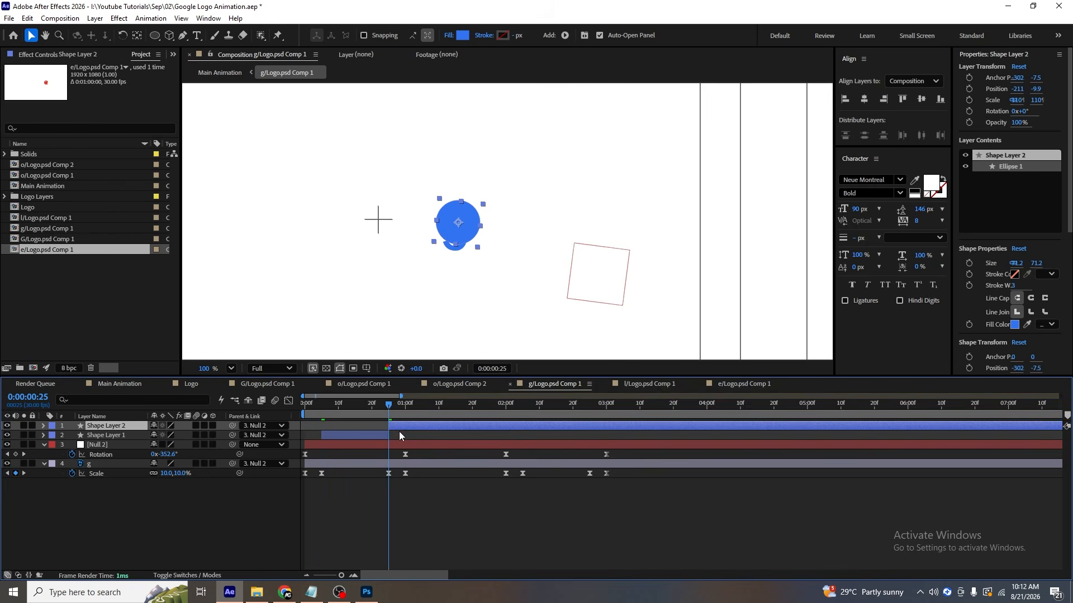
key(ctrl+shift+d)
key(Delete)
Duplicate Shape Layer 1, start the copy at 0:00:02:05, and preview the animation.
click(520, 407)
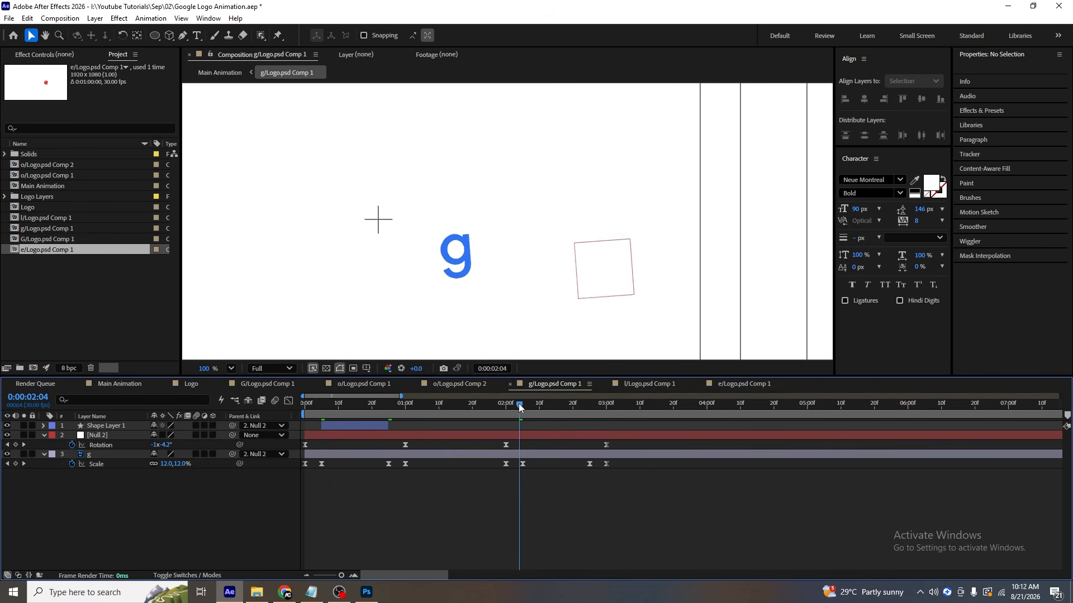
key(j)
key(k)
click(351, 427)
key(ctrl+d)
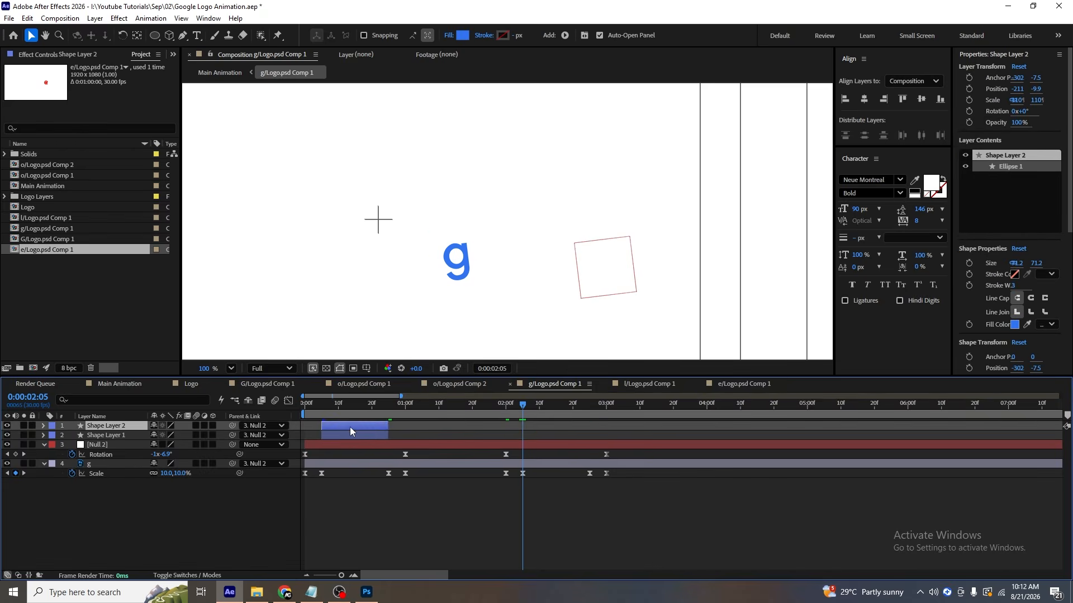
key(bracketleft)
key(space)
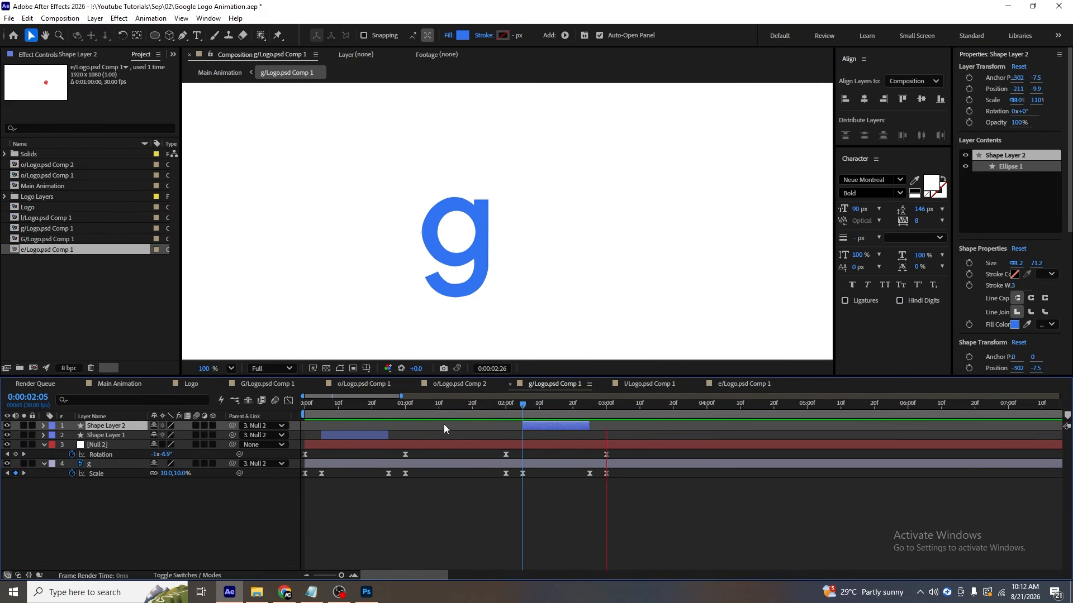
Set the g layer's Scale to 8% at 0:00:00:05.
drag(467, 406, 320, 420)
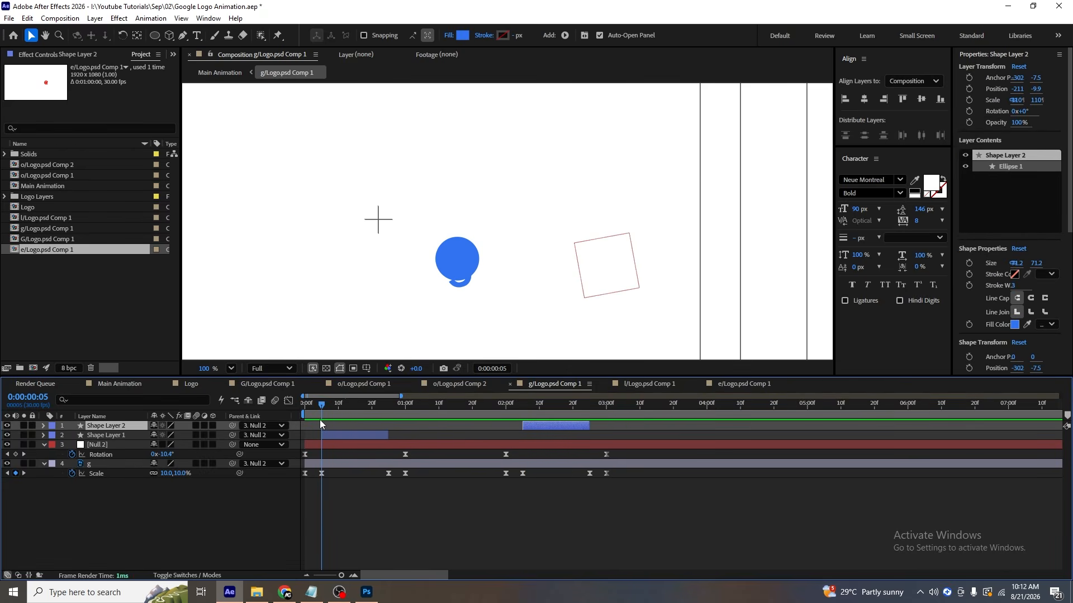
click(168, 474)
text(8)
key(Return)
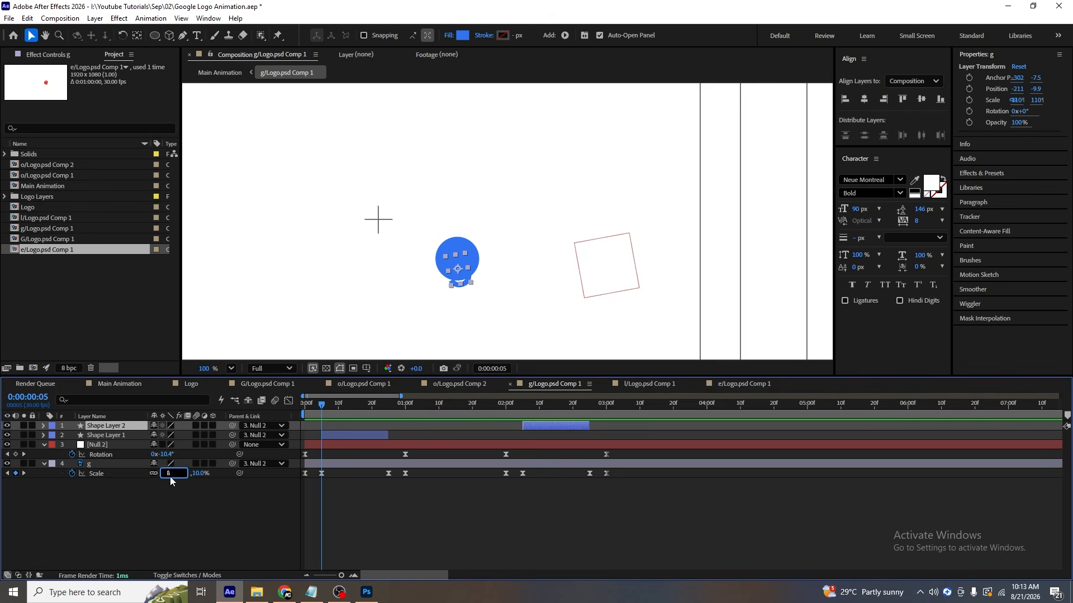
Add a starting Position keyframe to the g layer at 0:00:00:00 and show Scale alongside Position.
key(k)
key(j)
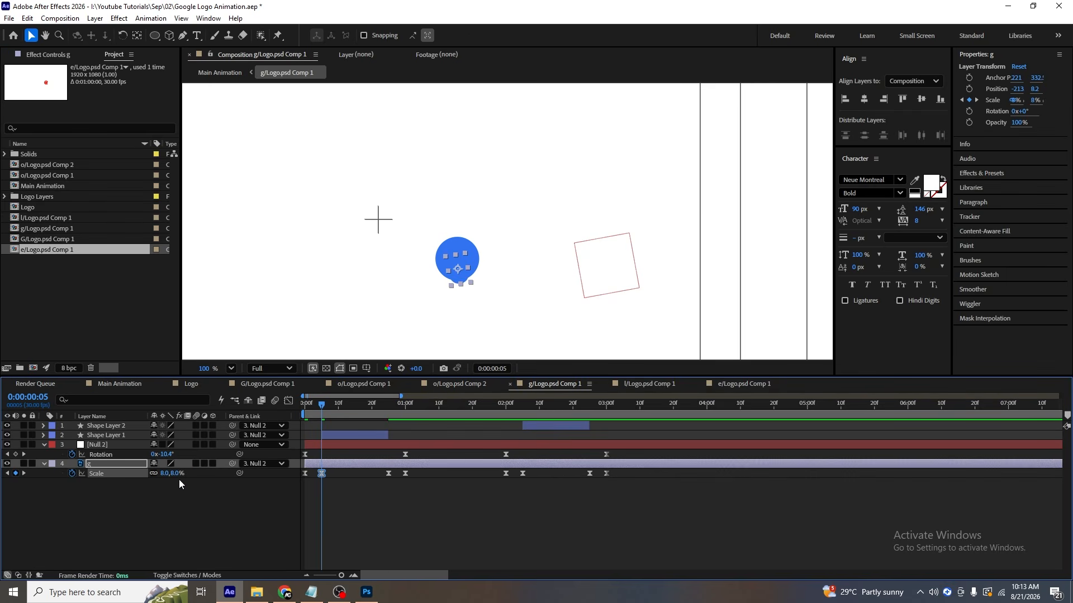
key(j)
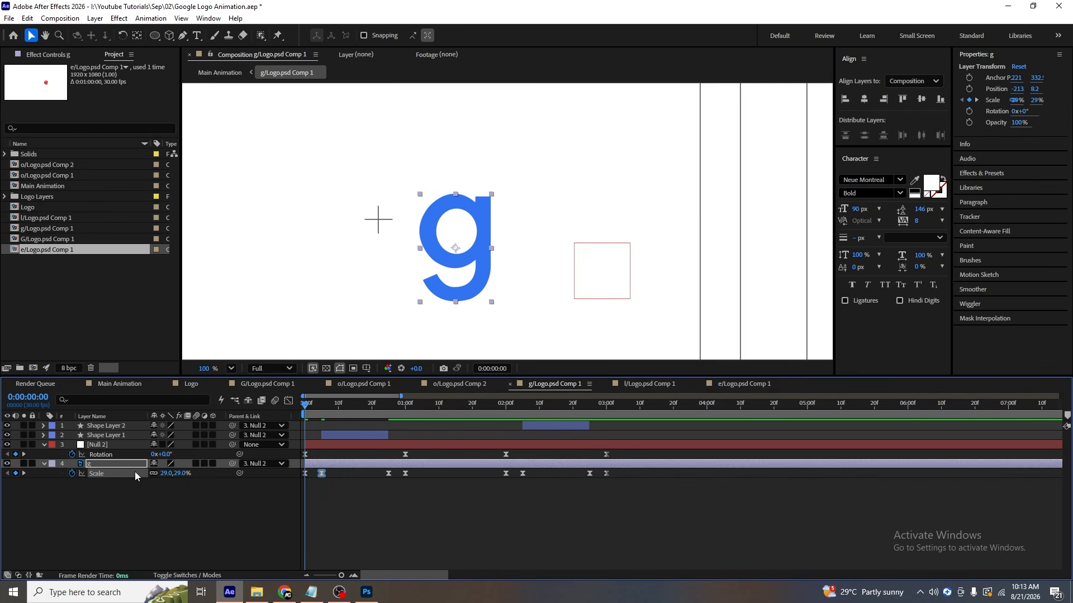
key(p)
click(71, 474)
key(shift+s)
Nudge the g layer up to Position -211.3, -3.6 at 0:00:00:05 so it hides behind the blue circle.
key(k)
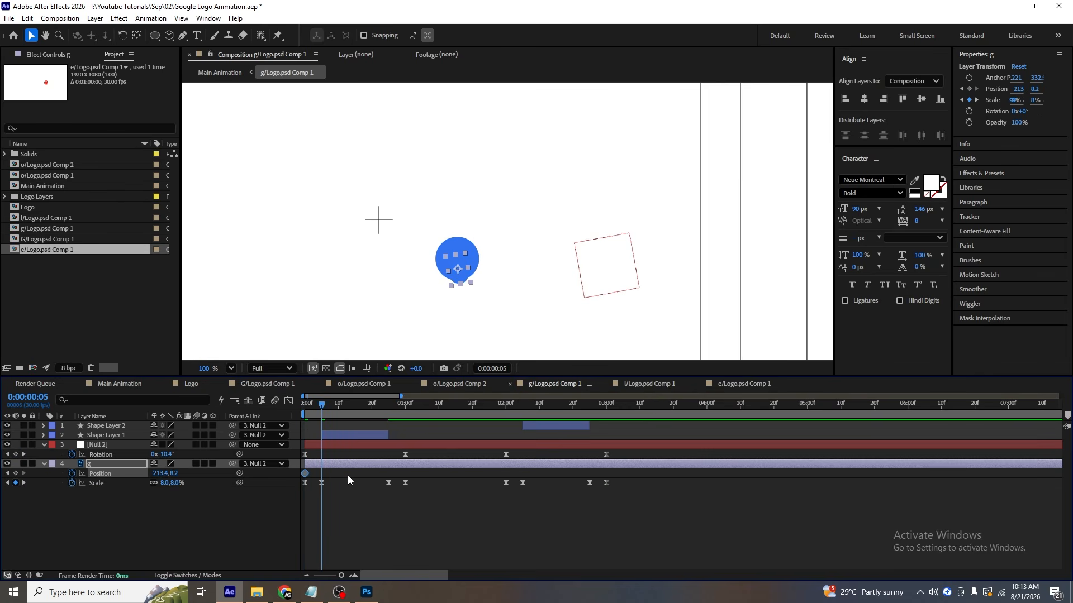
key(Up)
key(Up)
key(Up)
key(Up)
key(Up)
key(Up)
key(Up)
key(Up)
key(Up)
key(Up)
key(Up)
key(Up)
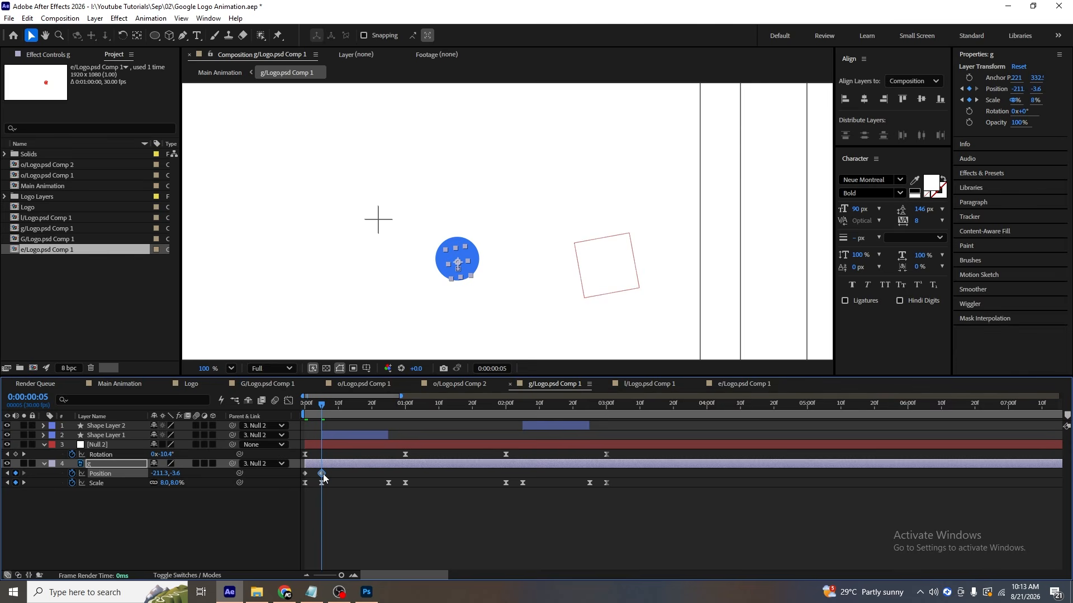
Hold the g layer's raised Position with a keyframe at 0:00:00:25, and copy its first Position keyframe to 0:00:01:00.
key(k)
click(15, 473)
key(k)
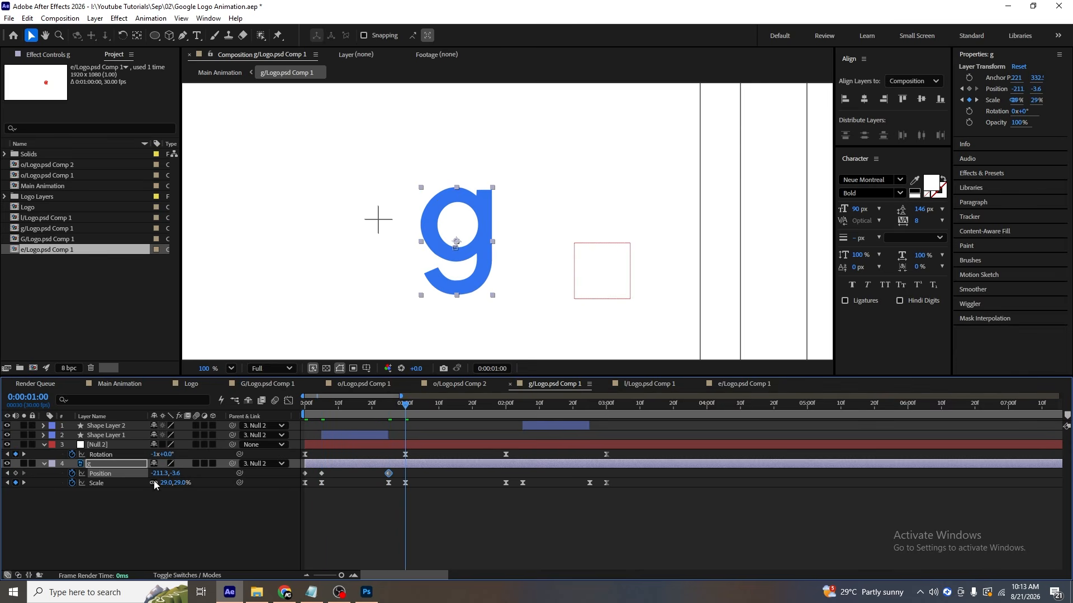
click(304, 477)
key(ctrl+c)
key(ctrl+v)
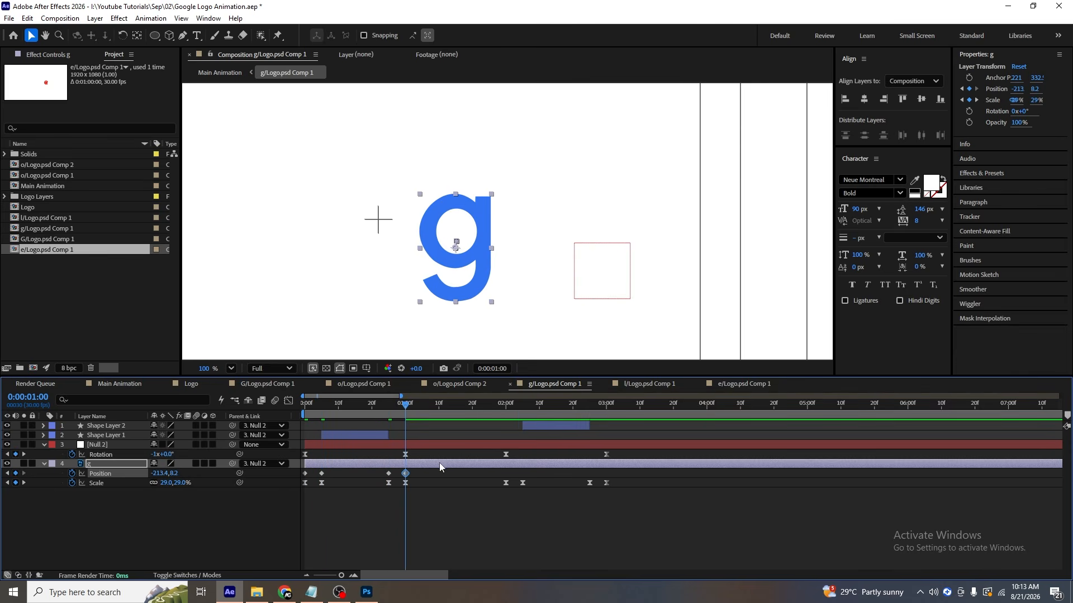
Apply Easy Ease to the g layer's four Position keyframes.
key(k)
drag(421, 470, 242, 478)
key(F9)
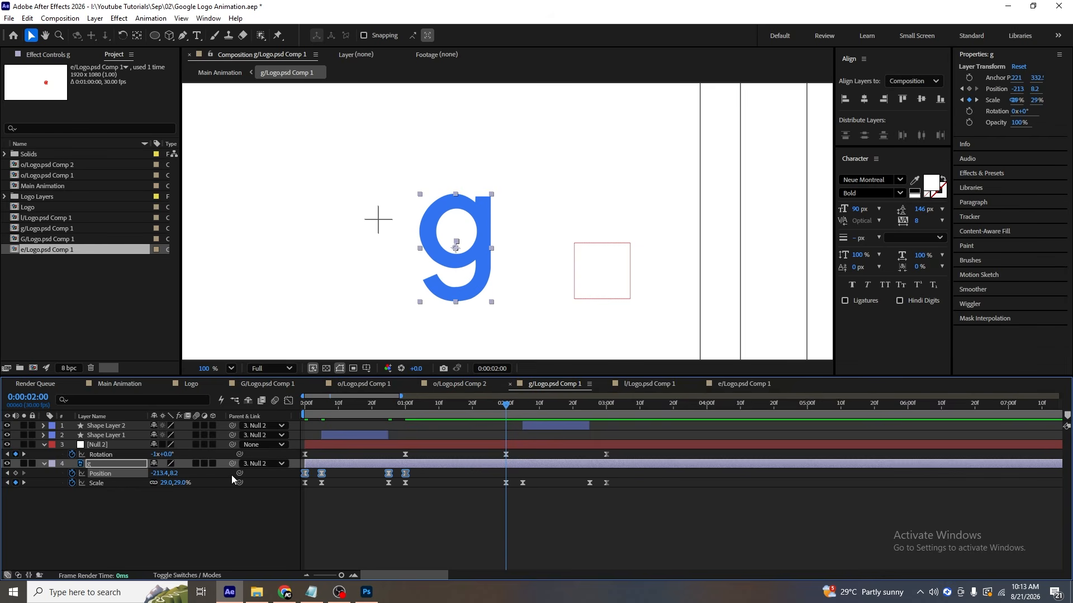
Repeat the g layer's four Position keyframes from 0:00:02:00 and turn on motion blur for every layer in the g composition.
key(ctrl+c)
key(ctrl+v)
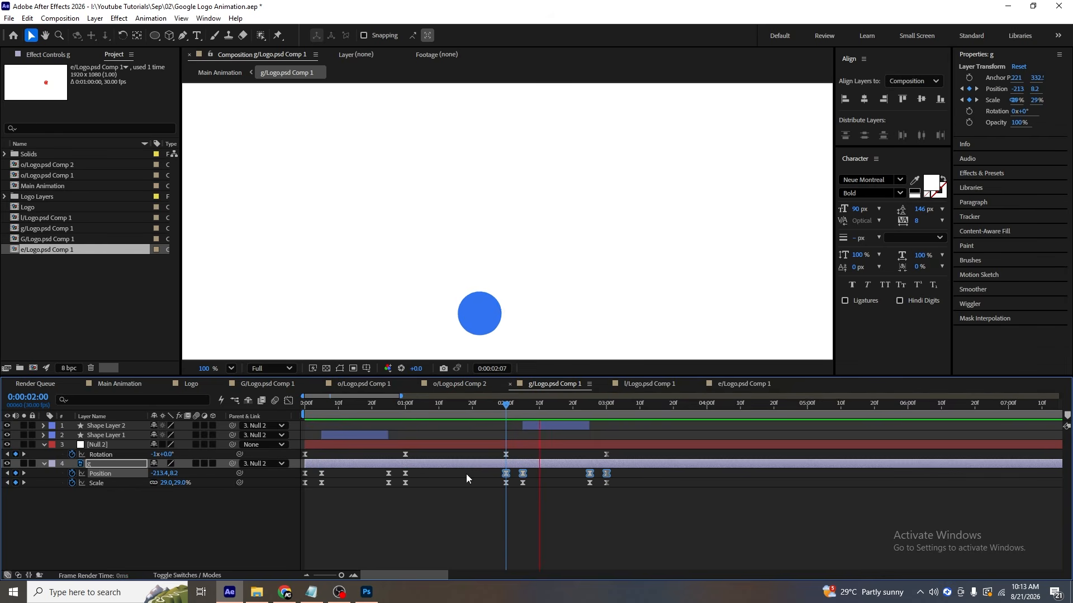
key(space)
key(ctrl+a)
click(197, 426)
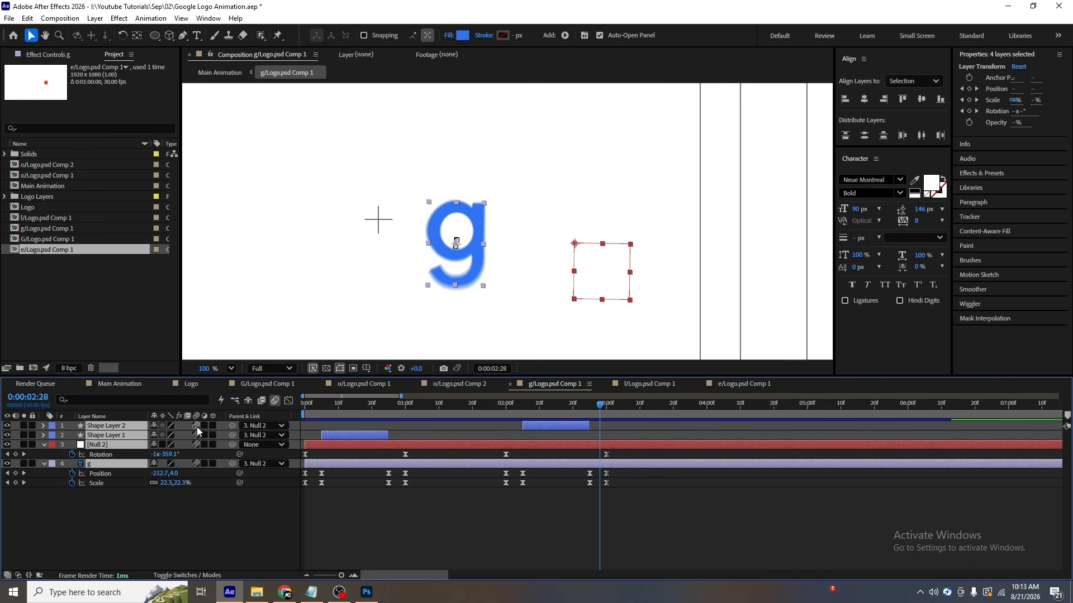
Copy Null 2's Rotation keyframes from the g composition onto Null 2 in the l composition at 0:00:00:00.
click(633, 388)
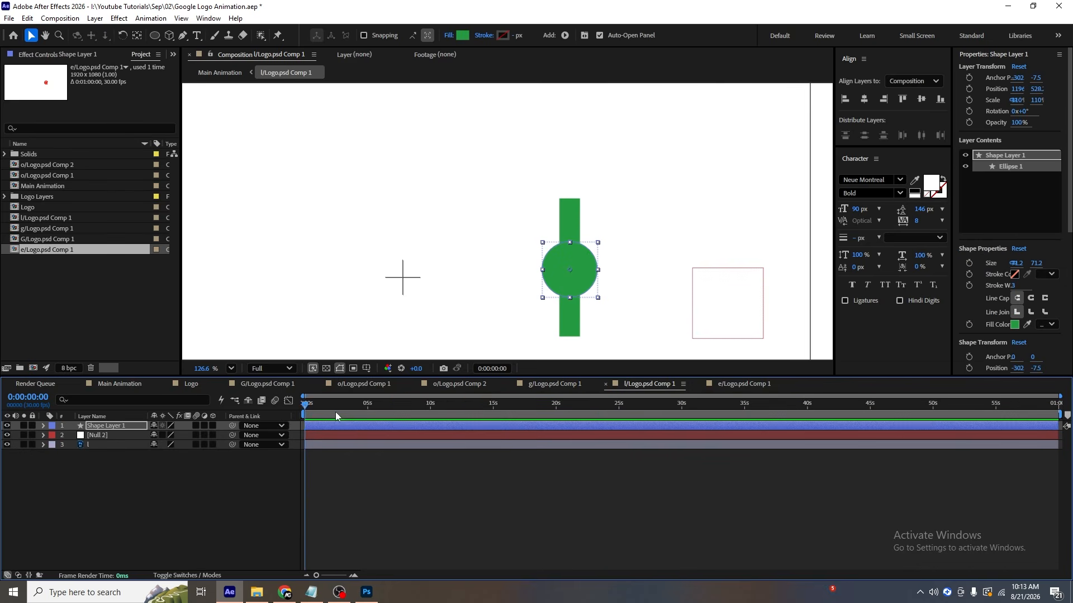
click(118, 457)
click(540, 383)
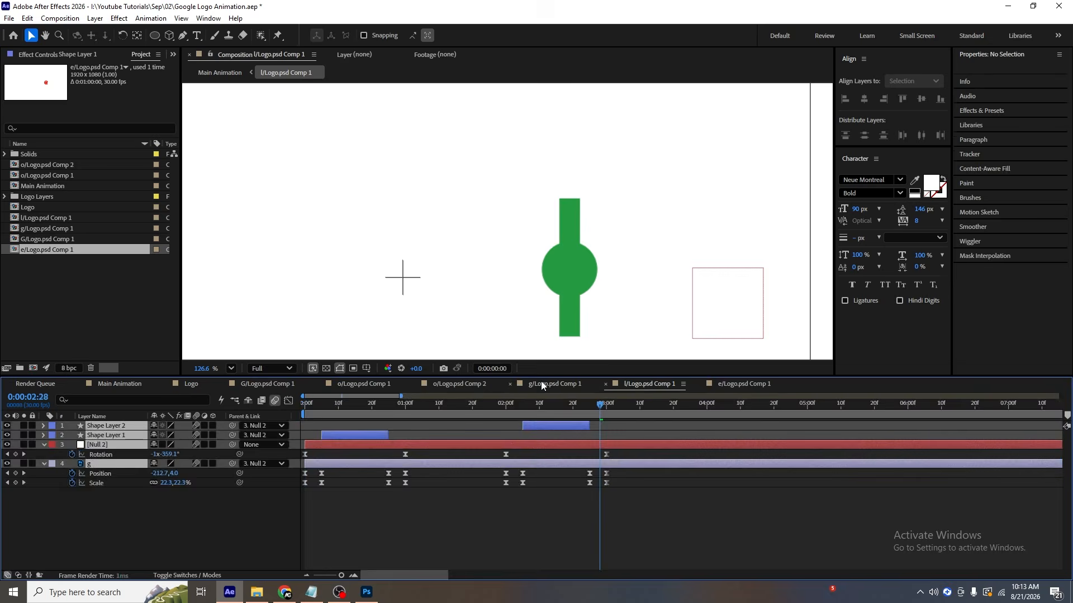
click(125, 485)
click(100, 454)
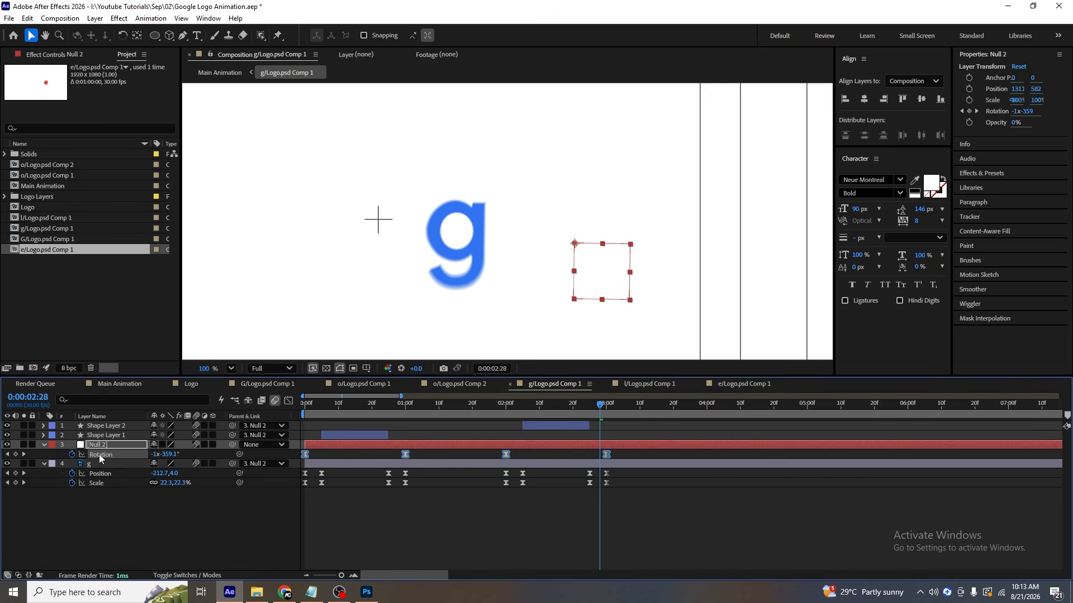
click(649, 385)
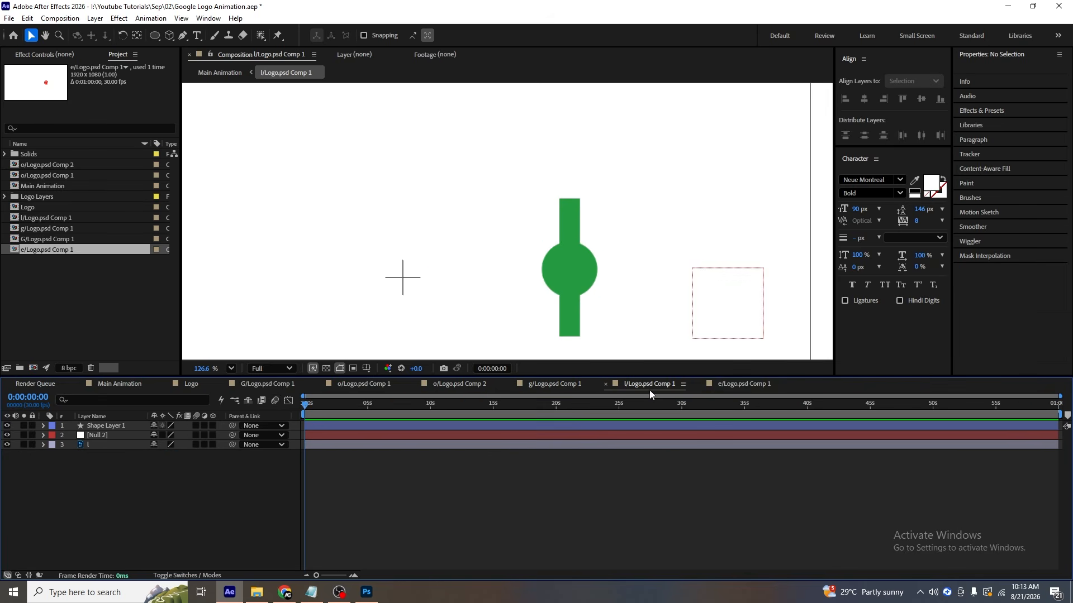
click(332, 437)
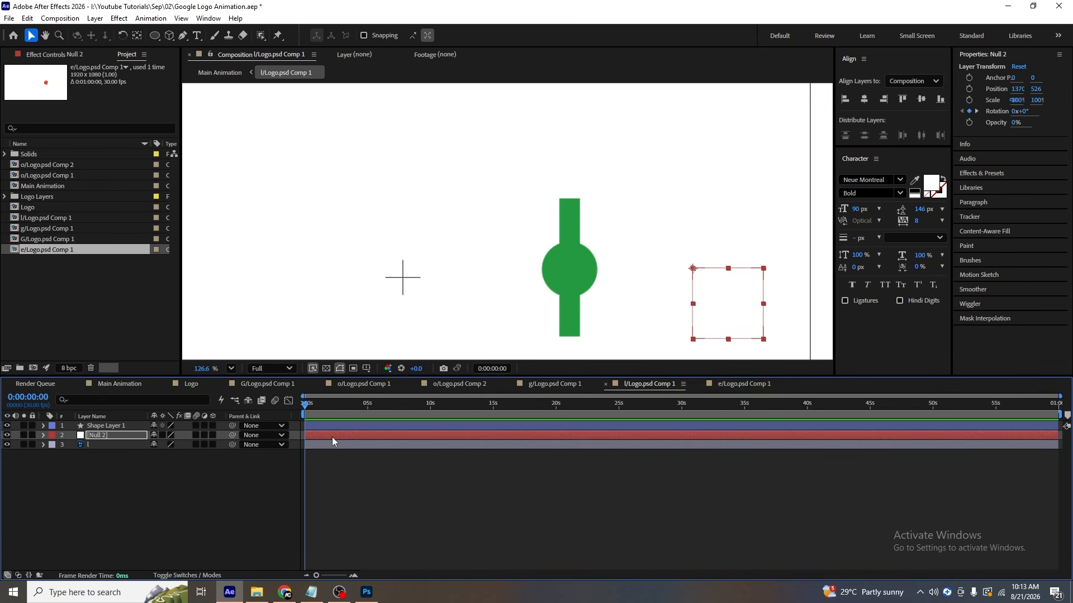
key(ctrl+v)
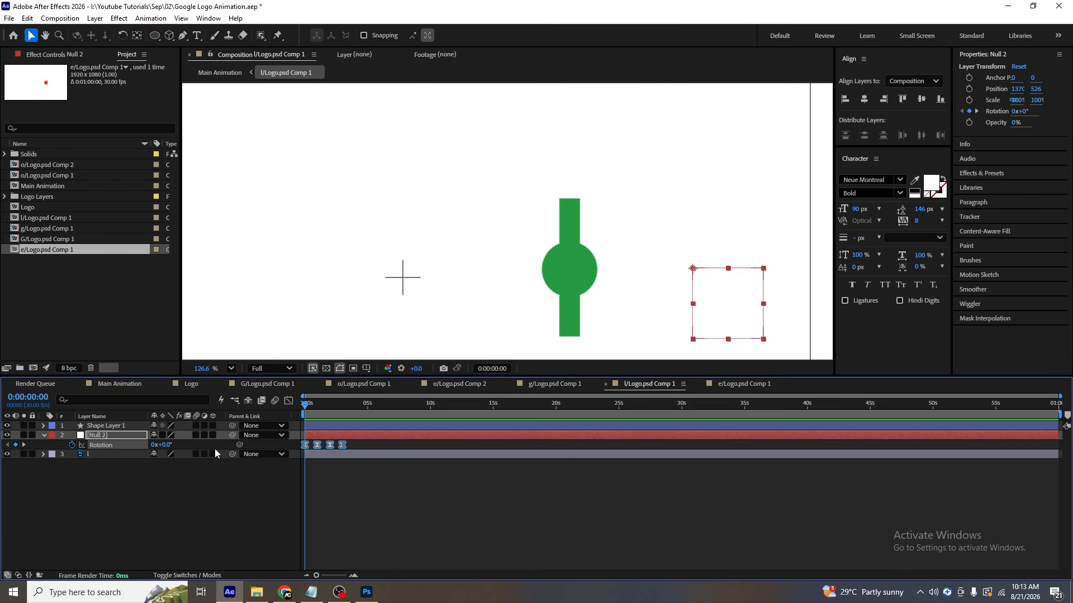
Parent Shape Layer 1 and the l layer to Null 2 in the l composition.
key(ctrl+a)
drag(230, 427, 129, 437)
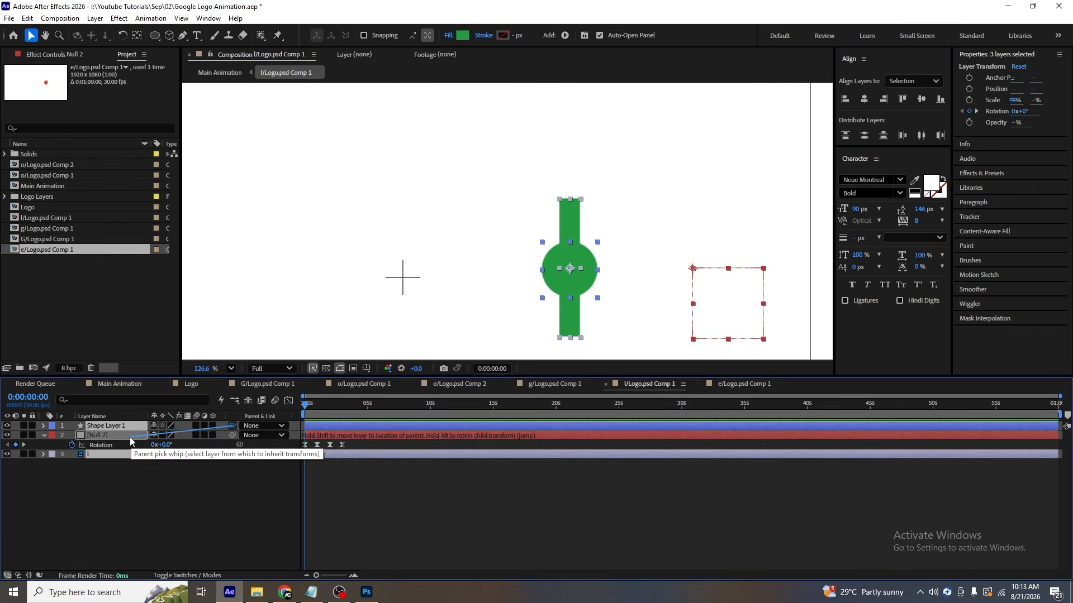
click(136, 503)
Copy the G layer's Scale keyframes from the G composition onto the l layer at 0:00:00:00.
key(equal)
key(equal)
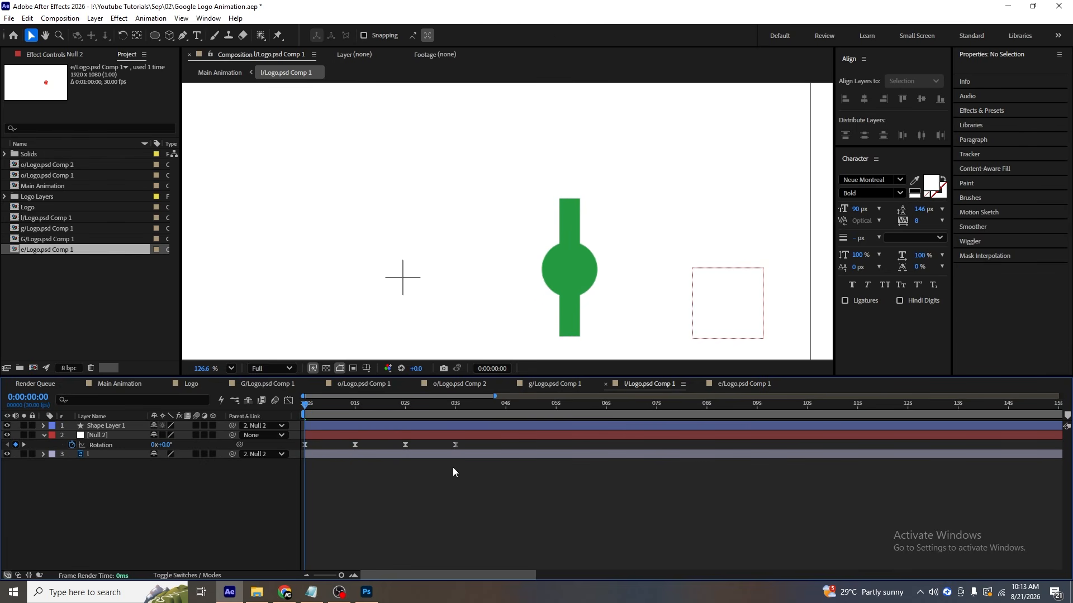
click(258, 384)
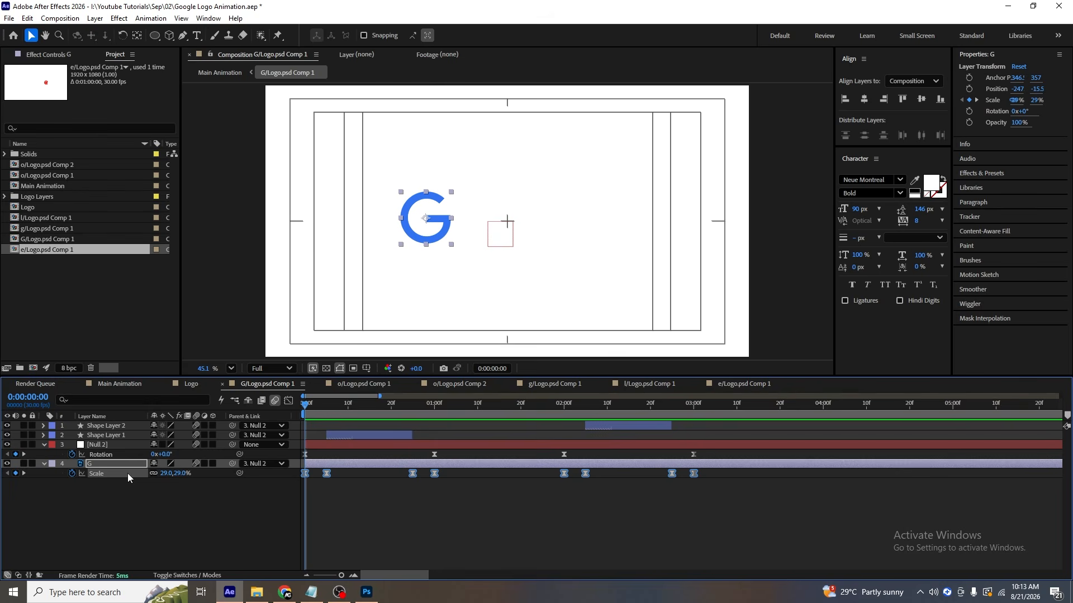
click(642, 384)
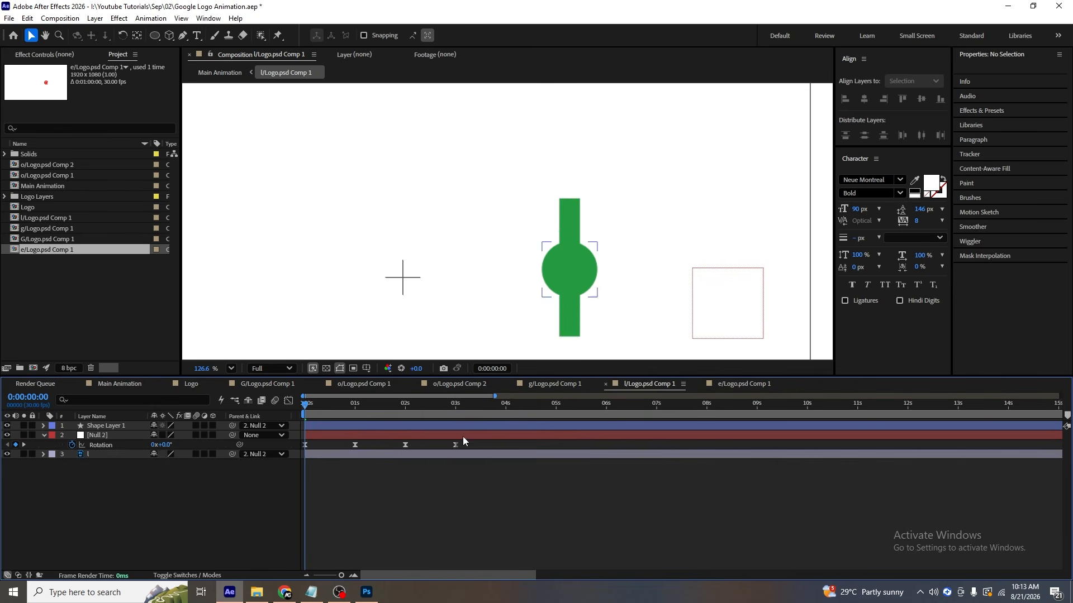
click(340, 457)
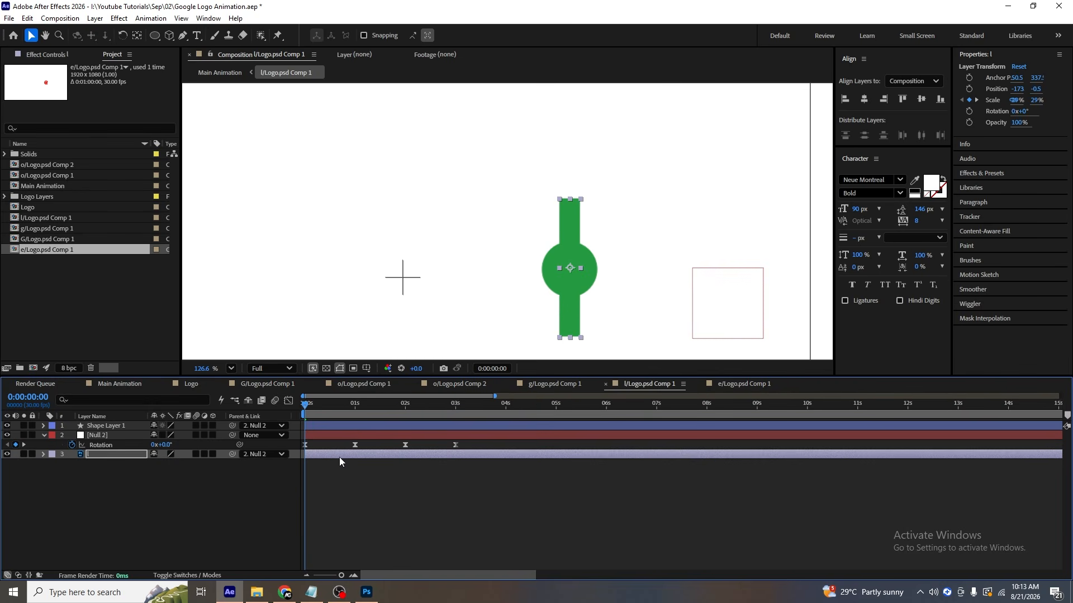
key(u)
Trim the green circle's Shape Layer 1 to start at 0:00:00:05 and split it at 0:00:00:25.
key(k)
click(336, 500)
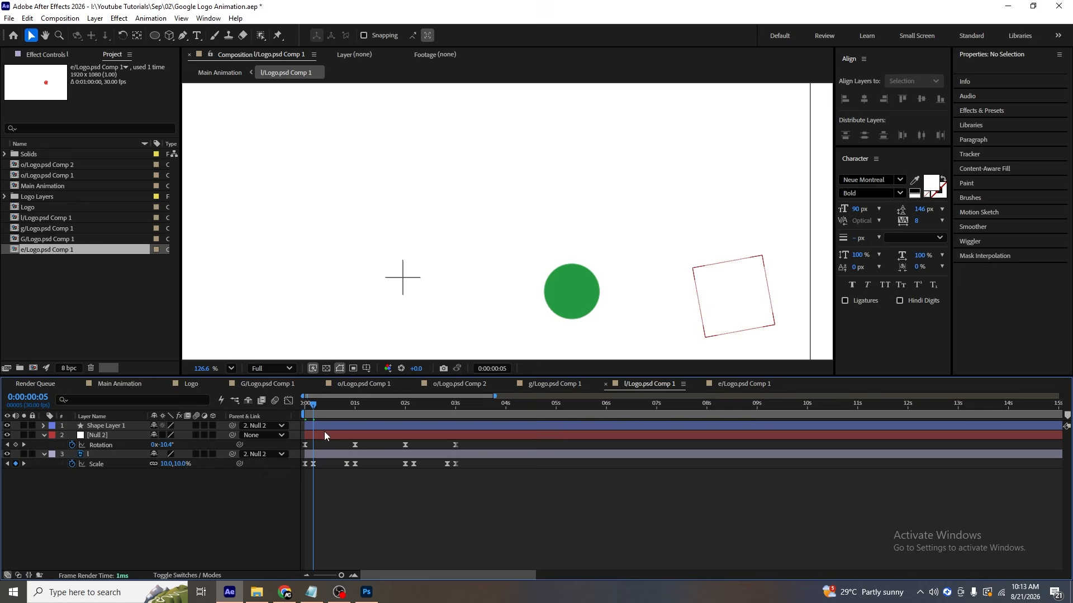
click(321, 426)
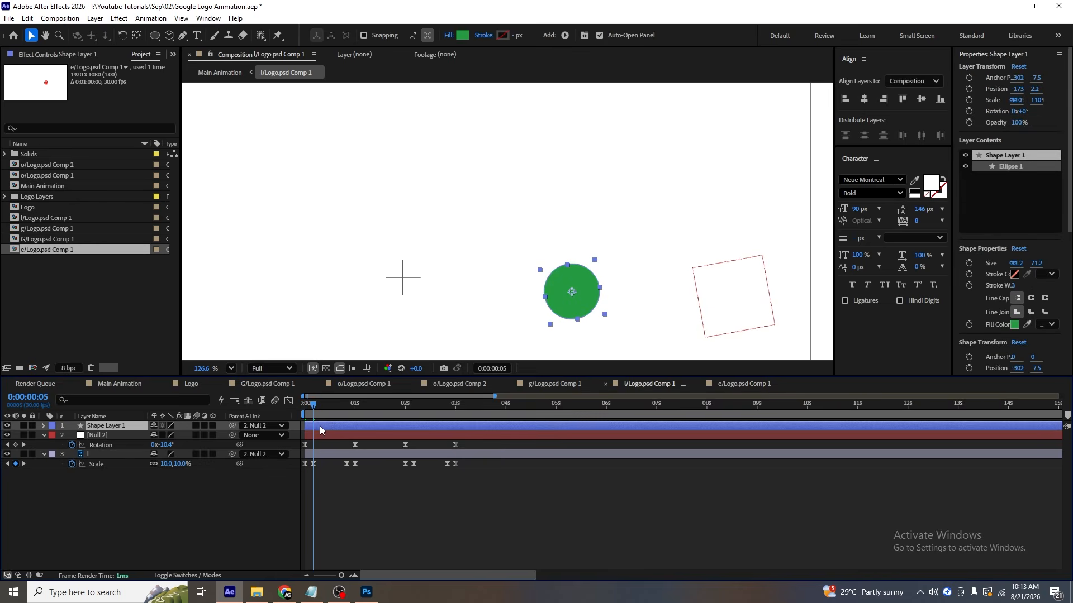
key(alt+[)
key(=)
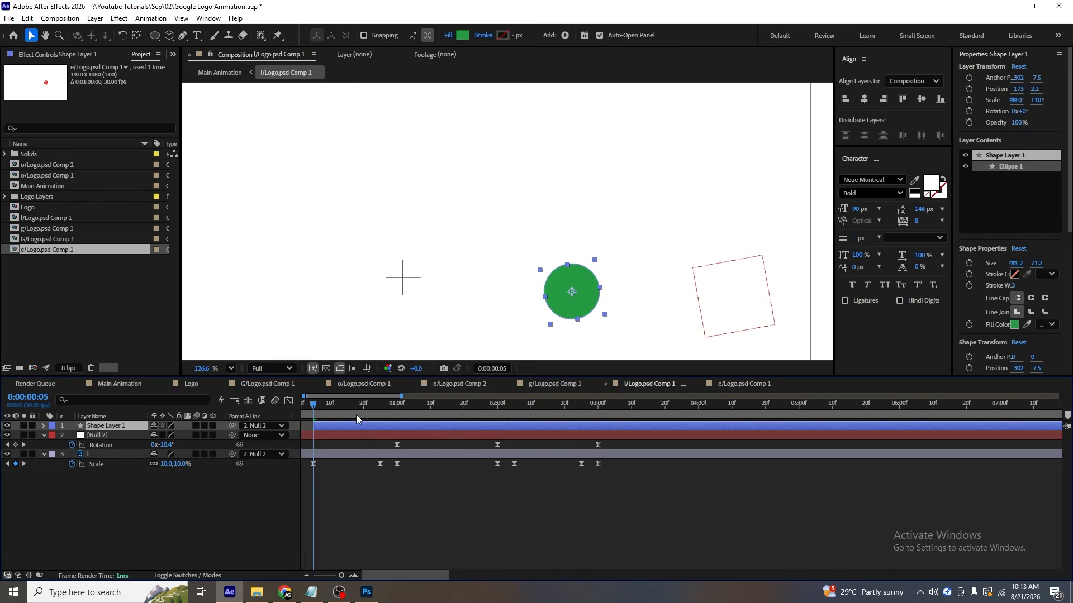
key(k)
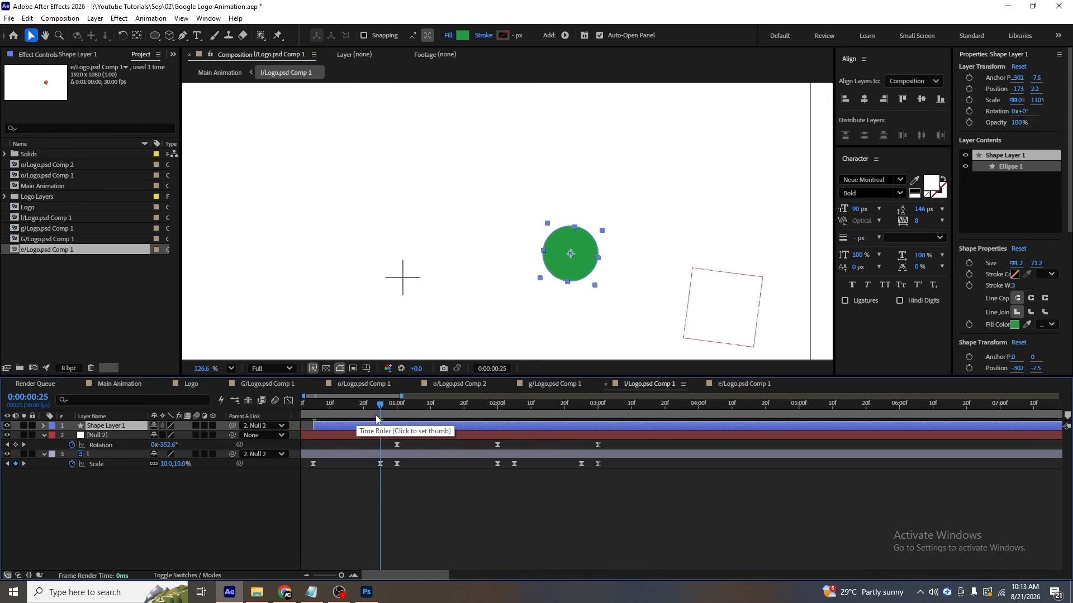
key(ctrl+shift+d)
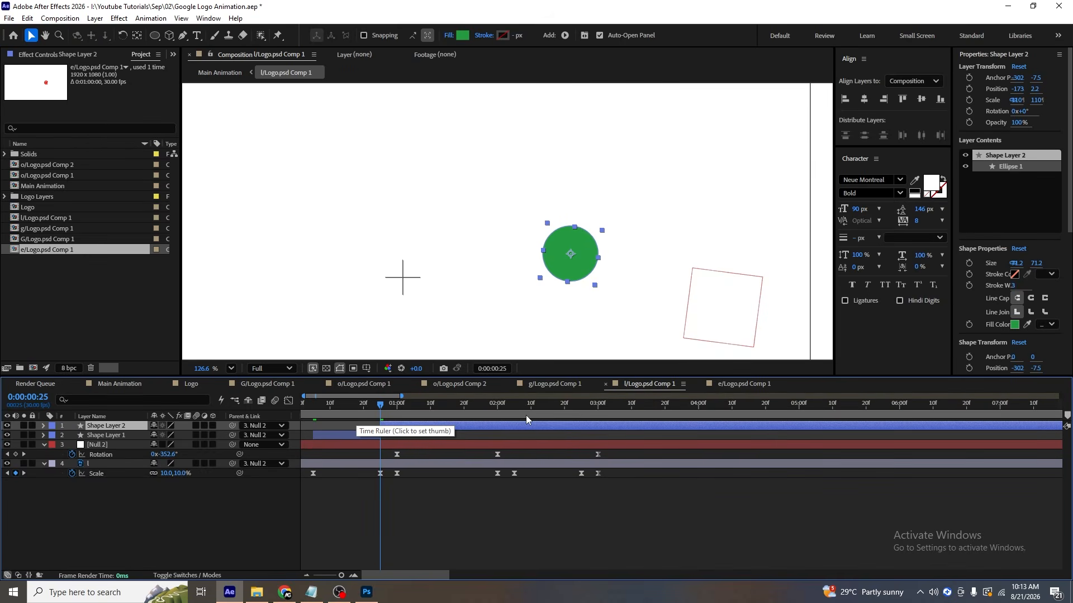
Trim the second green circle layer to run only from 0:00:02:05 to 0:00:02:25.
key(k)
key(k)
key(k)
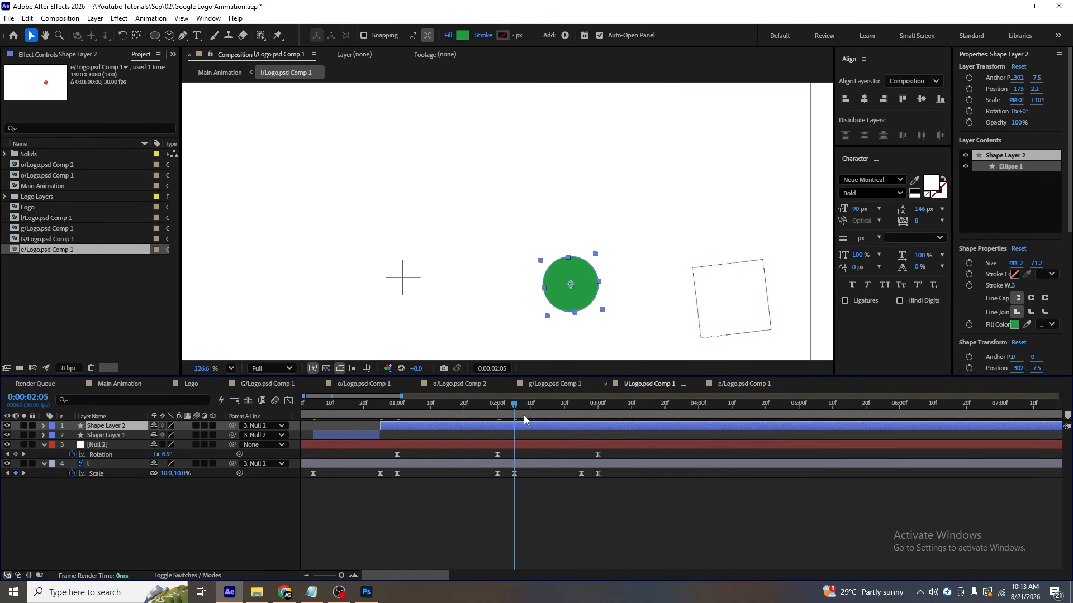
key(alt+[)
drag(524, 408, 580, 414)
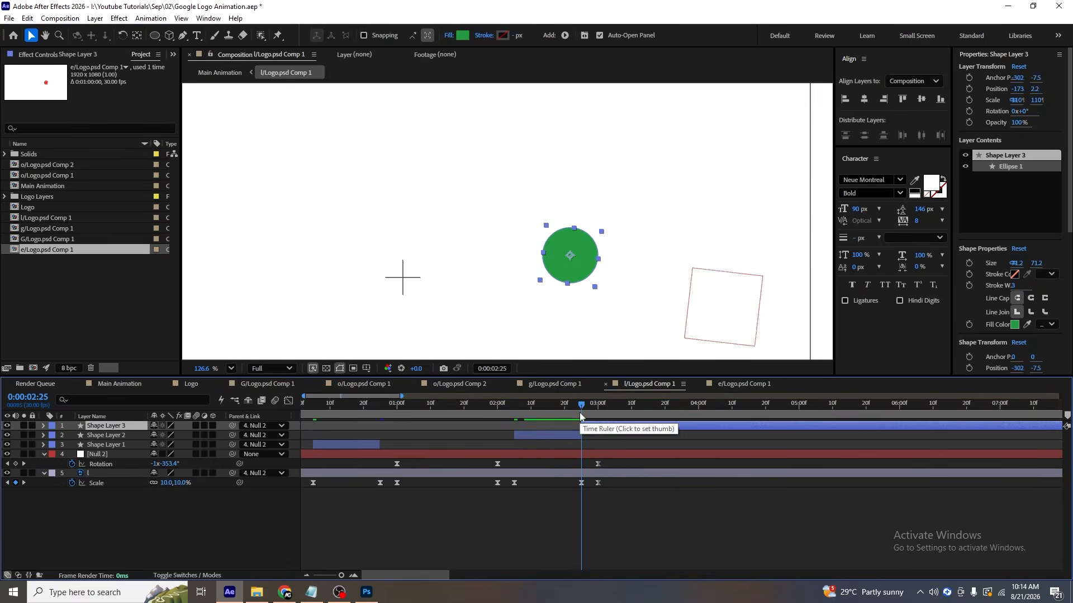
key(alt+])
Turn on motion blur for every layer in the l composition and preview its animation from the start with the whole frame fitted.
key(ctrl+a)
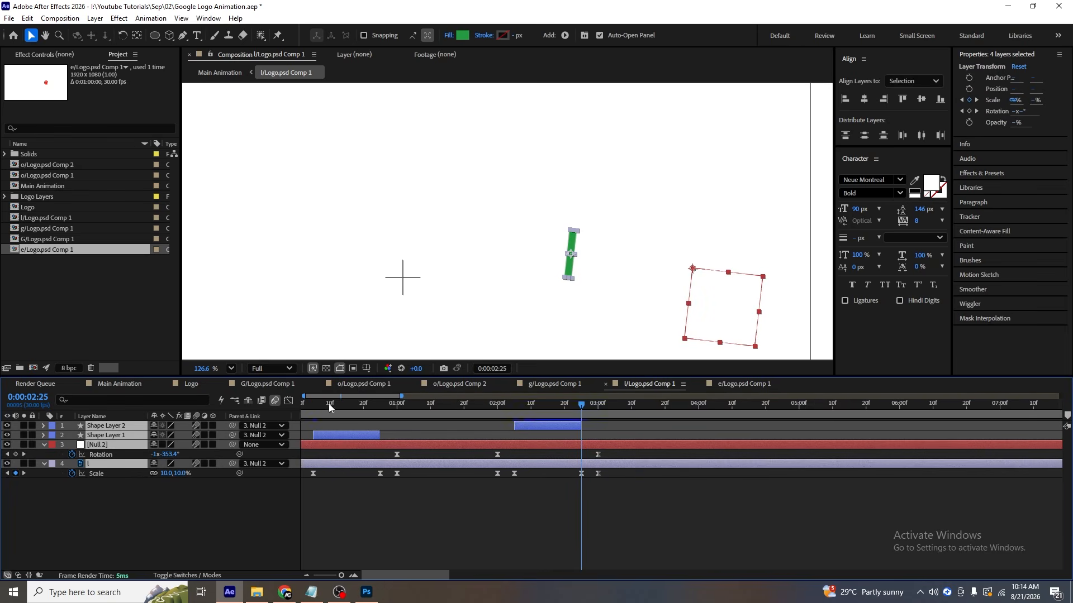
scroll(327, 400, left, 1)
key(Home)
click(231, 368)
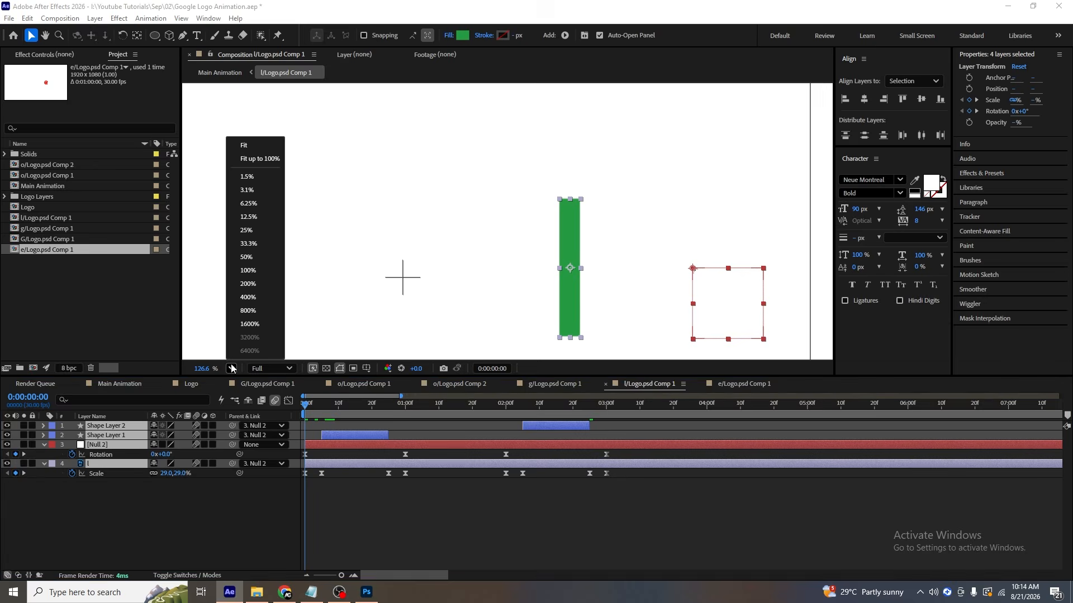
click(251, 147)
key(space)
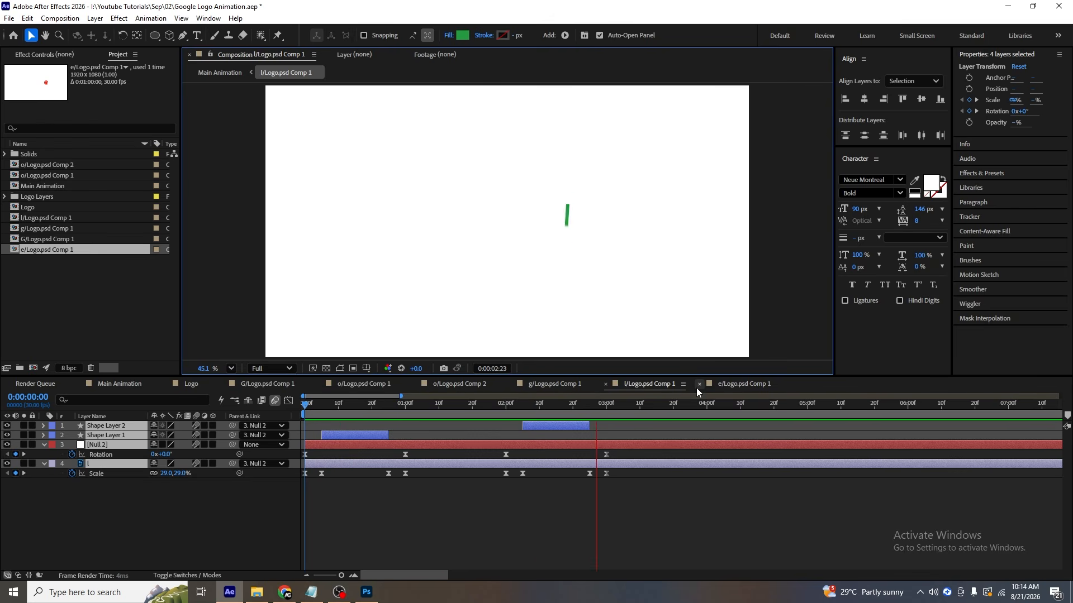
key(space)
drag(578, 407, 294, 427)
key(space)
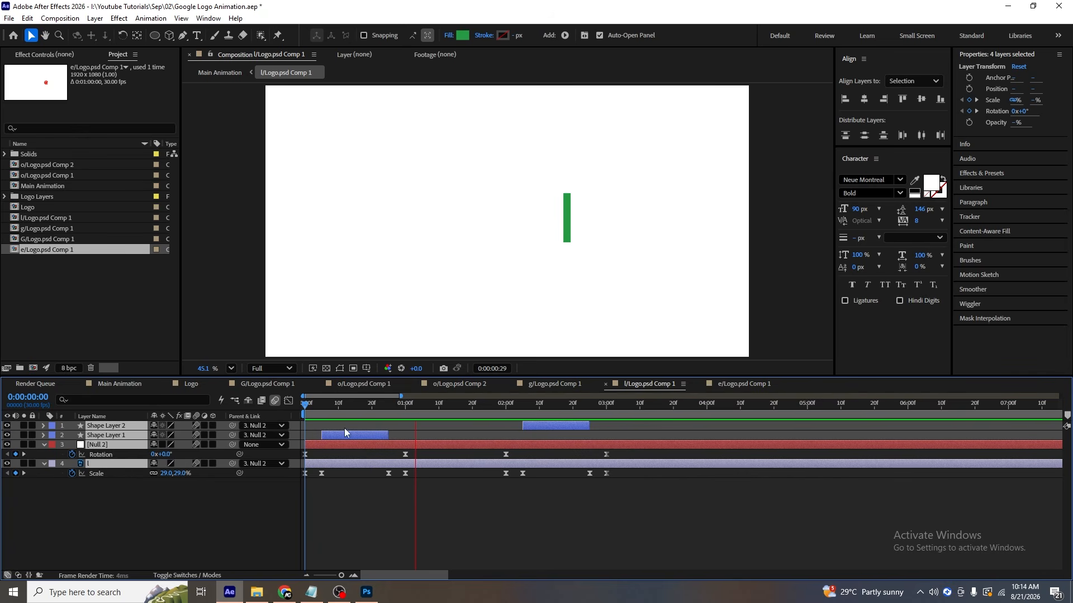
key(space)
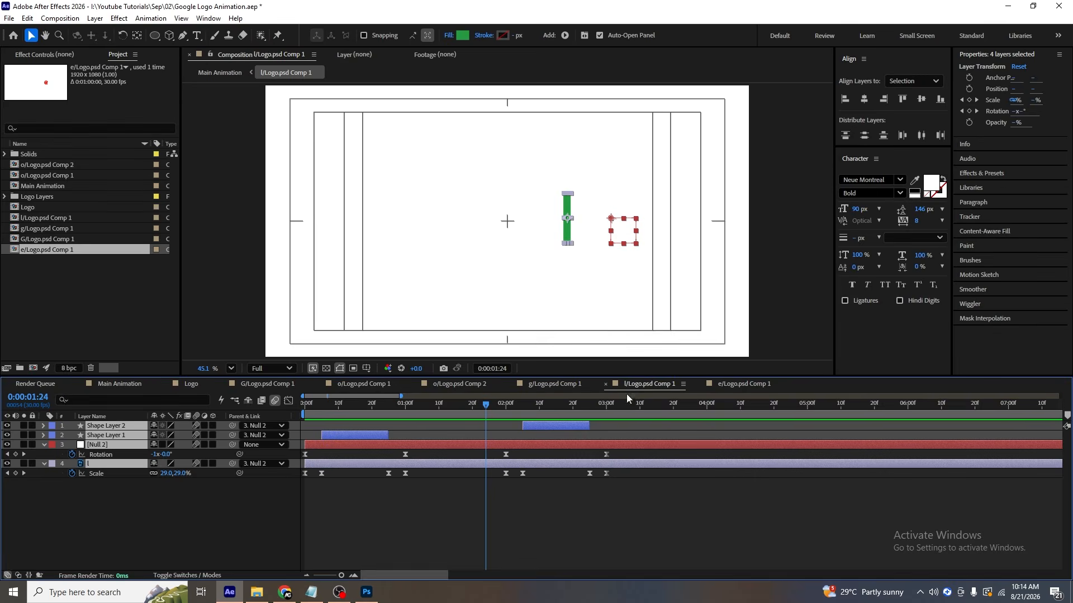
Copy Null 2's Rotation keyframes from the l composition and switch to the e composition.
click(747, 384)
click(658, 385)
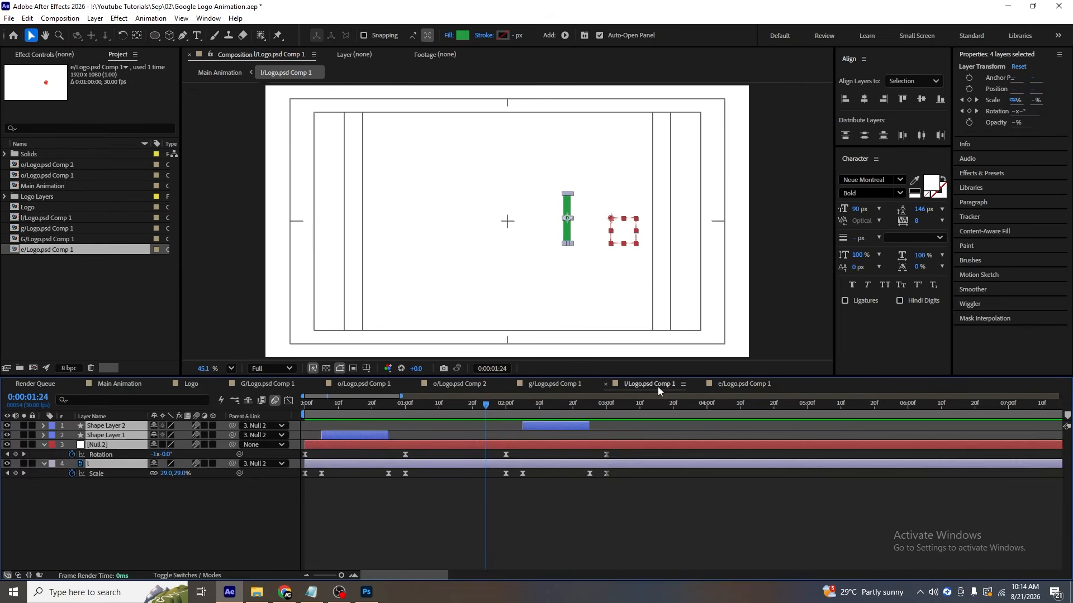
click(243, 519)
click(119, 454)
click(742, 384)
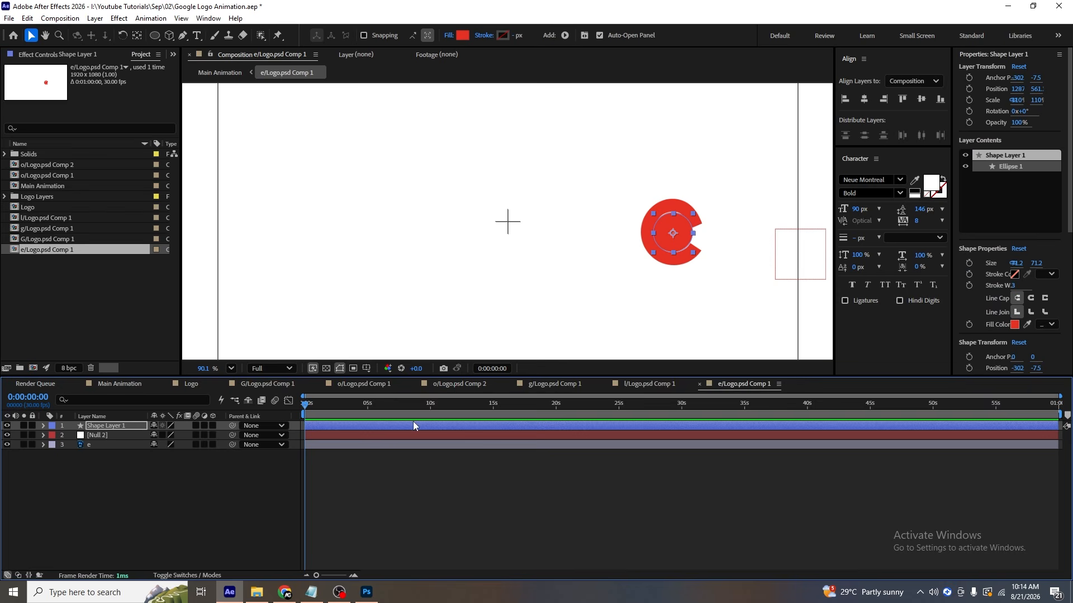
Parent Shape Layer 1 and the e layer to Null 2 in the e composition.
key(ctrl+a)
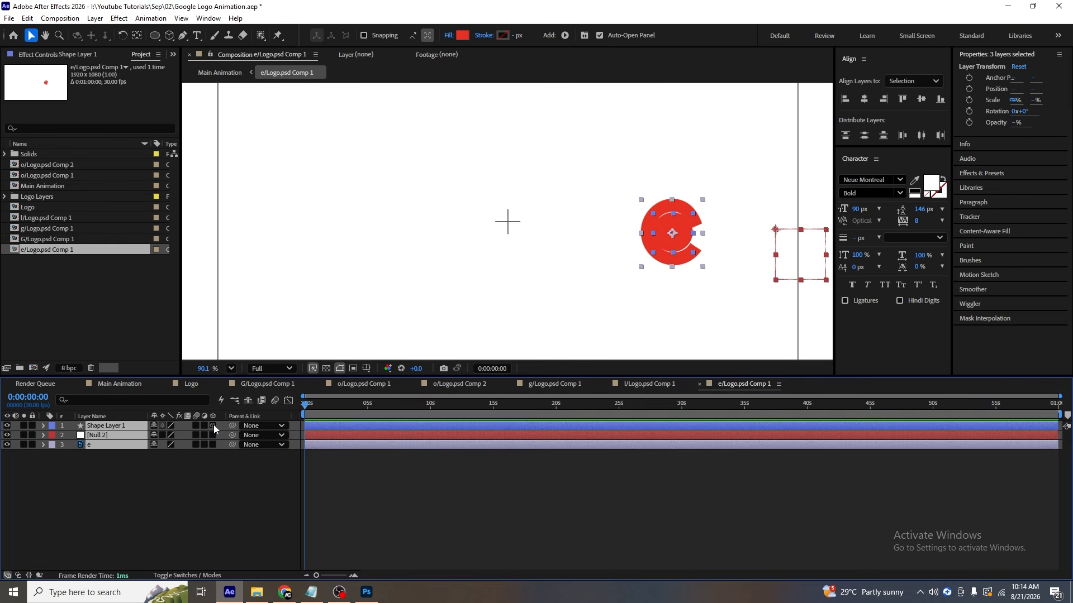
drag(233, 426, 147, 435)
click(165, 472)
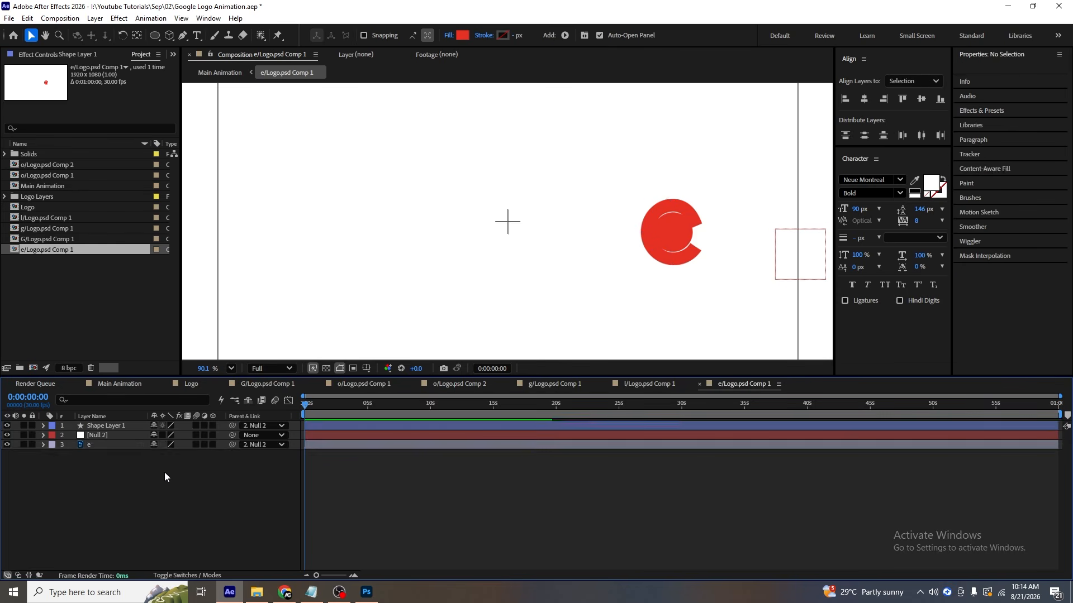
Paste the copied Rotation keyframes onto Null 2 in the e composition at 0:00:00:00.
click(132, 445)
click(119, 428)
click(126, 437)
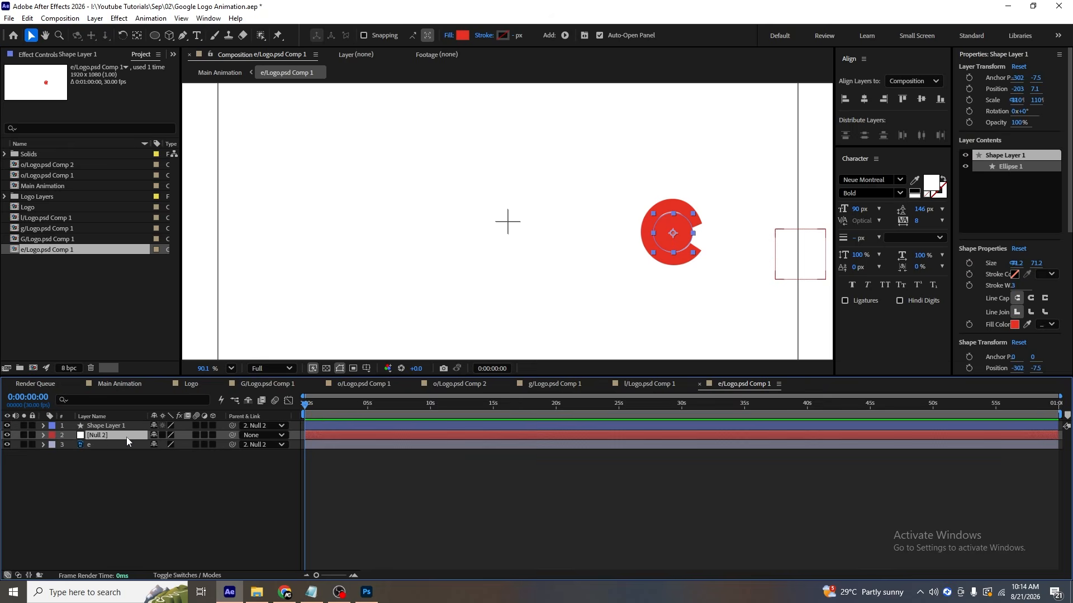
key(u)
key(semicolon)
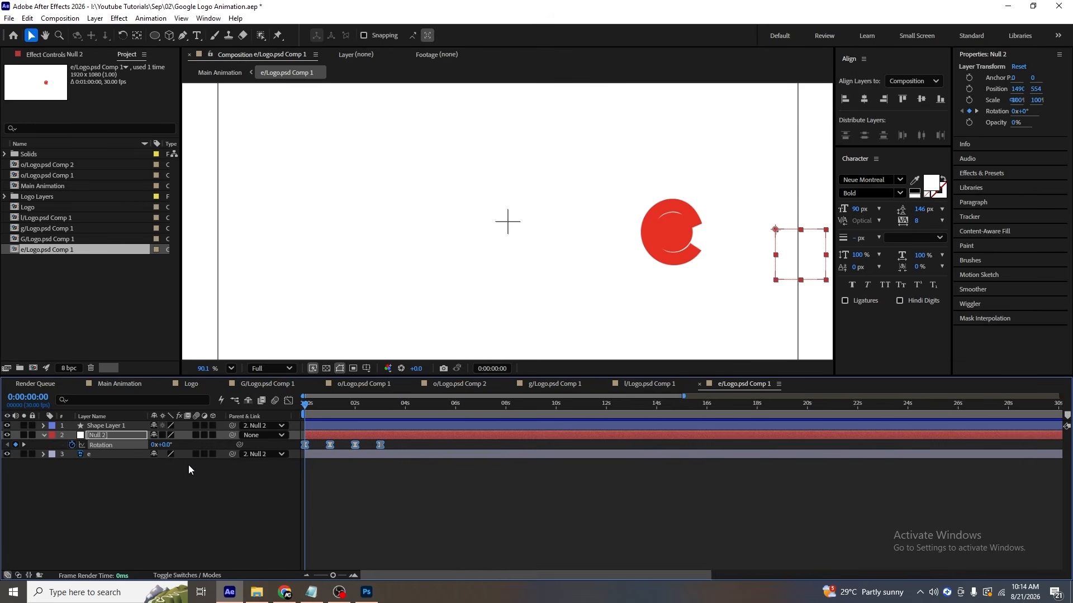
click(189, 465)
Copy the l layer's Scale keyframes from the l composition onto the e layer at 0:00:00:00.
click(648, 384)
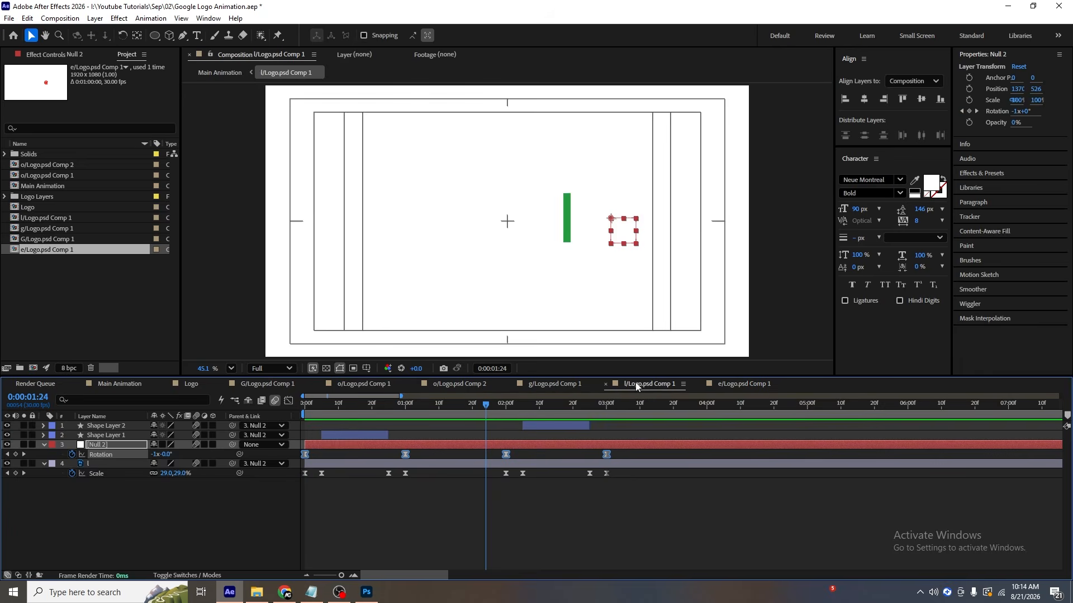
click(115, 472)
click(743, 384)
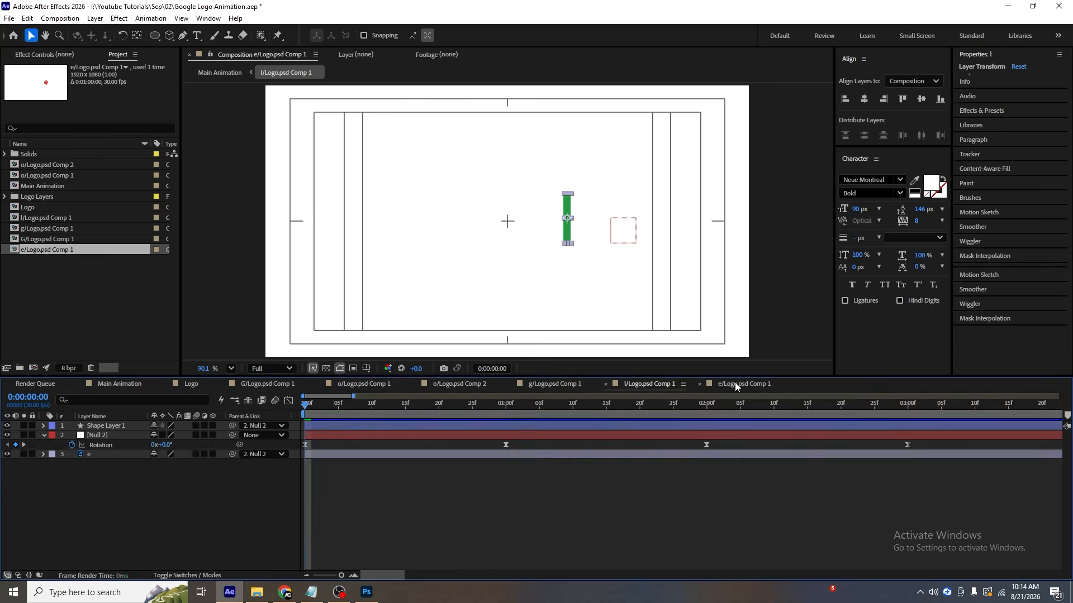
click(393, 452)
key(semicolon)
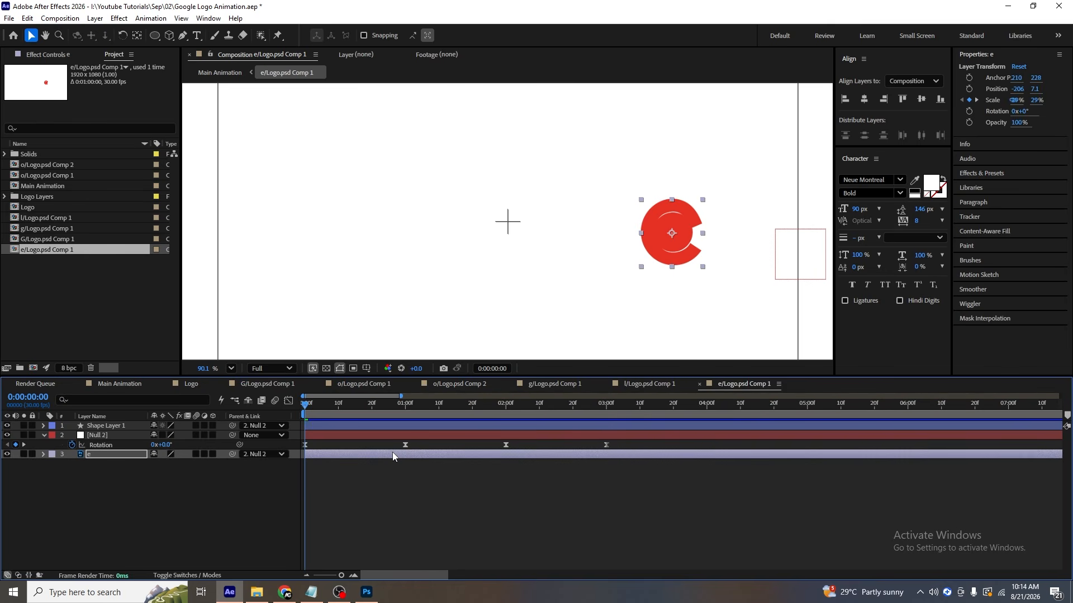
key(u)
click(306, 485)
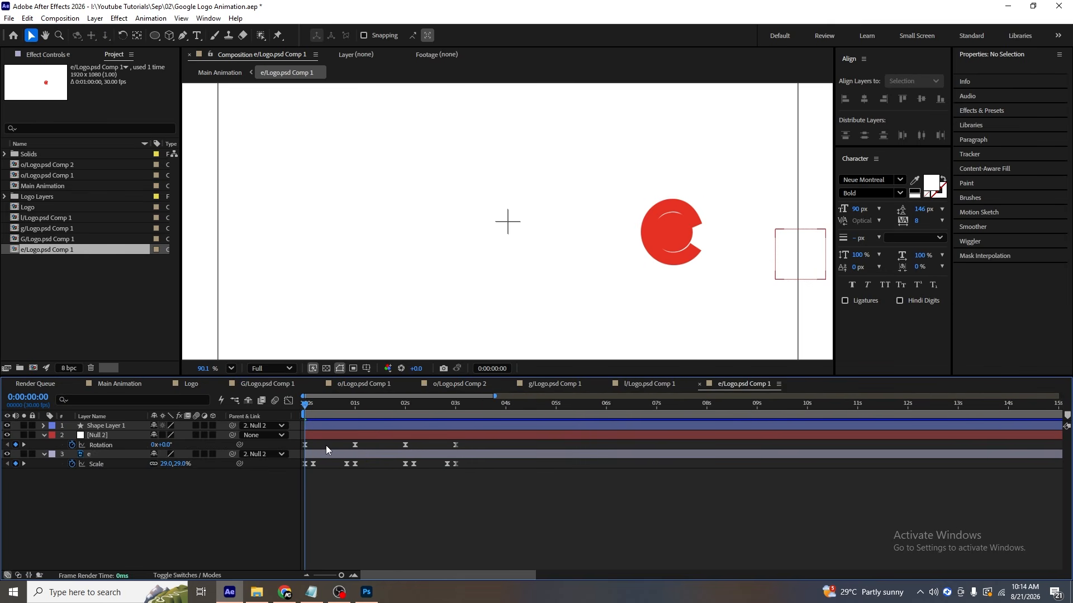
Trim the start of Shape Layer 1 to 0:00:00:05 in the e composition and split the layer at 0:00:00:25.
key(k)
click(320, 426)
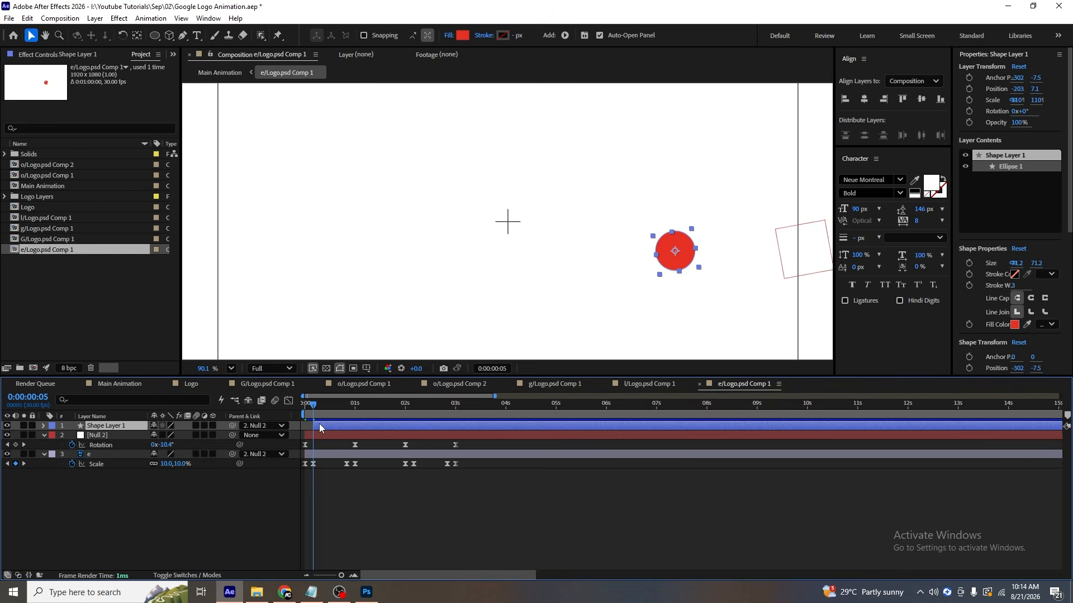
key(k)
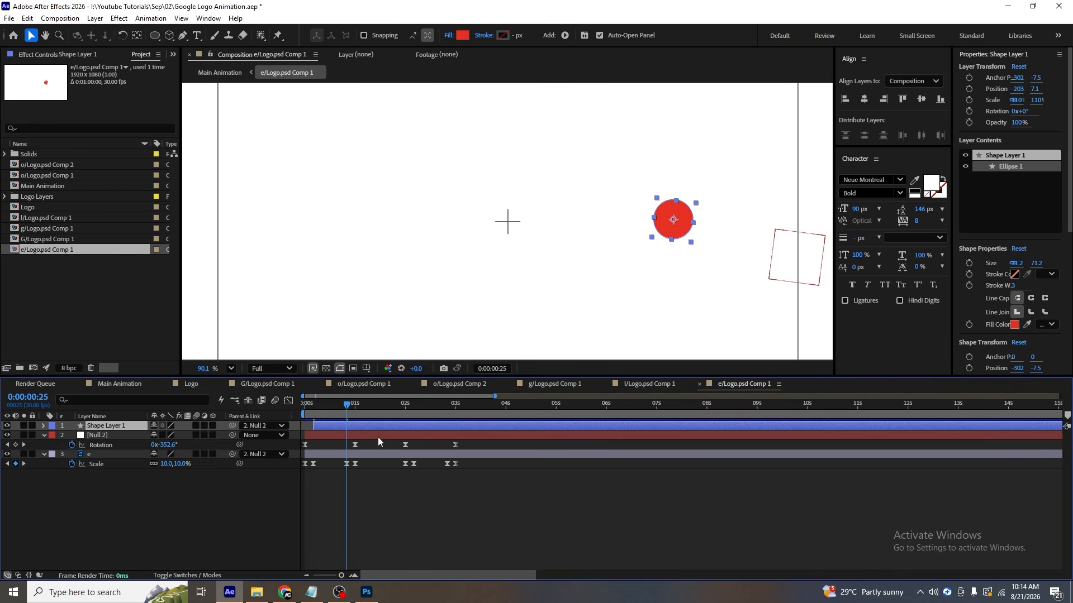
key(ctrl+shift+d)
Trim the split-off shape layer to run from 0:00:02:05 to 0:00:02:25, deleting the remaining piece after it.
key(k)
key(k)
key(k)
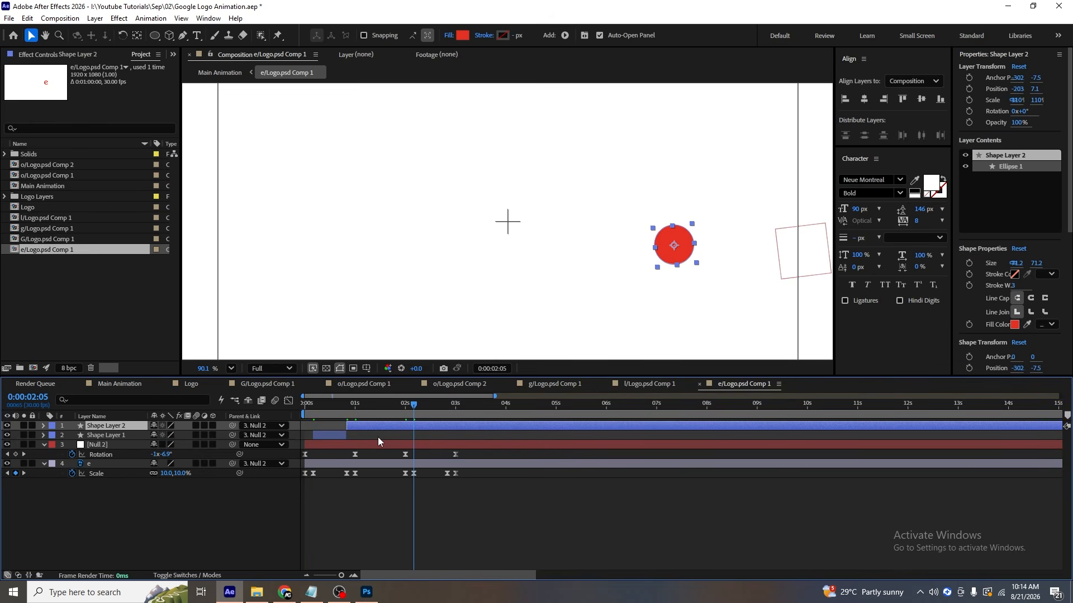
key(k)
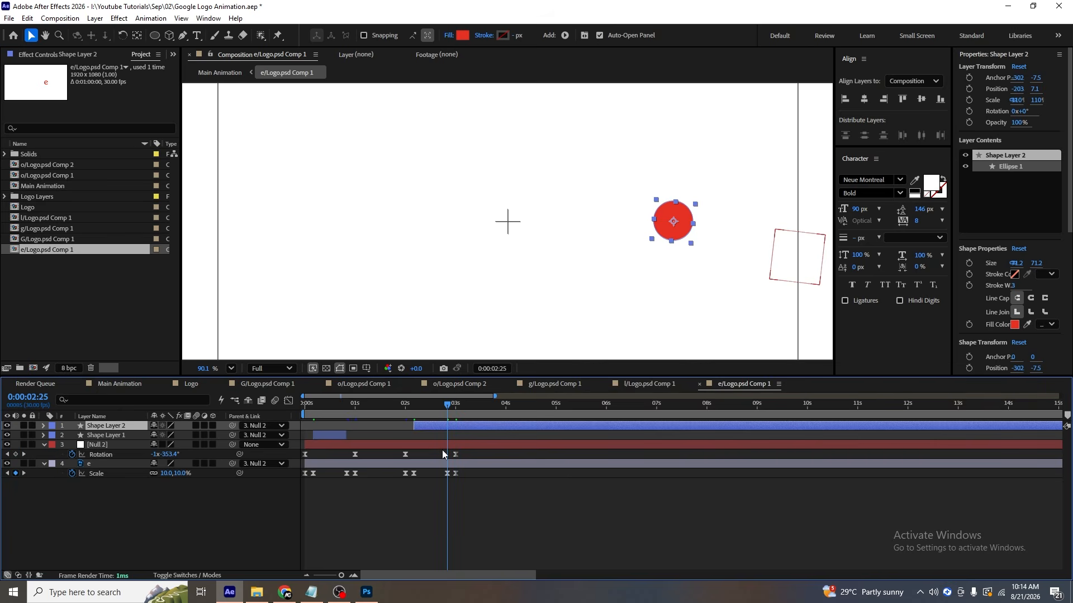
key(ctrl+shift+d)
key(Delete)
Preview the e composition's animation from the beginning.
drag(392, 408, 302, 414)
key(space)
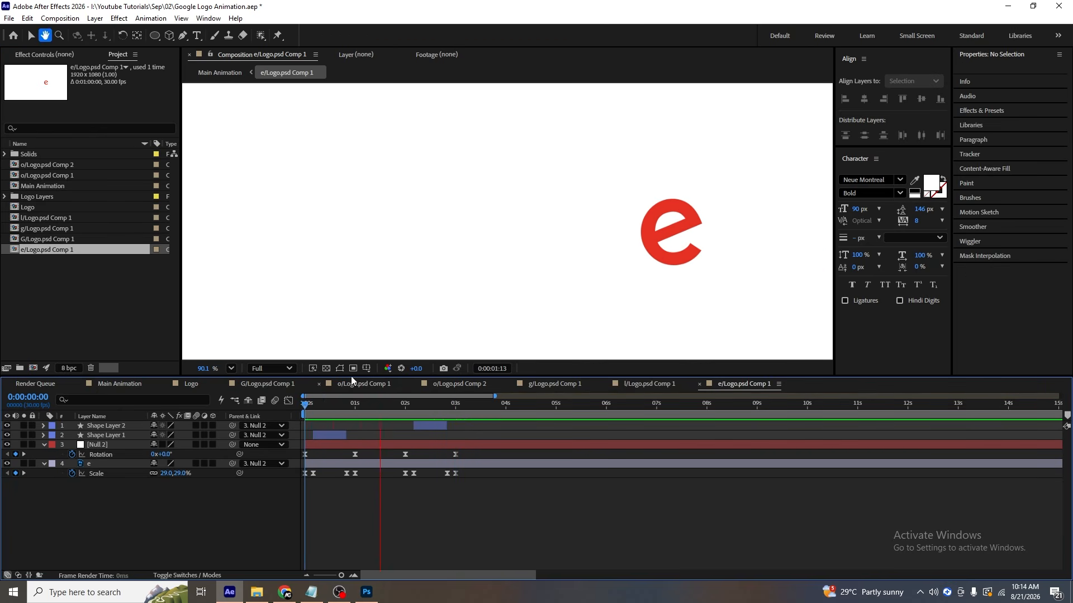
key(space)
Enable motion blur on all four layers of the e composition and preview the result.
click(231, 368)
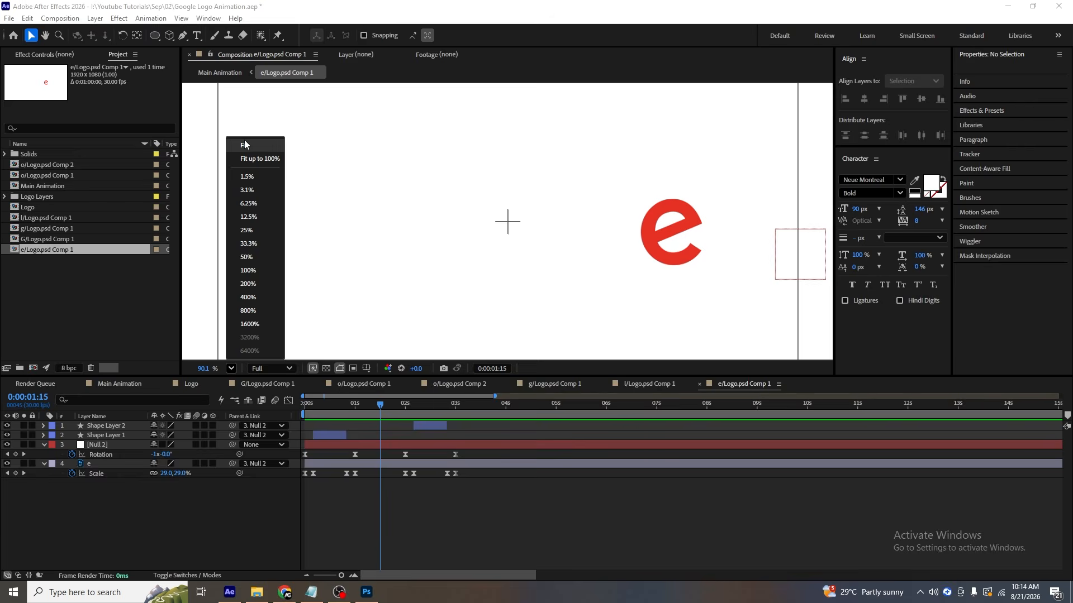
click(244, 139)
key(ctrl+a)
click(193, 430)
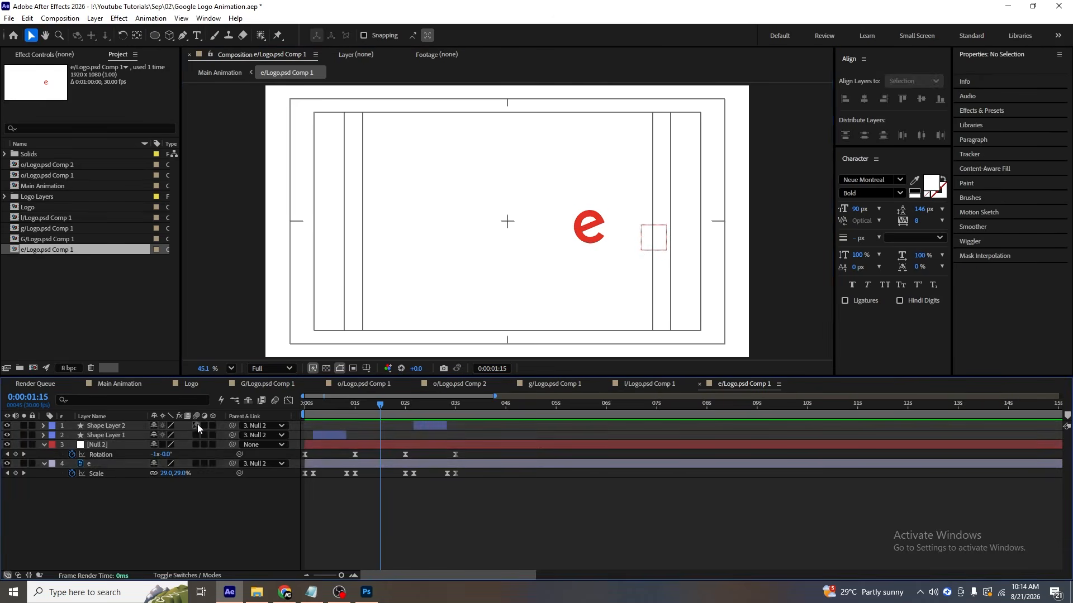
key(ctrl+a)
click(196, 425)
key(space)
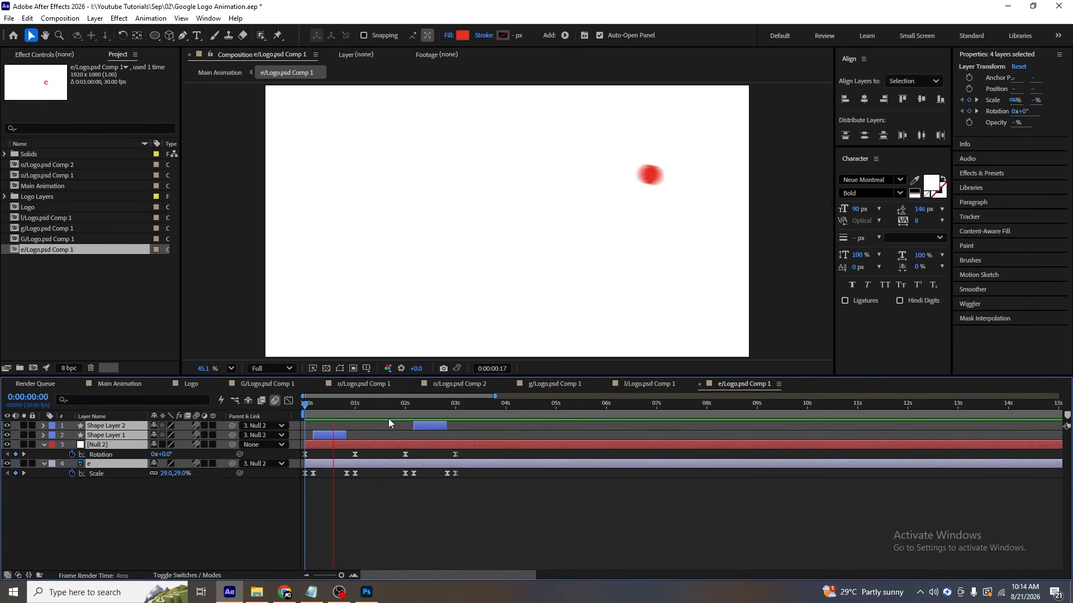
key(space)
Review the l and g compositions and play back the Main Animation to check all the letters together.
click(661, 385)
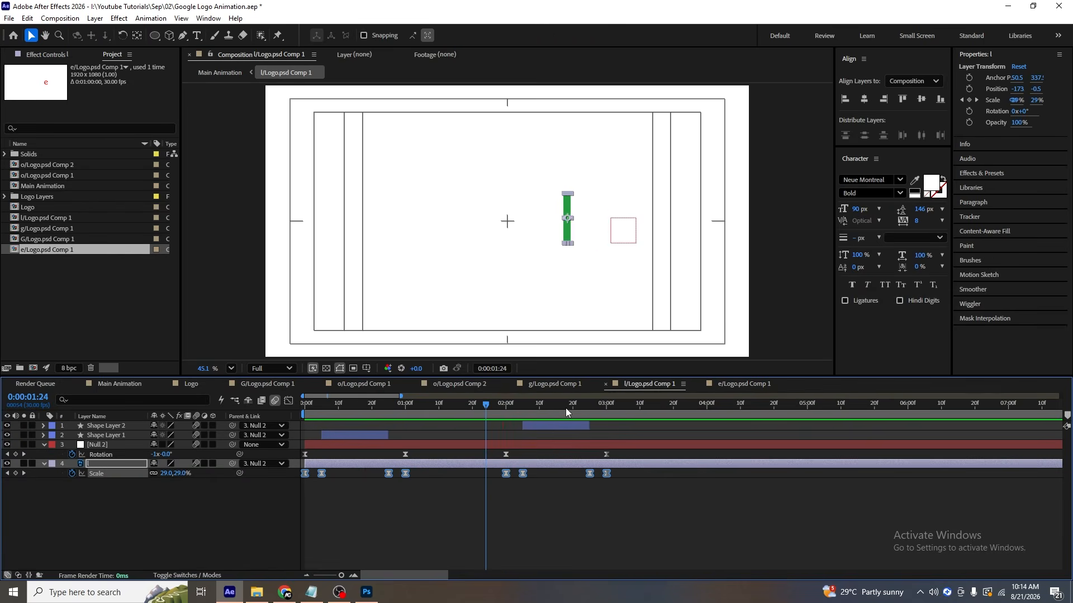
key(space)
click(545, 384)
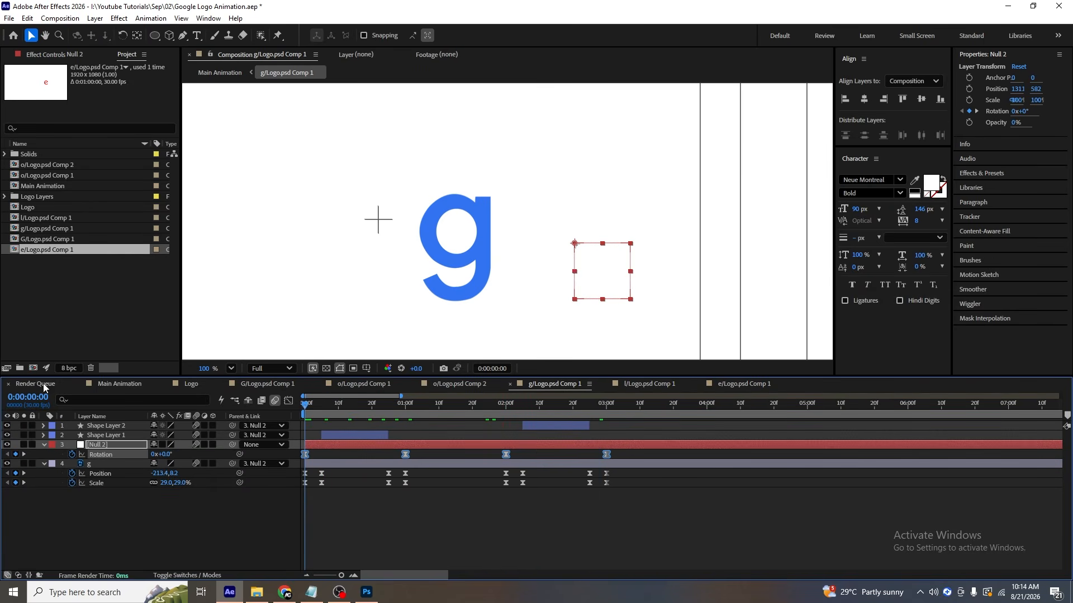
click(108, 384)
key(space)
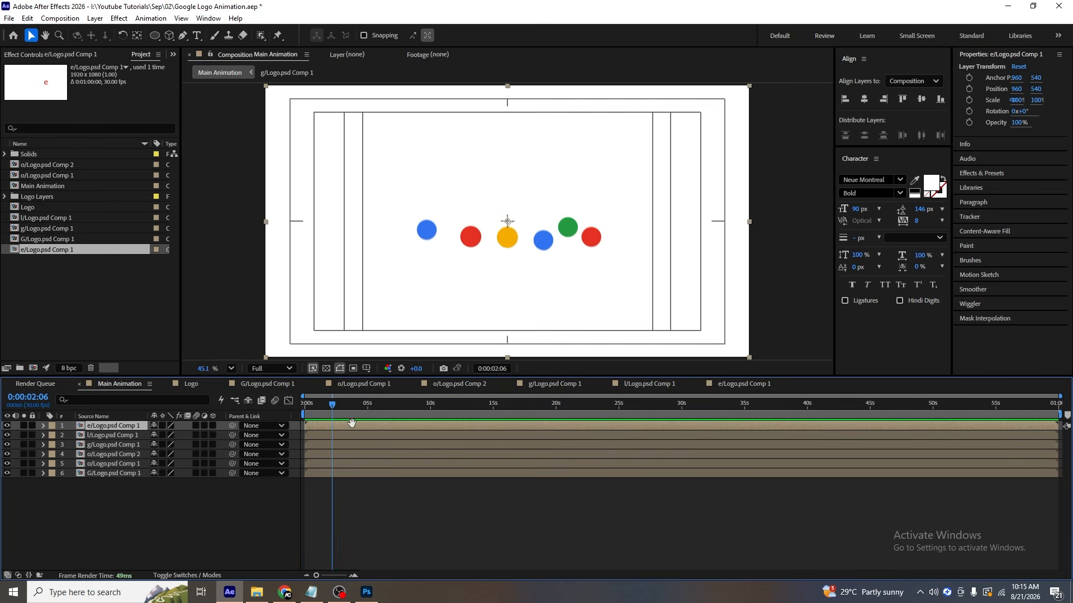
key(space)
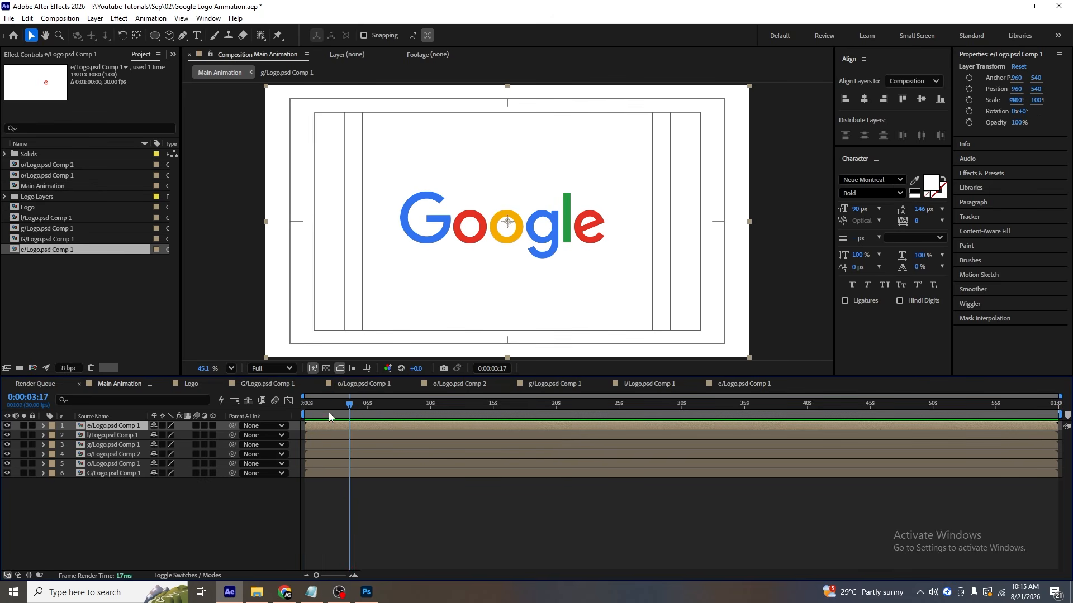
key(space)
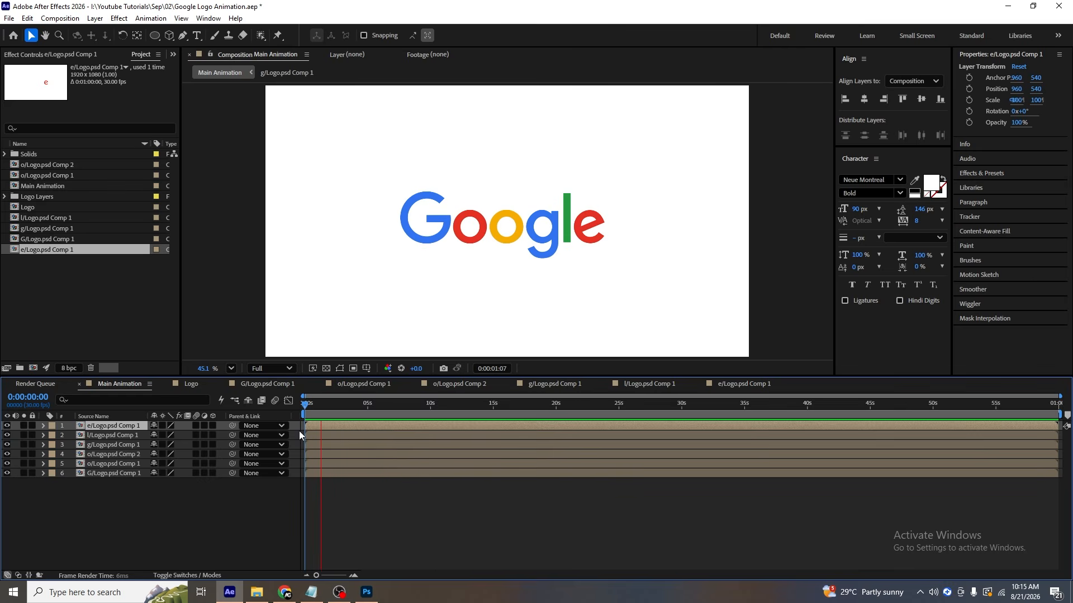
key(space)
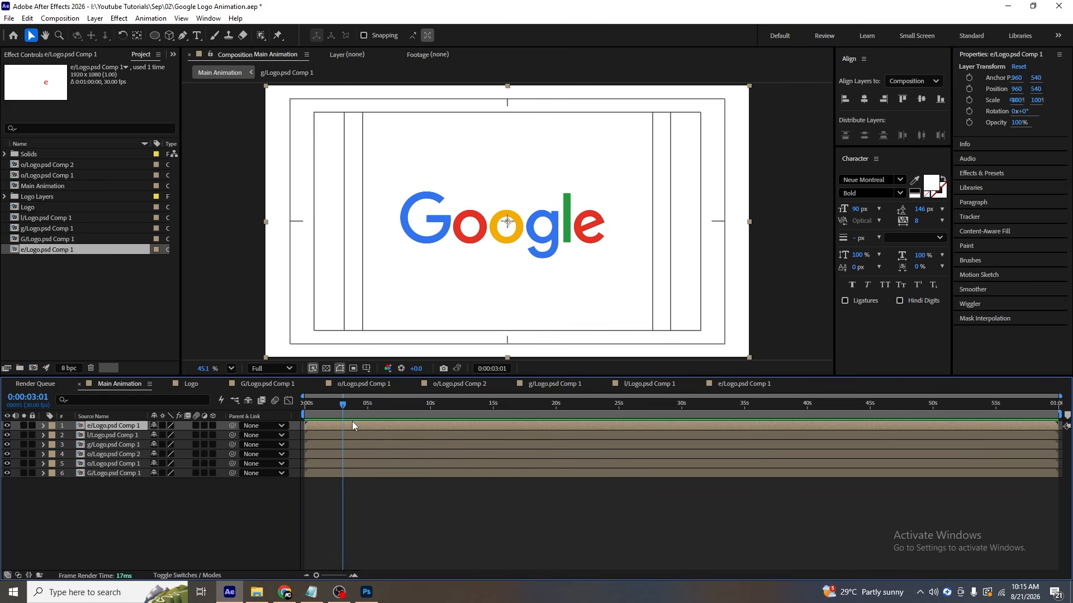
Check where the e composition's keyframes end and place the Main Animation's current time at 0:00:04:00.
double_click(346, 426)
click(466, 506)
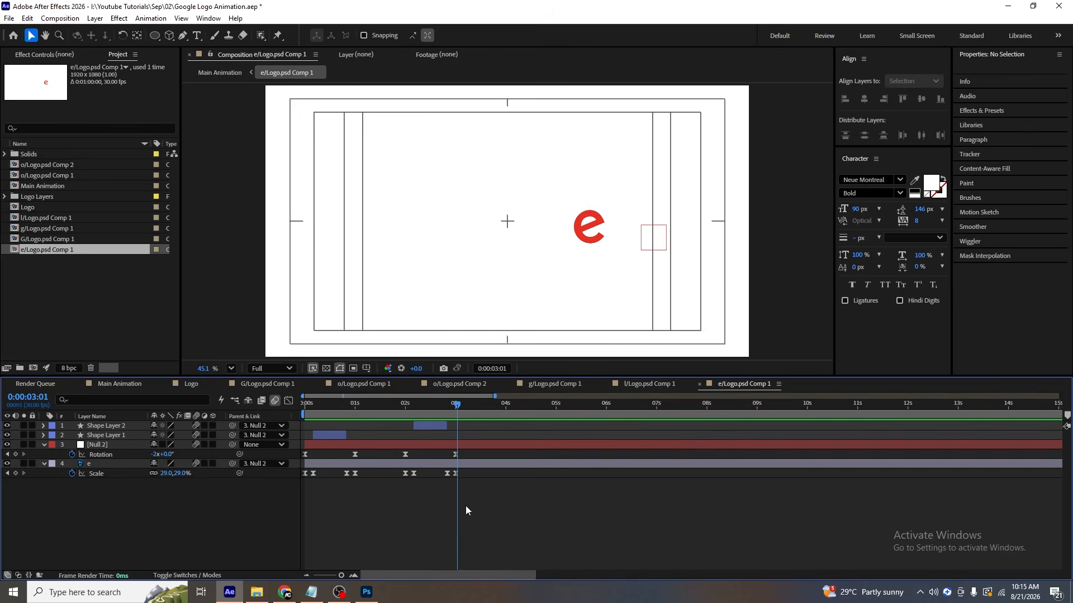
key(Page_Up)
click(126, 386)
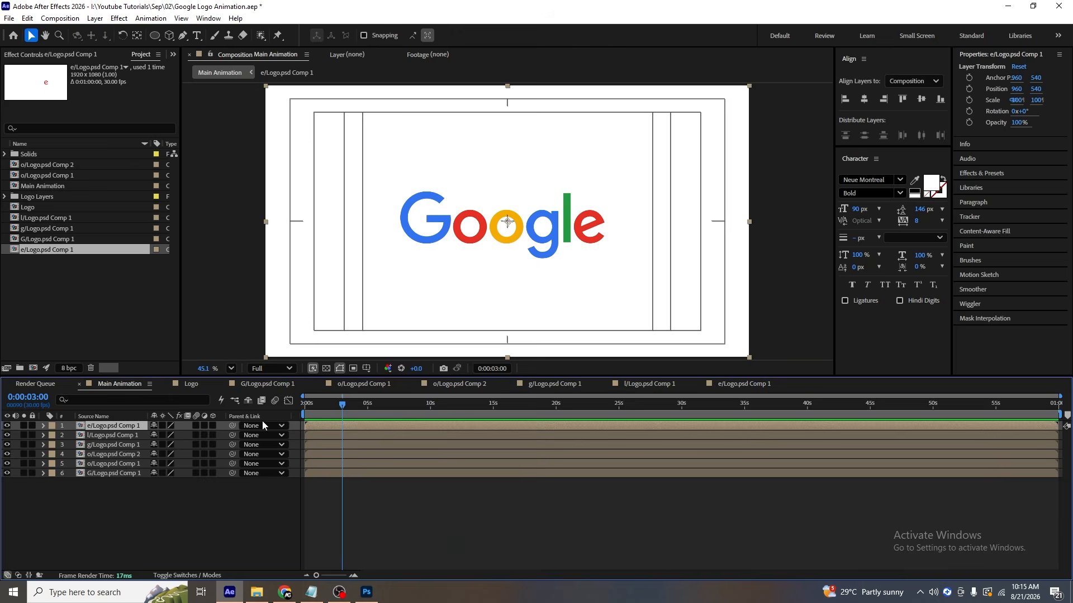
key(equal)
key(equal)
click(393, 404)
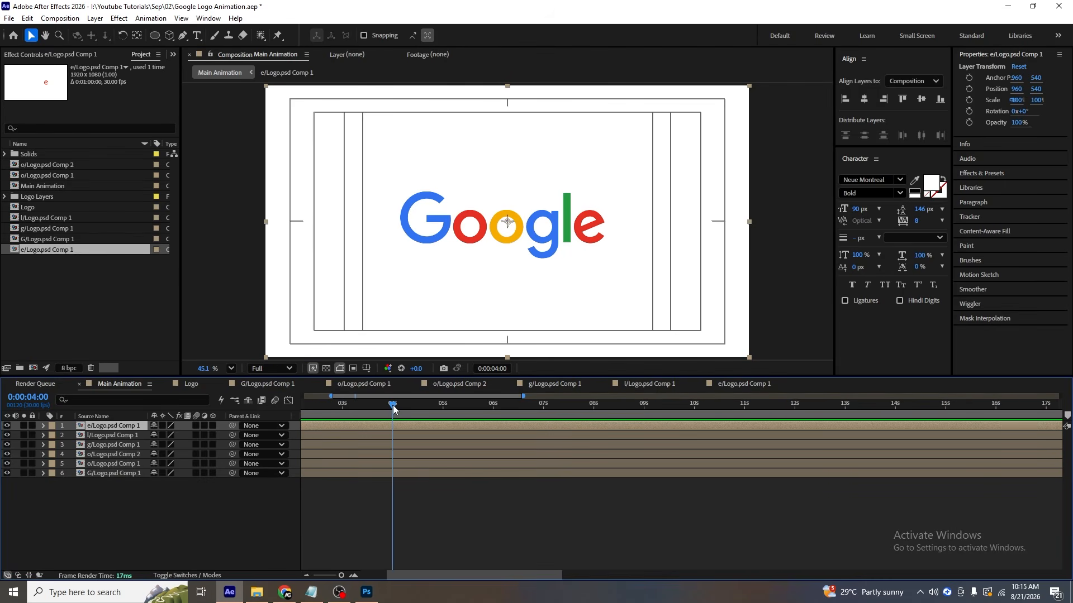
click(74, 518)
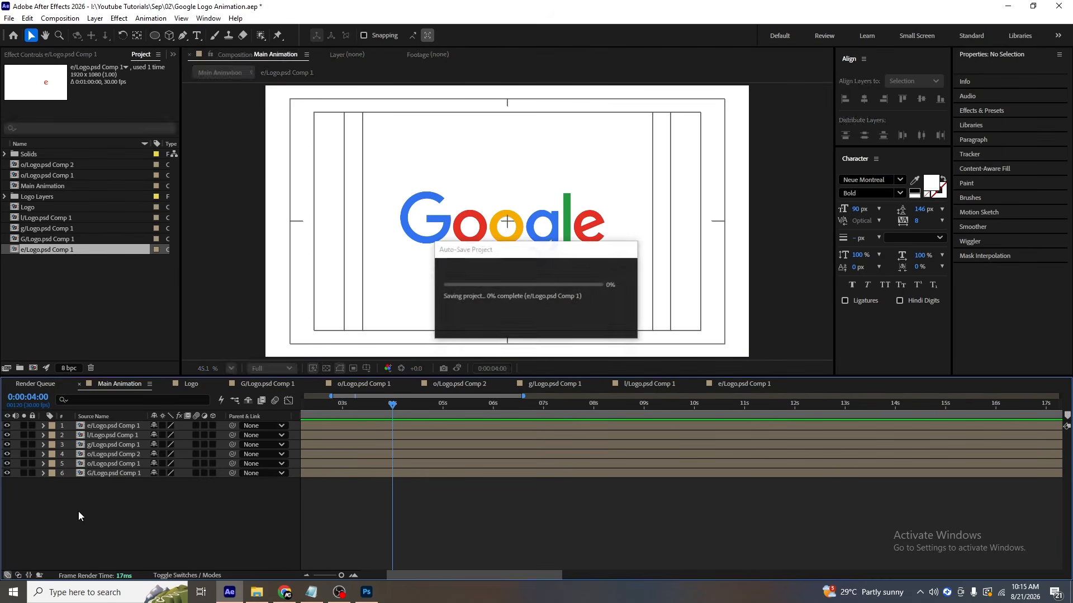
End the work area of the G composition at 0:00:04:00 and trim the composition to it.
click(262, 384)
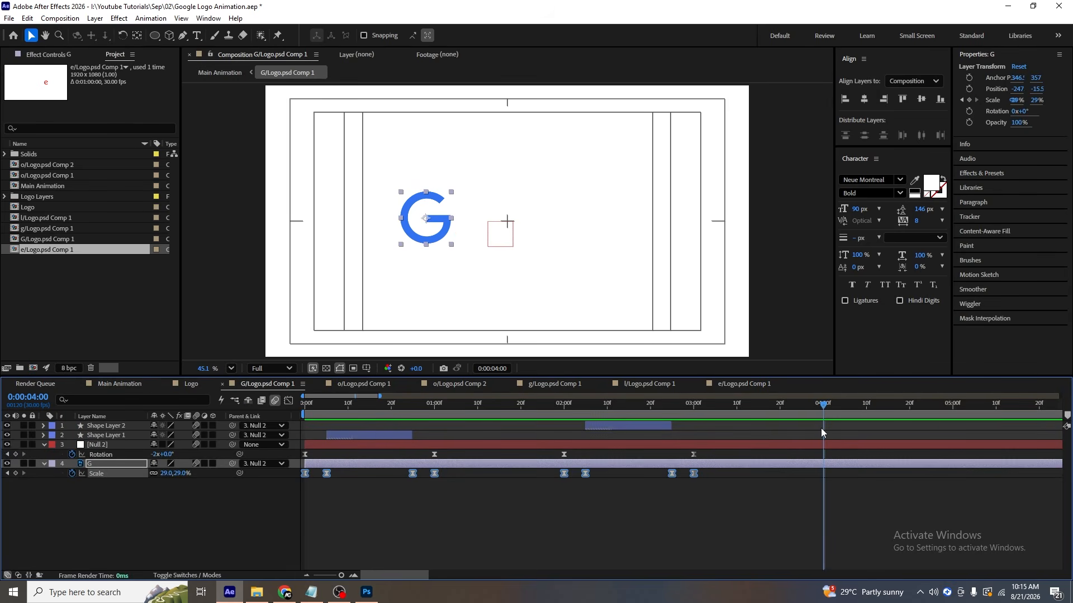
key(n)
click(794, 407)
right_click(805, 410)
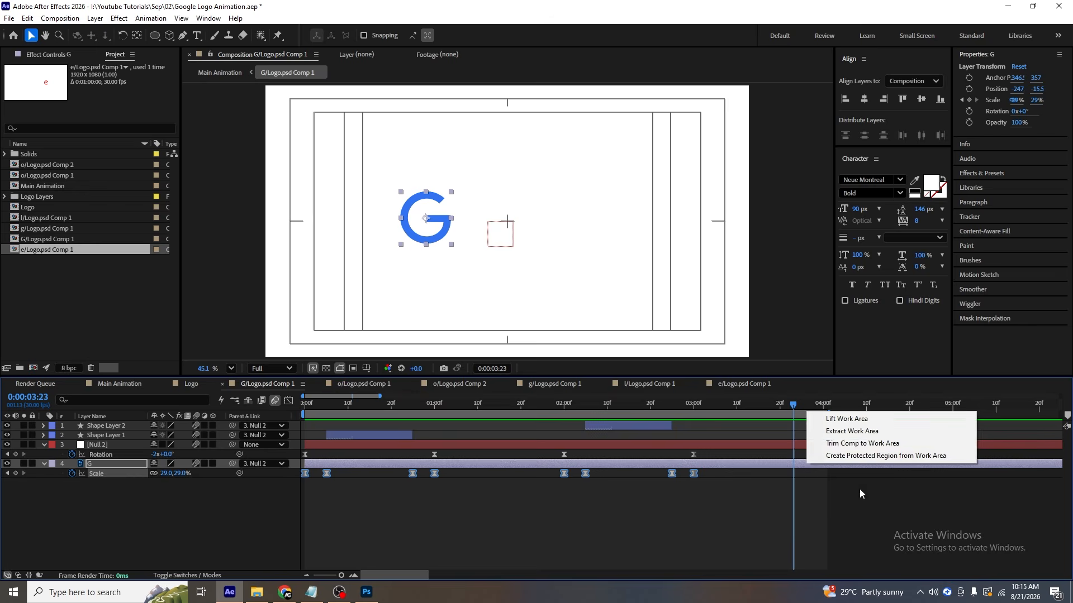
click(855, 441)
Trim o/Logo.psd Comp 1 and o/Logo.psd Comp 2 to work areas ending at 0:00:04:00.
click(343, 385)
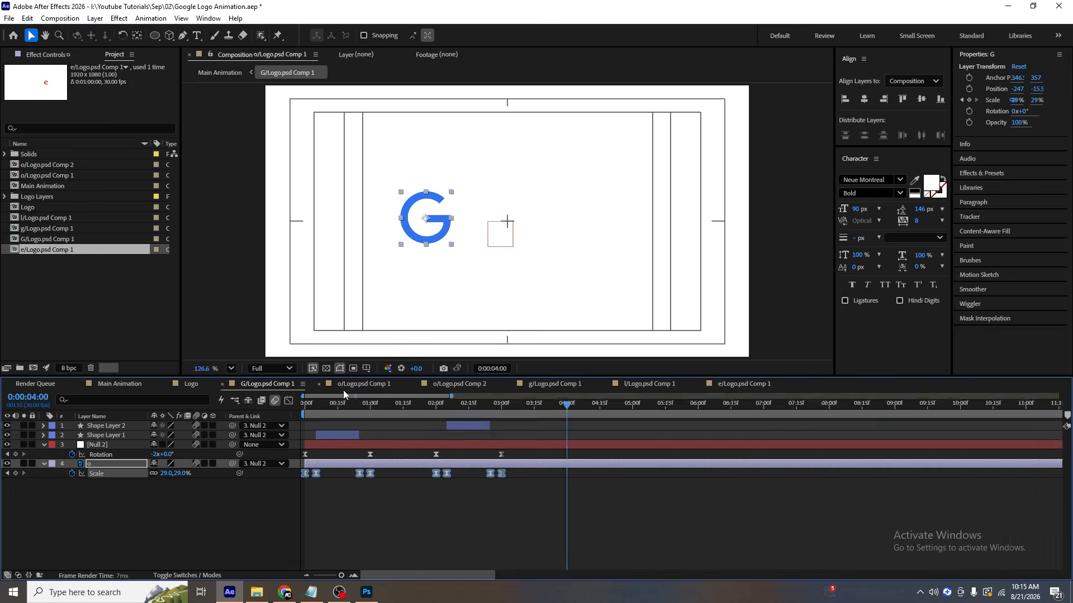
right_click(546, 415)
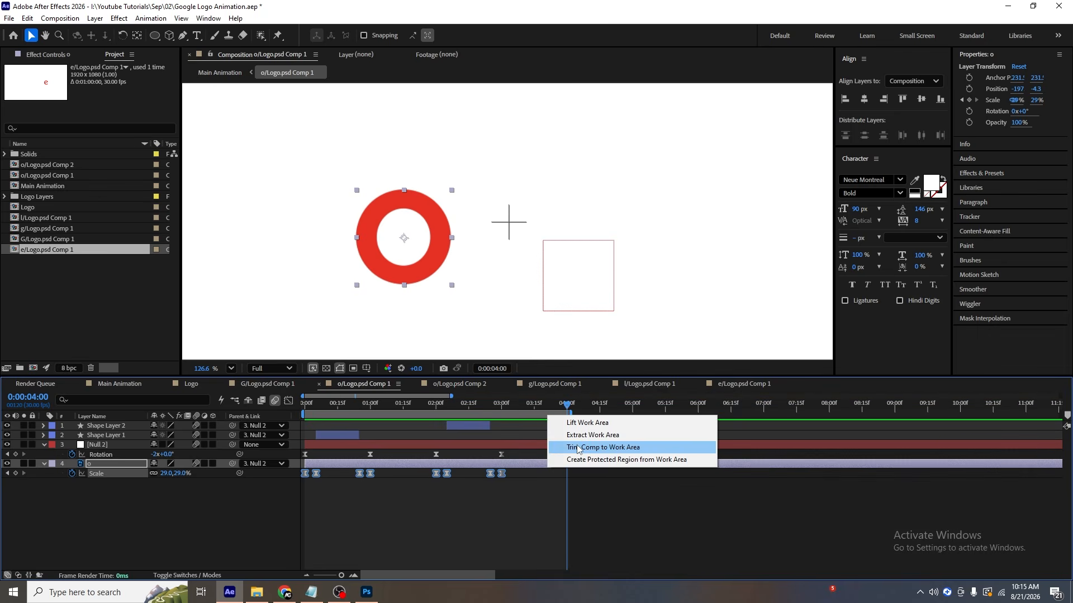
click(575, 447)
click(446, 384)
key(n)
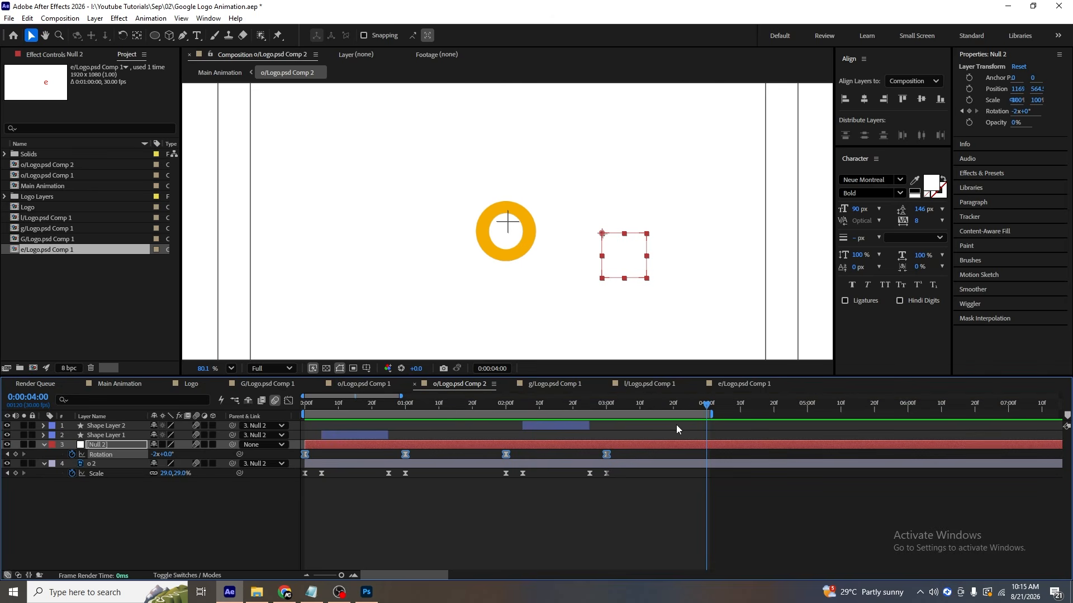
right_click(685, 412)
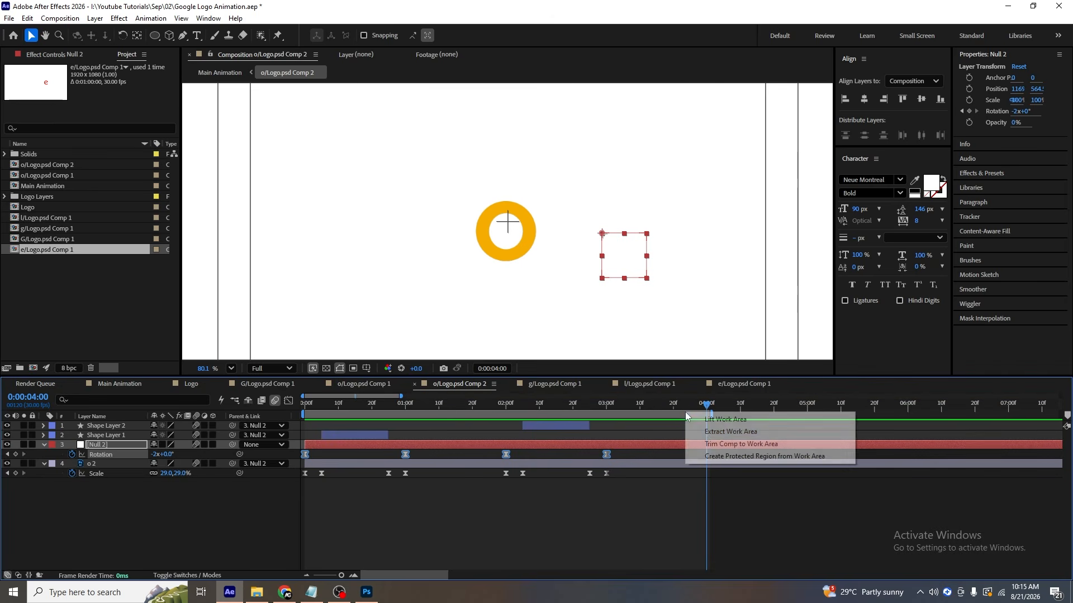
click(711, 443)
Trim the g and l compositions to work areas ending at 0:00:04:00.
click(564, 385)
key(n)
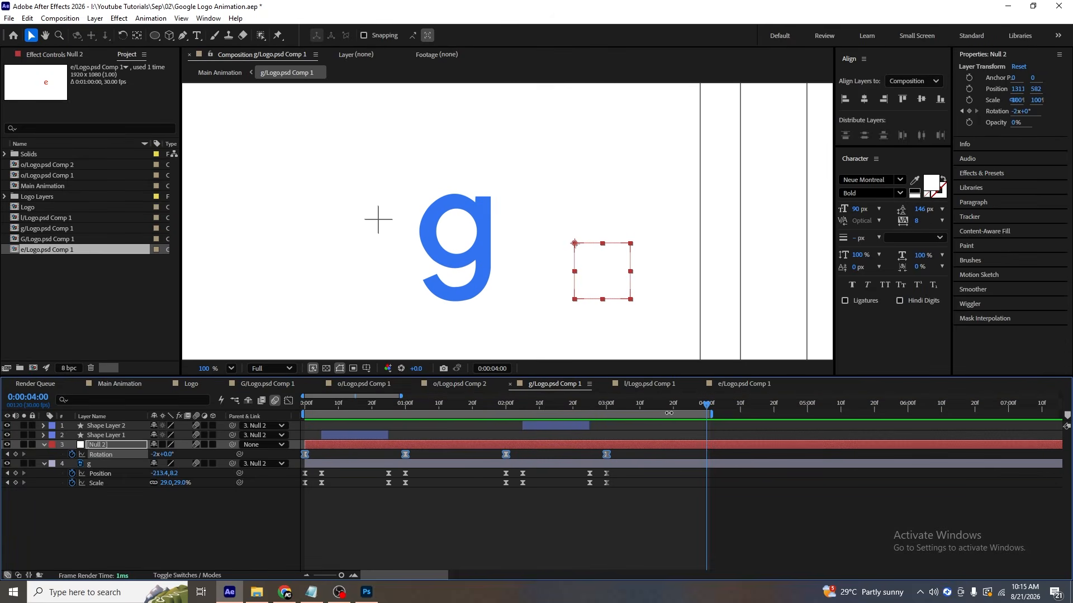
right_click(672, 414)
click(695, 445)
click(655, 386)
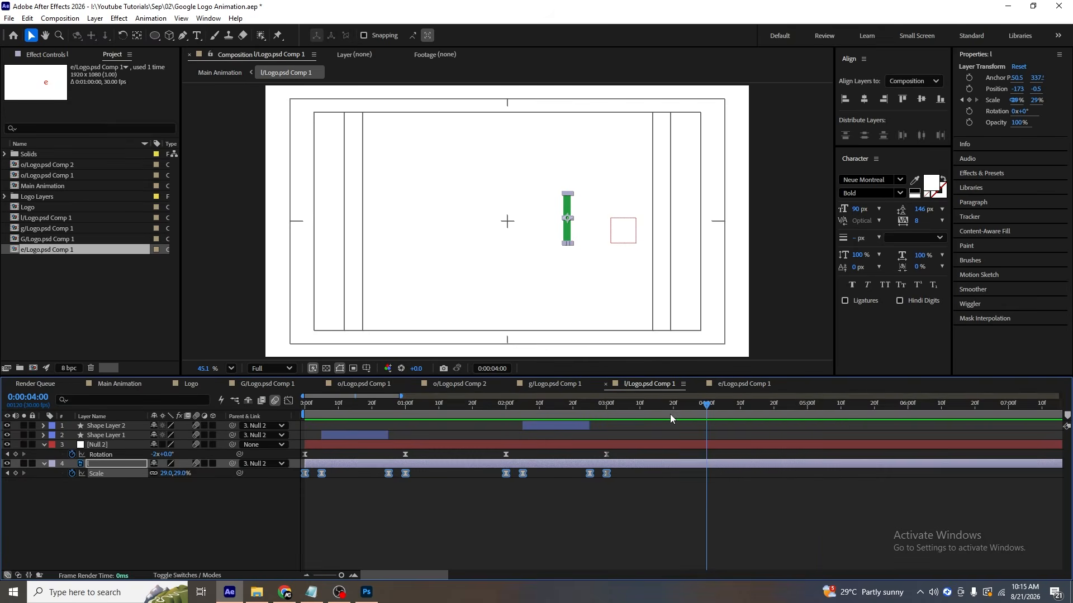
key(n)
right_click(669, 414)
click(721, 446)
End the e composition's work area at 0:00:04:00 and trim the composition to it.
click(743, 386)
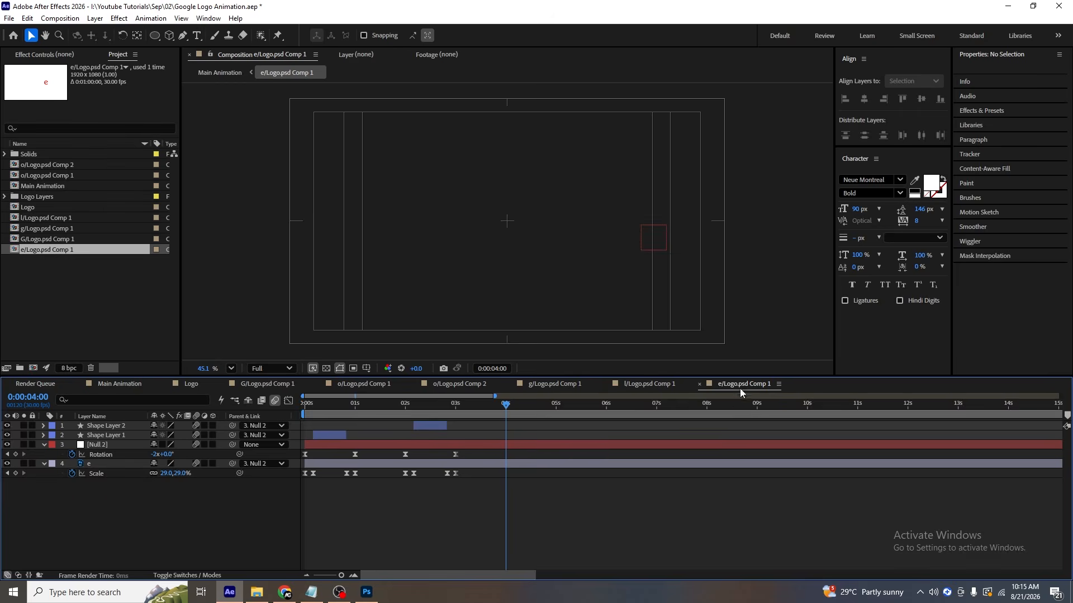
key(n)
right_click(491, 414)
click(551, 445)
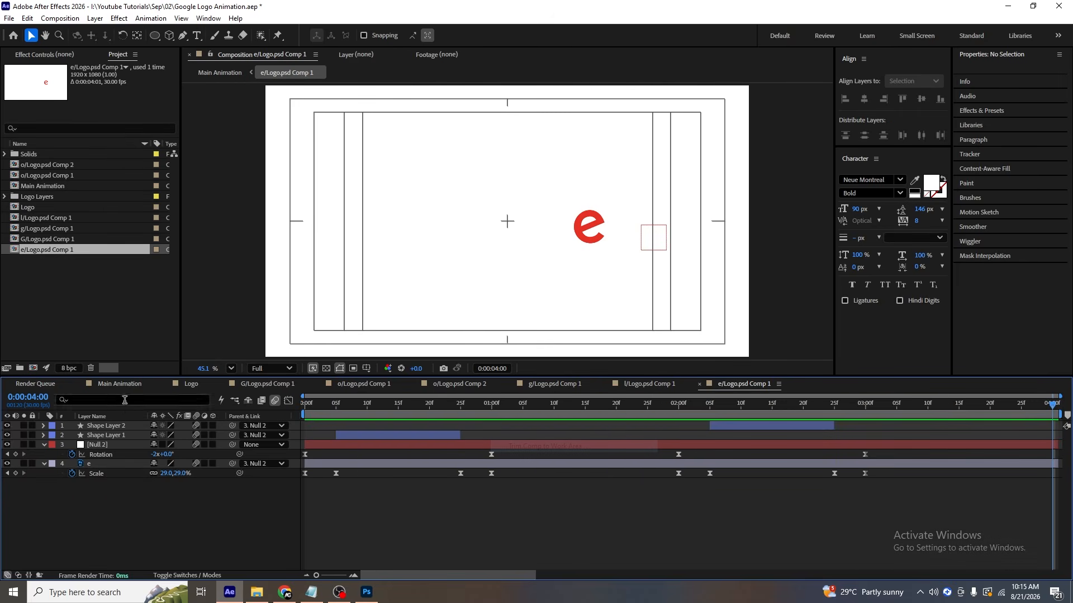
Enable time remapping on all six letter layers in the Main Animation.
click(119, 384)
key(ctrl+a)
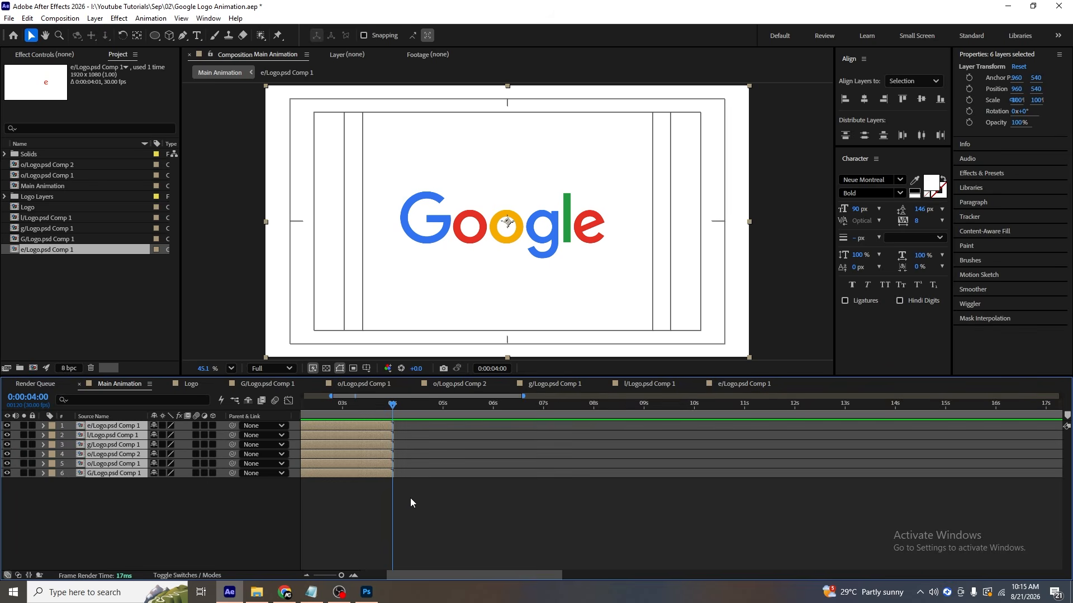
key(ctrl+alt+t)
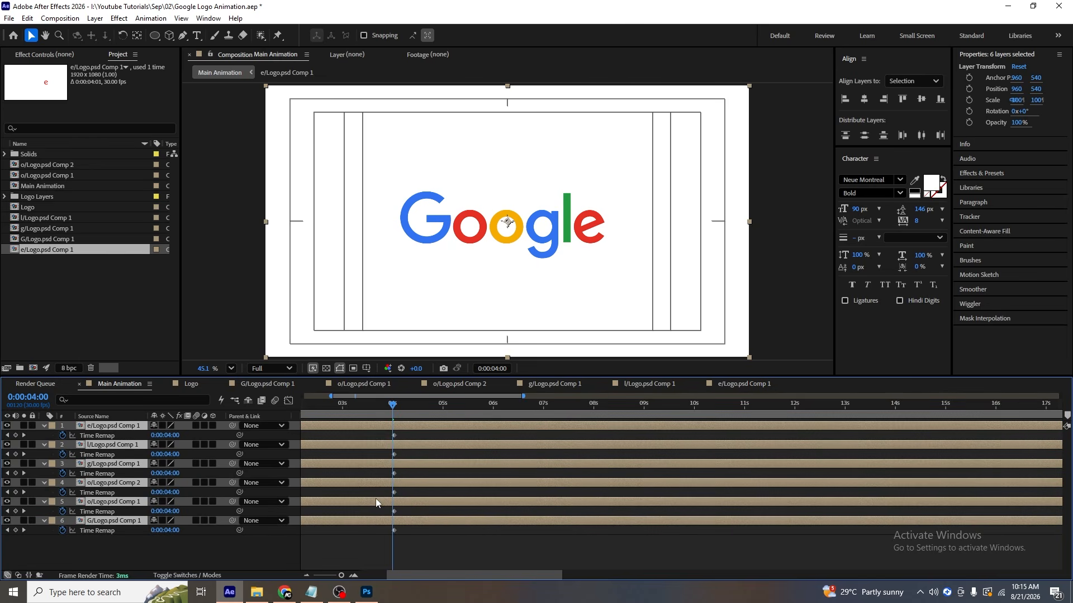
Add Time Remap keyframes at 0:00:04:00 on all six letter layers and delete the end keyframes one frame after them.
key(equal)
key(equal)
key(equal)
click(15, 435)
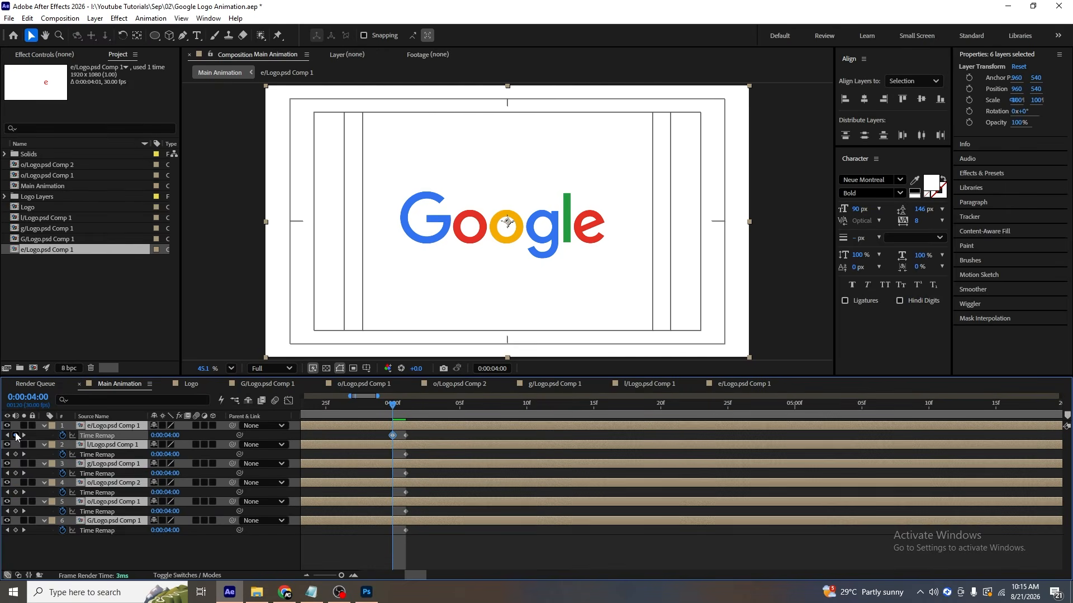
drag(425, 545, 404, 412)
key(Delete)
Add the expression loopOut() to the Time Remap property of the G/Logo.psd Comp 1 layer.
click(79, 539)
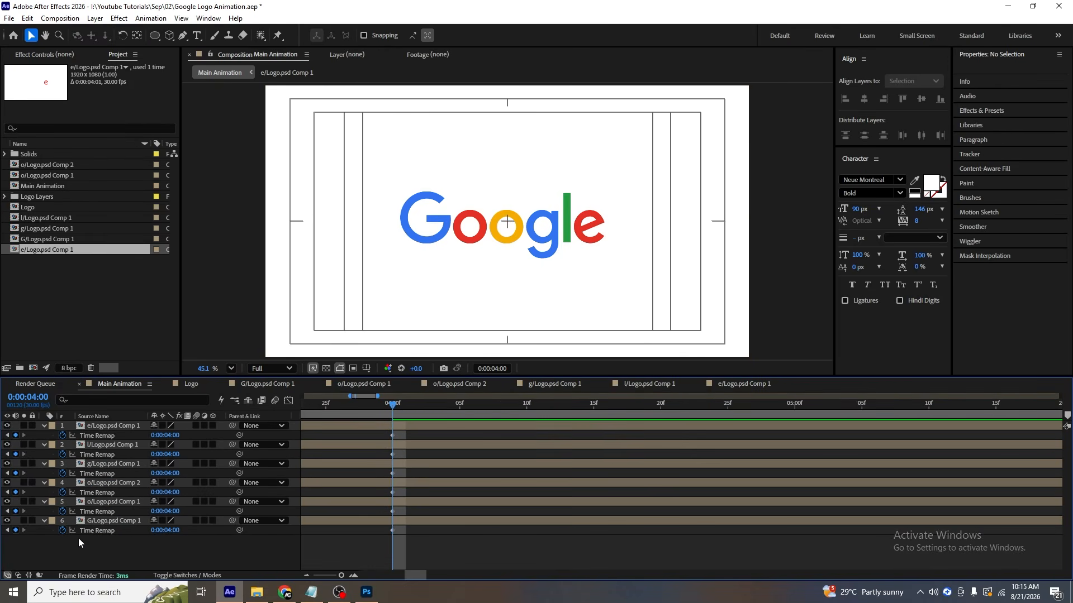
alt+click(62, 531)
text(loo)
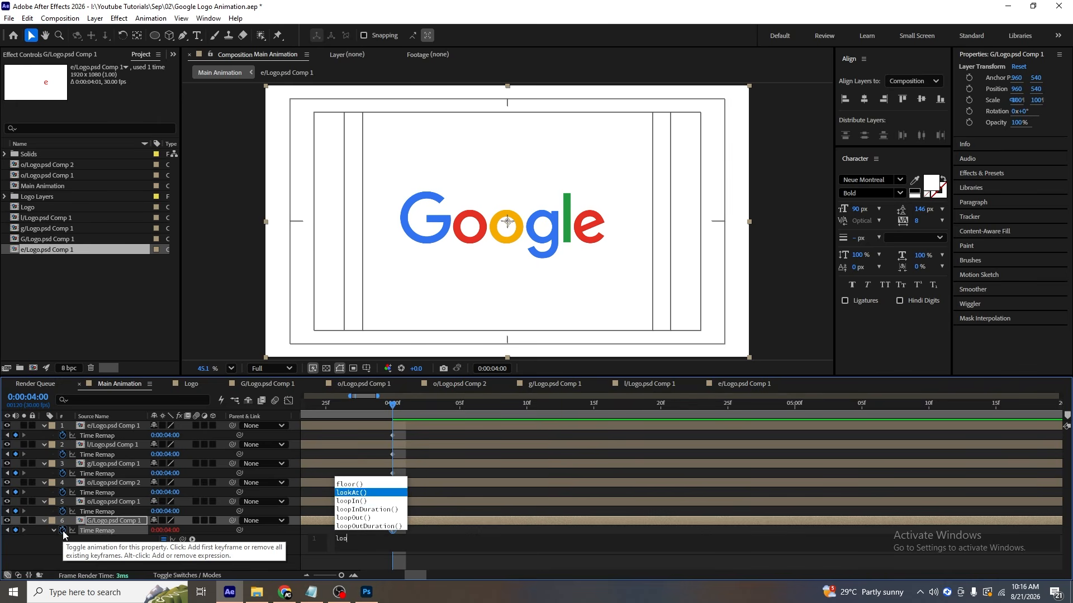
key(Down)
key(Down)
key(Down)
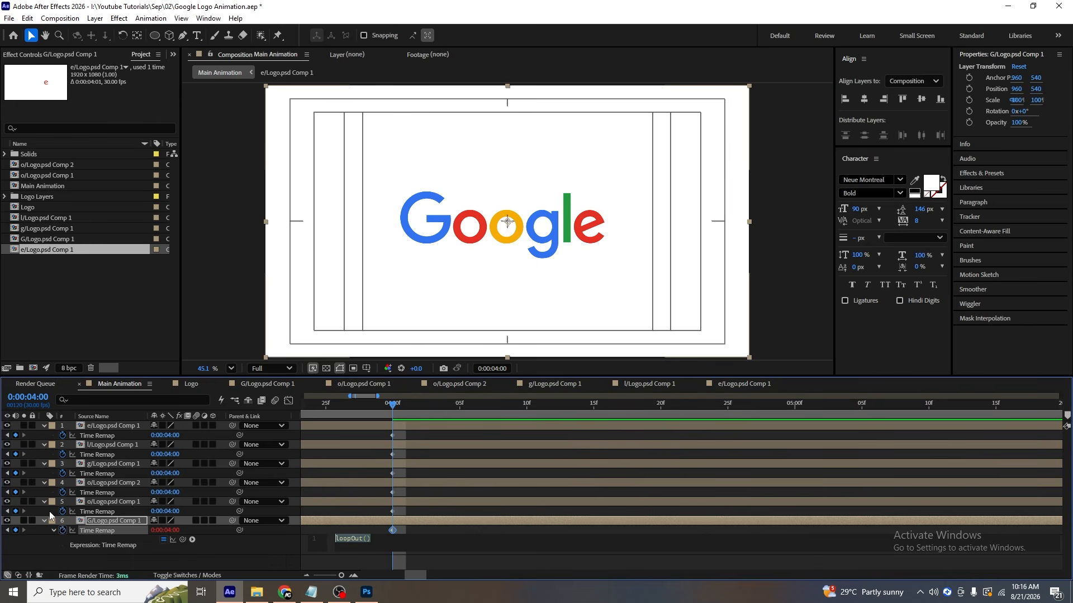
Add the expression loopOut() to the Time Remap property of the remaining five letter layers, from o/Logo.psd Comp 1 up to e/Logo.psd Comp 1.
alt+click(62, 511)
text(loopOut())
alt+click(62, 492)
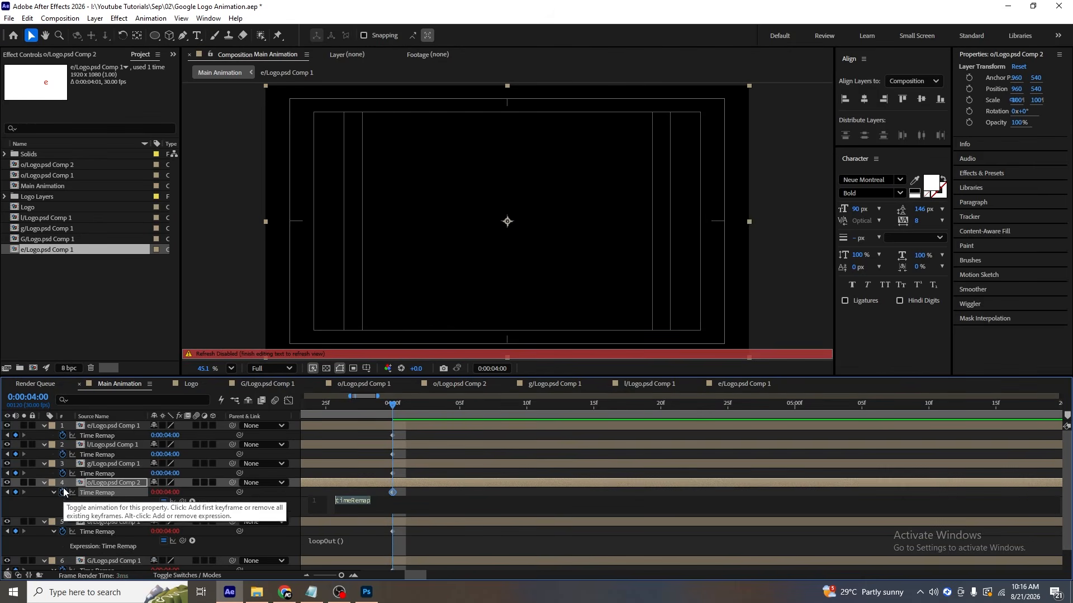
text(loopOut())
alt+click(62, 473)
text(loopOut())
alt+click(63, 455)
text(loopOut())
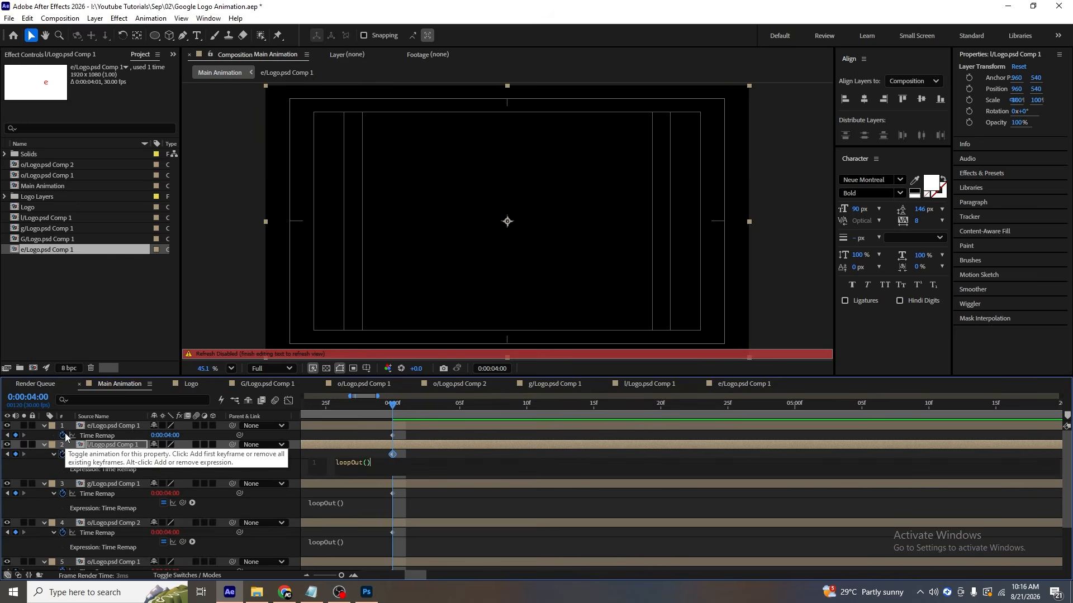
alt+click(63, 435)
text(loopOut())
click(322, 434)
Collapse the layer properties and preview the Main Animation from the start and across the loop point near 0:00:04:00.
key(minus)
key(minus)
key(minus)
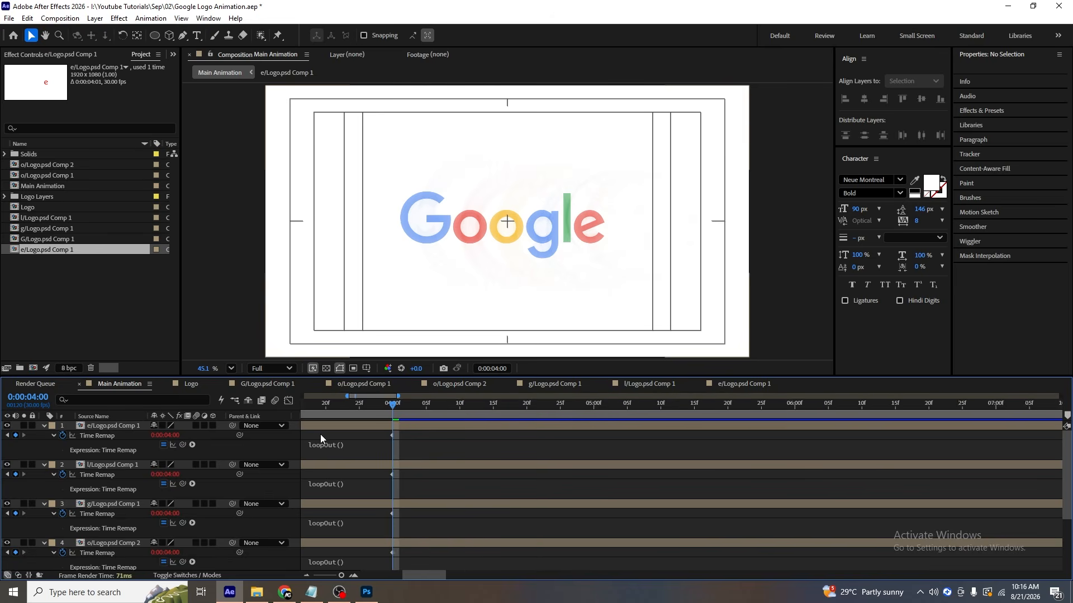
key(u)
drag(323, 408, 234, 416)
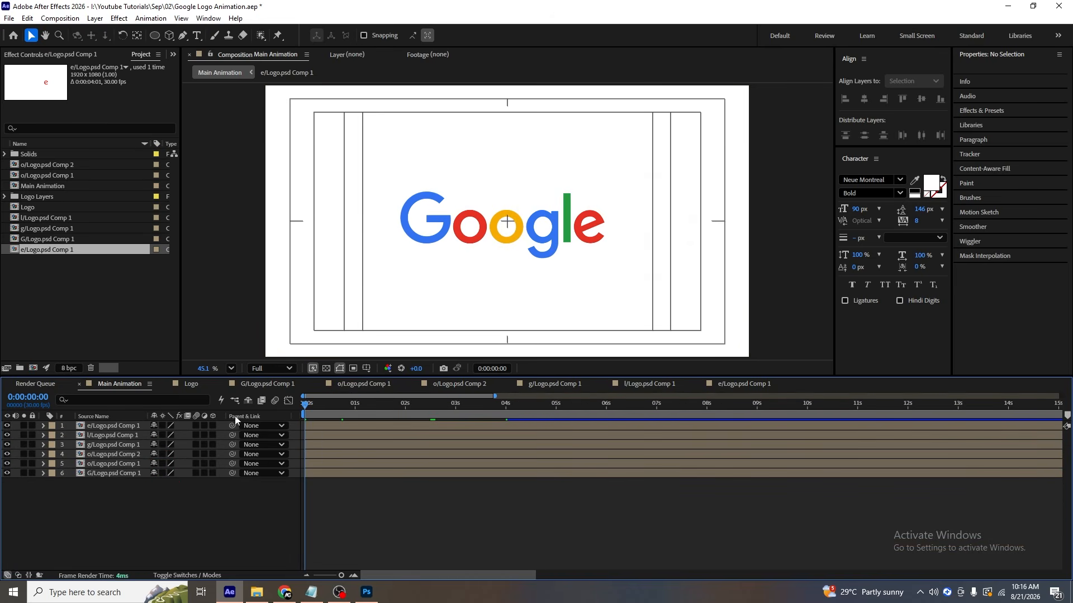
key(space)
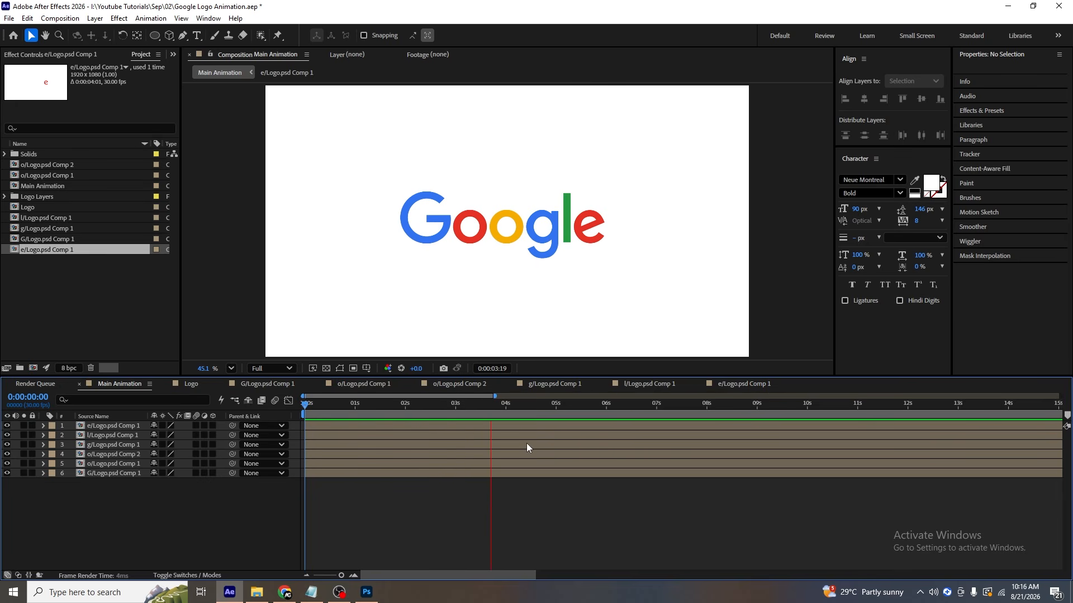
key(space)
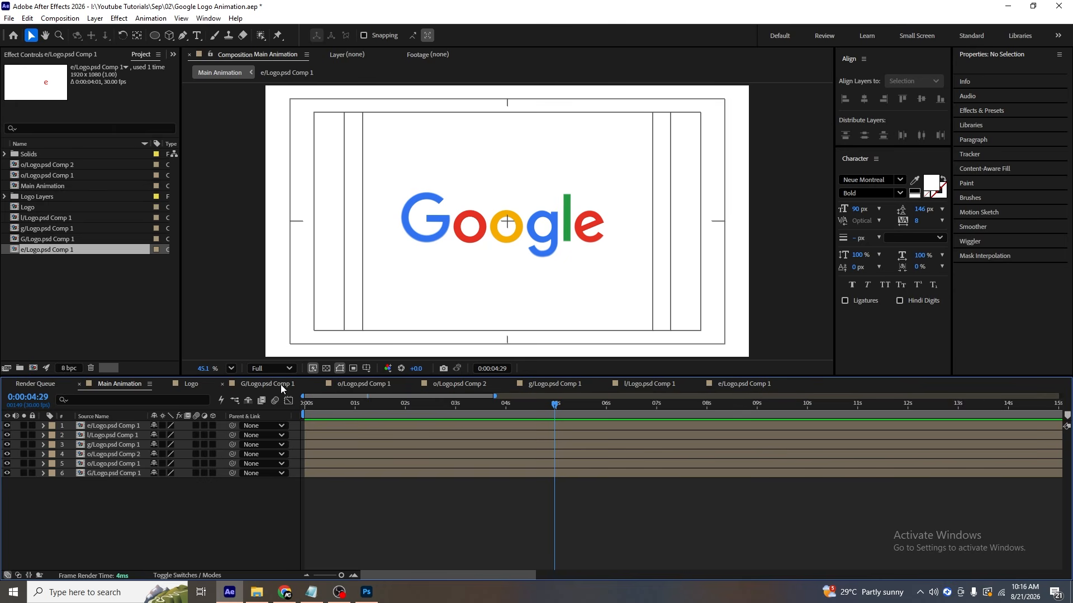
drag(320, 407, 364, 415)
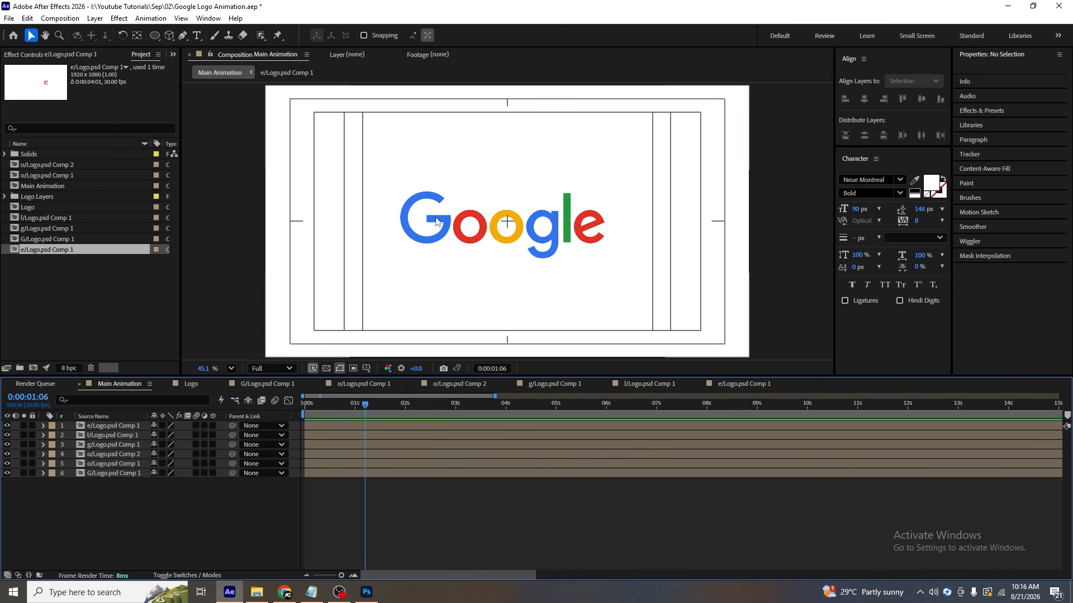
key(space)
click(495, 406)
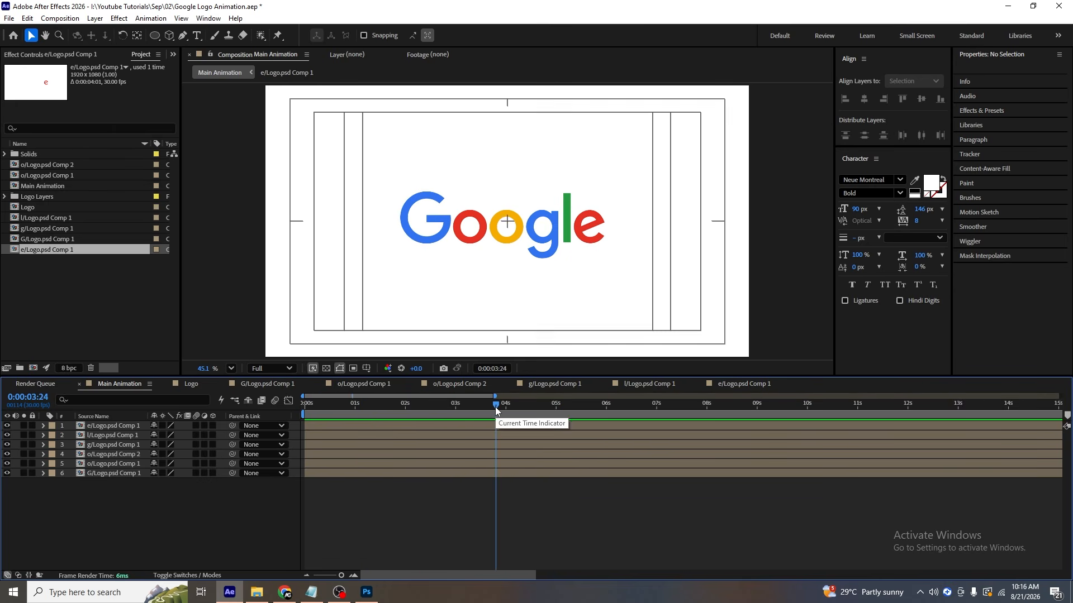
key(space)
key(space)
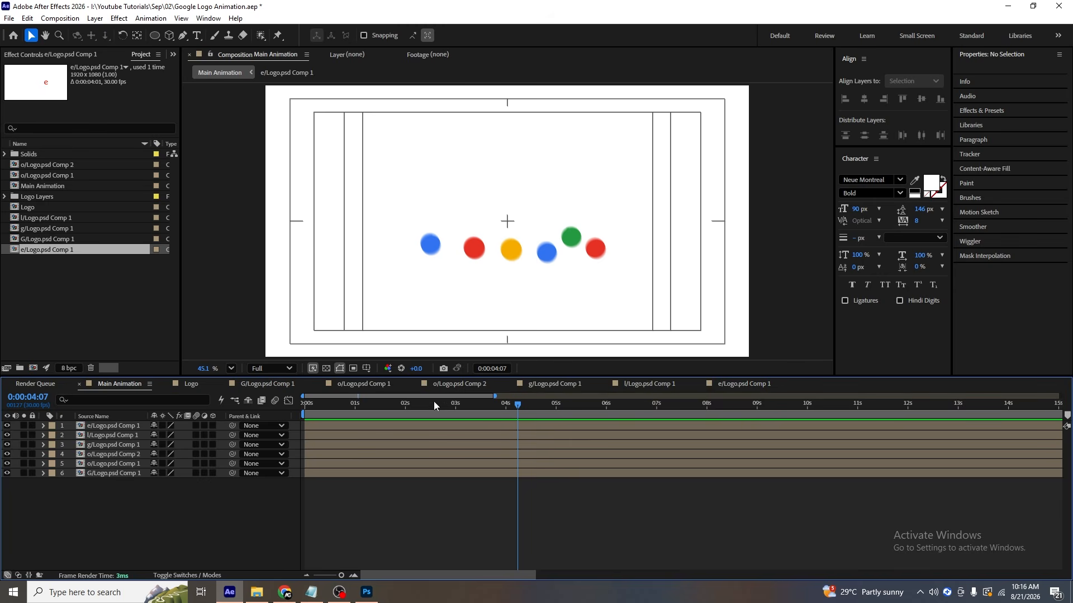
Turn off motion blur on all layers in the G/Logo.psd Comp 1, o/Logo.psd Comp 1 and o/Logo.psd Comp 2 compositions.
click(264, 385)
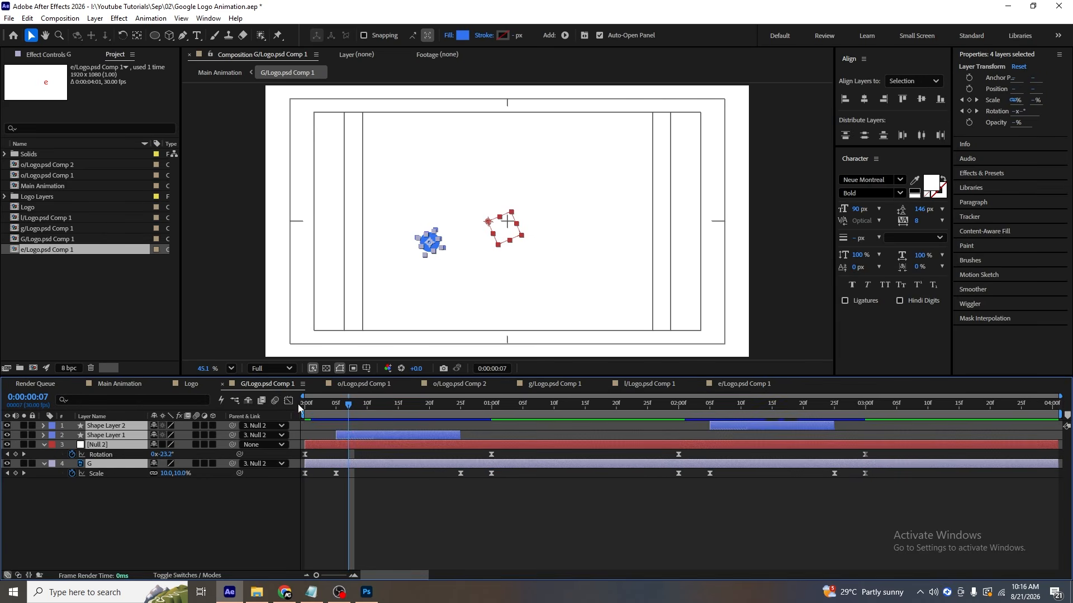
click(361, 384)
key(ctrl+a)
click(198, 426)
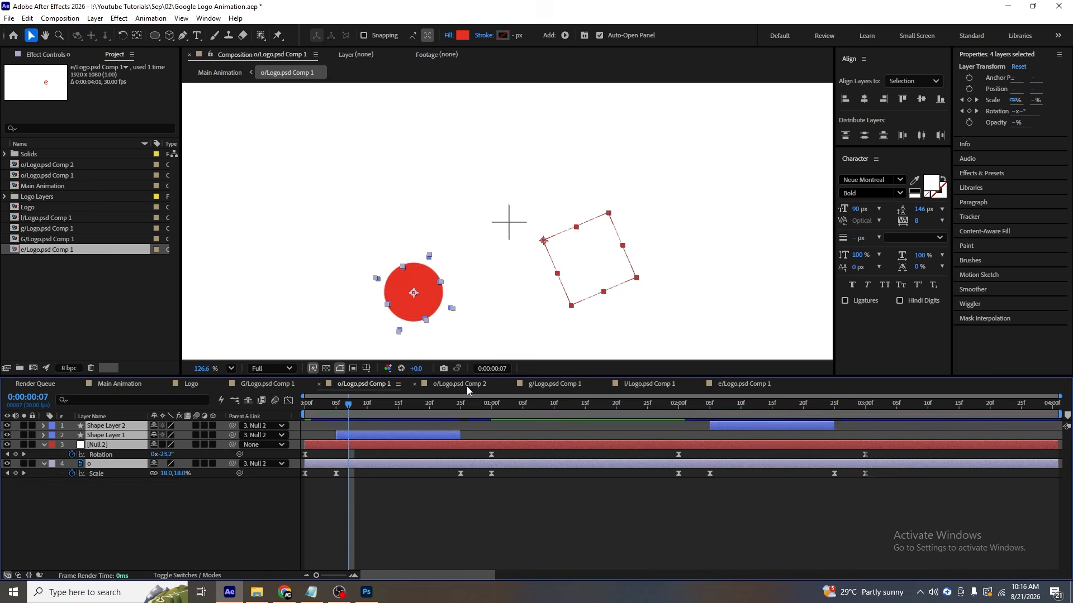
click(466, 384)
key(ctrl+a)
Turn off motion blur on all layers in the g/Logo.psd Comp 1, l/Logo.psd Comp 1 and e/Logo.psd Comp 1 compositions.
click(551, 384)
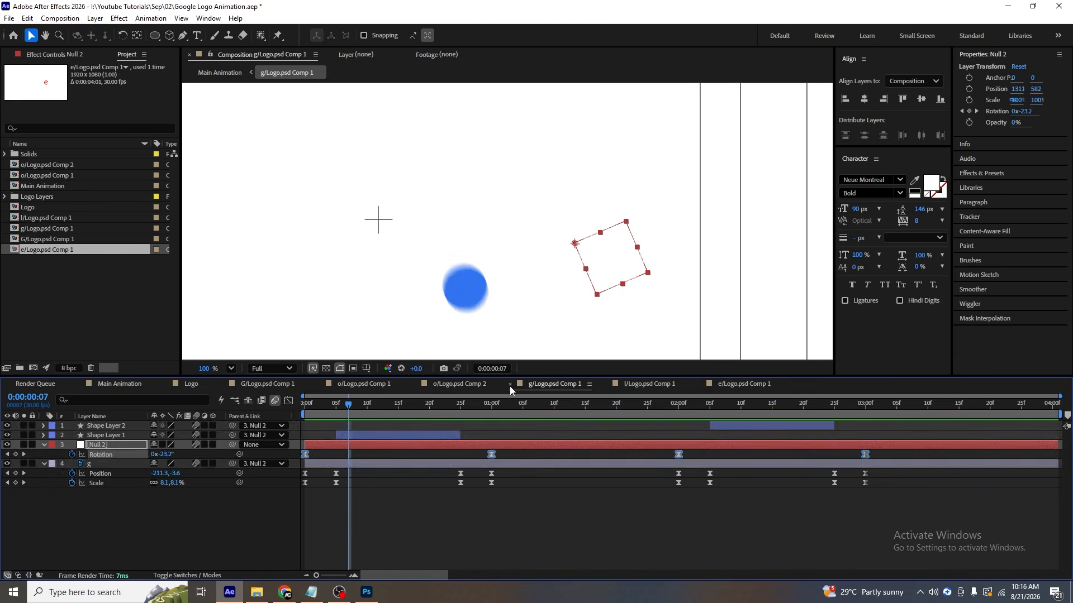
key(ctrl+a)
click(197, 426)
click(651, 384)
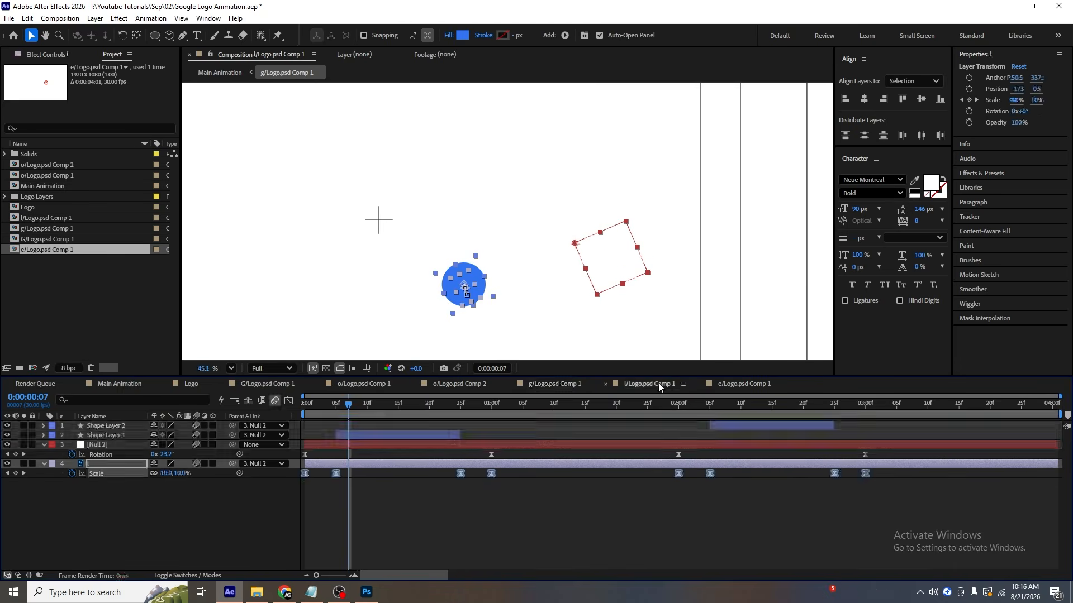
key(ctrl+a)
click(196, 435)
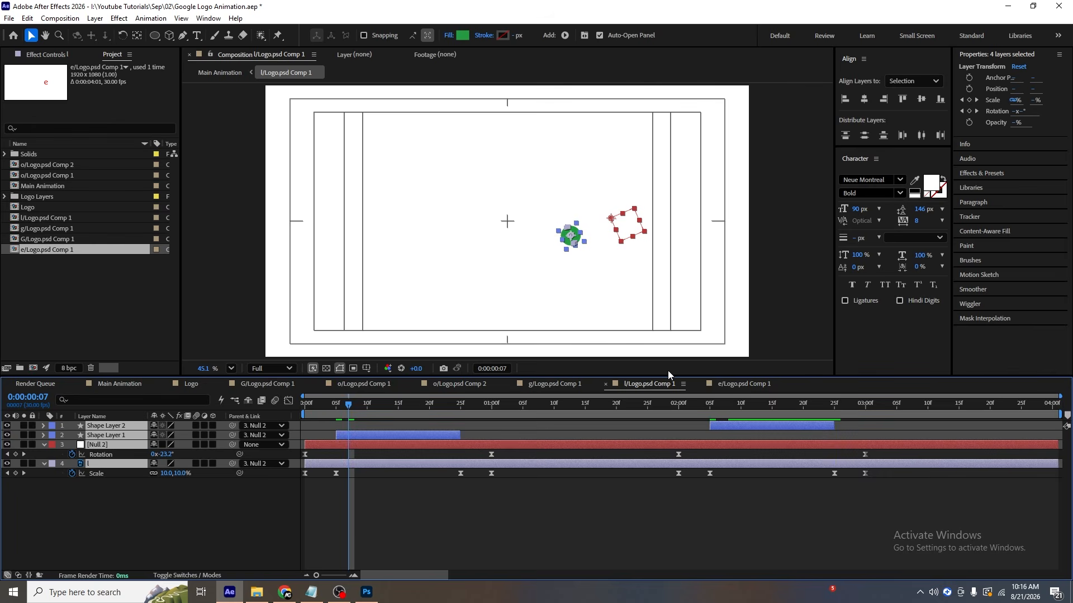
click(749, 384)
key(ctrl+a)
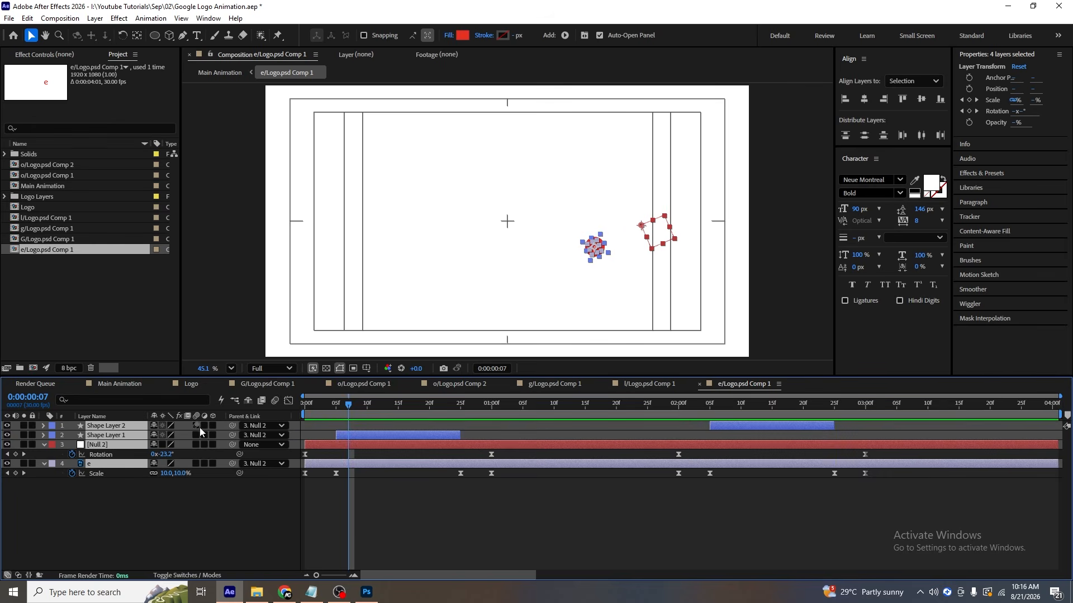
In the Main Animation, start the o/Logo.psd Comp 1 layer at 0:00:00:05 and the o/Logo.psd Comp 2 layer at 0:00:00:10.
click(149, 387)
drag(375, 408, 228, 418)
key(=)
key(=)
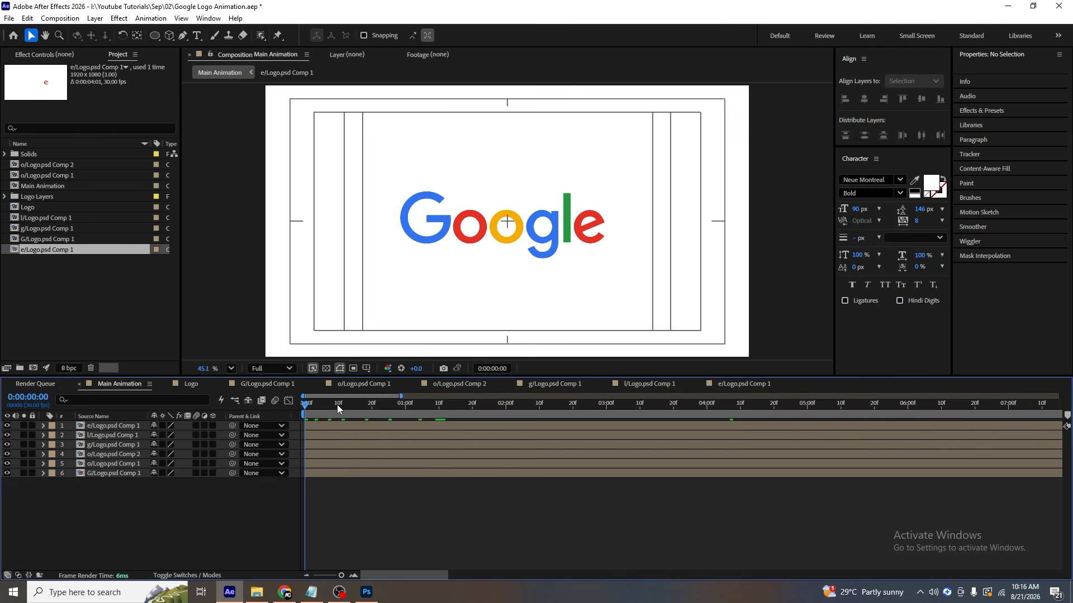
click(339, 404)
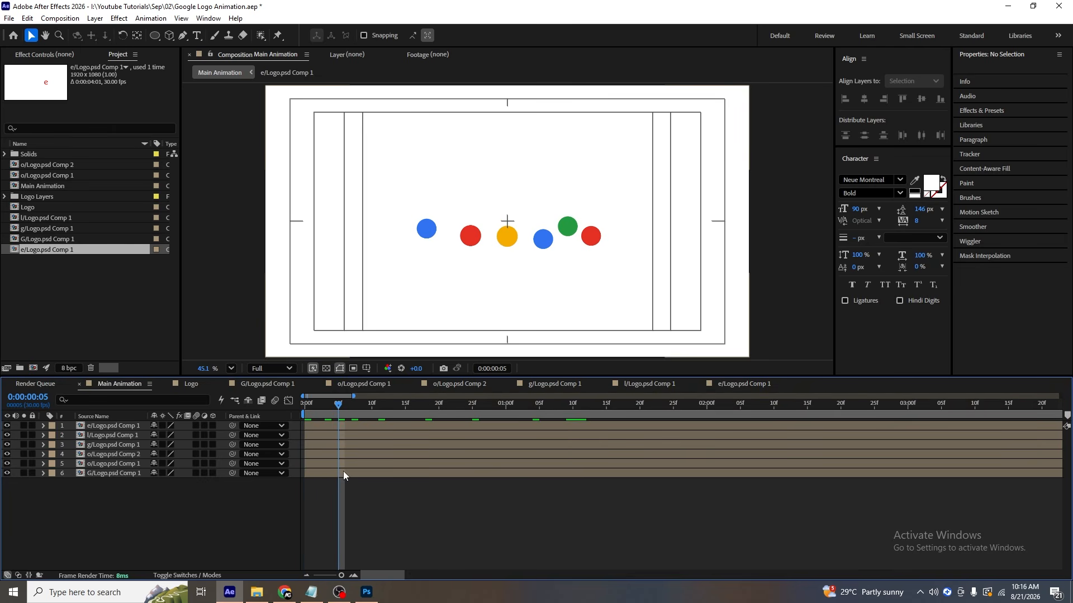
click(334, 467)
key(bracketleft)
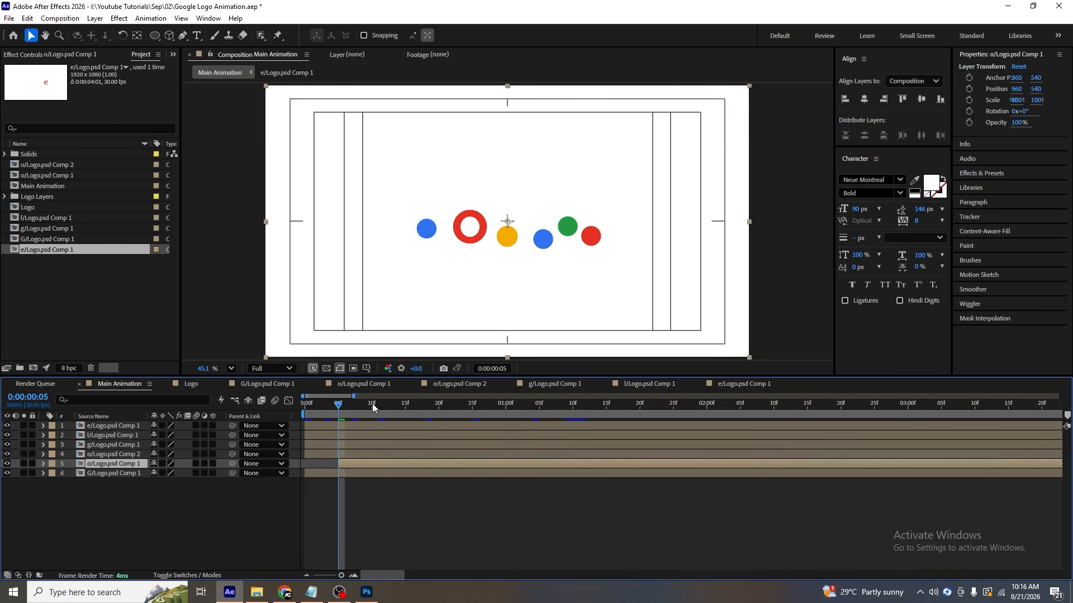
click(372, 403)
click(370, 453)
key(bracketleft)
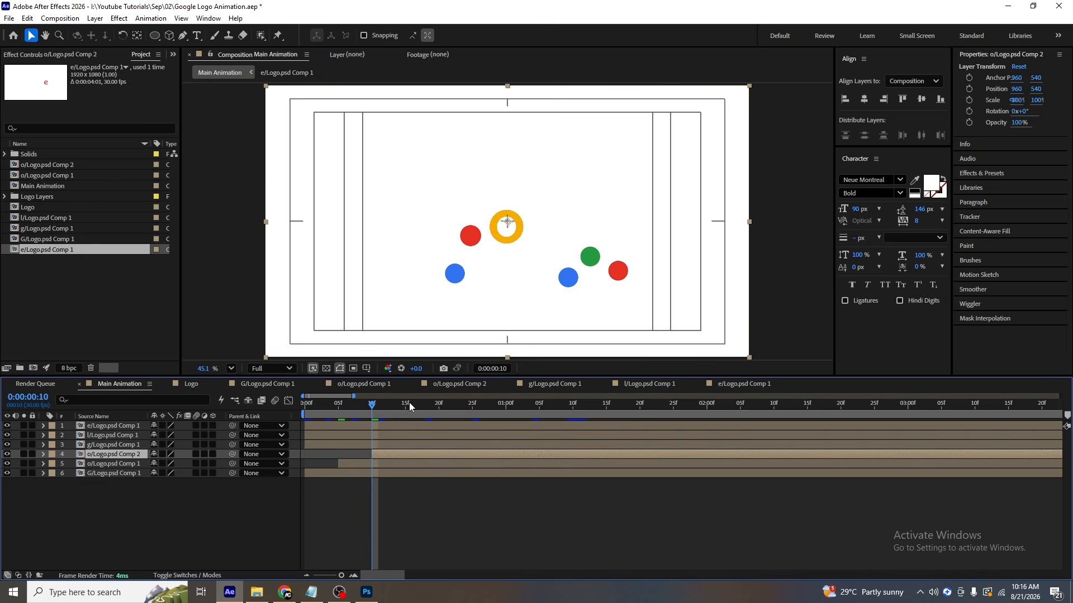
Start the g layer at 0:00:00:15, the l layer at 0:00:00:20 and the e layer at 0:00:00:25.
click(406, 404)
click(414, 445)
key(bracketleft)
click(439, 403)
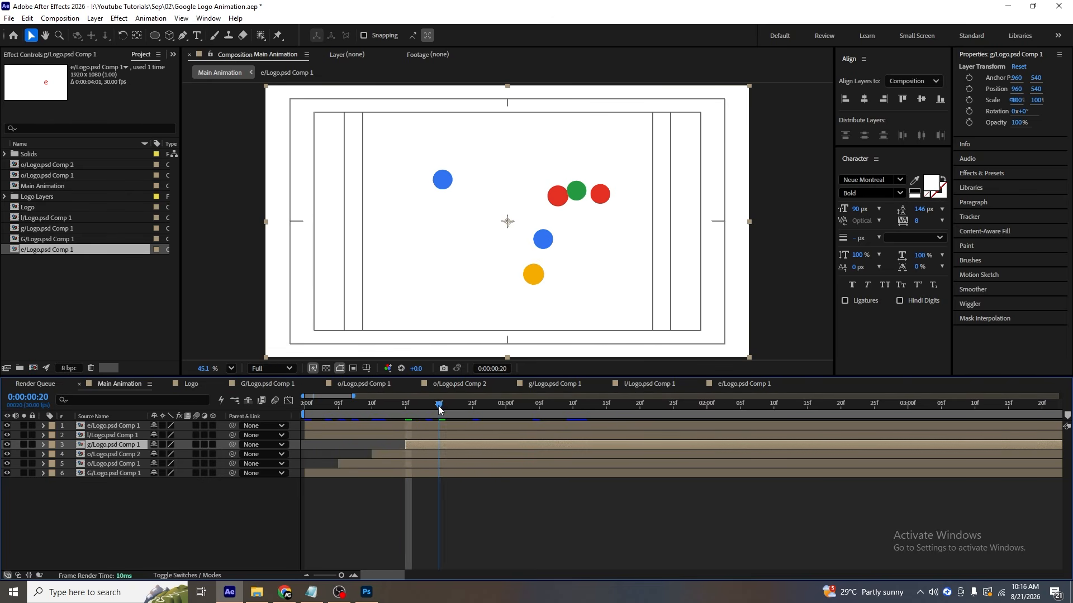
click(451, 436)
key(bracketleft)
click(473, 403)
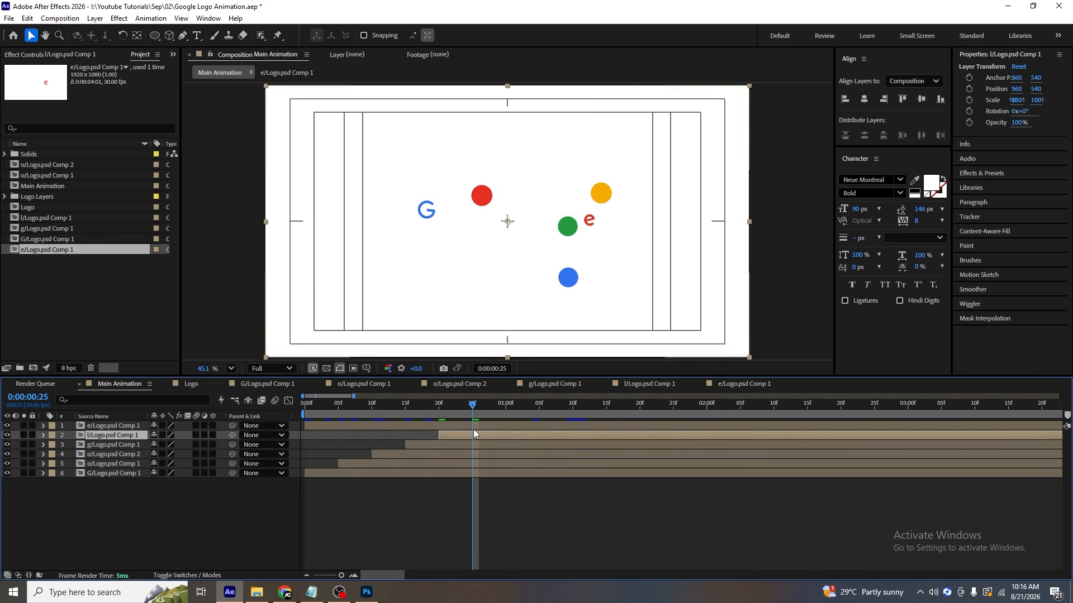
click(470, 428)
key(bracketleft)
Preview the staggered letter animation and return to the start of the timeline.
key(space)
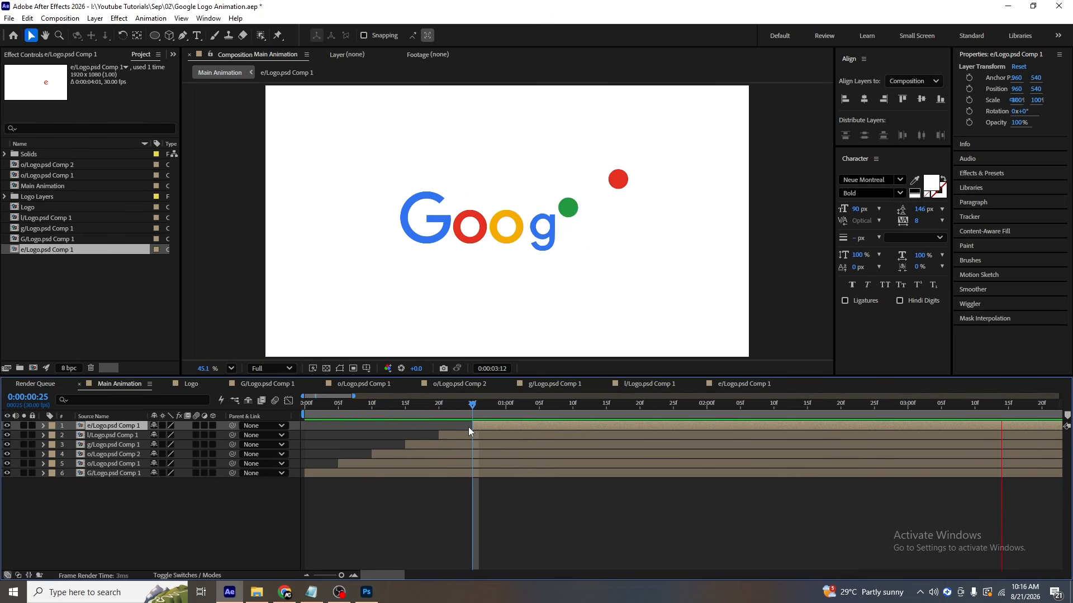
key(space)
key(minus)
key(minus)
key(Home)
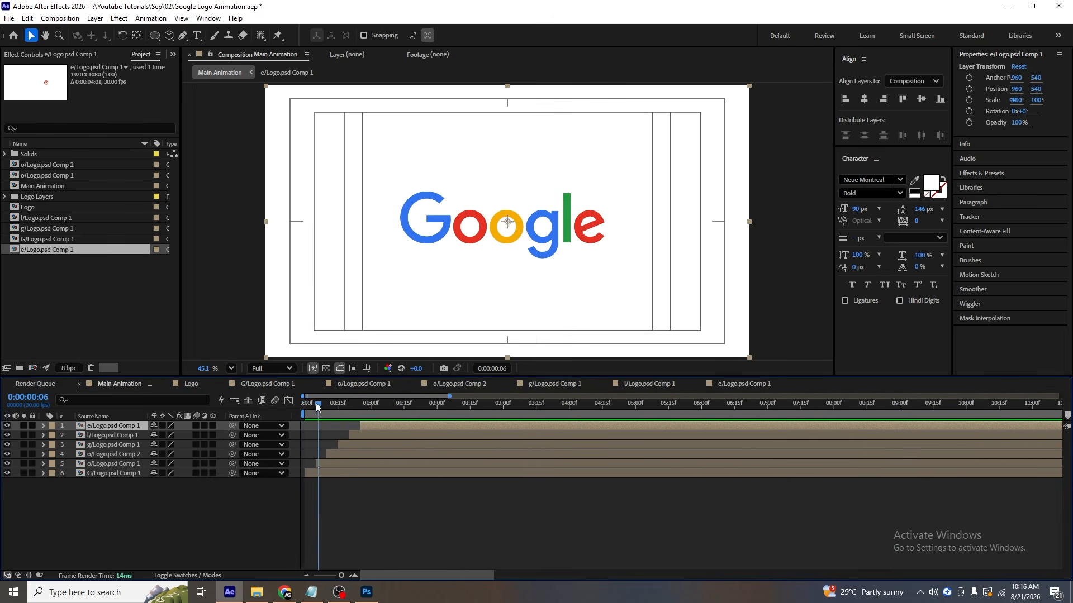
Shift all six letter layers earlier together so the e layer starts at 0:00:00:00 and the stagger is kept.
key(ctrl+a)
key(ctrl+shift+a)
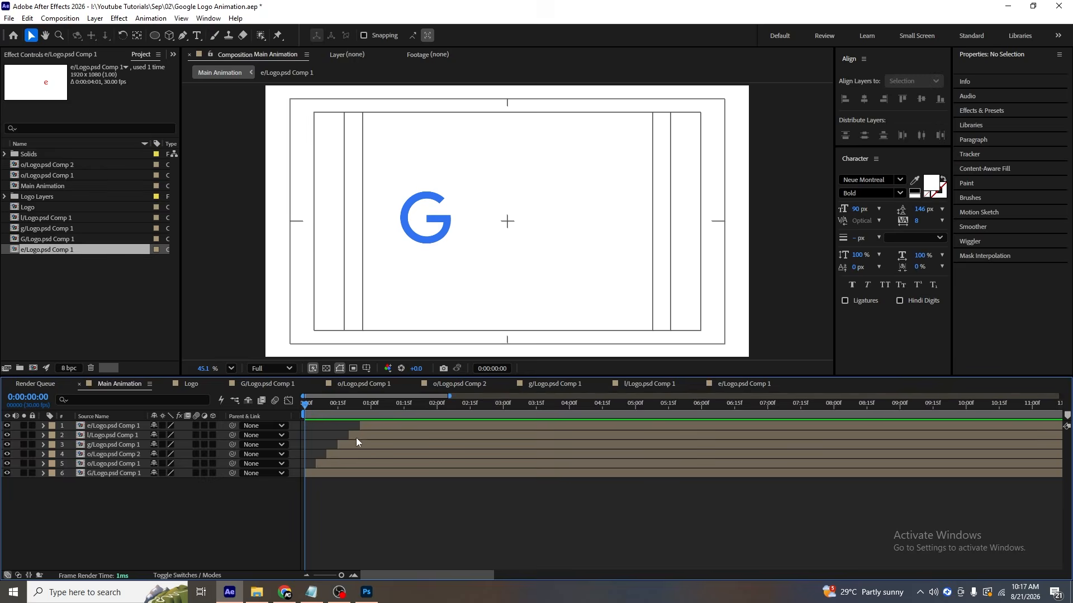
key(ctrl+a)
drag(388, 428, 310, 427)
Preview the shifted letter animation from the start of the Main Animation.
key(space)
click(306, 405)
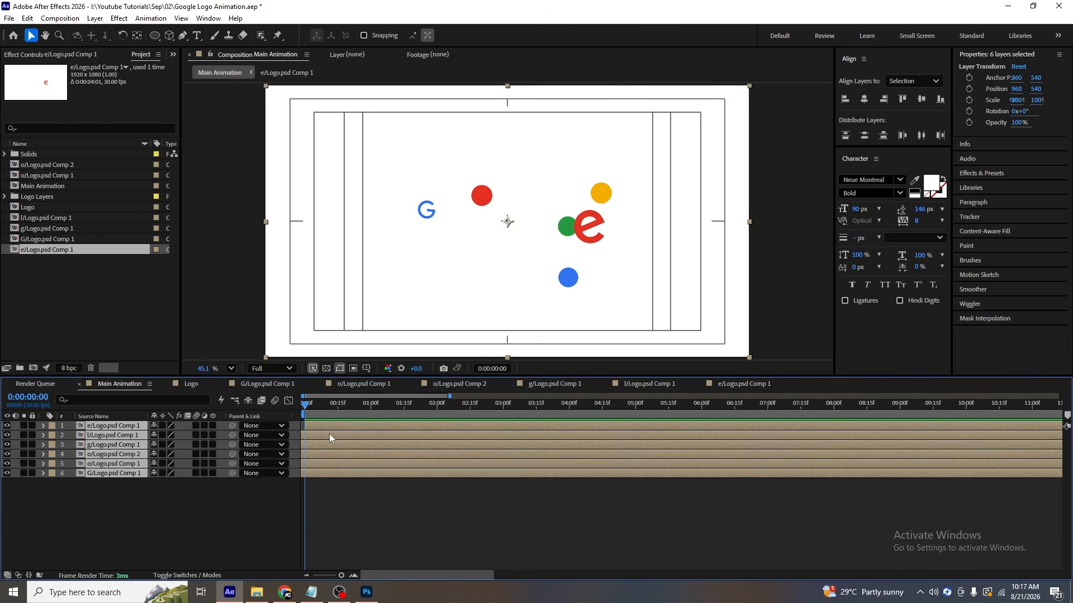
key(space)
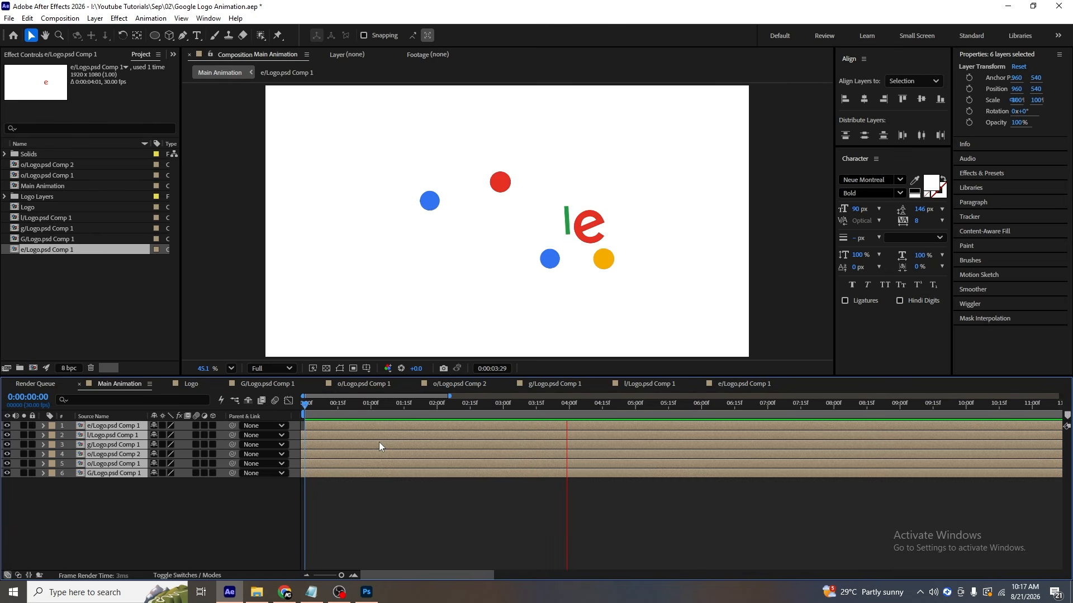
key(space)
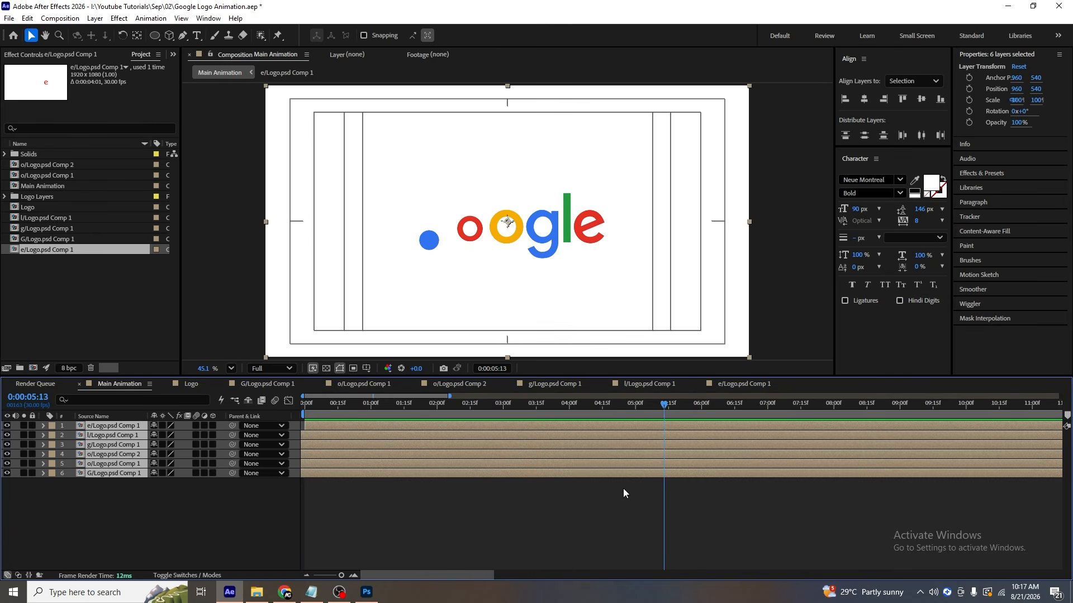
Pre-compose all six letter layers into a new composition named Animation, moving all attributes into it.
click(622, 489)
drag(617, 411, 568, 408)
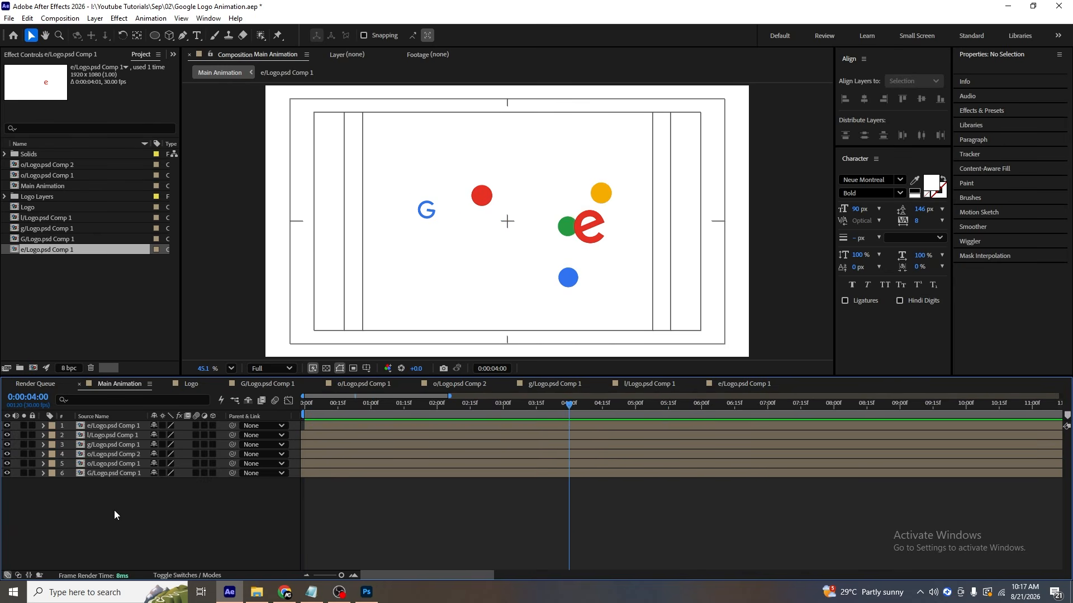
key(ctrl+a)
key(ctrl+shift+c)
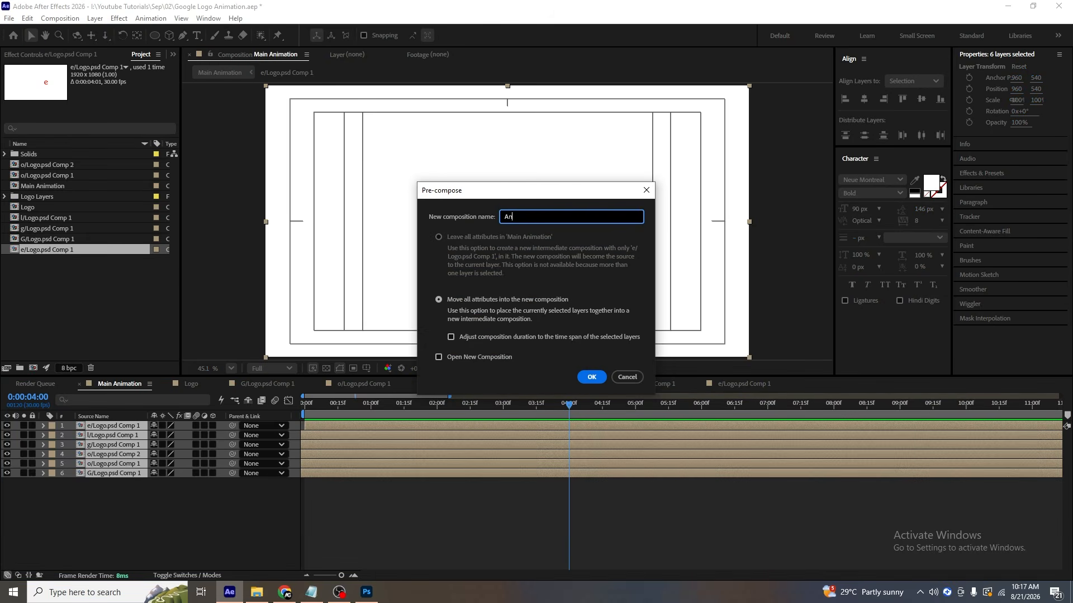
text(Animation)
key(Return)
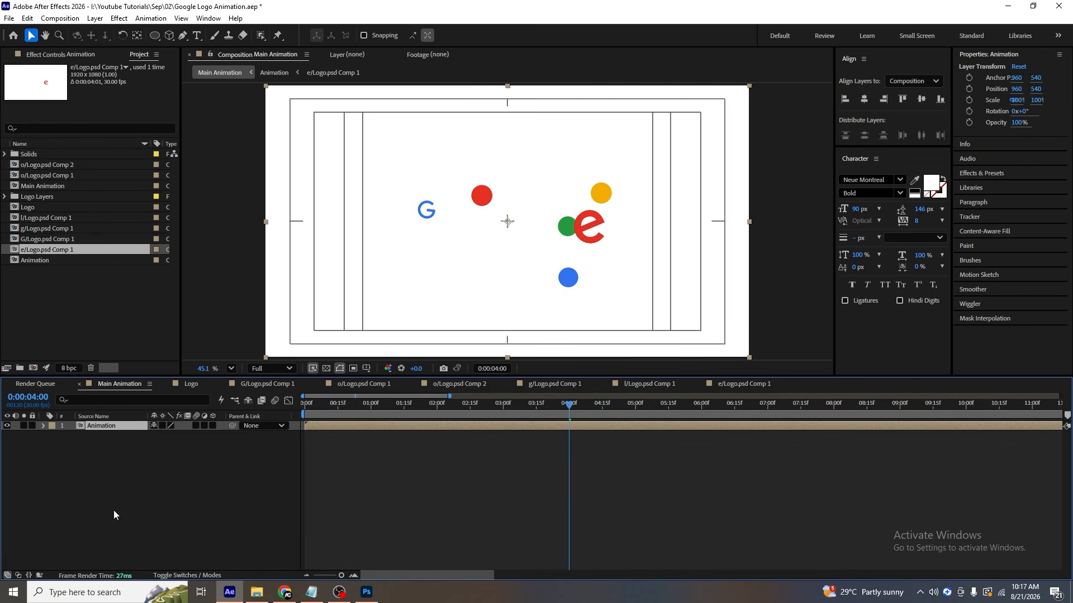
Duplicate the Animation layer and reveal the Position property of both copies at 0:00:00:00.
drag(324, 406, 297, 408)
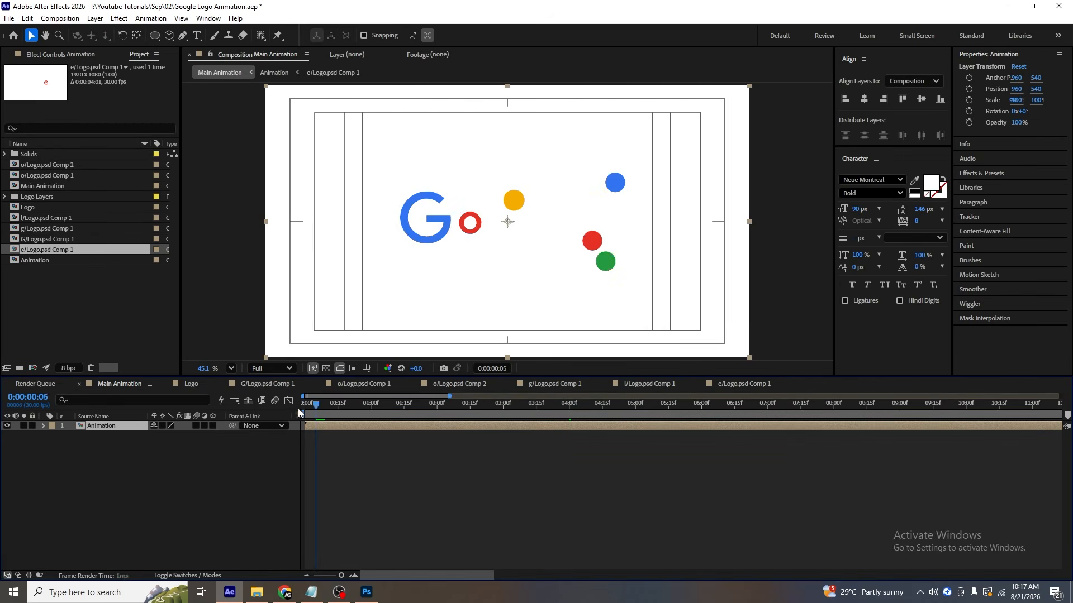
click(146, 448)
click(97, 430)
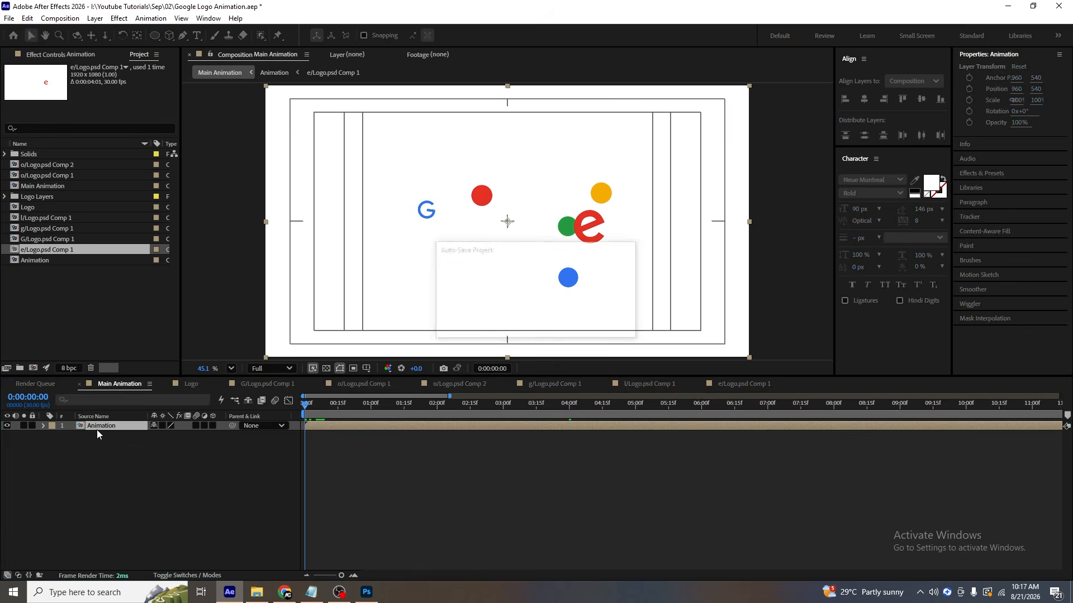
key(ctrl+d)
click(122, 457)
key(p)
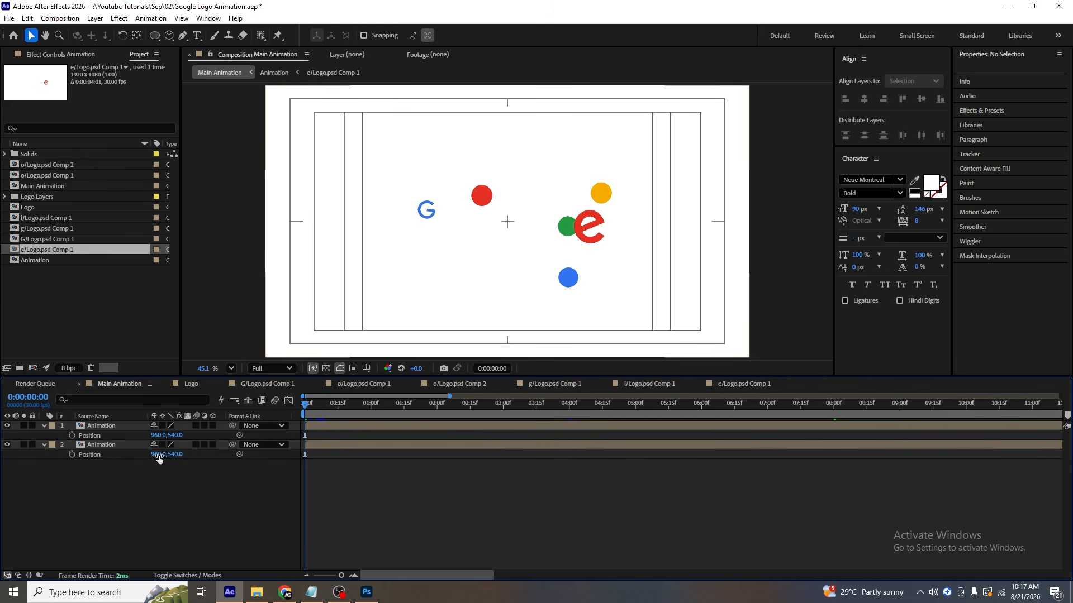
Offset the X position of the upper Animation layer by +400, to 1360.
click(155, 436)
text(+)
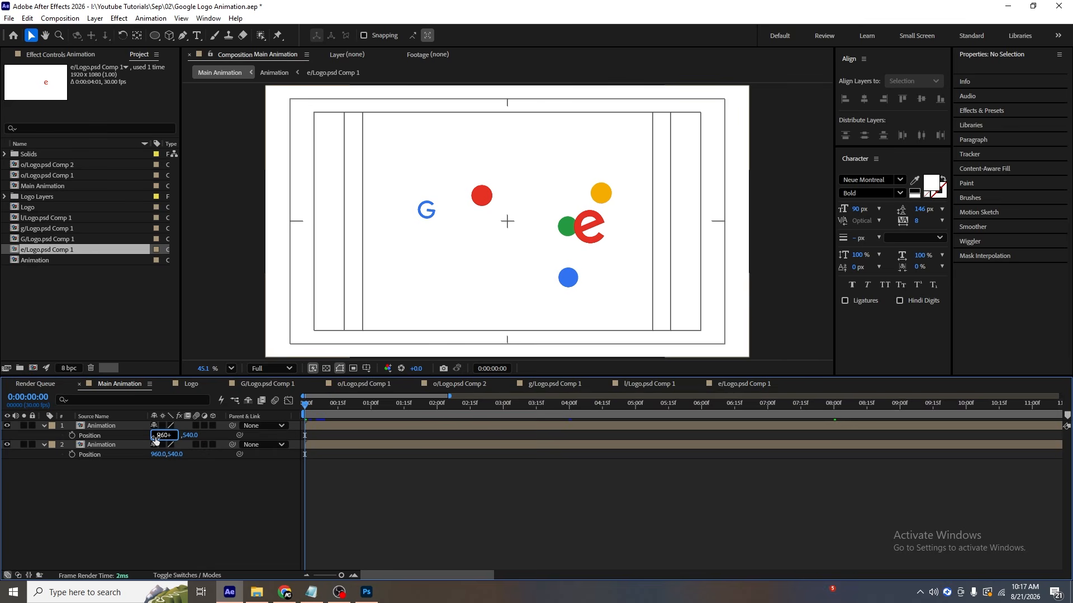
text(400)
key(Return)
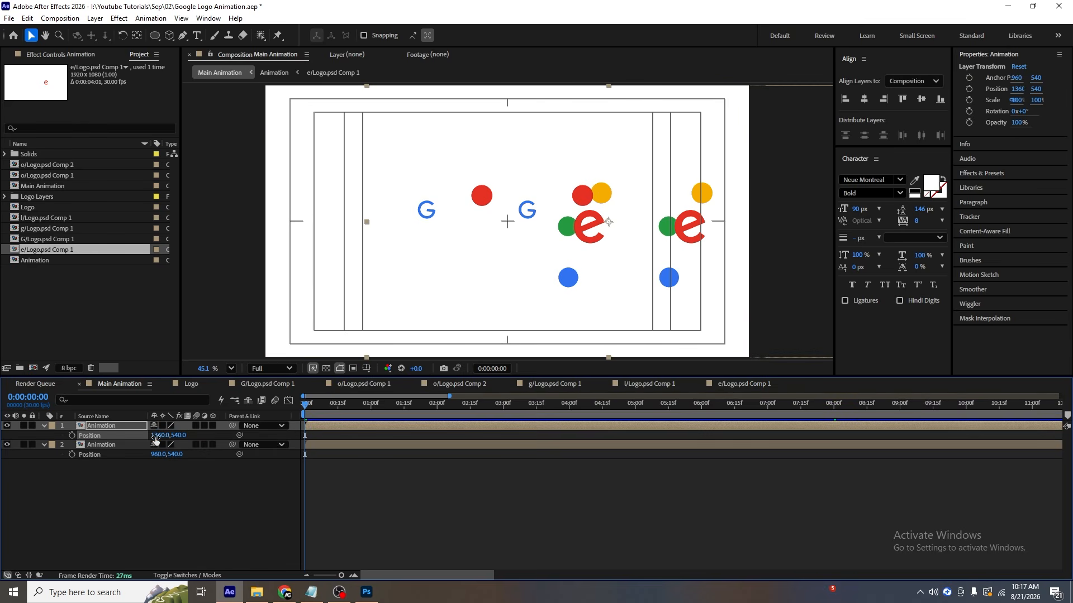
Undo the last X offset, set the upper Animation layer's X position to 1860 with a +900 offset, and preview it.
key(ctrl+z)
click(161, 436)
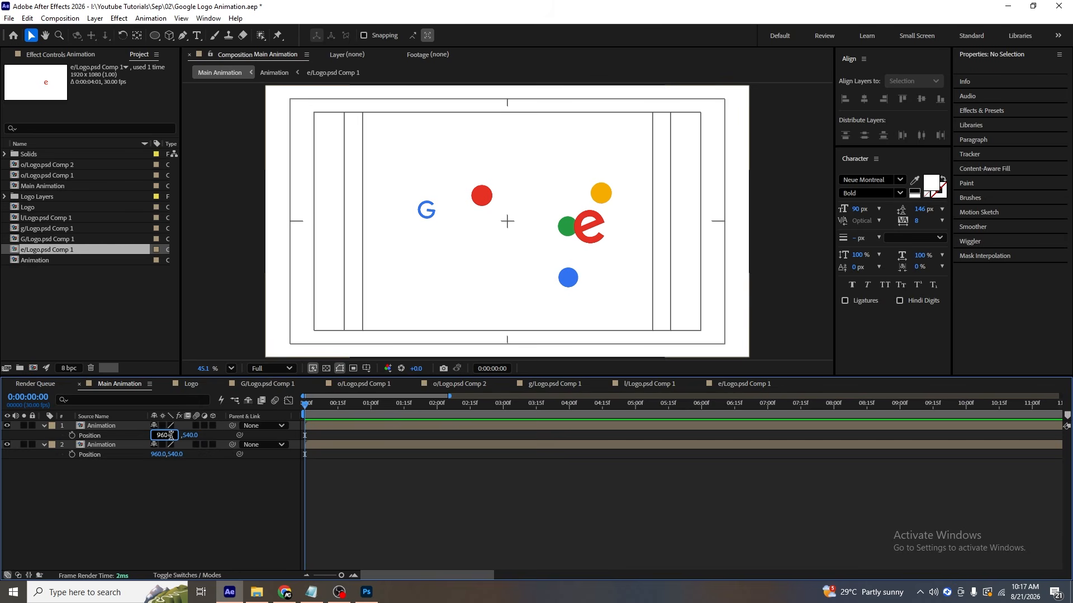
text(+900)
key(Return)
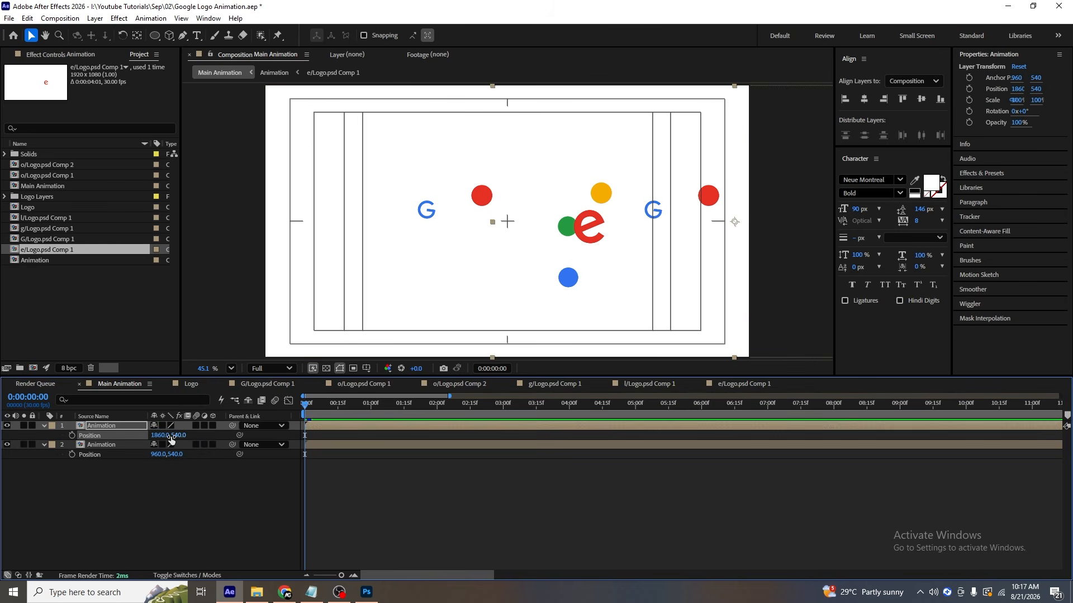
key(space)
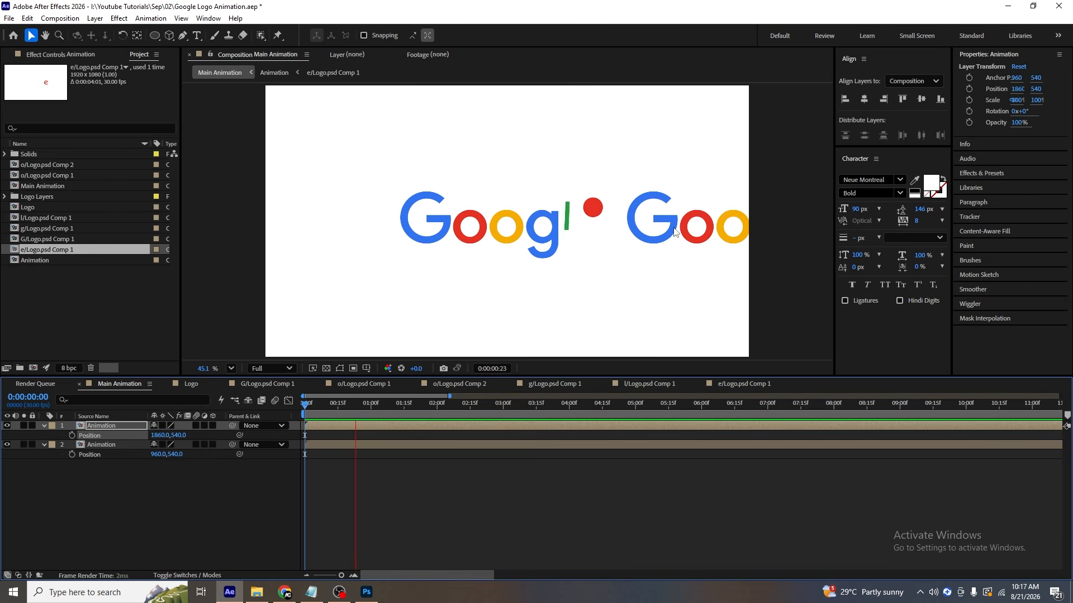
key(space)
key(Home)
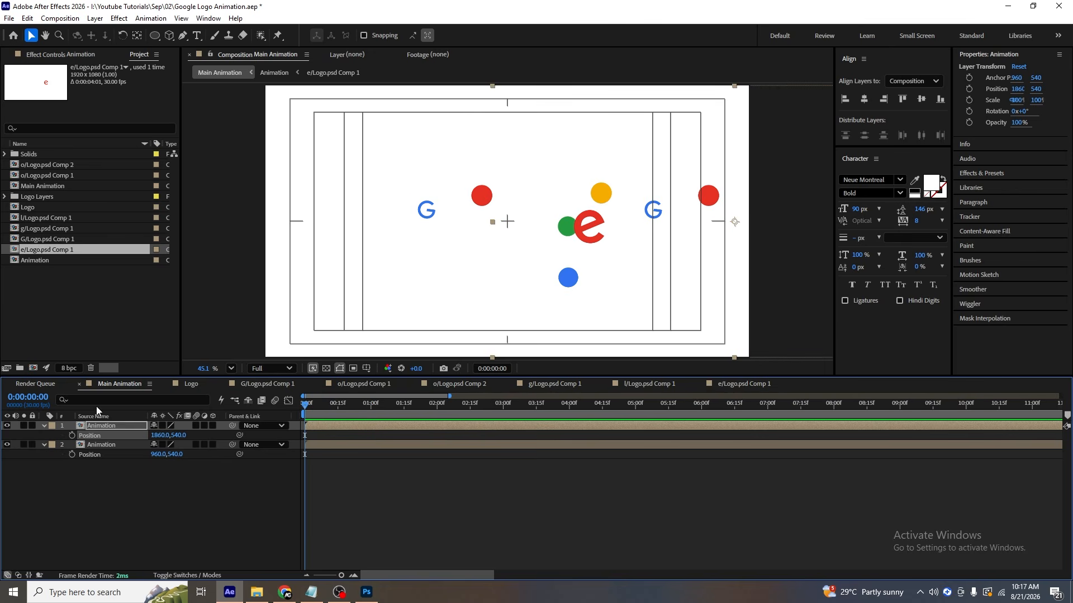
Duplicate the original Animation layer and offset the lowest copy's X position by -900, to 60.
click(108, 445)
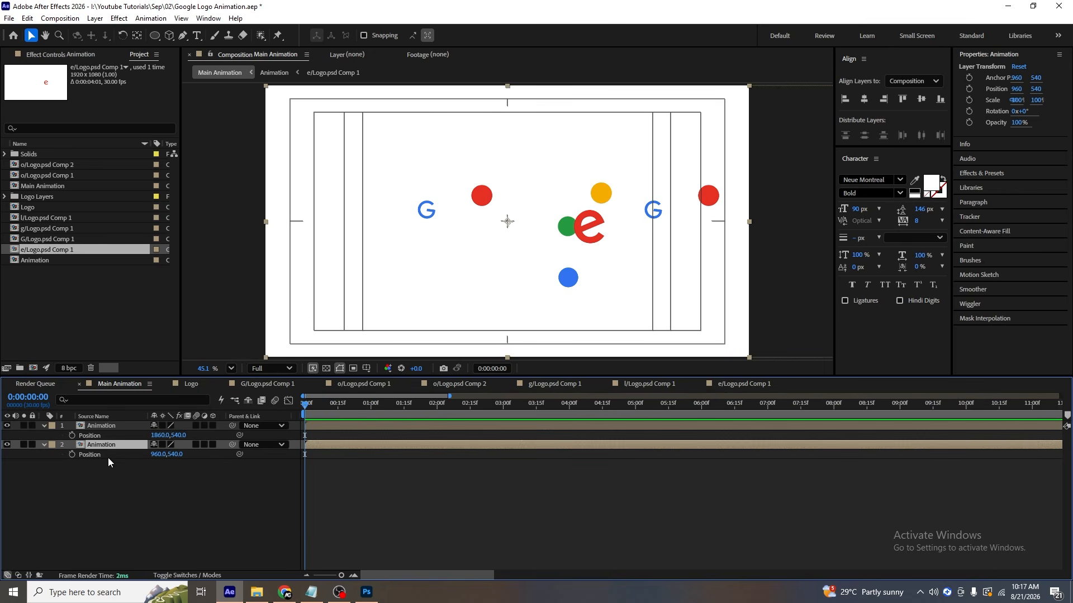
key(ctrl+d)
click(157, 464)
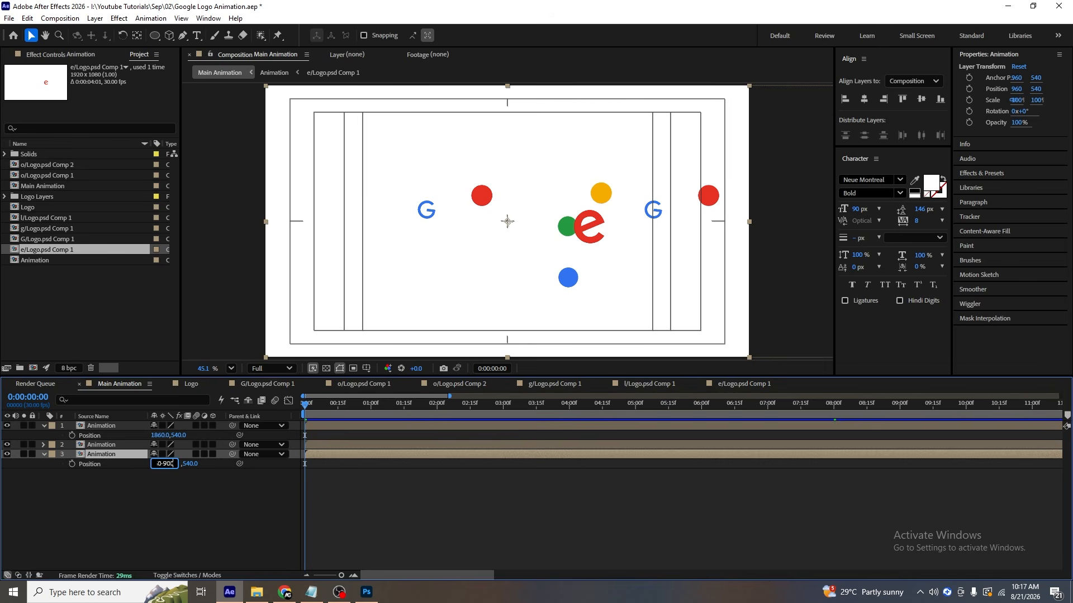
key(Return)
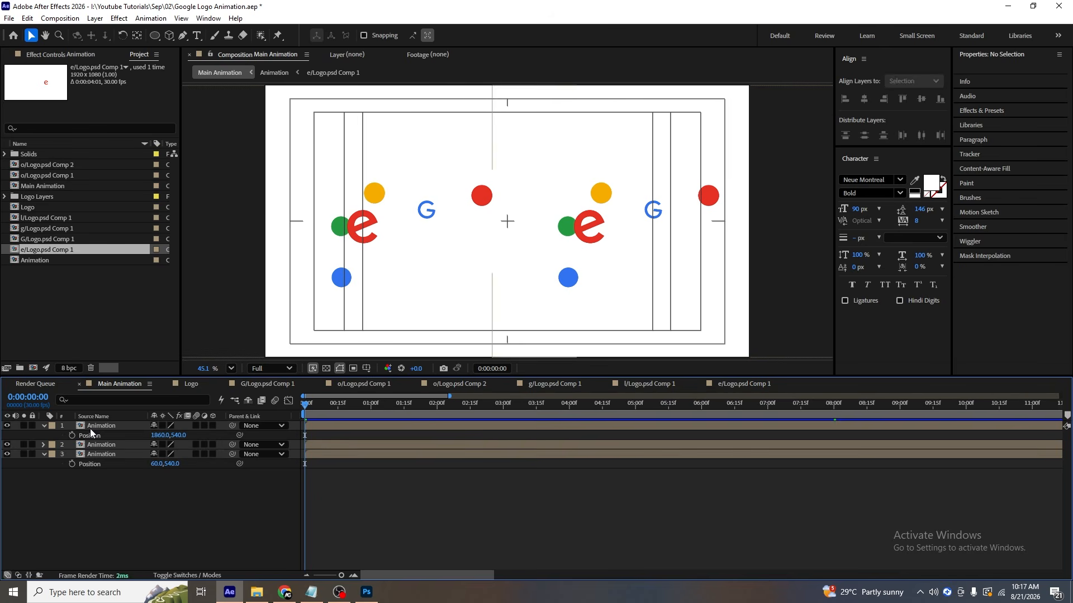
Duplicate the uppermost Animation layer and offset the new copy's X position by +900, to 2760.
click(93, 426)
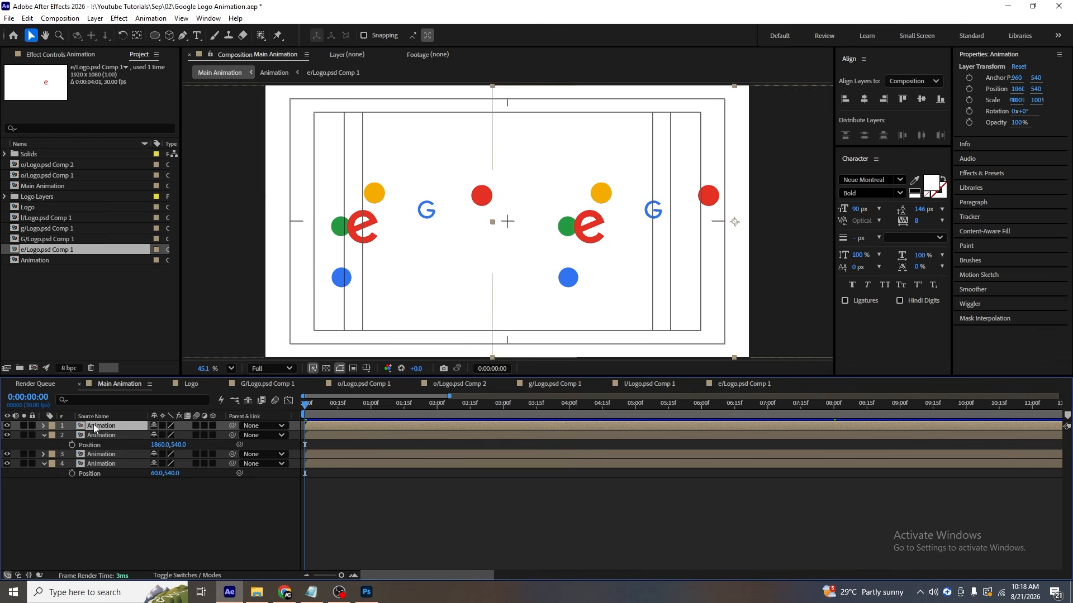
key(ctrl+d)
click(160, 437)
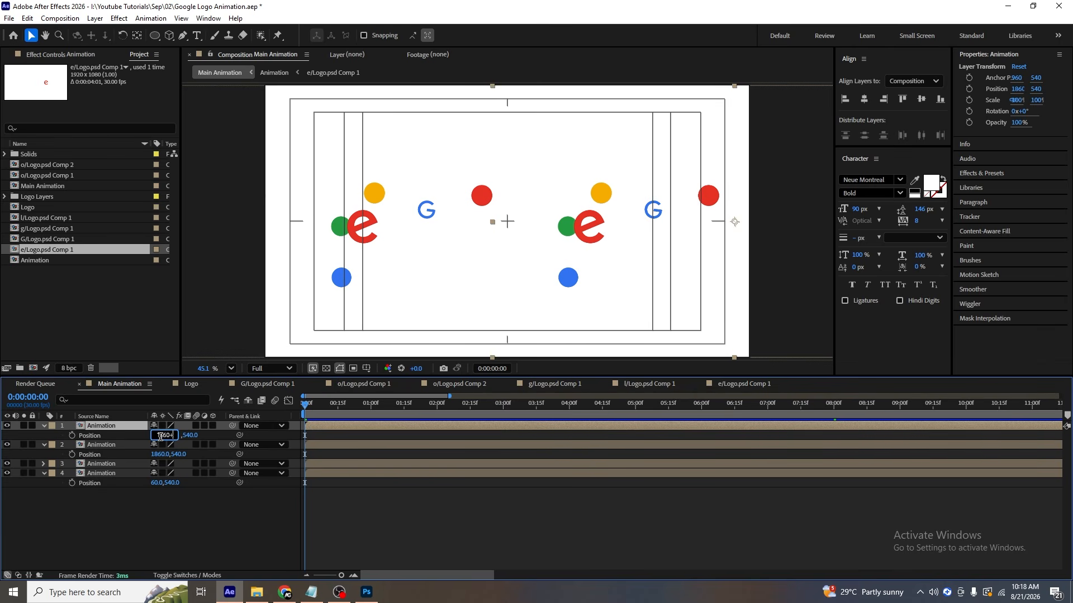
key(Return)
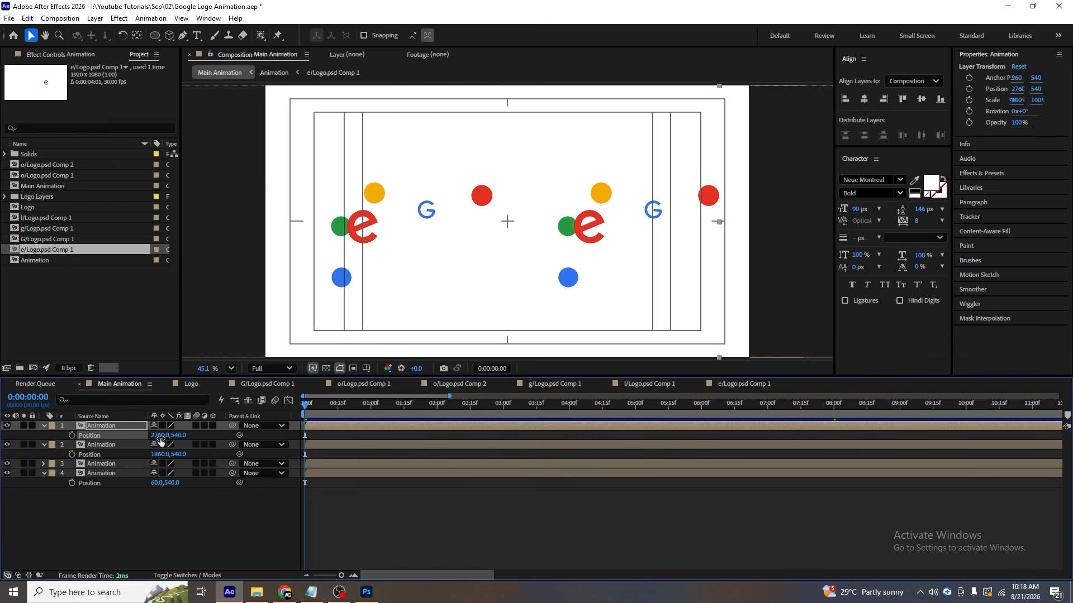
Collapse the layer properties, add a null object, and parent all four Animation layers to it.
click(125, 518)
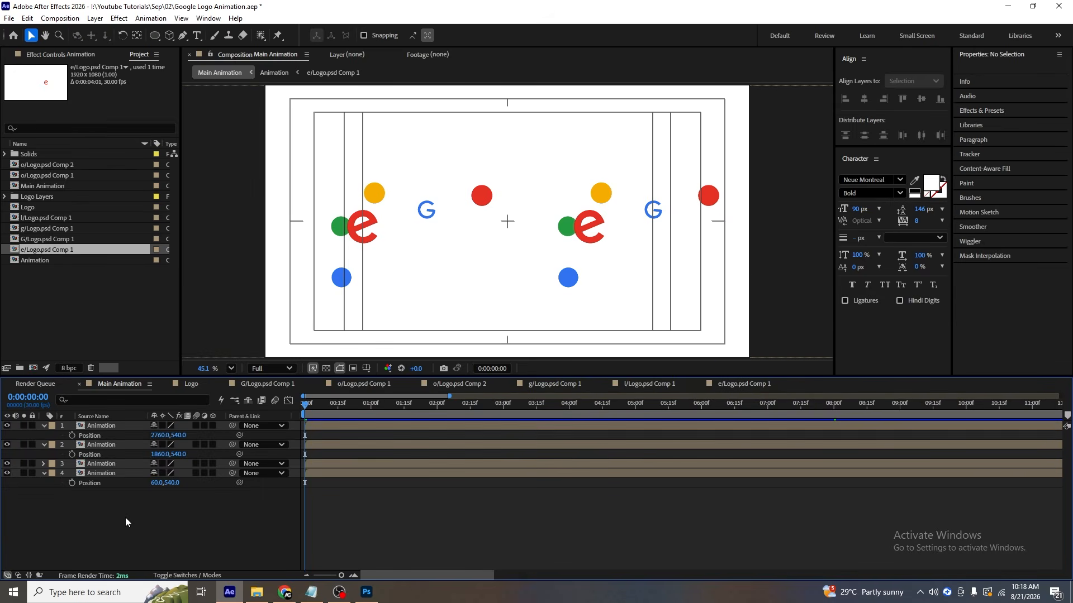
key(u)
right_click(125, 517)
mouse_move(184, 383)
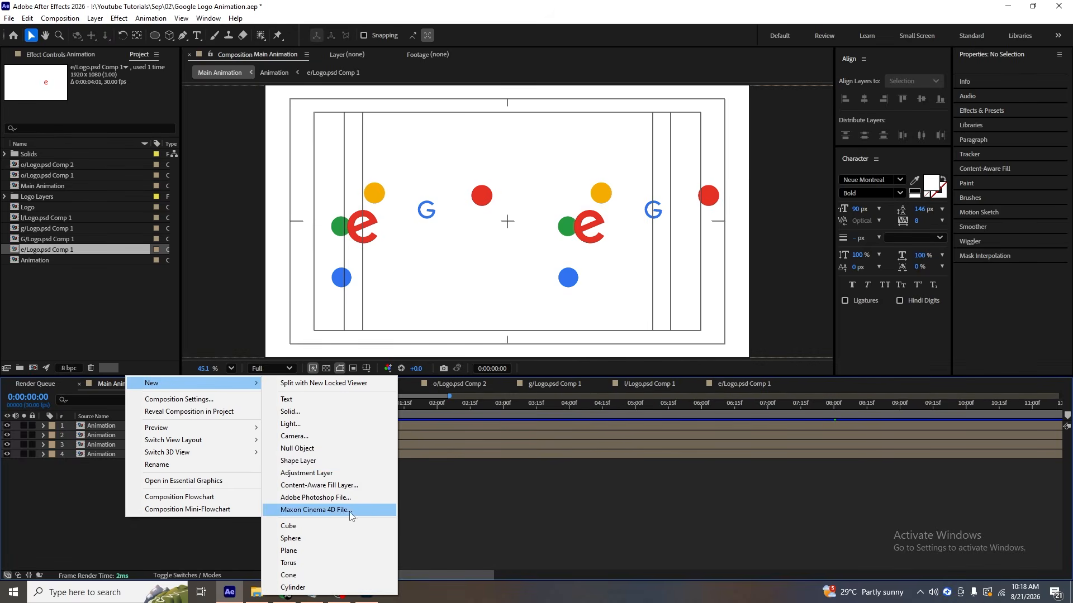
click(306, 449)
key(ctrl+a)
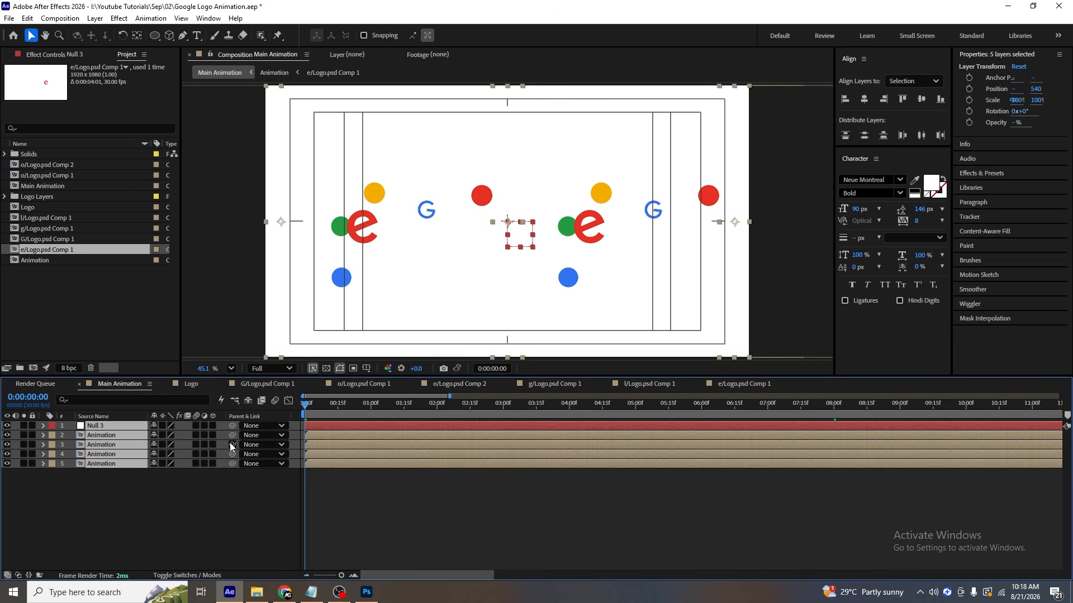
drag(218, 441, 106, 427)
click(109, 517)
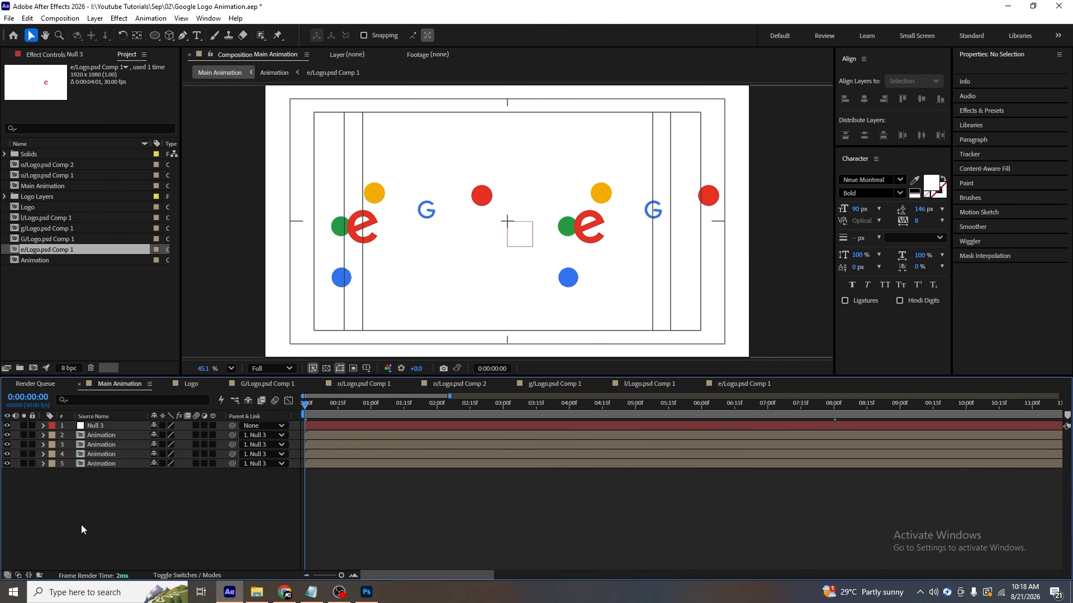
Try to stagger the Animation layers at 10-frame intervals, starting the upper three at 0:00:00:10, 0:00:00:20 and 0:00:01:00.
key(equal)
key(equal)
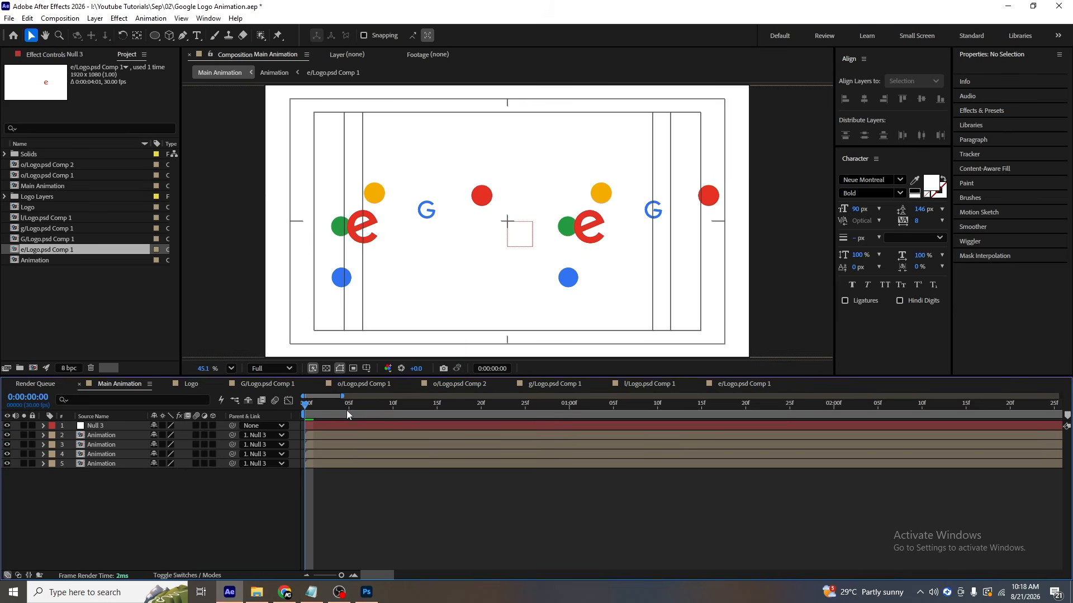
click(348, 409)
drag(347, 409, 394, 418)
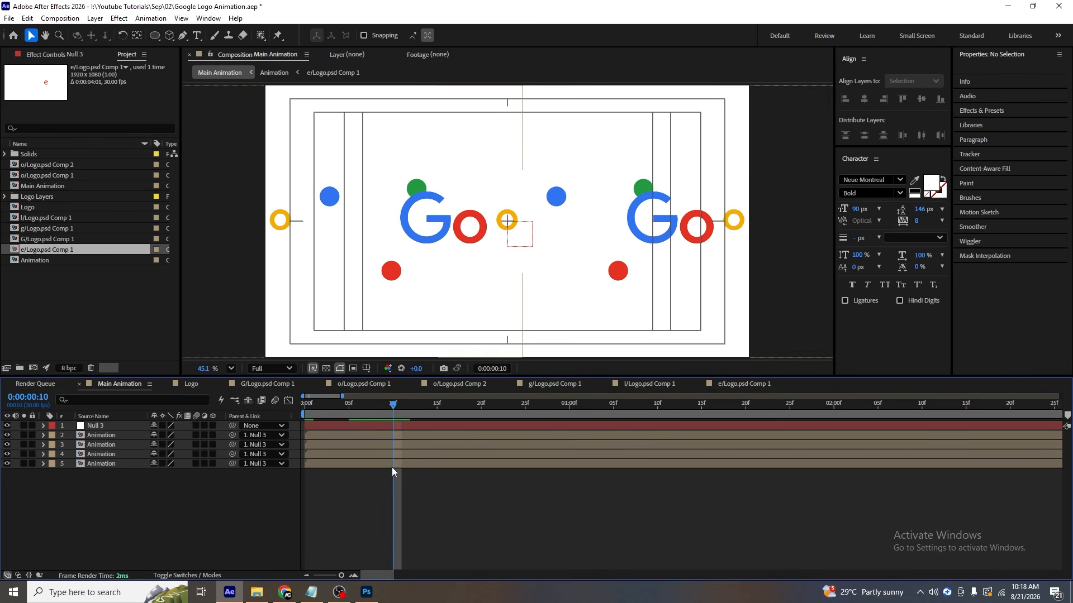
click(384, 457)
key(bracketleft)
click(480, 407)
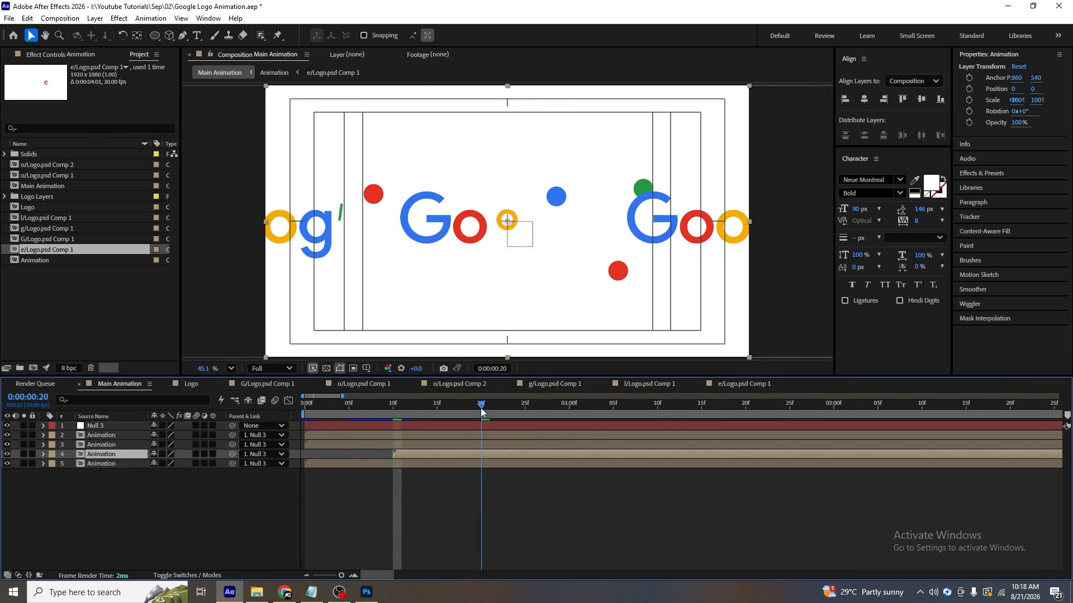
click(484, 445)
key(bracketleft)
click(570, 404)
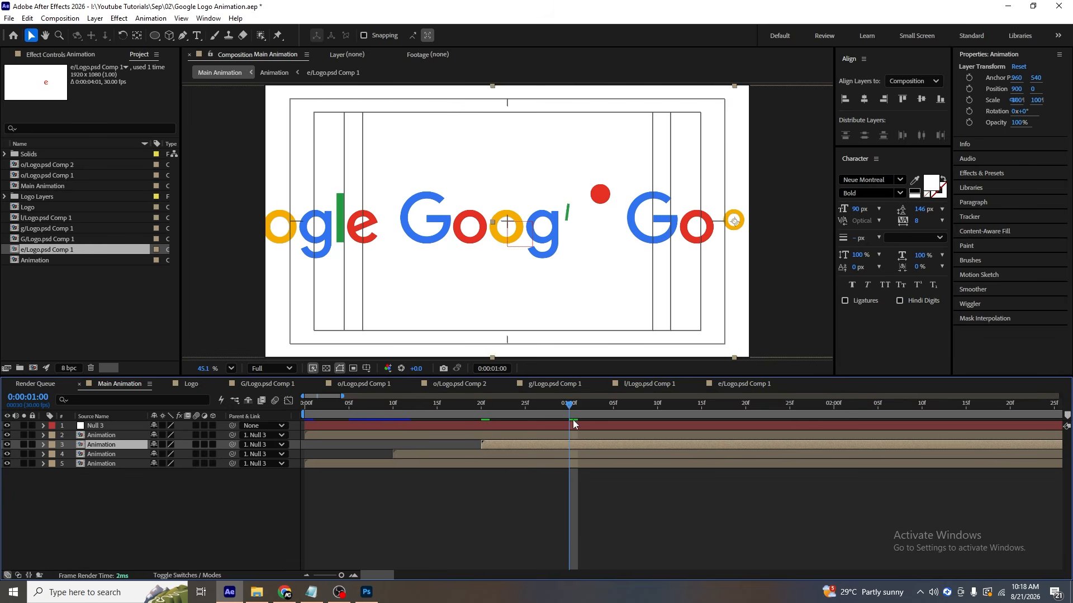
click(569, 437)
key(bracketleft)
Shift all four Animation layers earlier together so the uppermost begins at the composition start, and preview the result.
shift+click(562, 461)
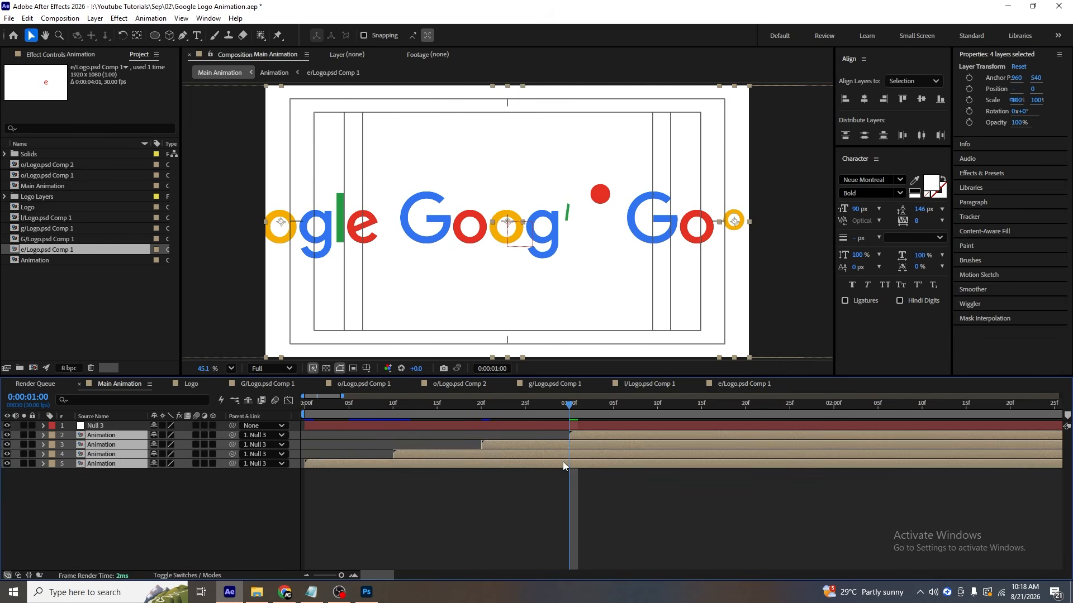
drag(587, 437, 319, 448)
key(space)
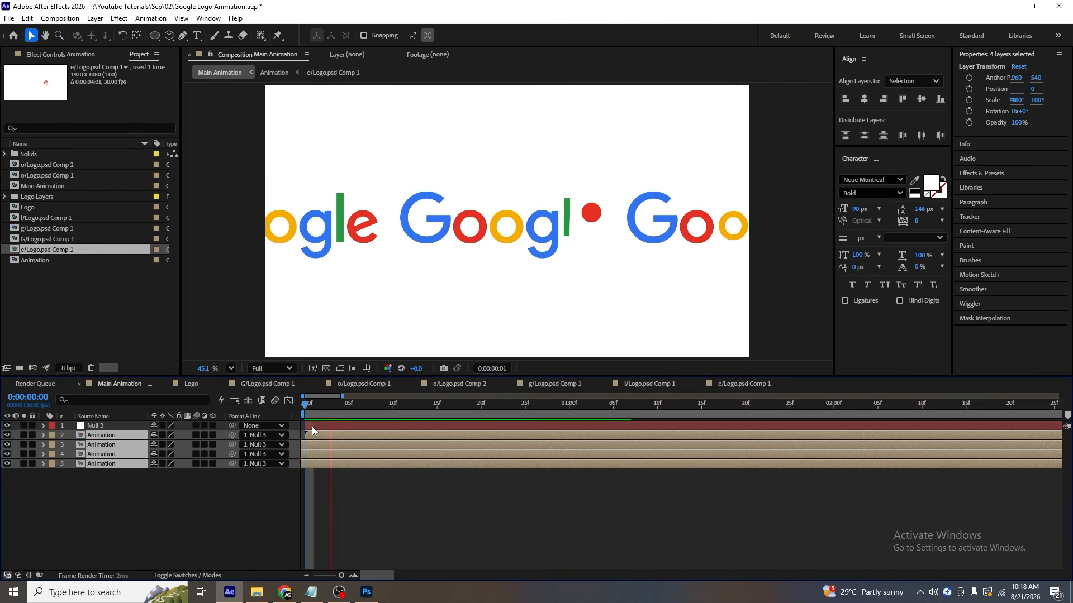
key(space)
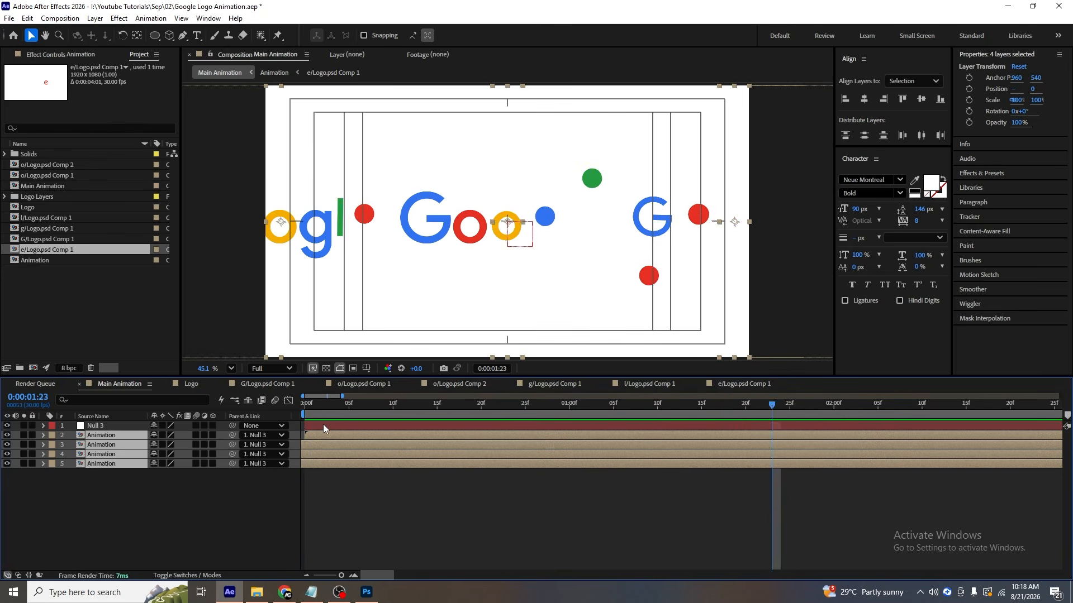
Undo the joint shift and the 10-frame stagger of the Animation layers.
key(ctrl+z)
key(ctrl+z)
key(ctrl+z)
key(ctrl+z)
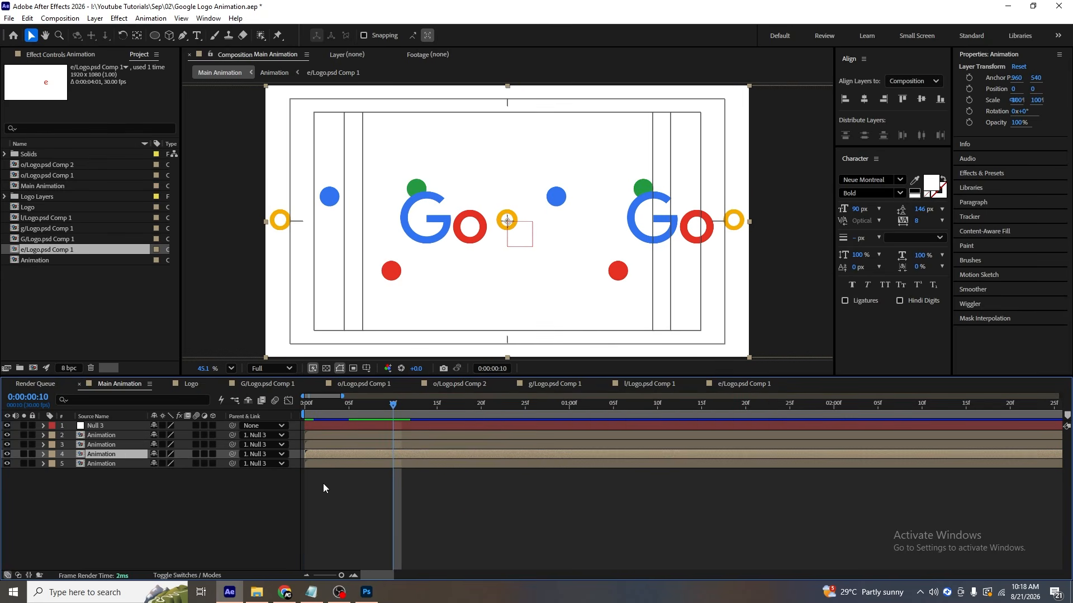
Try a 5-frame stagger of the Animation layers, starting the upper three at 0:00:00:05, 0:00:00:10 and 0:00:00:15.
click(322, 484)
click(350, 403)
click(356, 453)
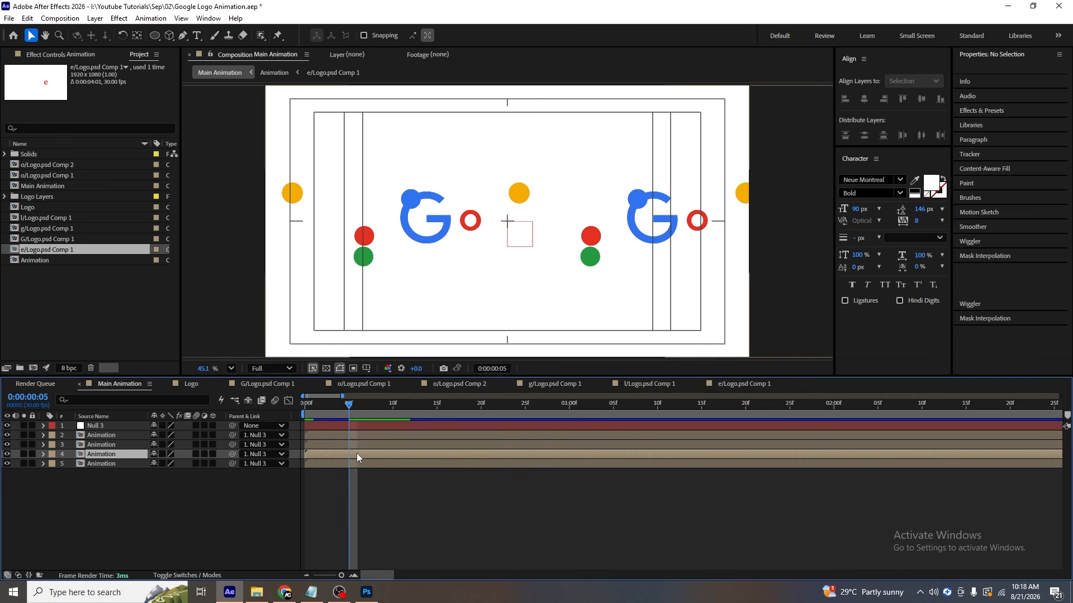
click(393, 405)
click(396, 448)
key([)
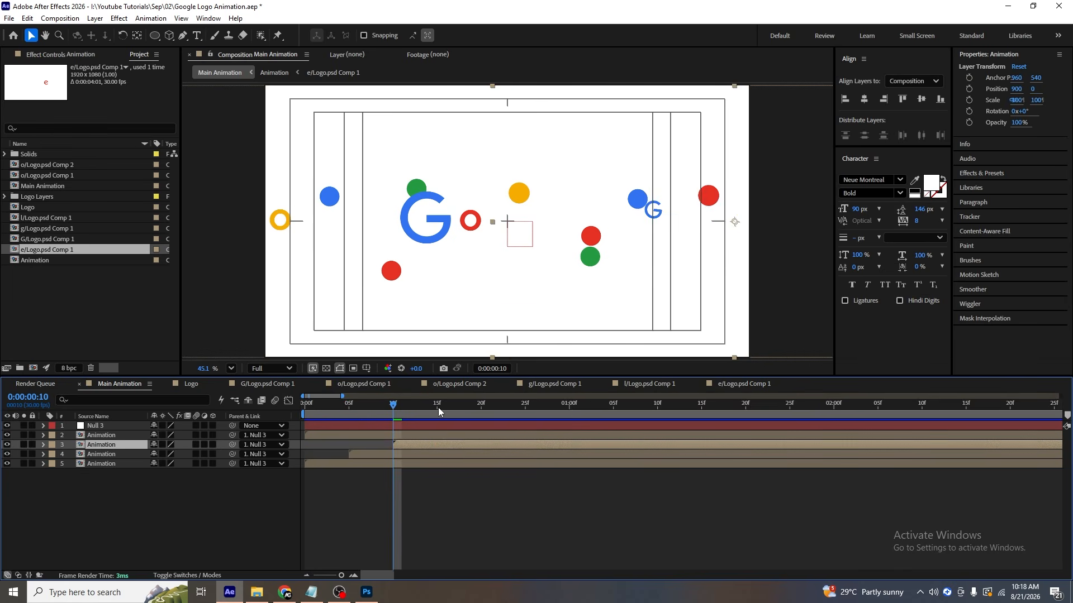
click(438, 405)
click(440, 430)
click(453, 437)
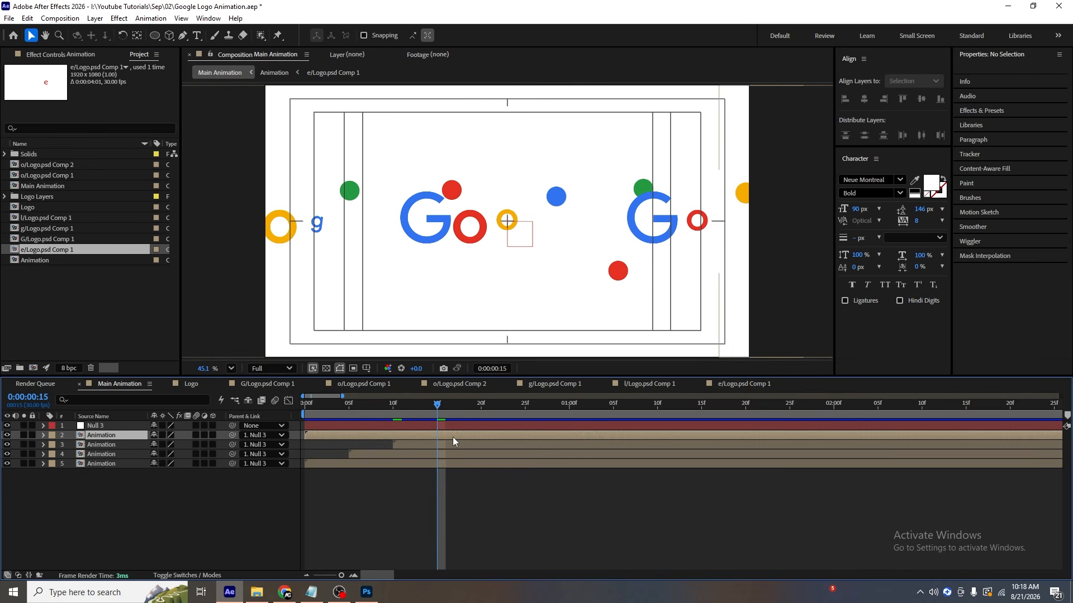
key([)
Move the four 5-frame-staggered Animation layers earlier together to cover the composition start, and preview from the beginning.
shift+click(433, 460)
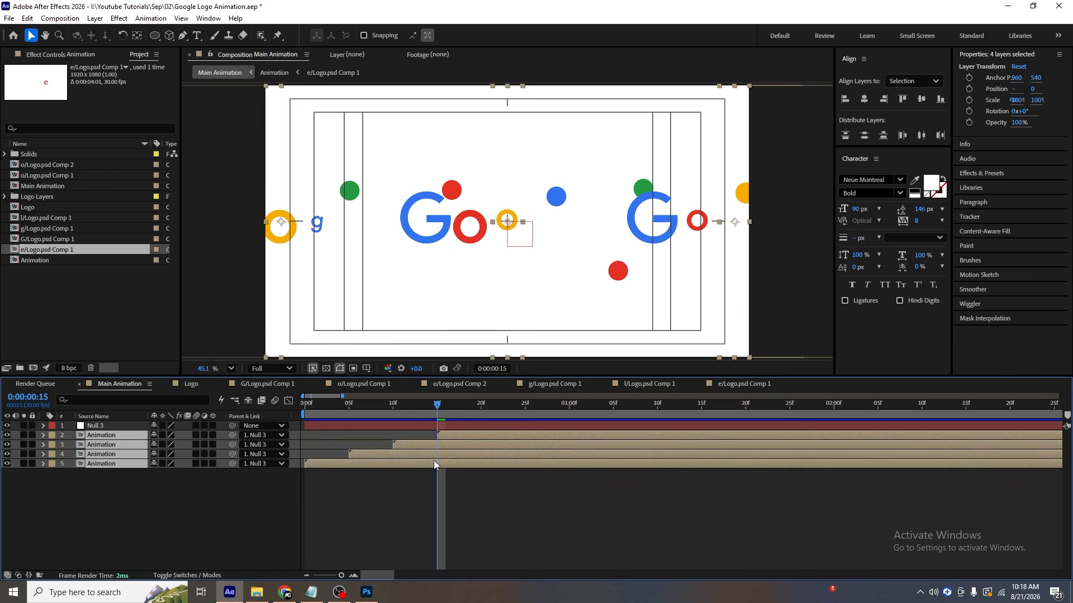
drag(449, 443, 317, 437)
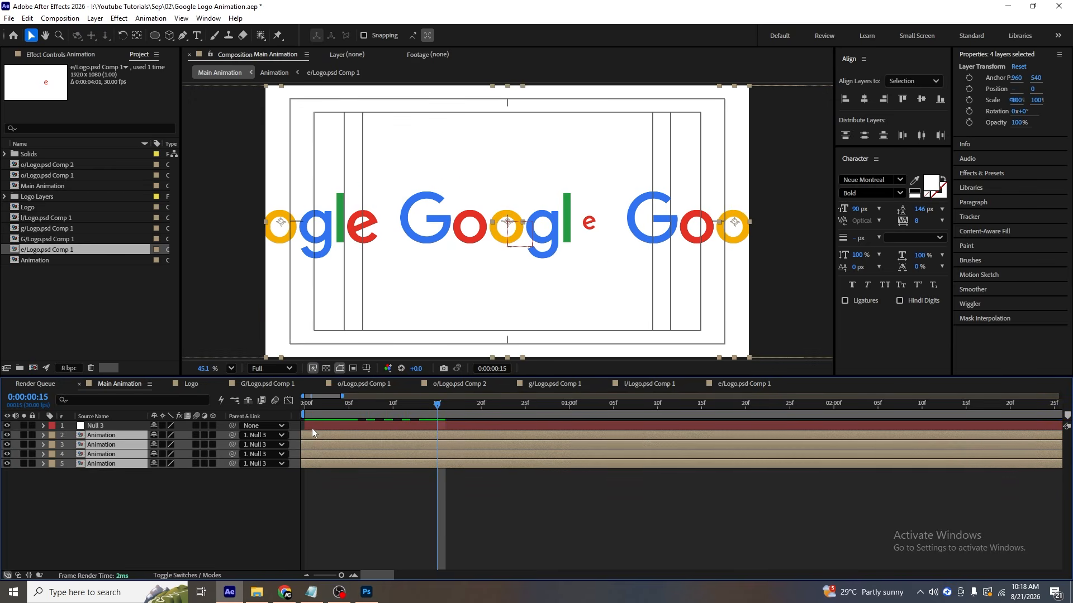
key(Home)
key(space)
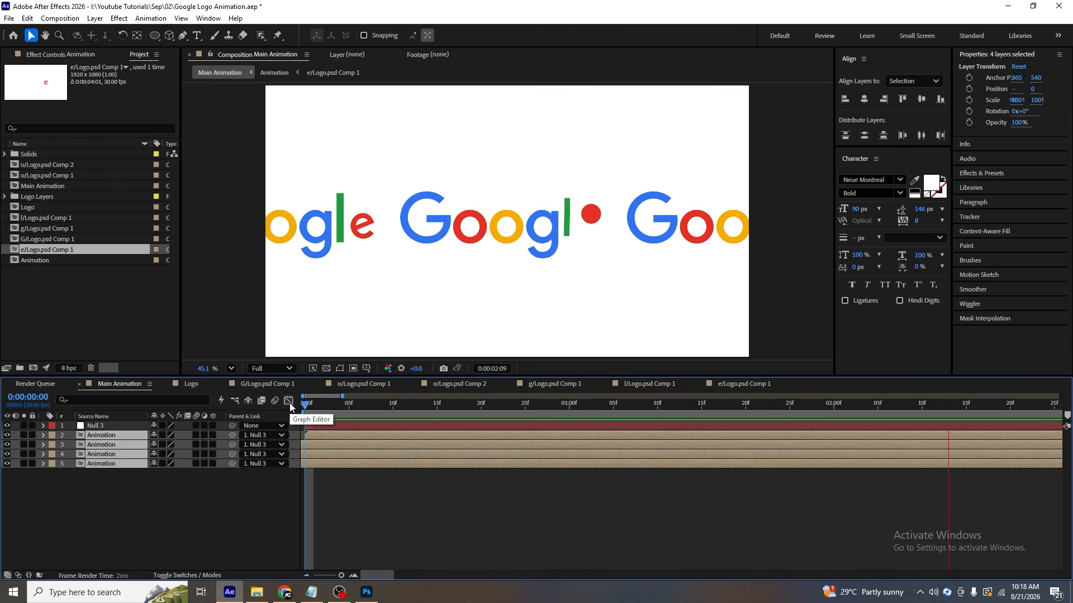
key(space)
key(minus)
key(minus)
key(minus)
key(minus)
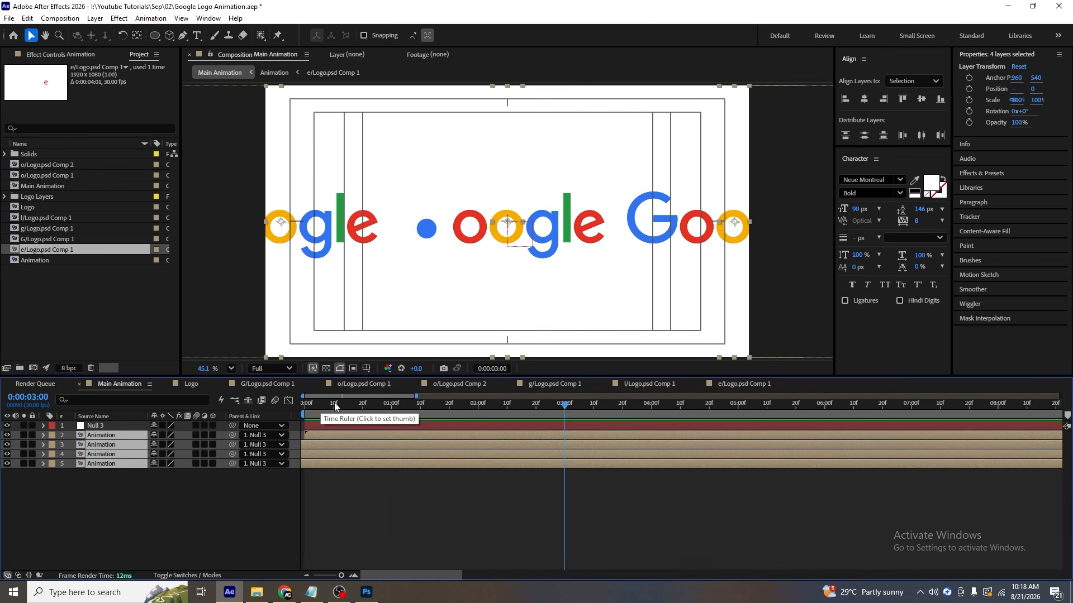
Undo the 5-frame stagger and start the upper three Animation layers, lowest first, at 0:00:00:29, 0:00:02:01 and 0:00:03:00.
drag(334, 402, 293, 424)
key(space)
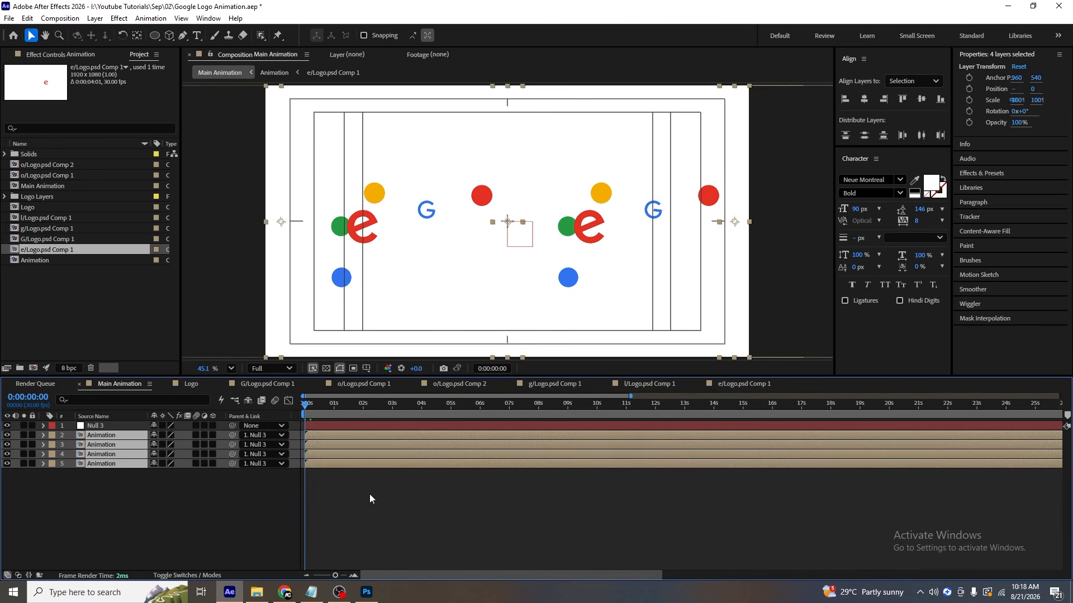
click(369, 493)
click(345, 454)
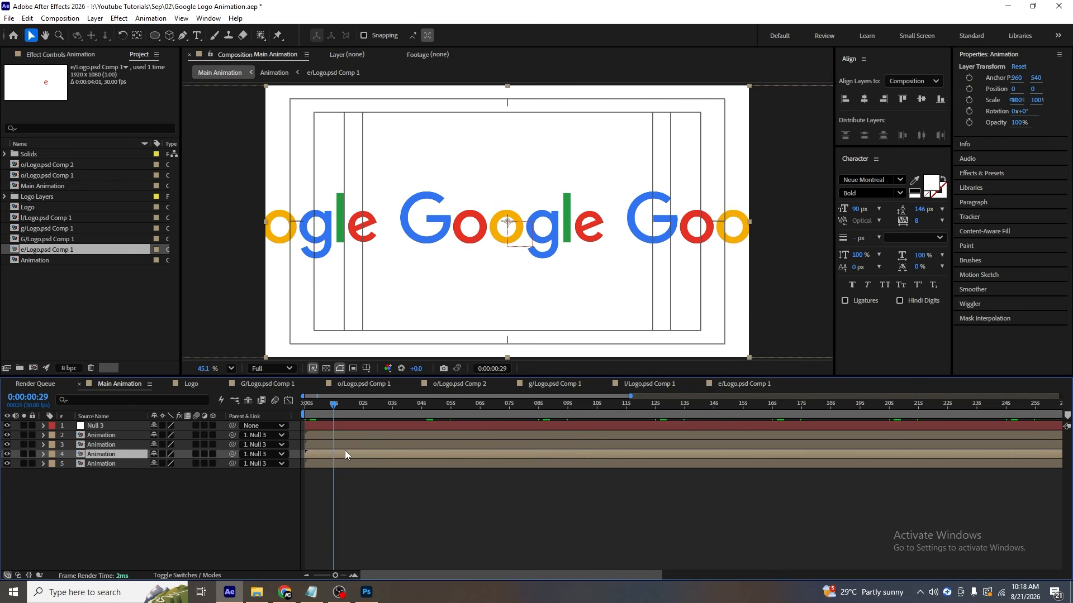
key(bracketleft)
key(space)
click(364, 448)
key(bracketleft)
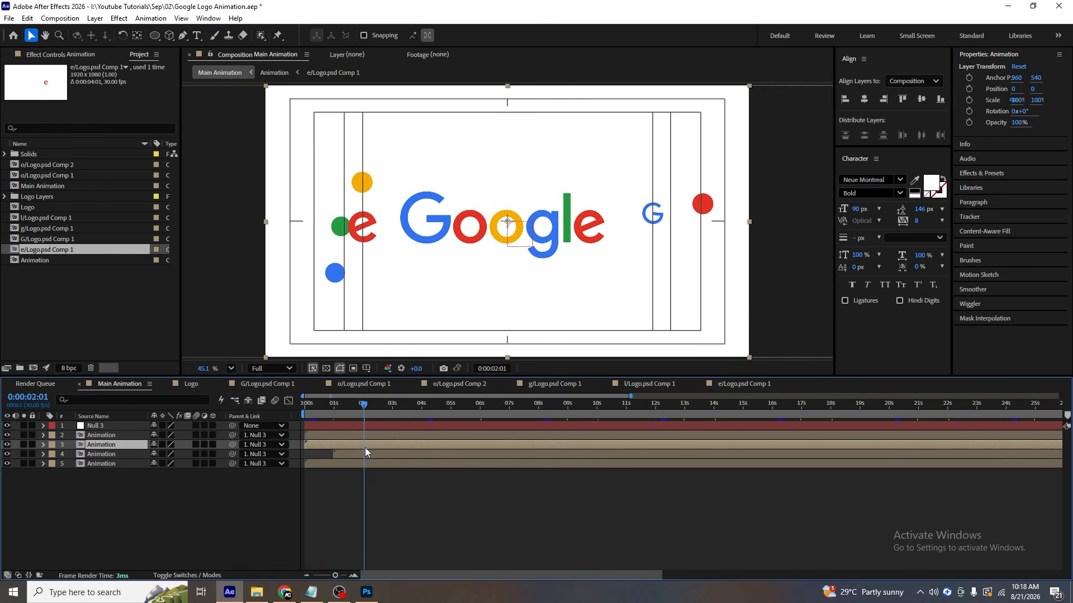
click(393, 412)
click(403, 435)
key(bracketleft)
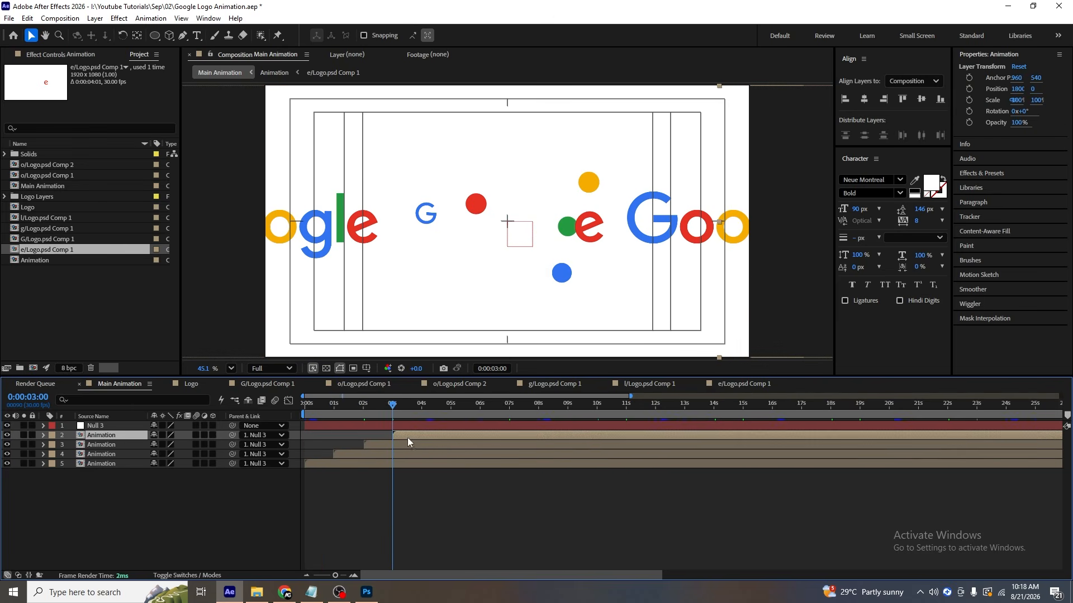
Slide all four one-second-staggered Animation layers earlier together so the uppermost begins at the composition start.
shift+click(400, 464)
drag(407, 435, 320, 438)
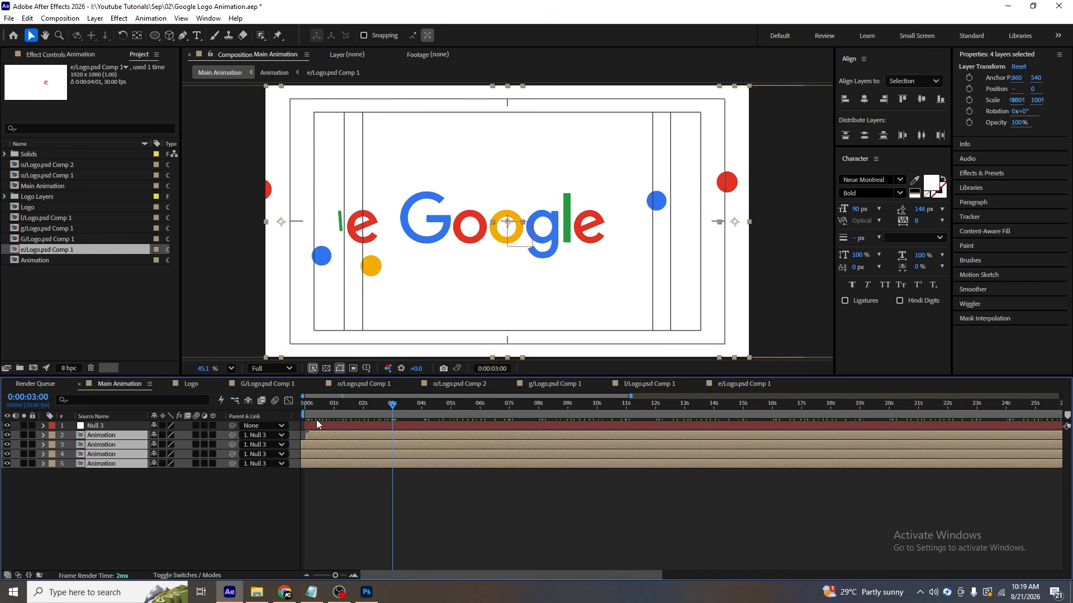
key(equal)
key(equal)
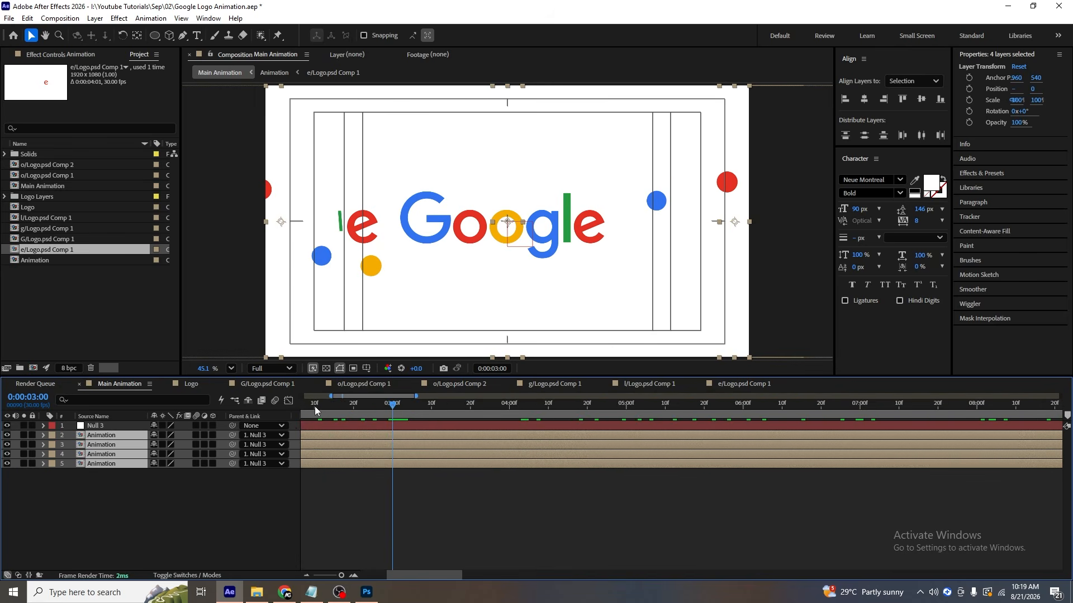
Nudge the four Animation layers together slightly in time at the composition start.
key(Home)
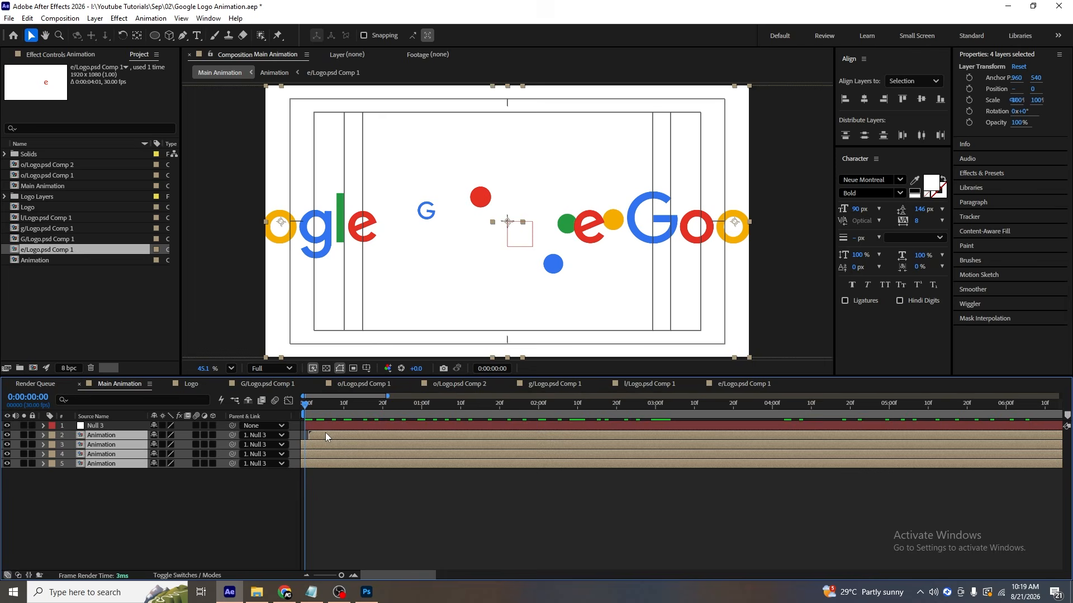
drag(325, 432, 323, 432)
click(349, 484)
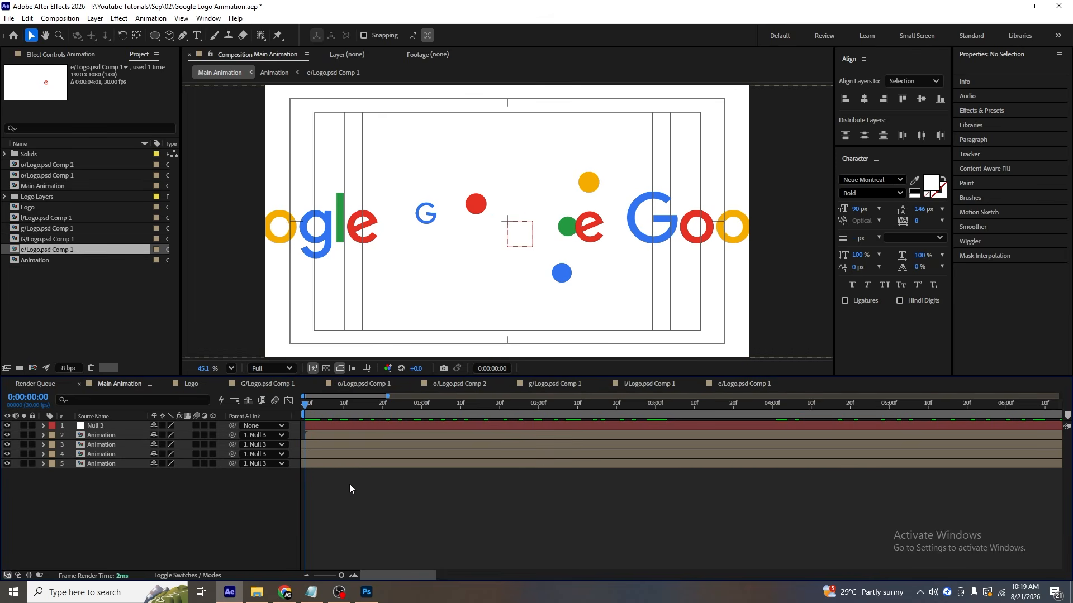
Keyframe the null's Position at the composition start and set its X value to 60 at 0:00:04:00.
key(minus)
key(minus)
click(102, 427)
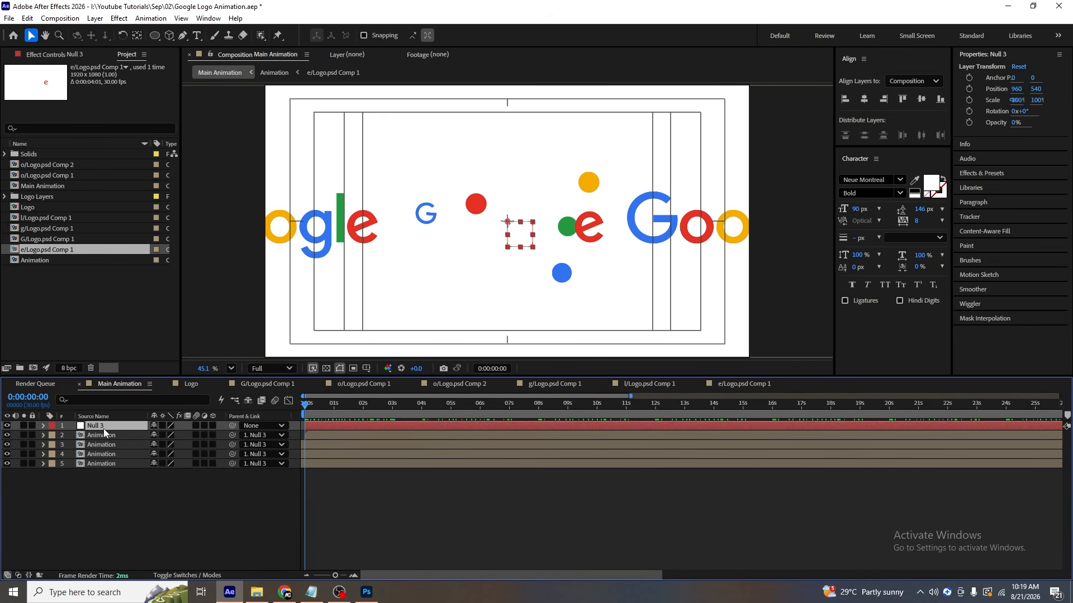
key(alt+shift+p)
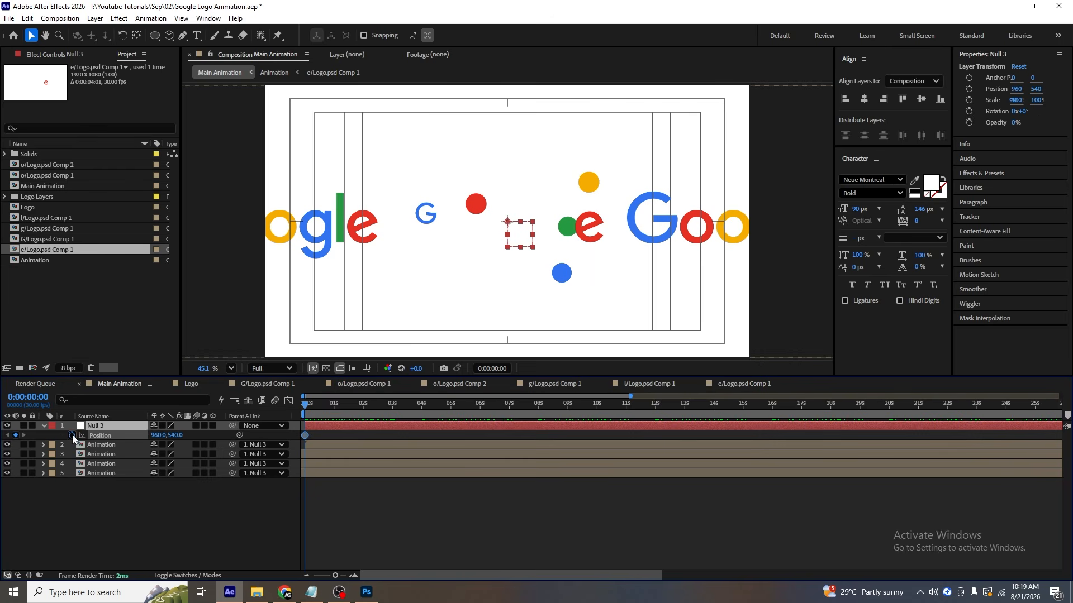
click(422, 403)
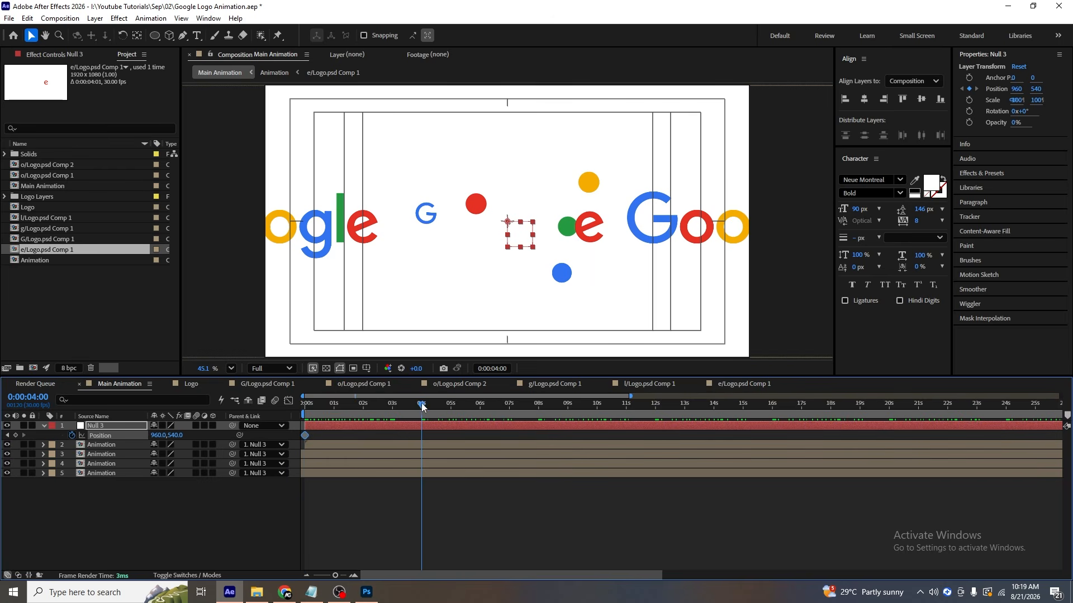
click(161, 435)
key(Return)
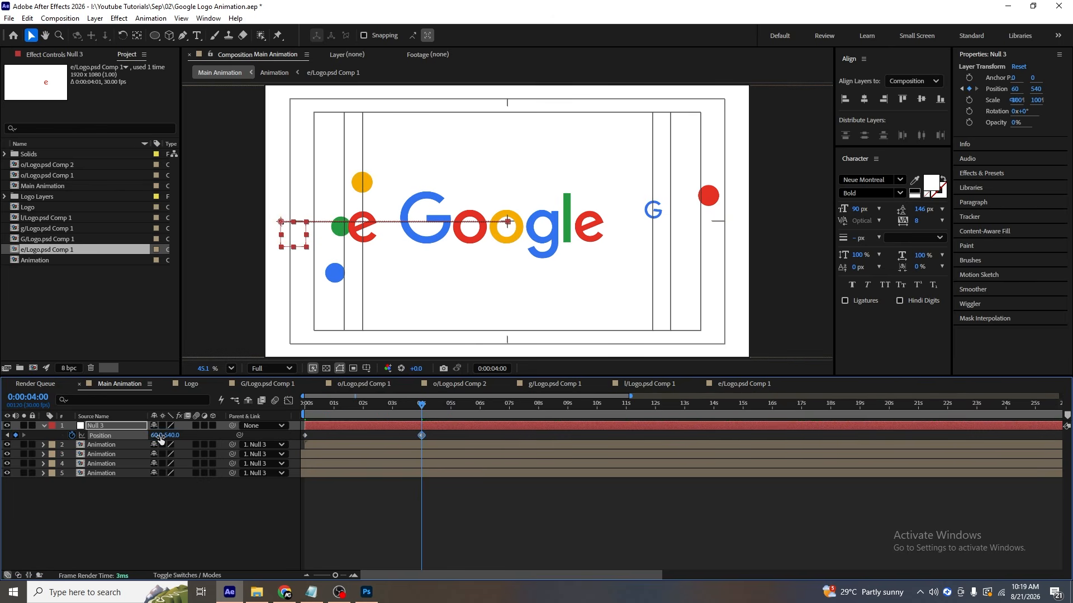
Compare the frame at 0:00:04:00 with the composition's first frame to check the loop match.
drag(387, 403, 251, 427)
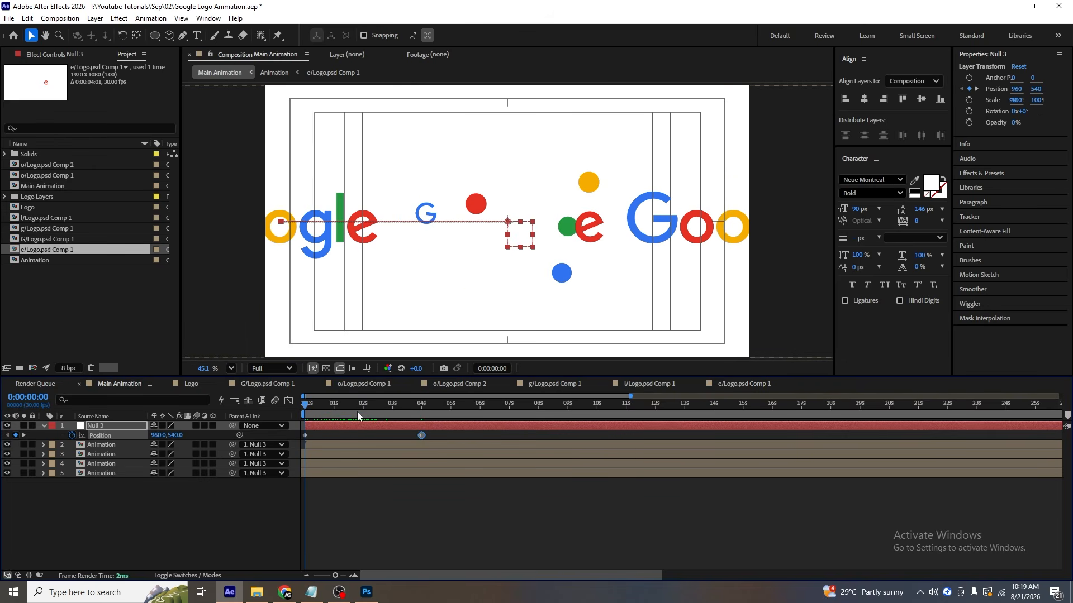
click(421, 410)
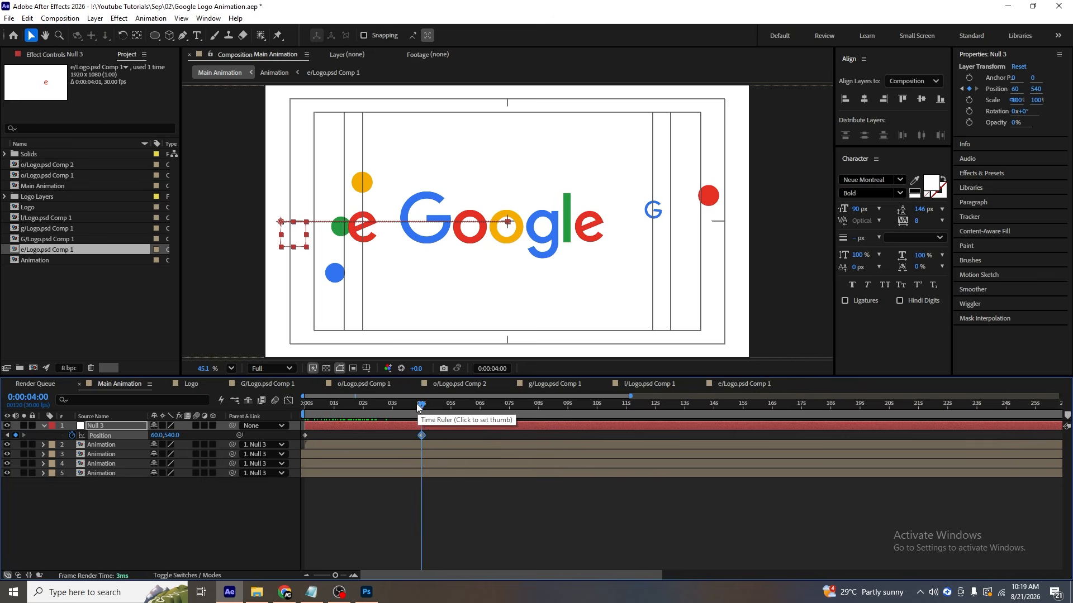
click(420, 406)
drag(421, 406, 219, 421)
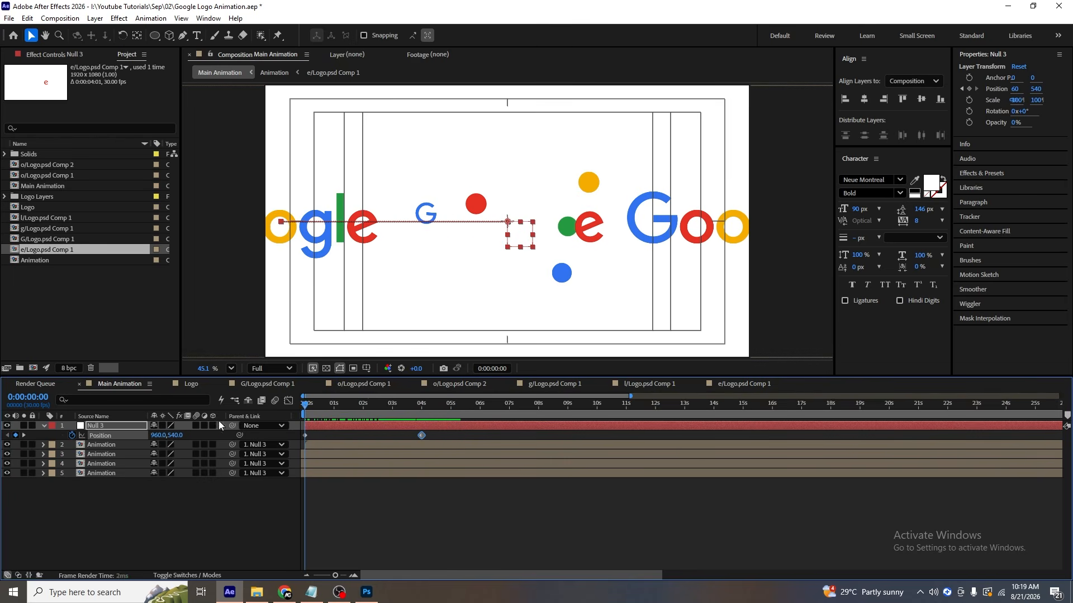
Show the rulers and place a horizontal guide below the small blue G and a vertical guide at its left edge.
key(ctrl+r)
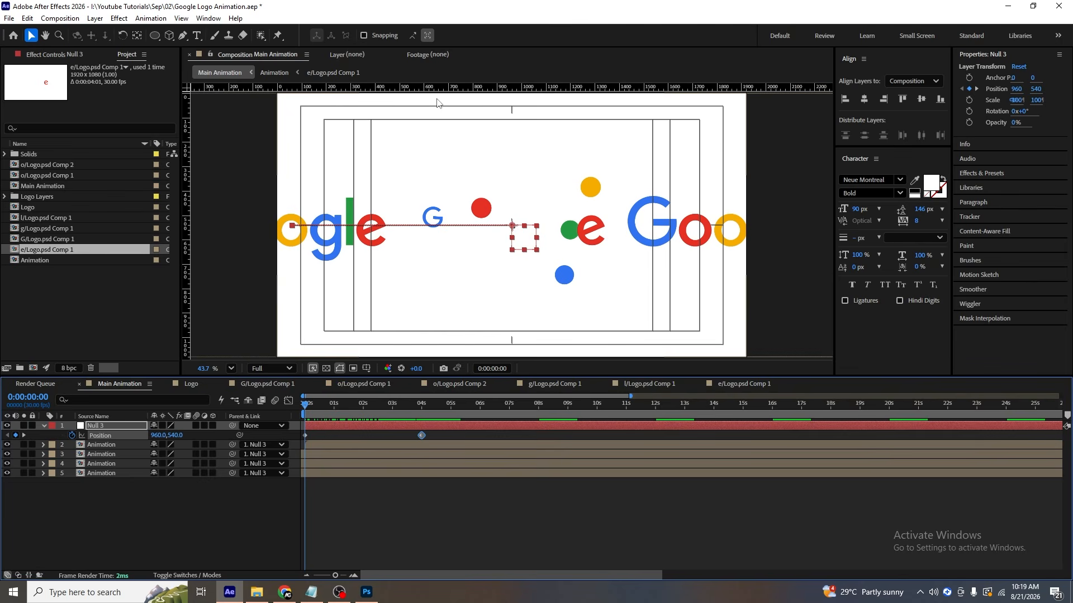
drag(436, 88, 466, 229)
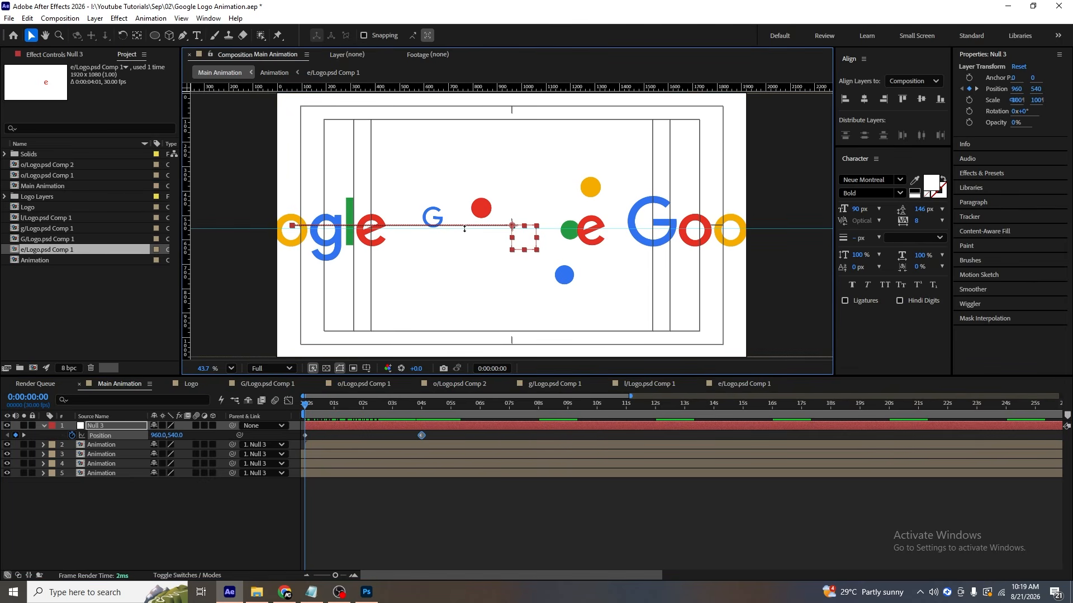
scroll(407, 242, up, 3)
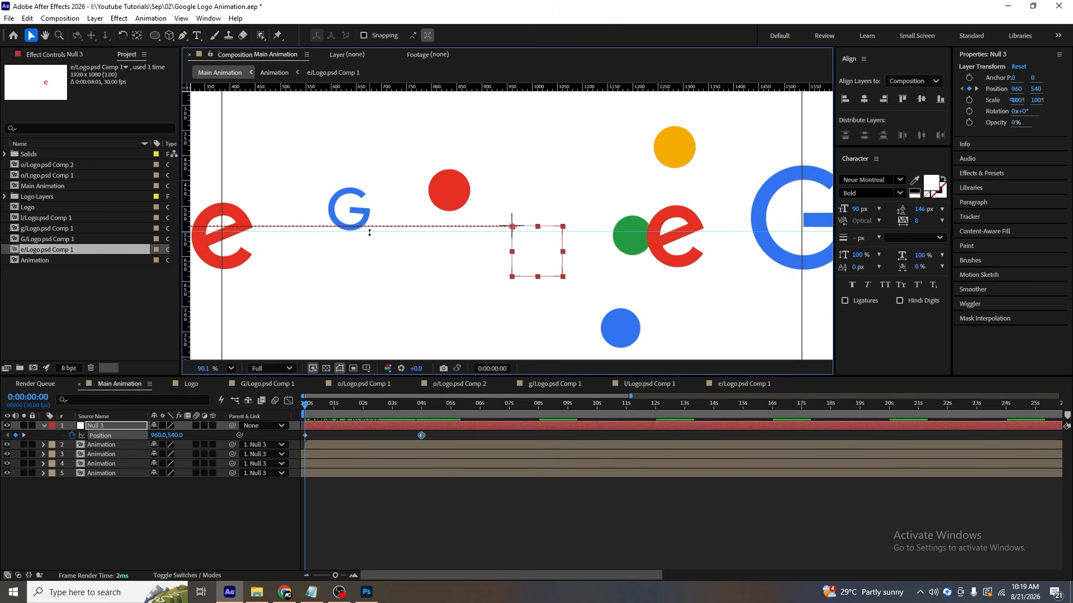
drag(364, 233, 362, 232)
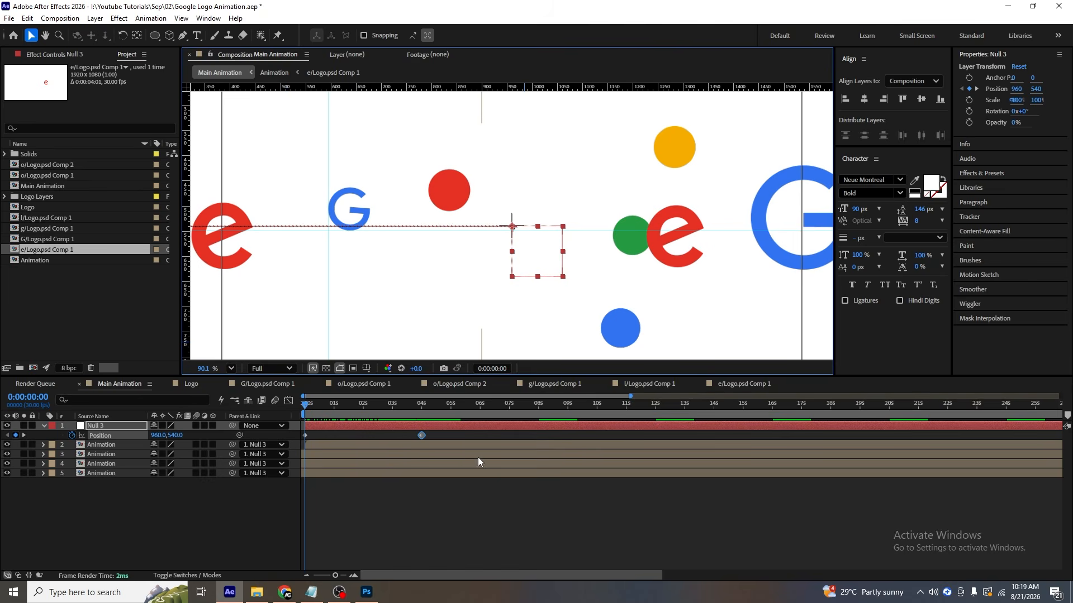
Step through the frames past 0:00:04:00 to 0:00:05:02, checking the small G against the guides.
key(k)
drag(423, 409, 450, 409)
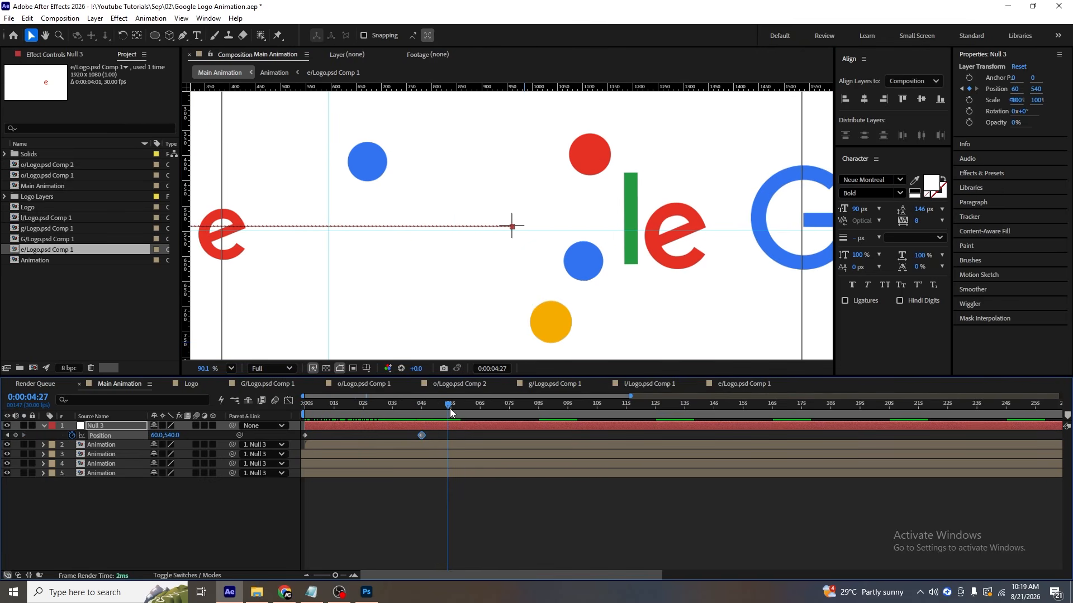
key(Page_Down)
key(Page_Down)
key(Page_Down)
key(Page_Down)
key(Page_Down)
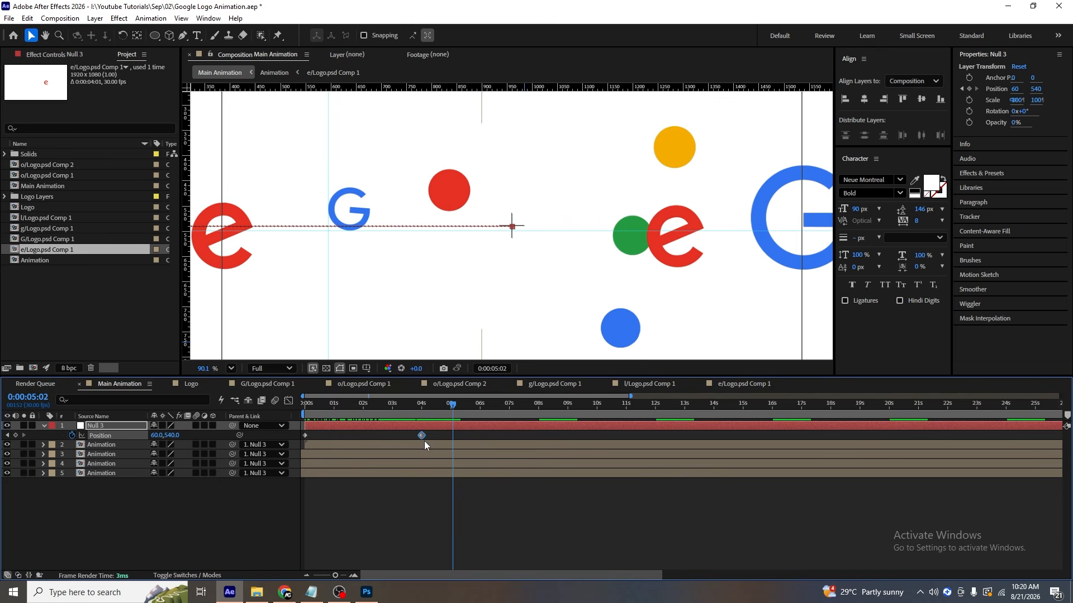
Move the null's second Position keyframe to 0:00:05:02.
drag(420, 437, 450, 439)
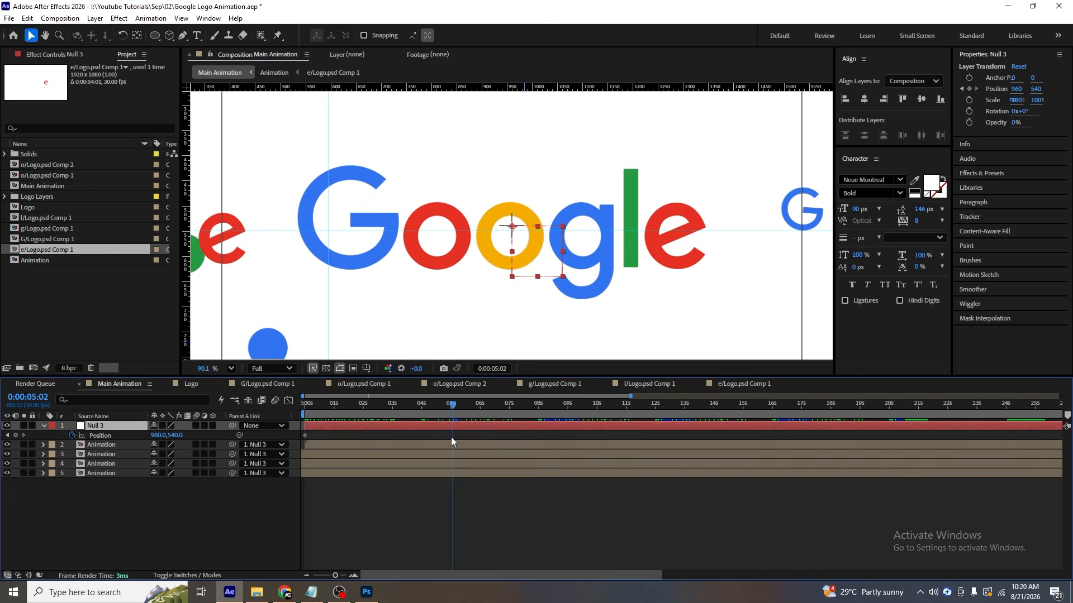
key(ctrl+z)
key(equal)
key(equal)
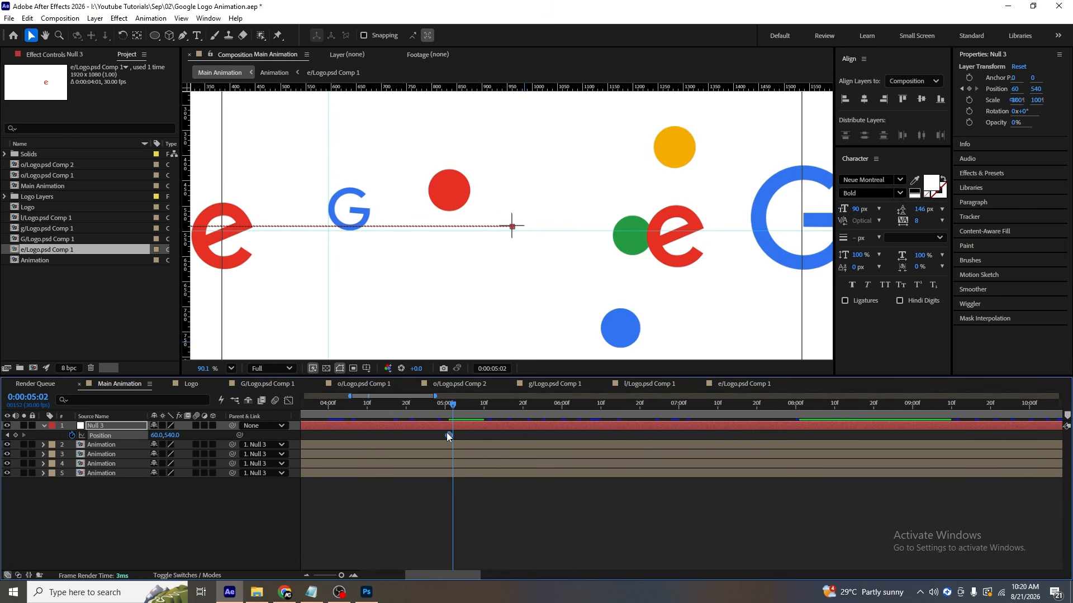
key(minus)
key(minus)
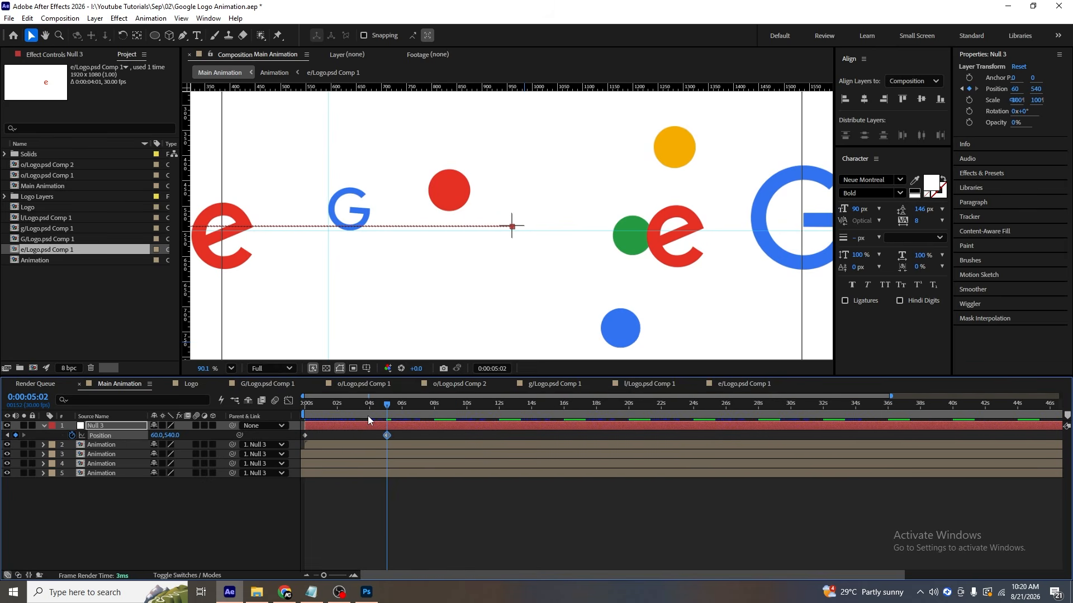
End the work area at the null's second Position keyframe and preview the loop.
key(Home)
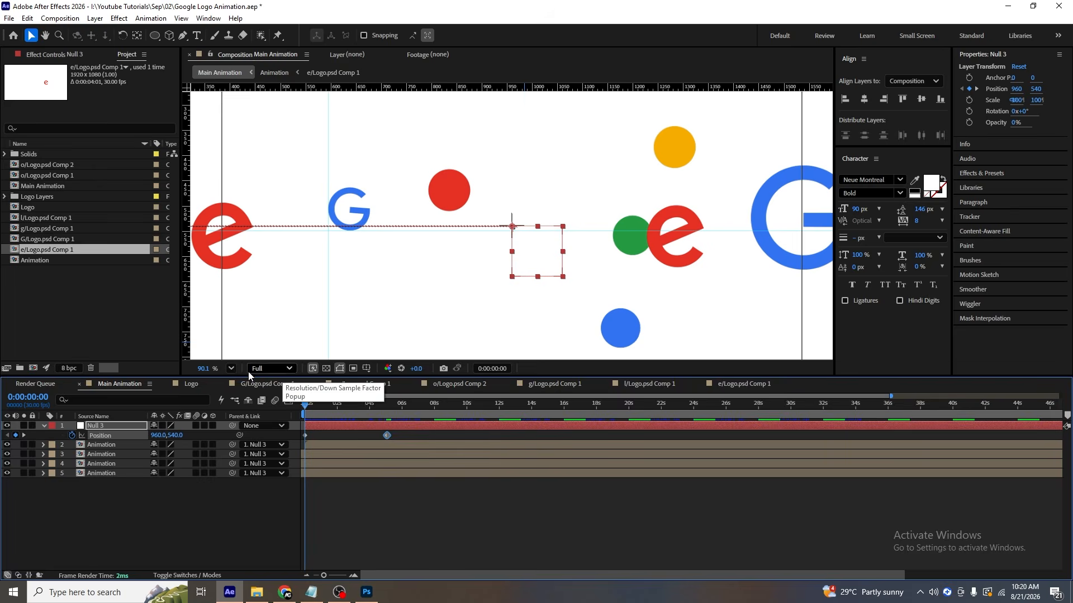
click(231, 369)
click(245, 145)
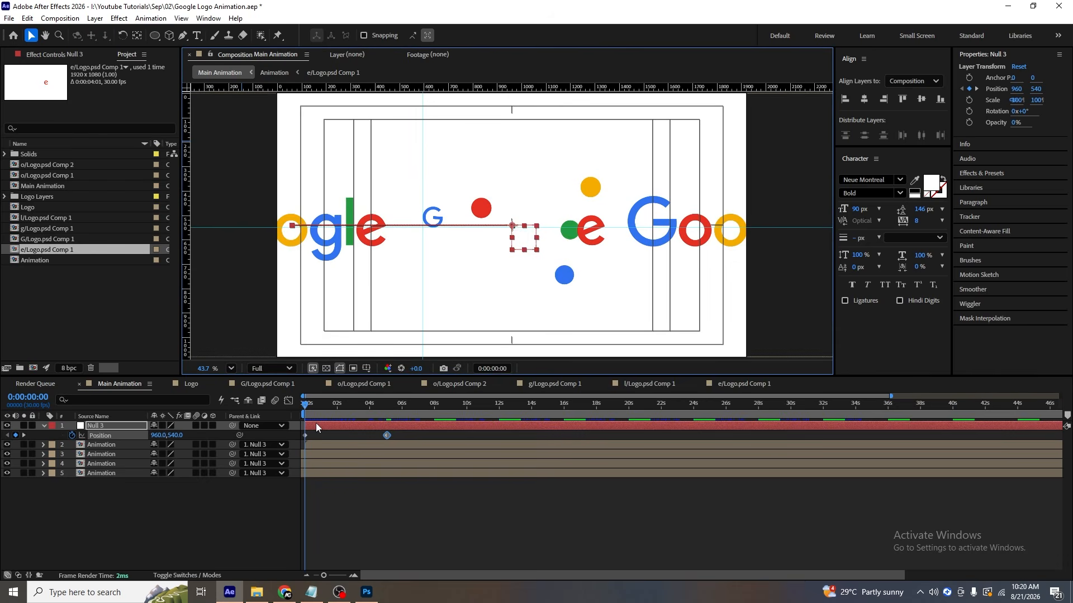
key(k)
key(n)
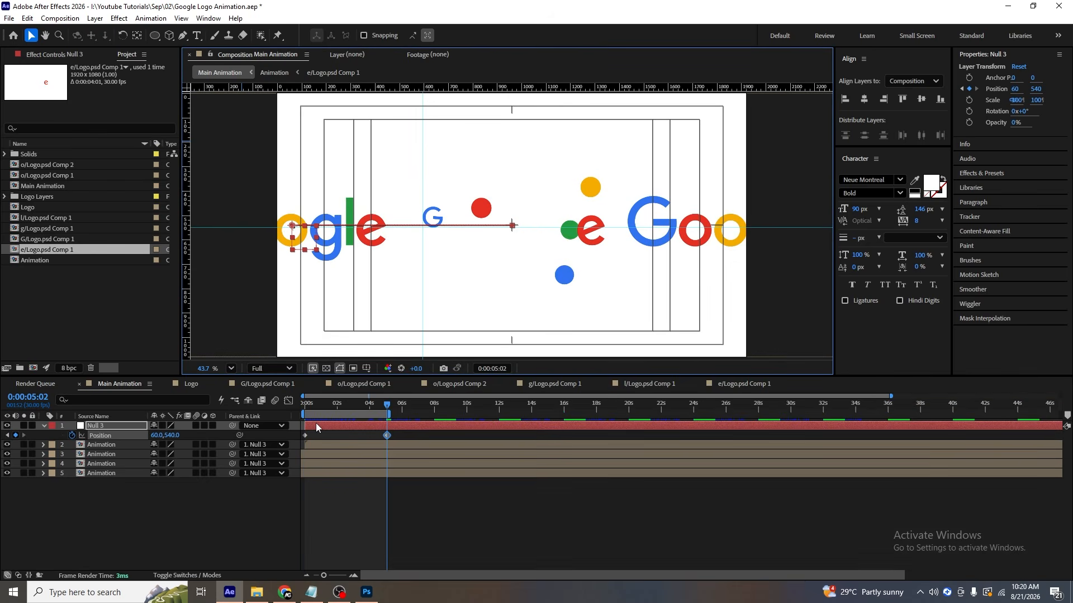
key(space)
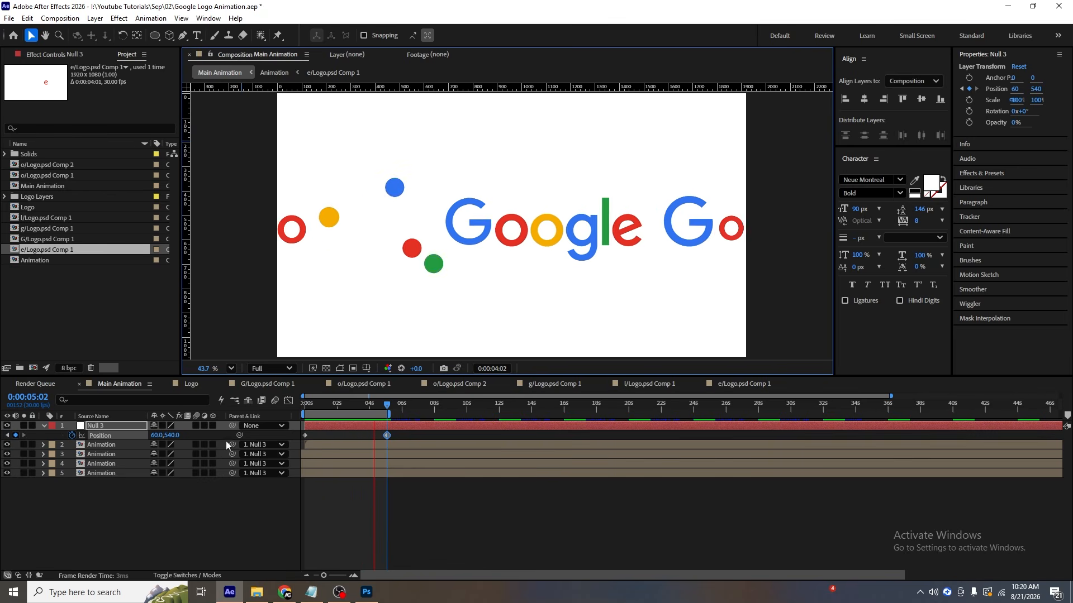
Add an off-white background solid and move it beneath all other layers.
click(90, 509)
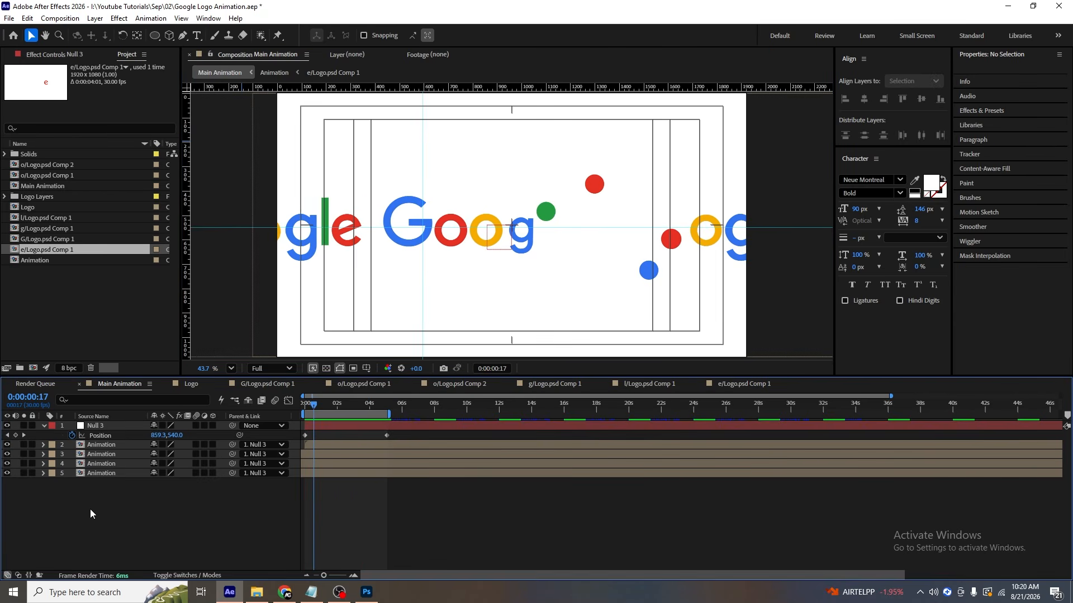
key(ctrl+y)
key(Return)
drag(109, 427, 104, 536)
click(104, 535)
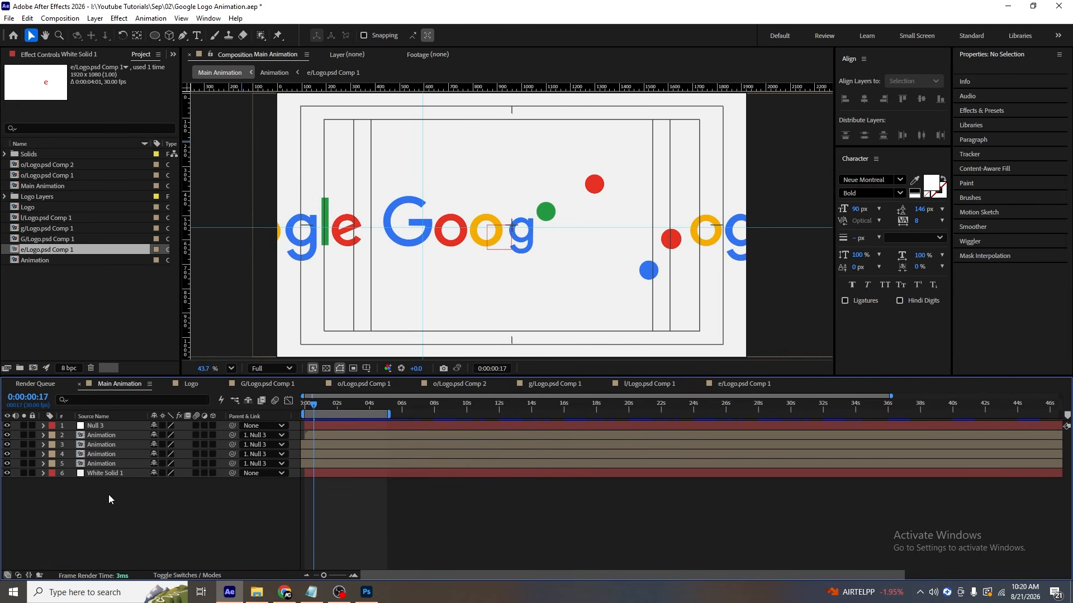
Pre-compose the null and the four Animation layers together under the default name.
click(95, 463)
shift+click(93, 426)
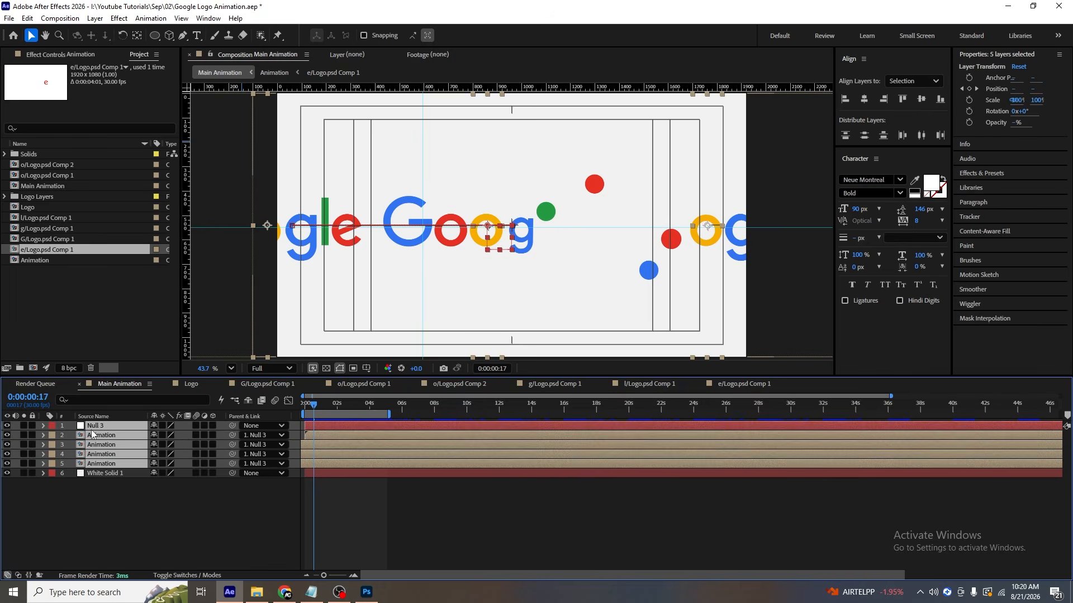
key(ctrl+shift+c)
key(Return)
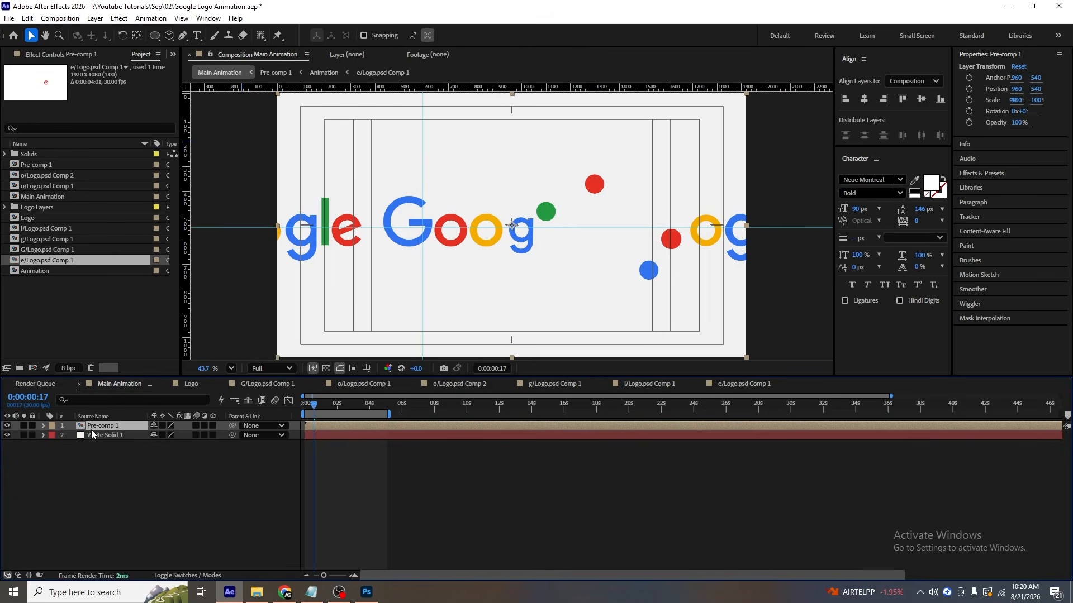
Duplicate the new pre-comp layer and apply the Fill effect to the lower copy.
key(ctrl+d)
click(78, 437)
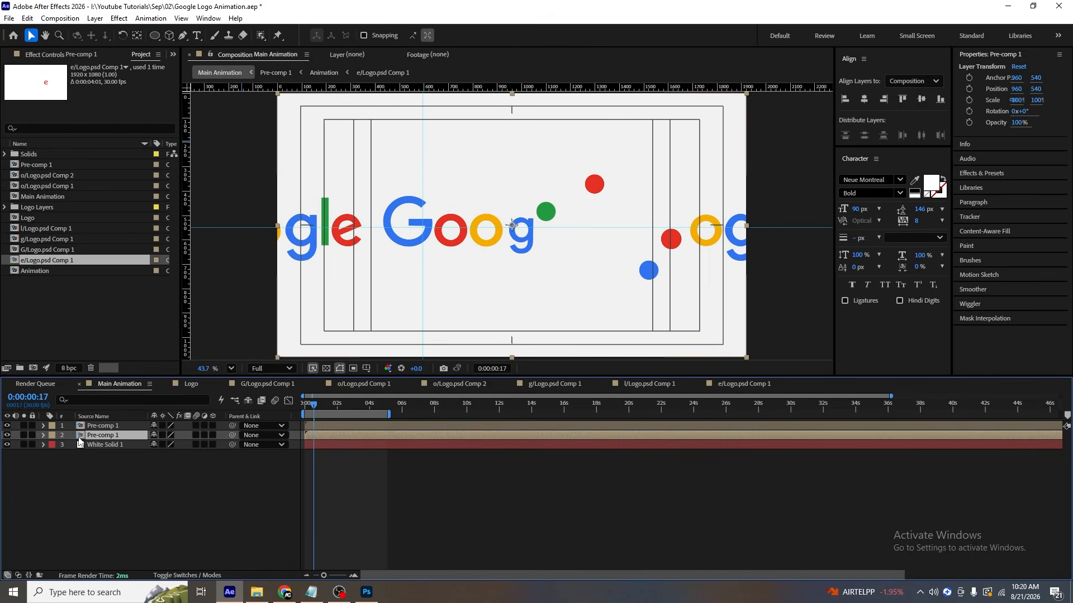
click(967, 174)
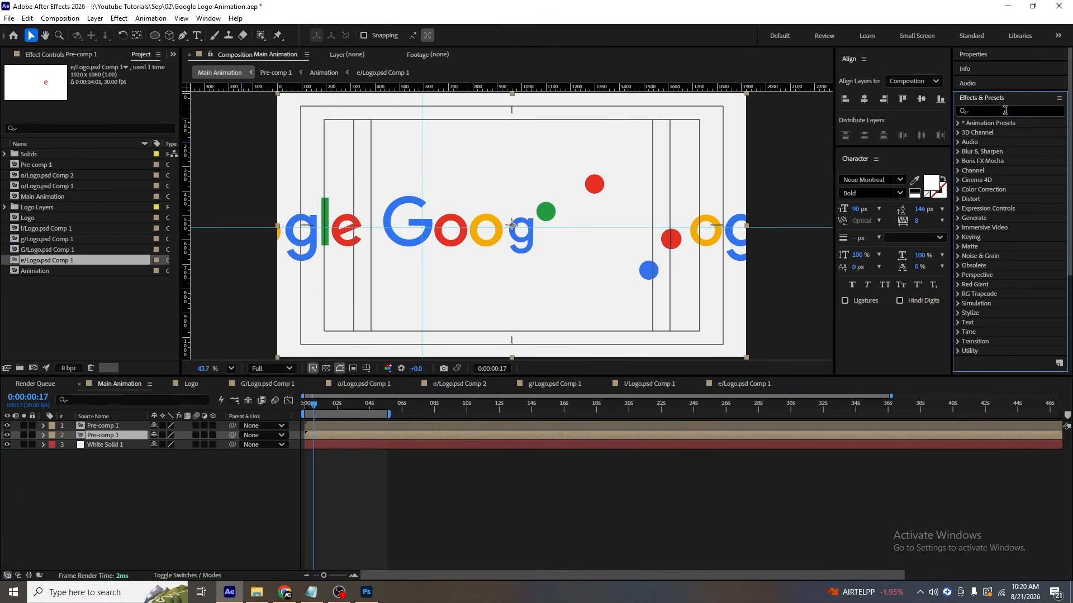
text(fill)
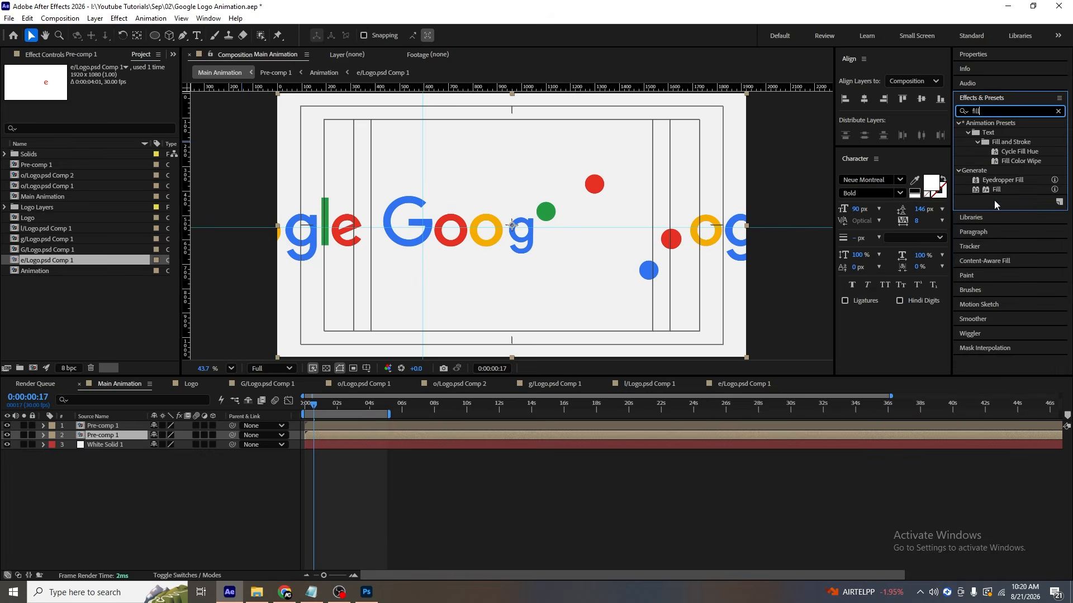
double_click(993, 192)
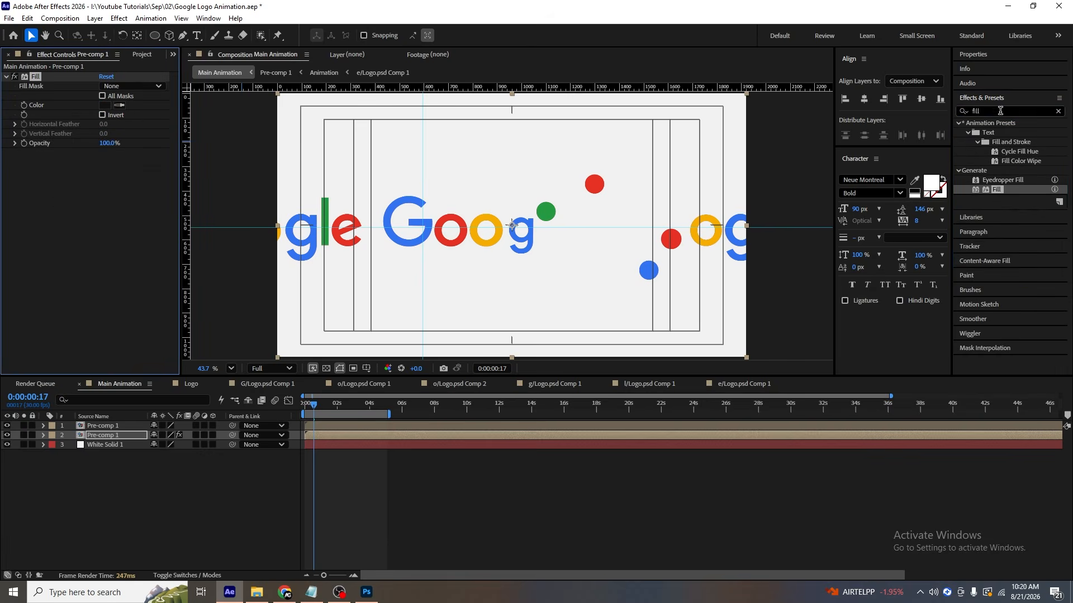
Add CC Radial Fast Blur to the lower pre-comp, centred at about -84.7, 84.7 with amount 92, and make its Fill colour blue.
drag(1000, 111, 928, 114)
text(cc)
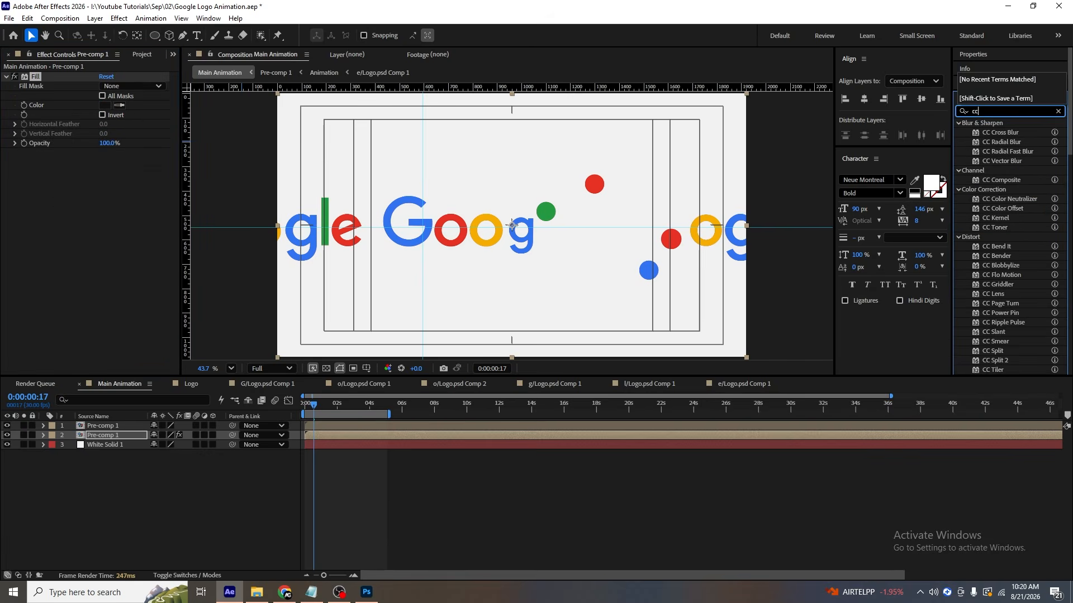
double_click(1003, 152)
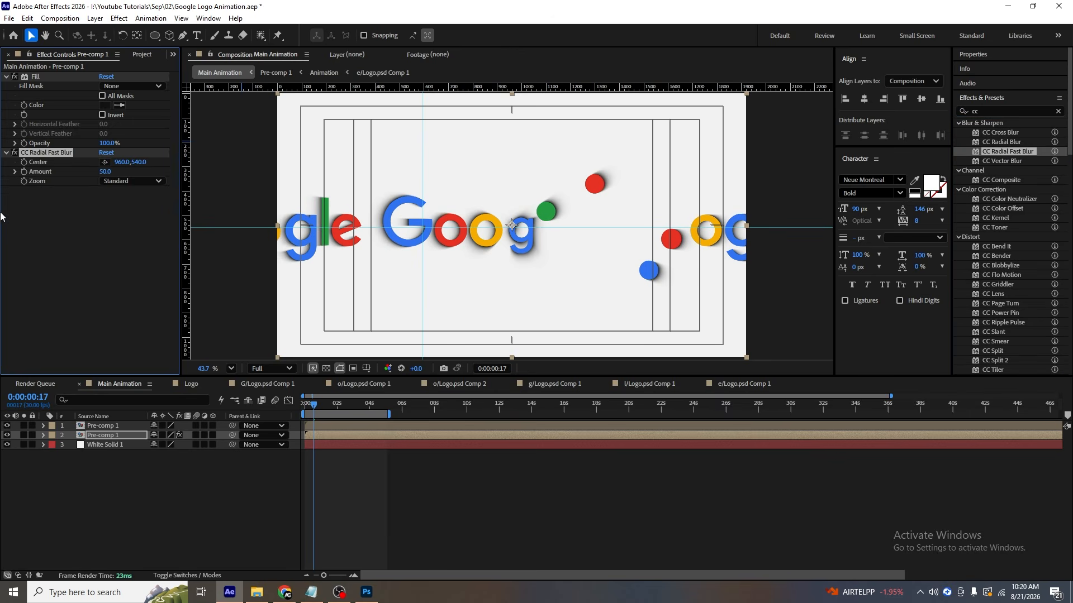
click(105, 162)
click(256, 114)
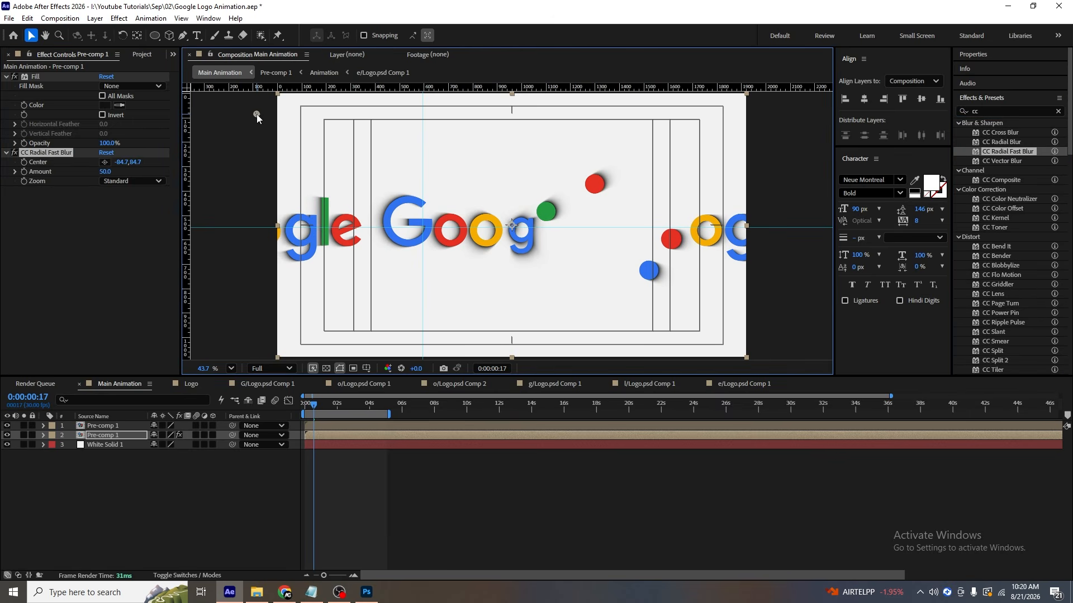
drag(105, 172, 128, 177)
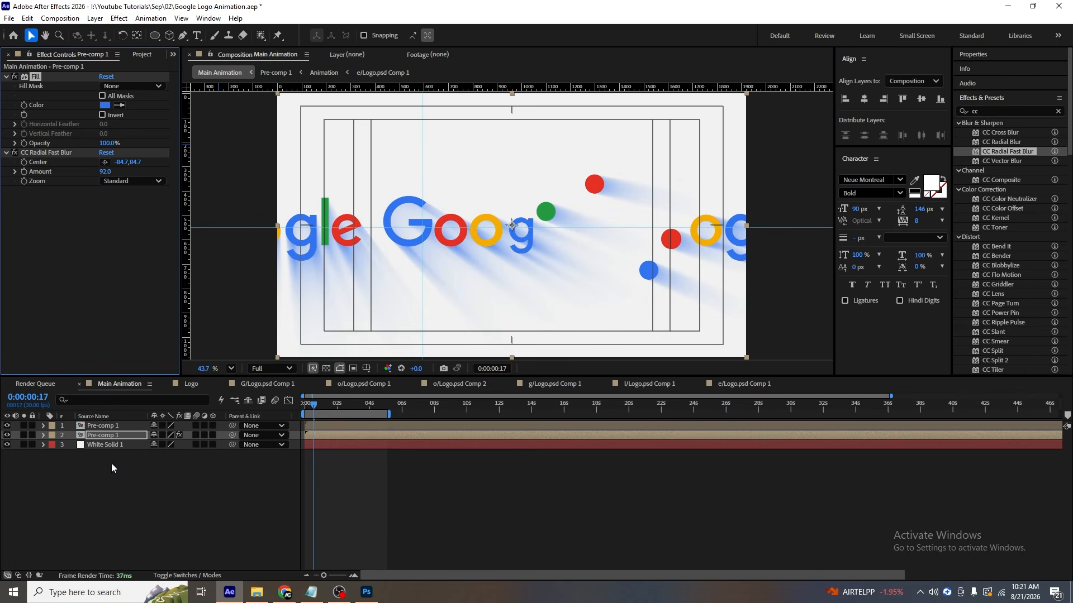
Lower the shadow pre-comp layer's opacity to 37% and preview the animation.
key(t)
drag(156, 445, 125, 446)
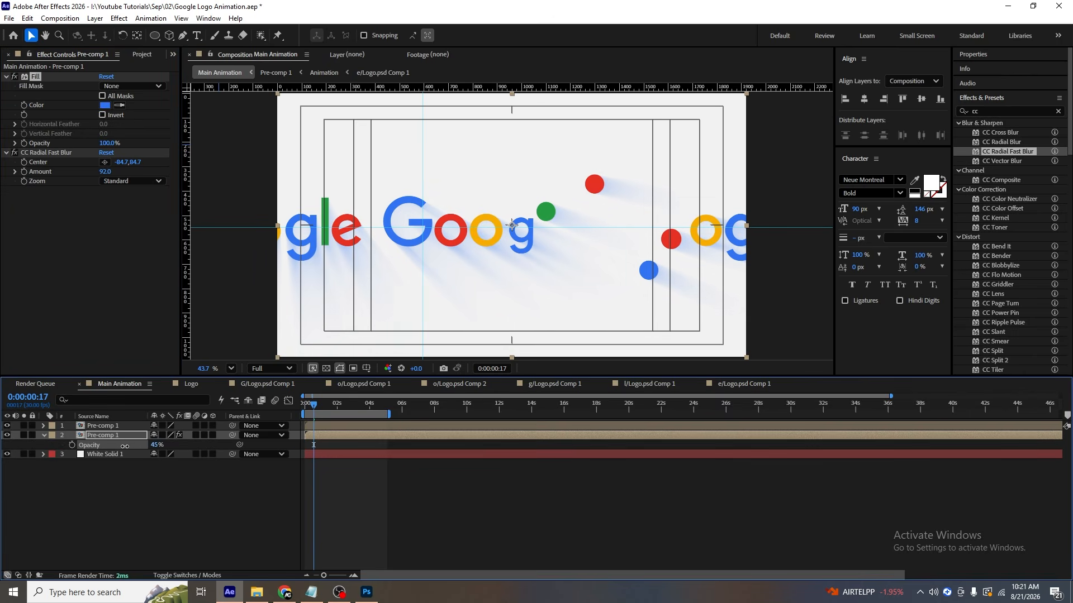
key(space)
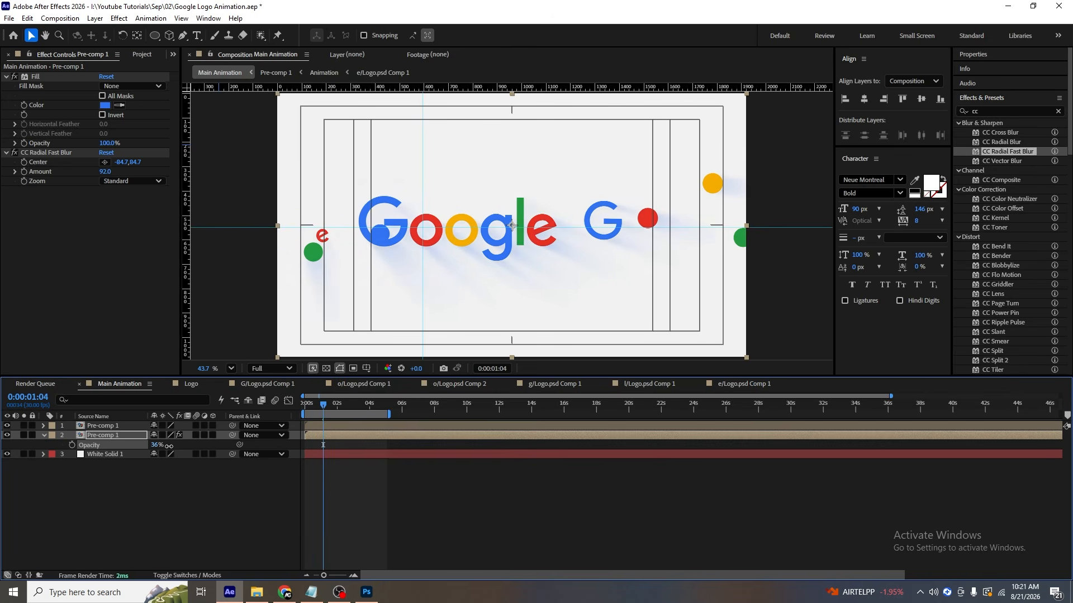
drag(169, 446, 171, 445)
key(space)
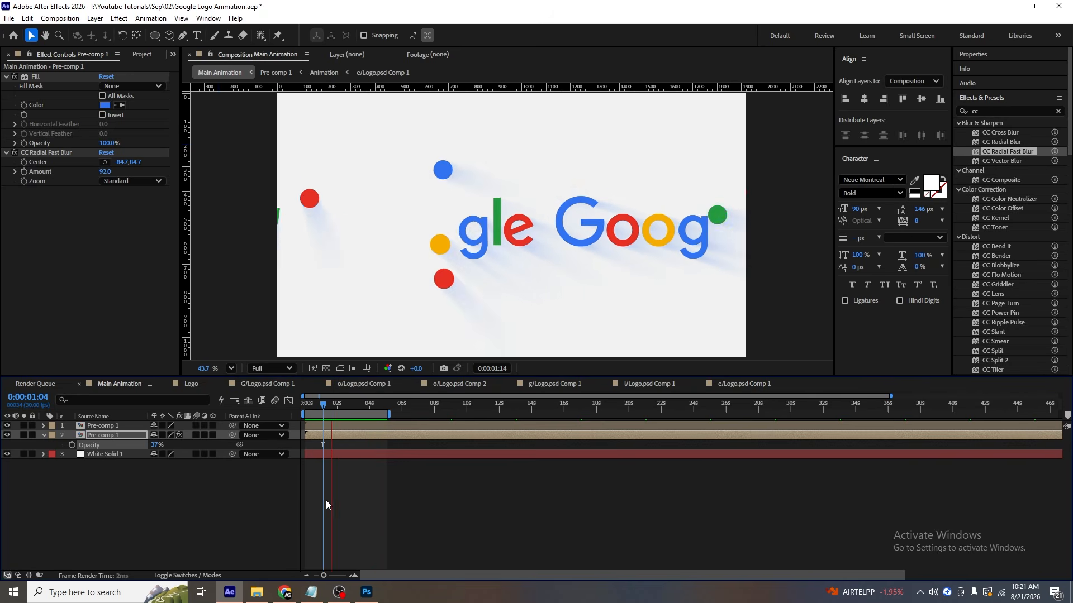
key(space)
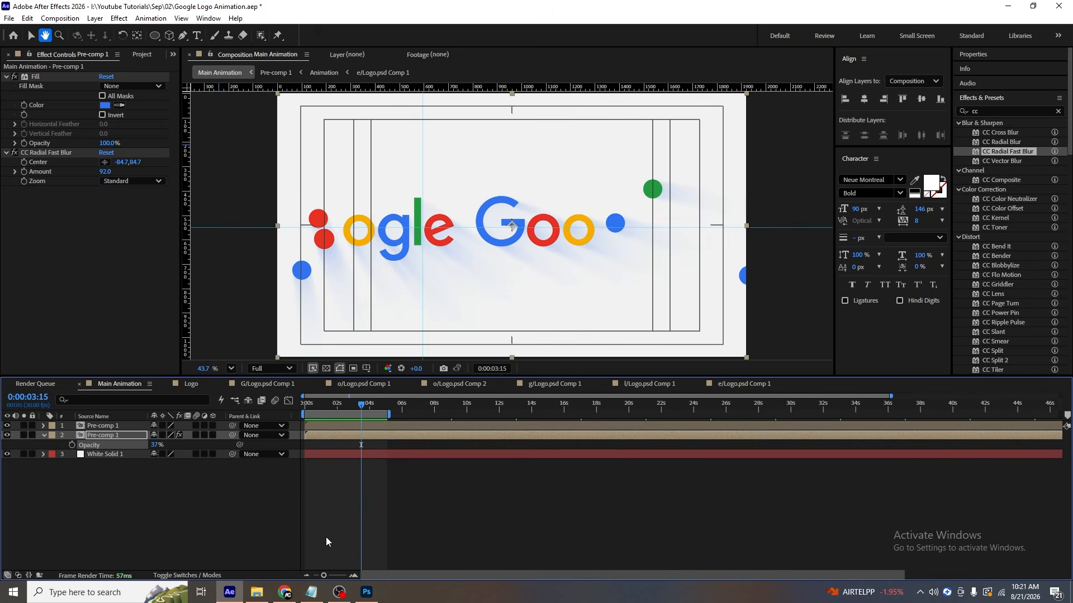